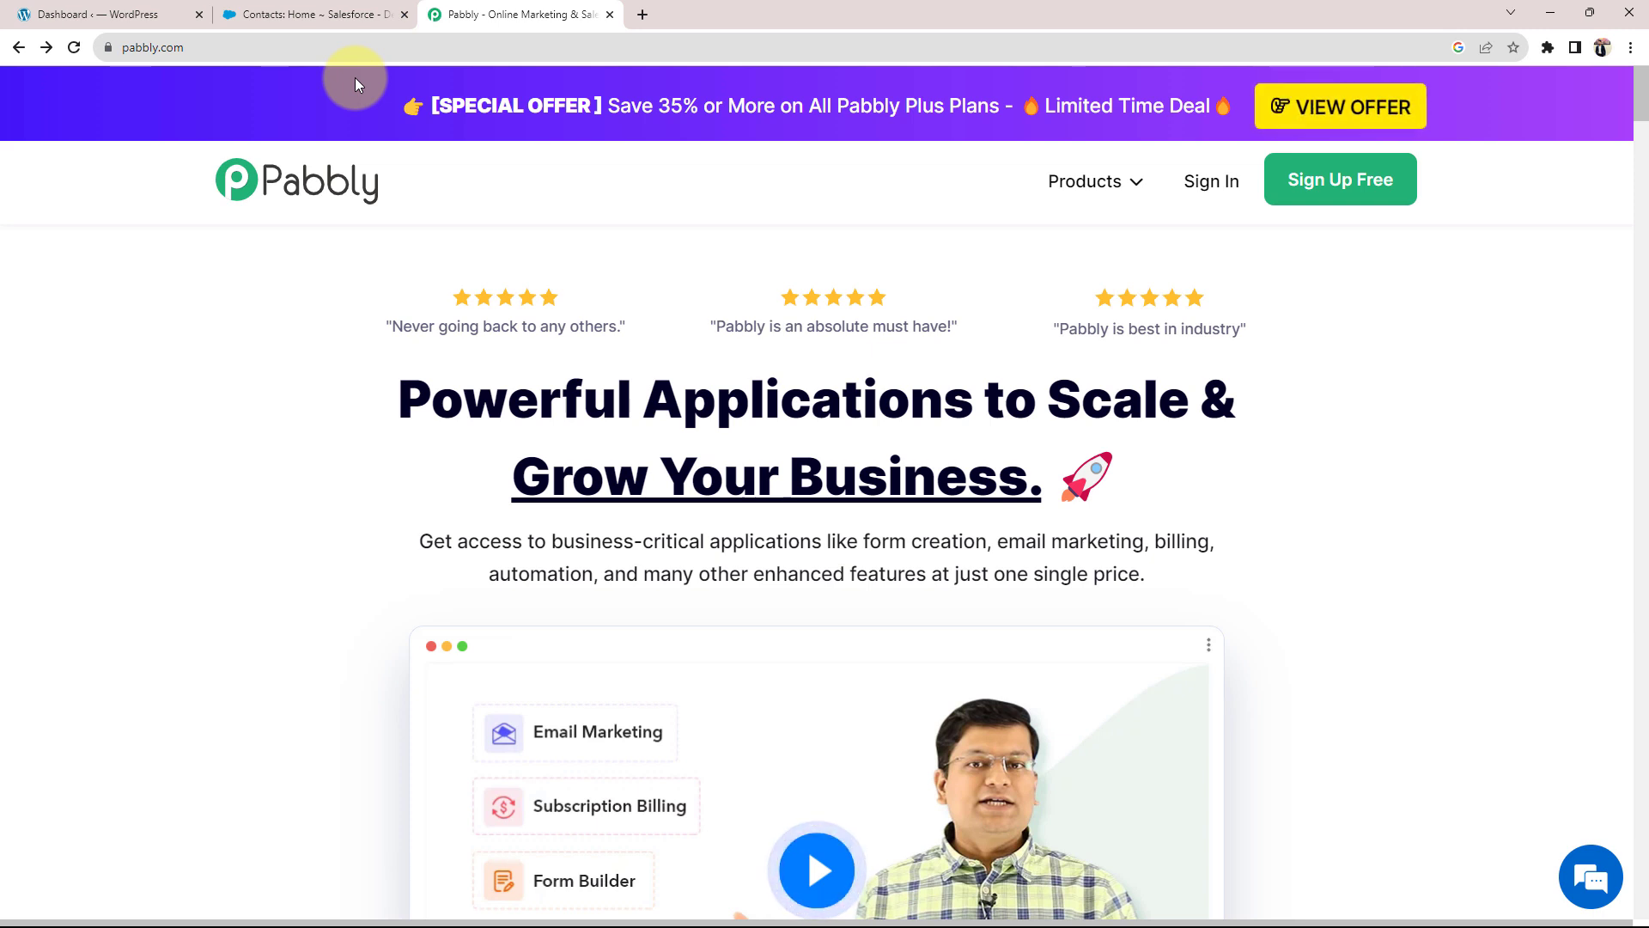
# Step: Launch Pabbly Connect from the Pabbly apps list, opening its dashboard with 3000 tasks allotted
pyautogui.click(1326, 204)
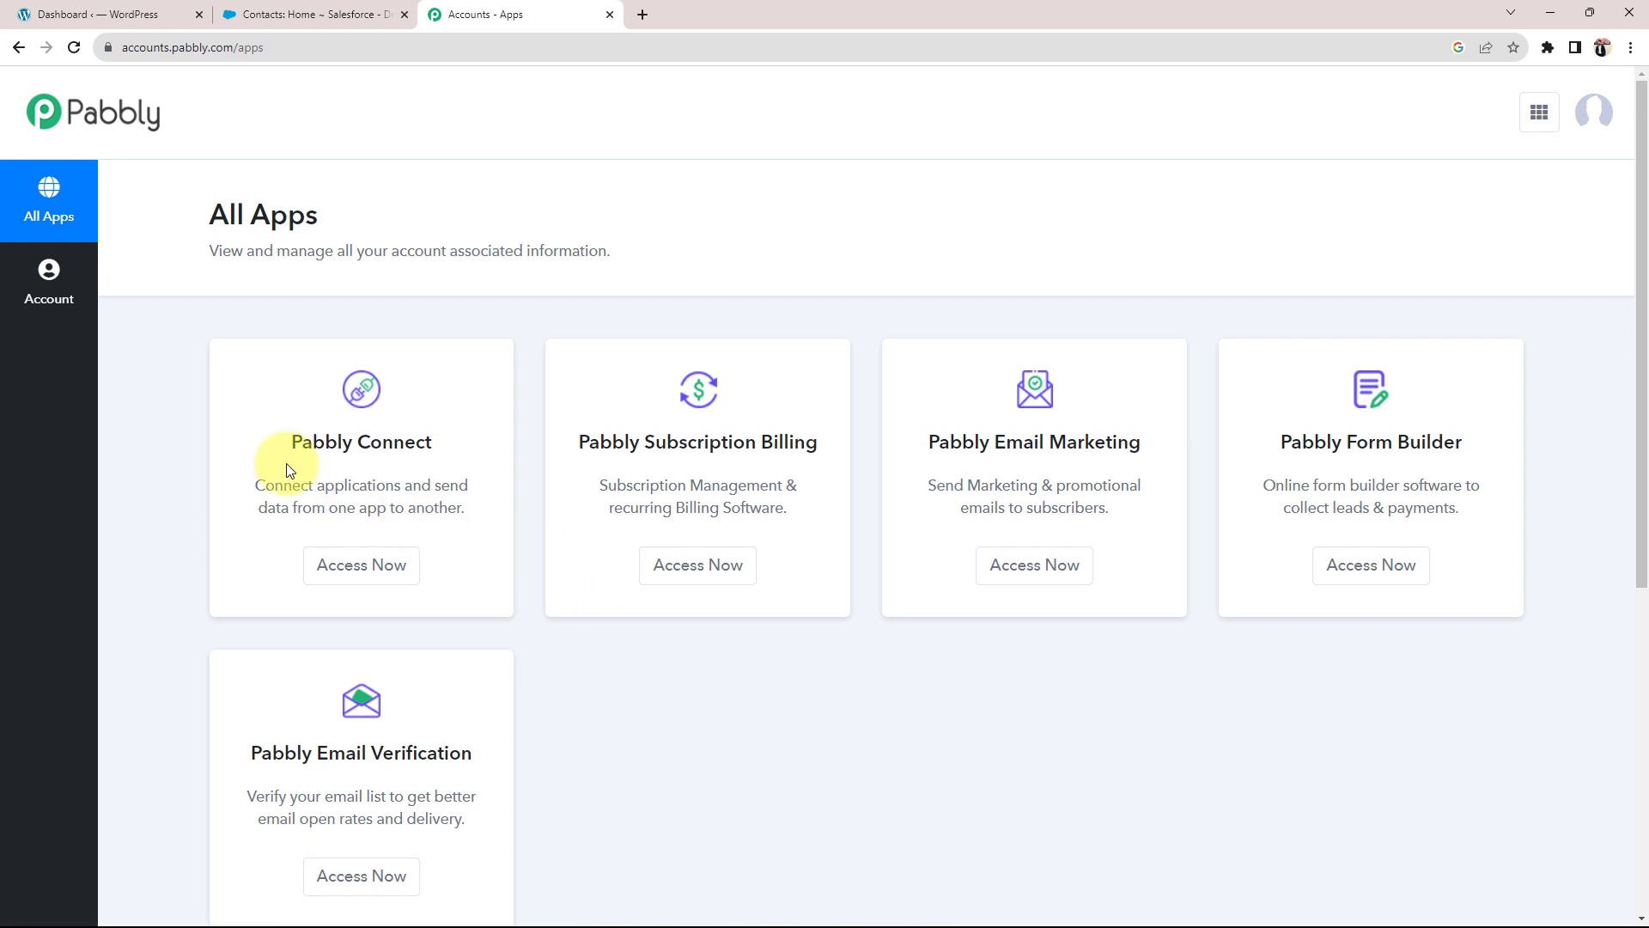
pyautogui.moveTo(289, 440); pyautogui.dragTo(472, 440)
pyautogui.click(429, 421)
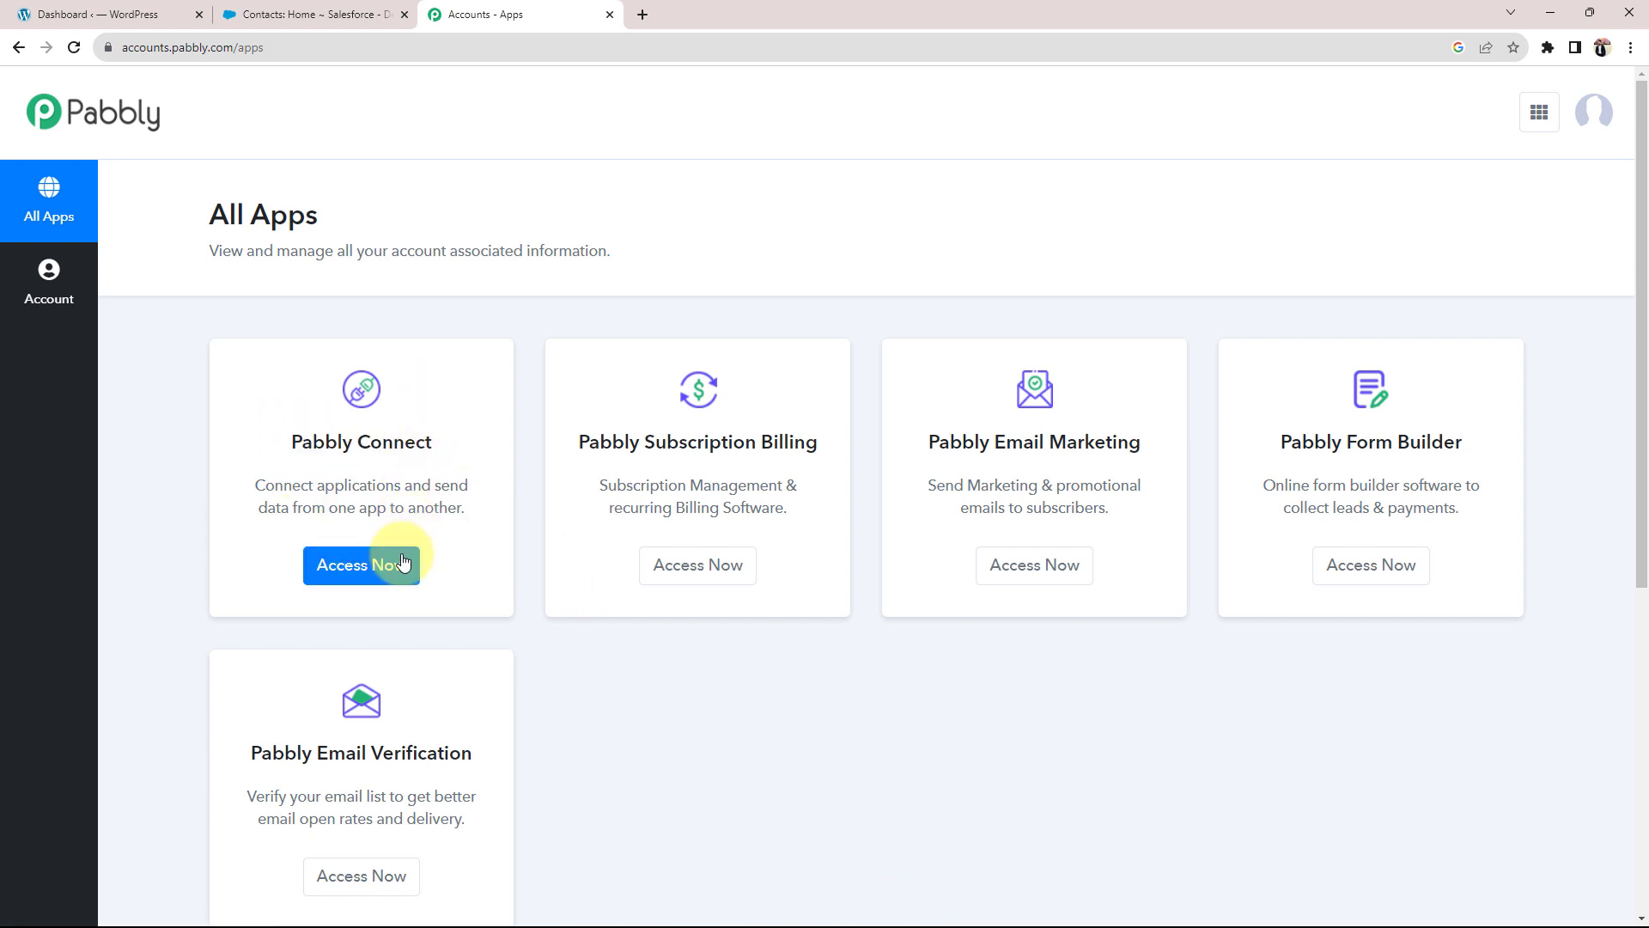
pyautogui.click(394, 563)
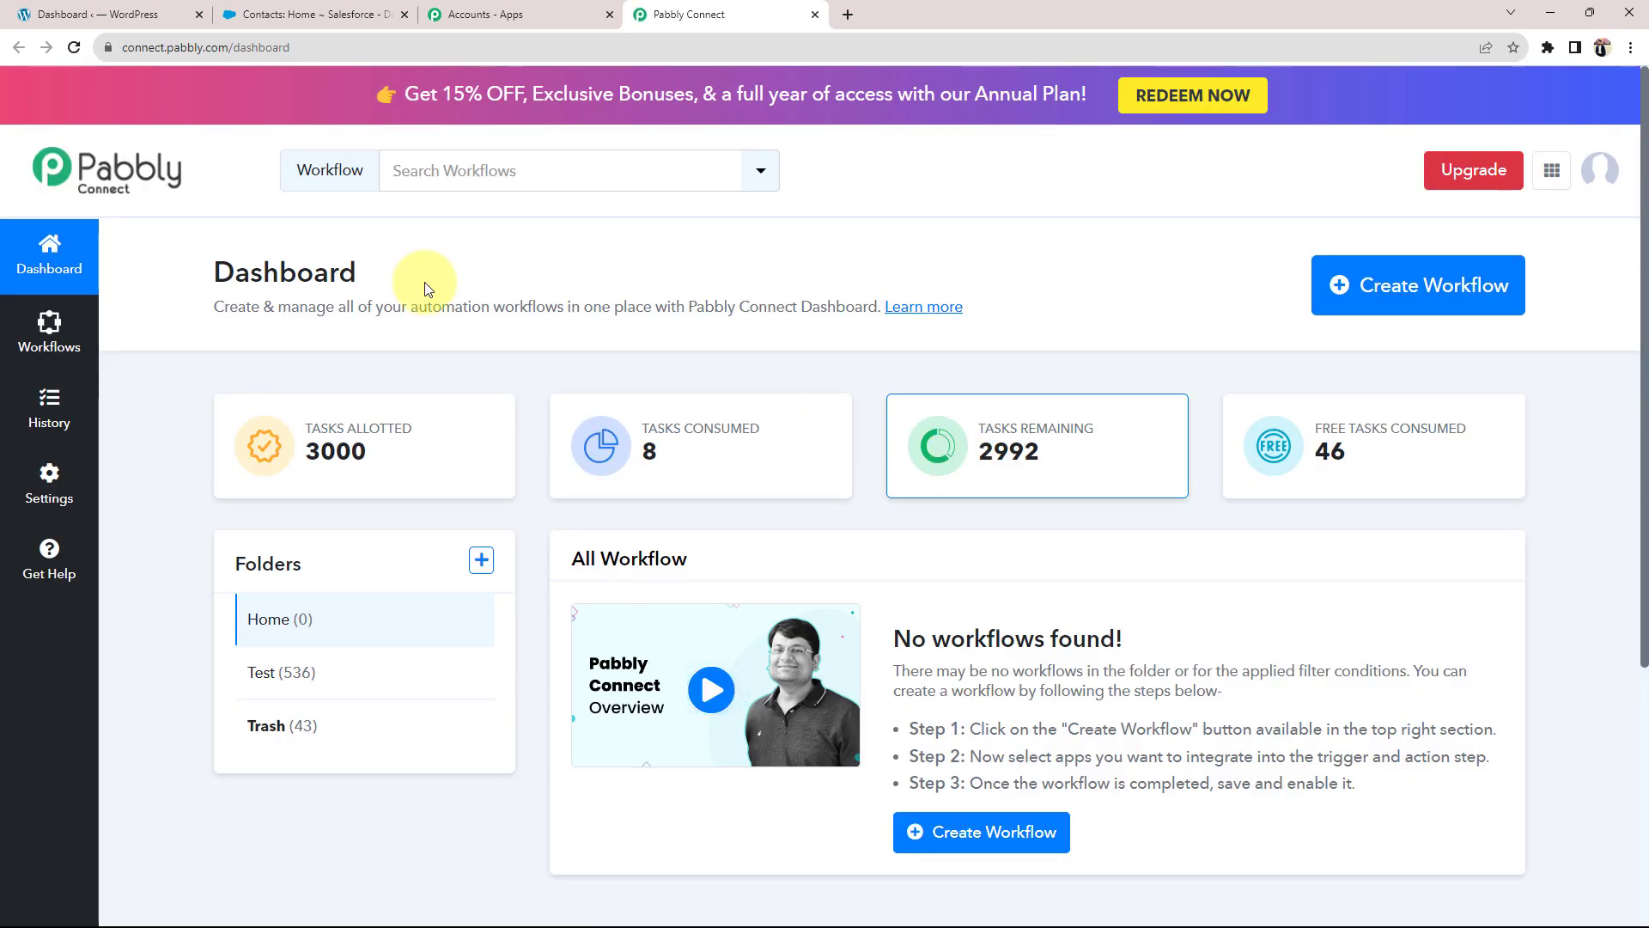
pyautogui.moveTo(219, 271); pyautogui.dragTo(441, 284)
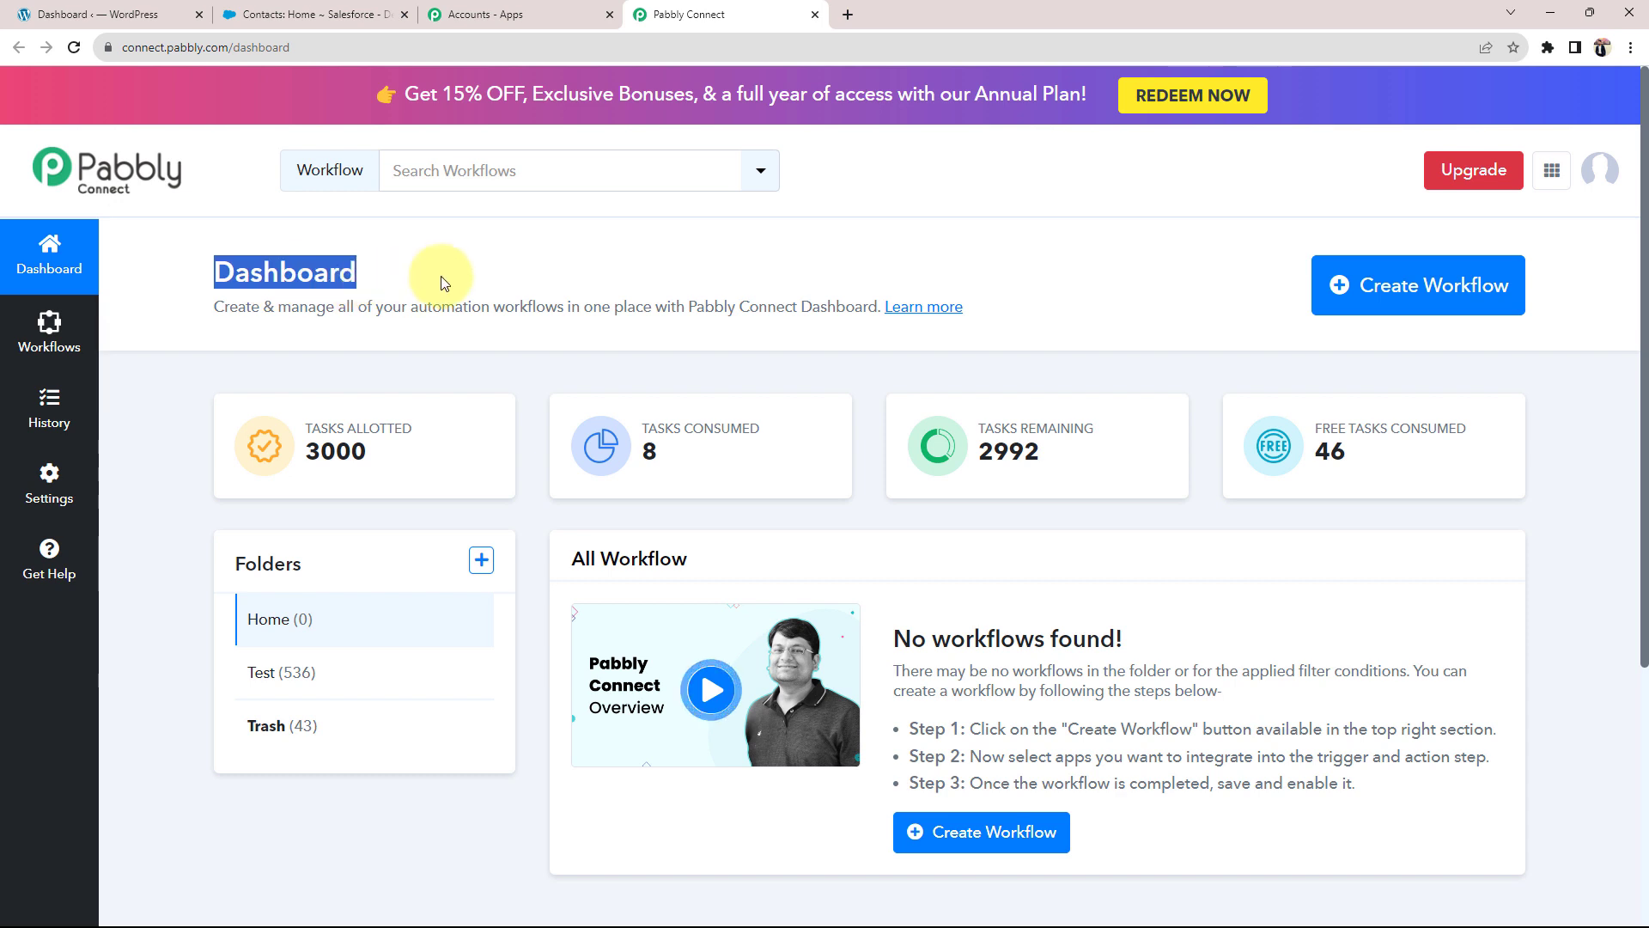
pyautogui.click(444, 283)
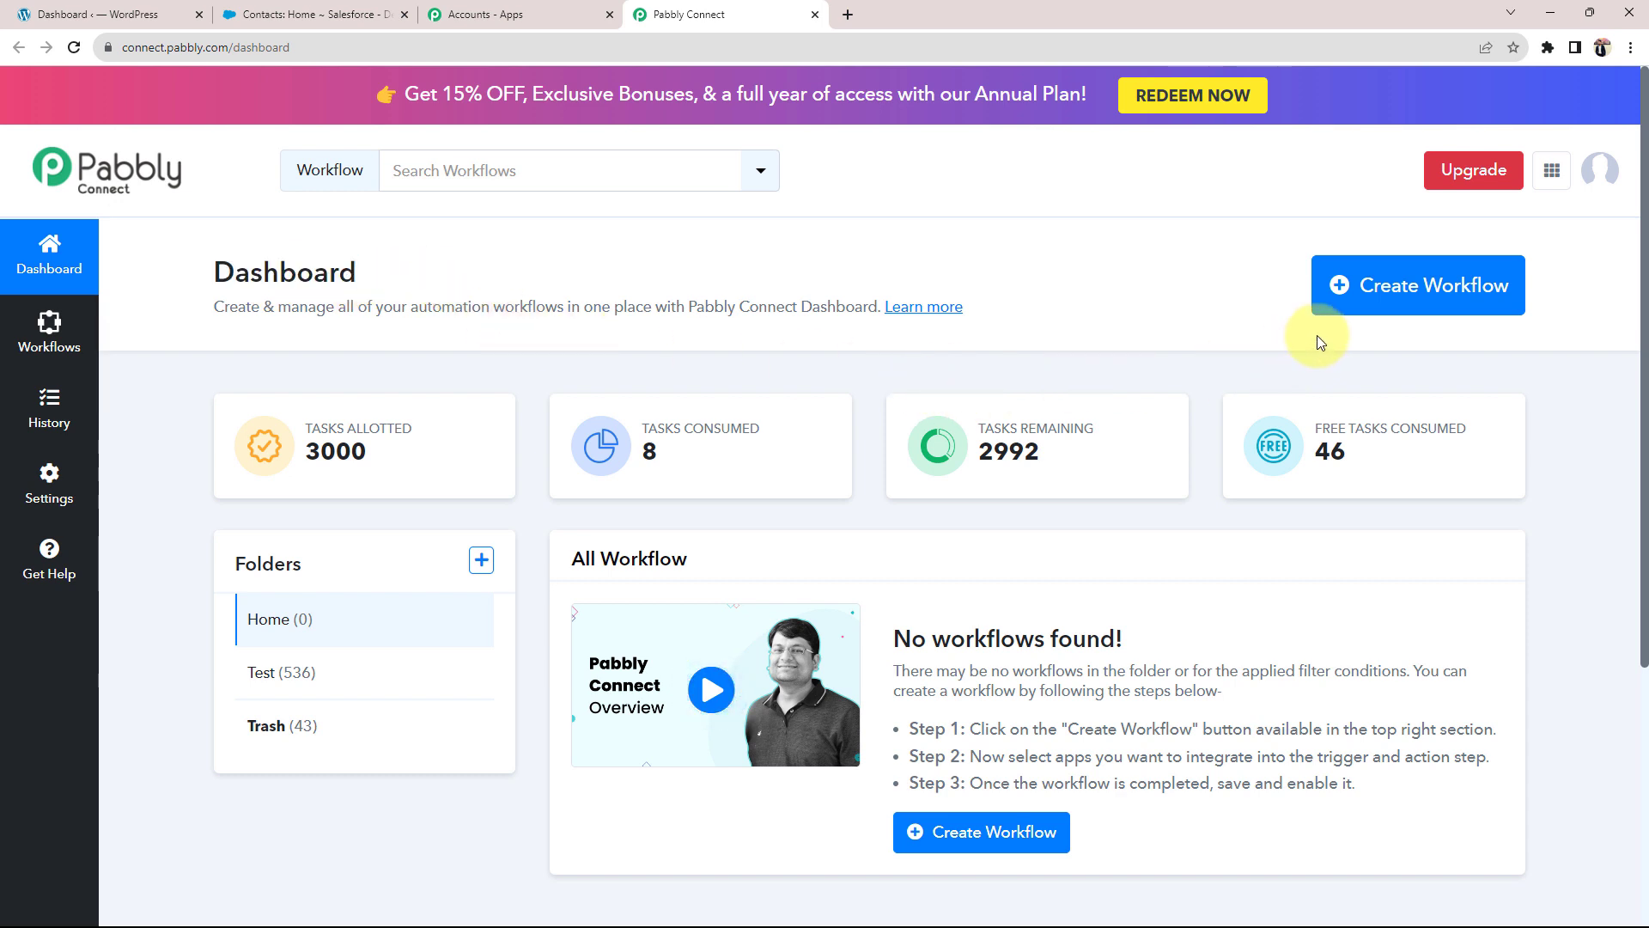
# Step: Create a new workflow, pasting in the name 'Create Salesforce Contact from Contact Form 7 Submission'
pyautogui.click(1420, 301)
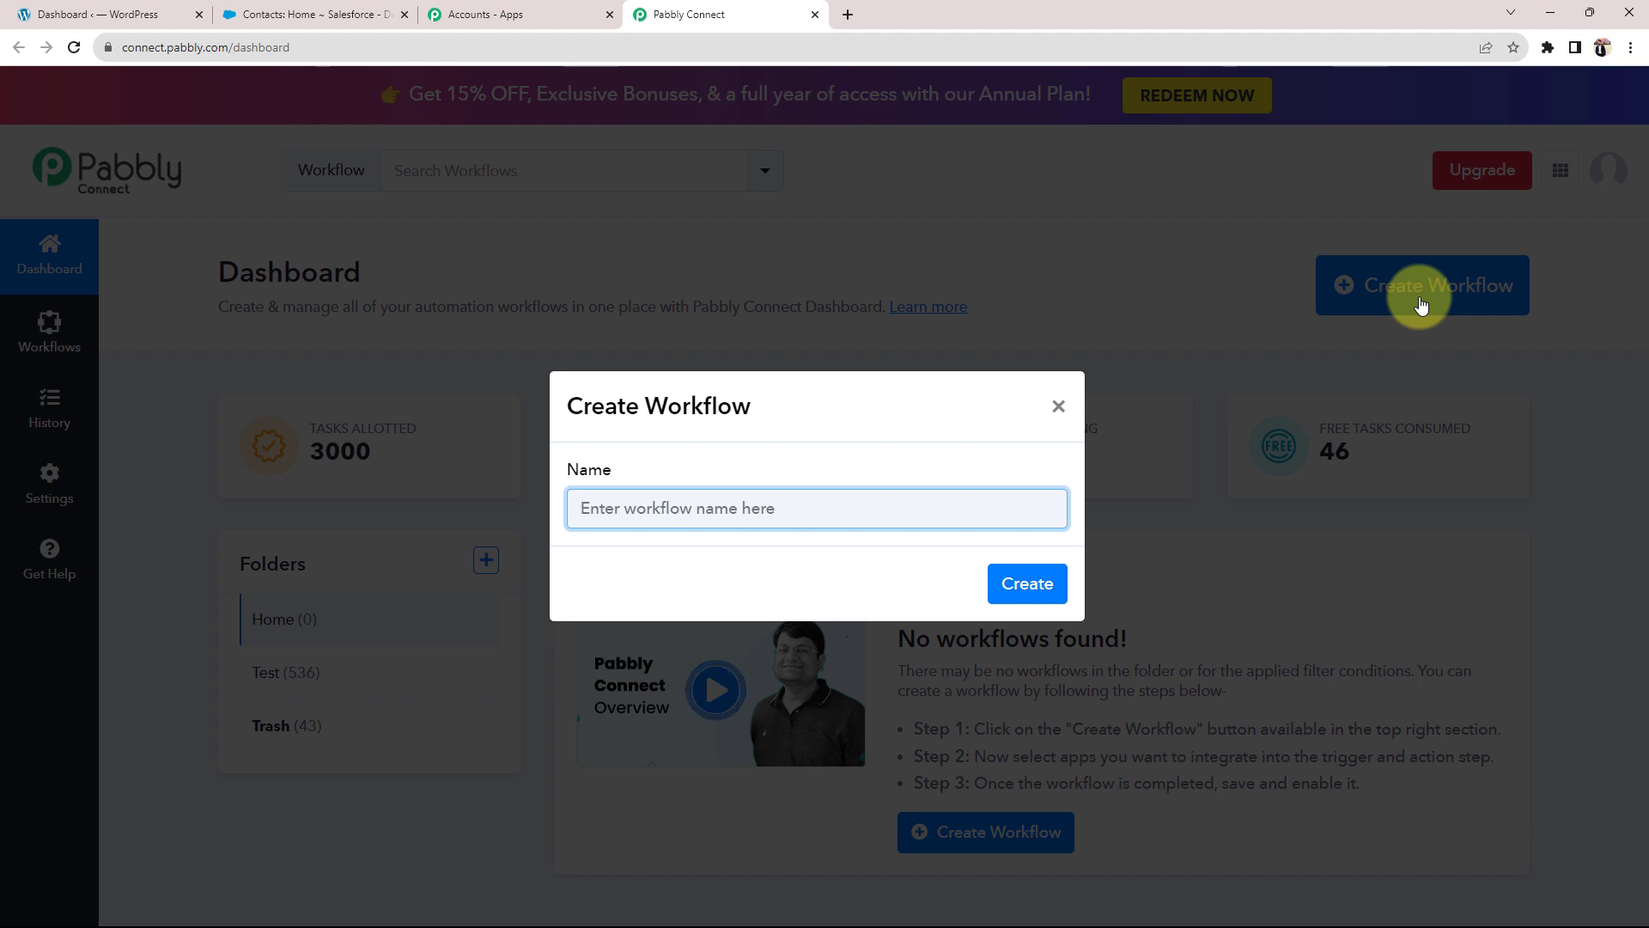
pyautogui.write('Create Salesforce Contact from Contact Form 7 Submission')
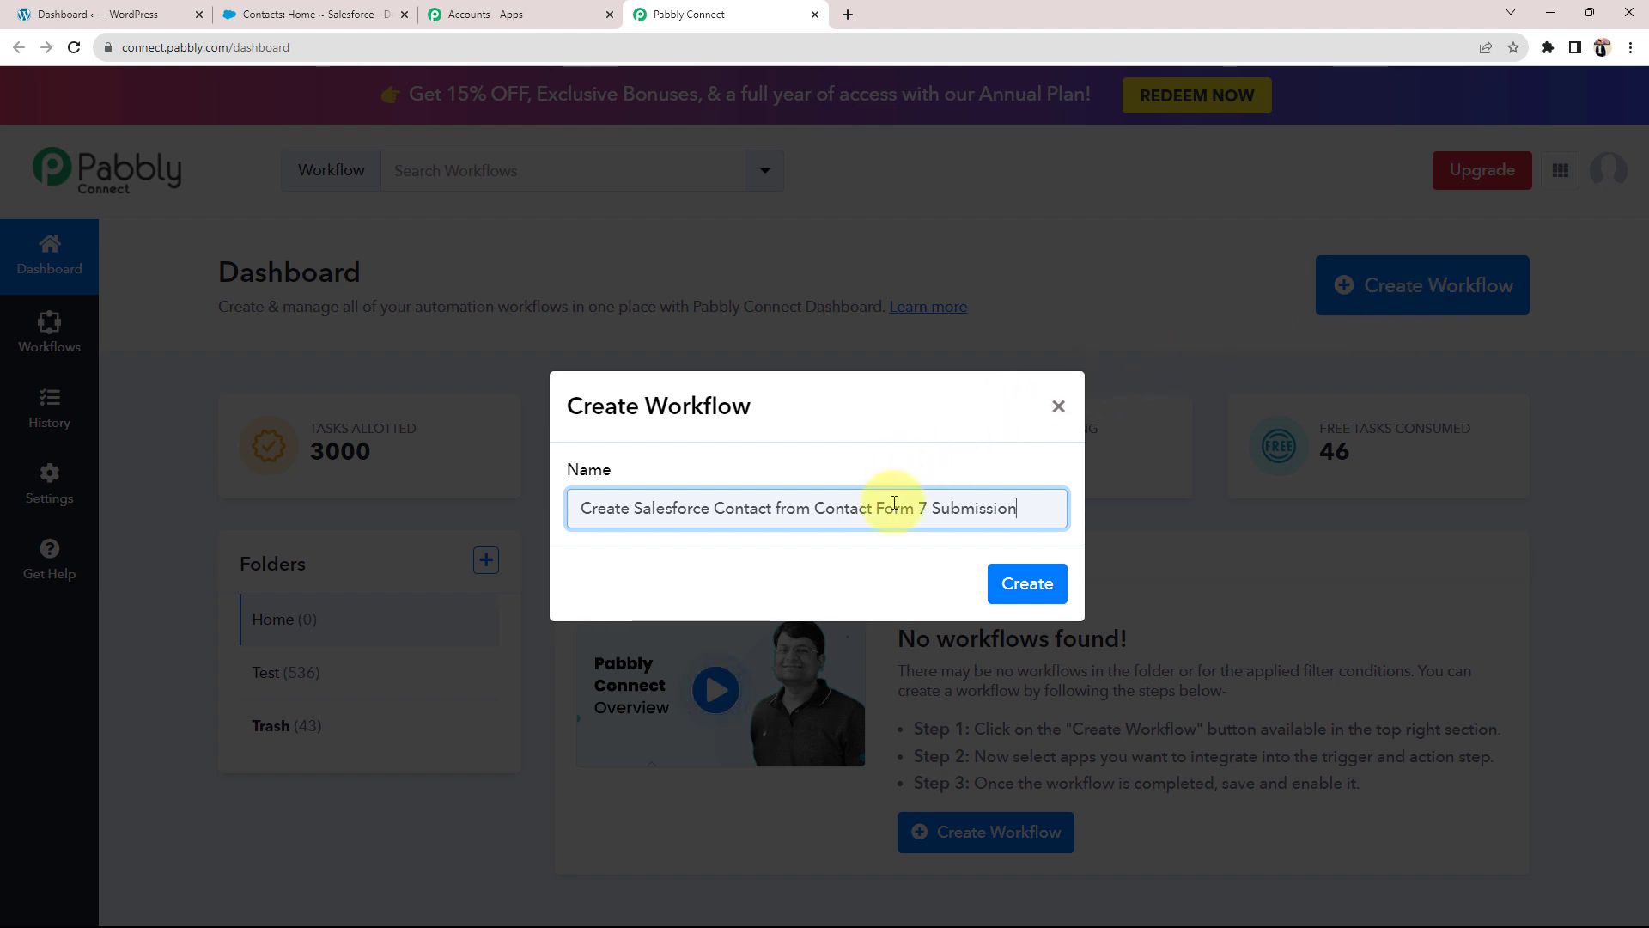
pyautogui.click(1019, 582)
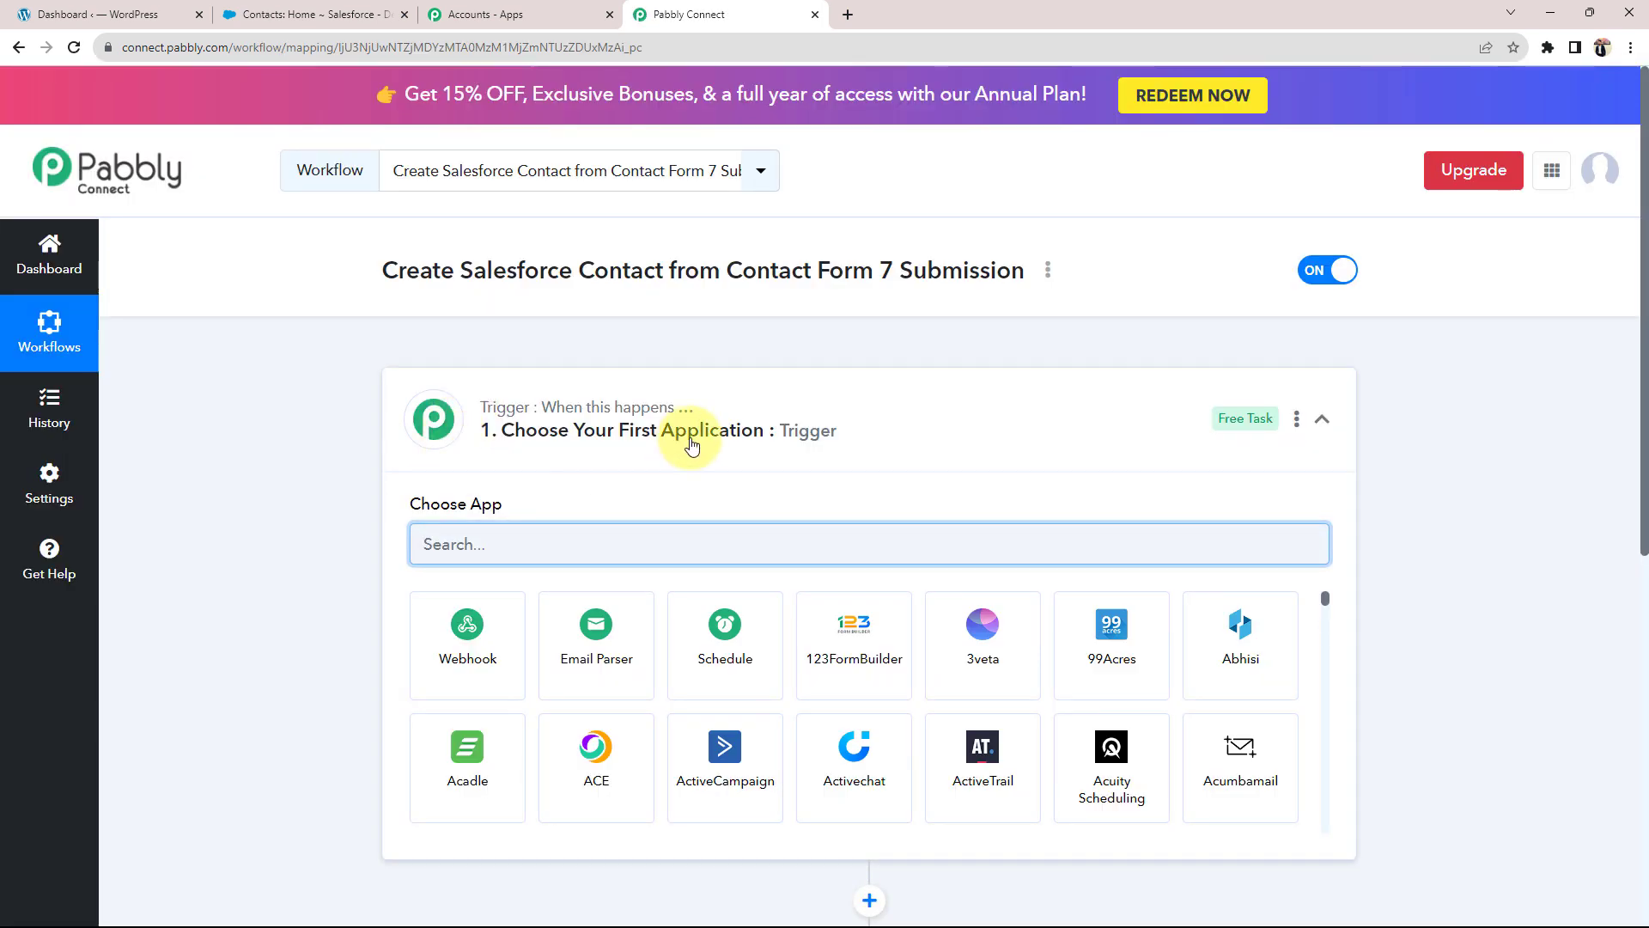
# Step: Collapse the trigger step to show both empty steps, then switch to the WordPress dashboard
pyautogui.click(751, 404)
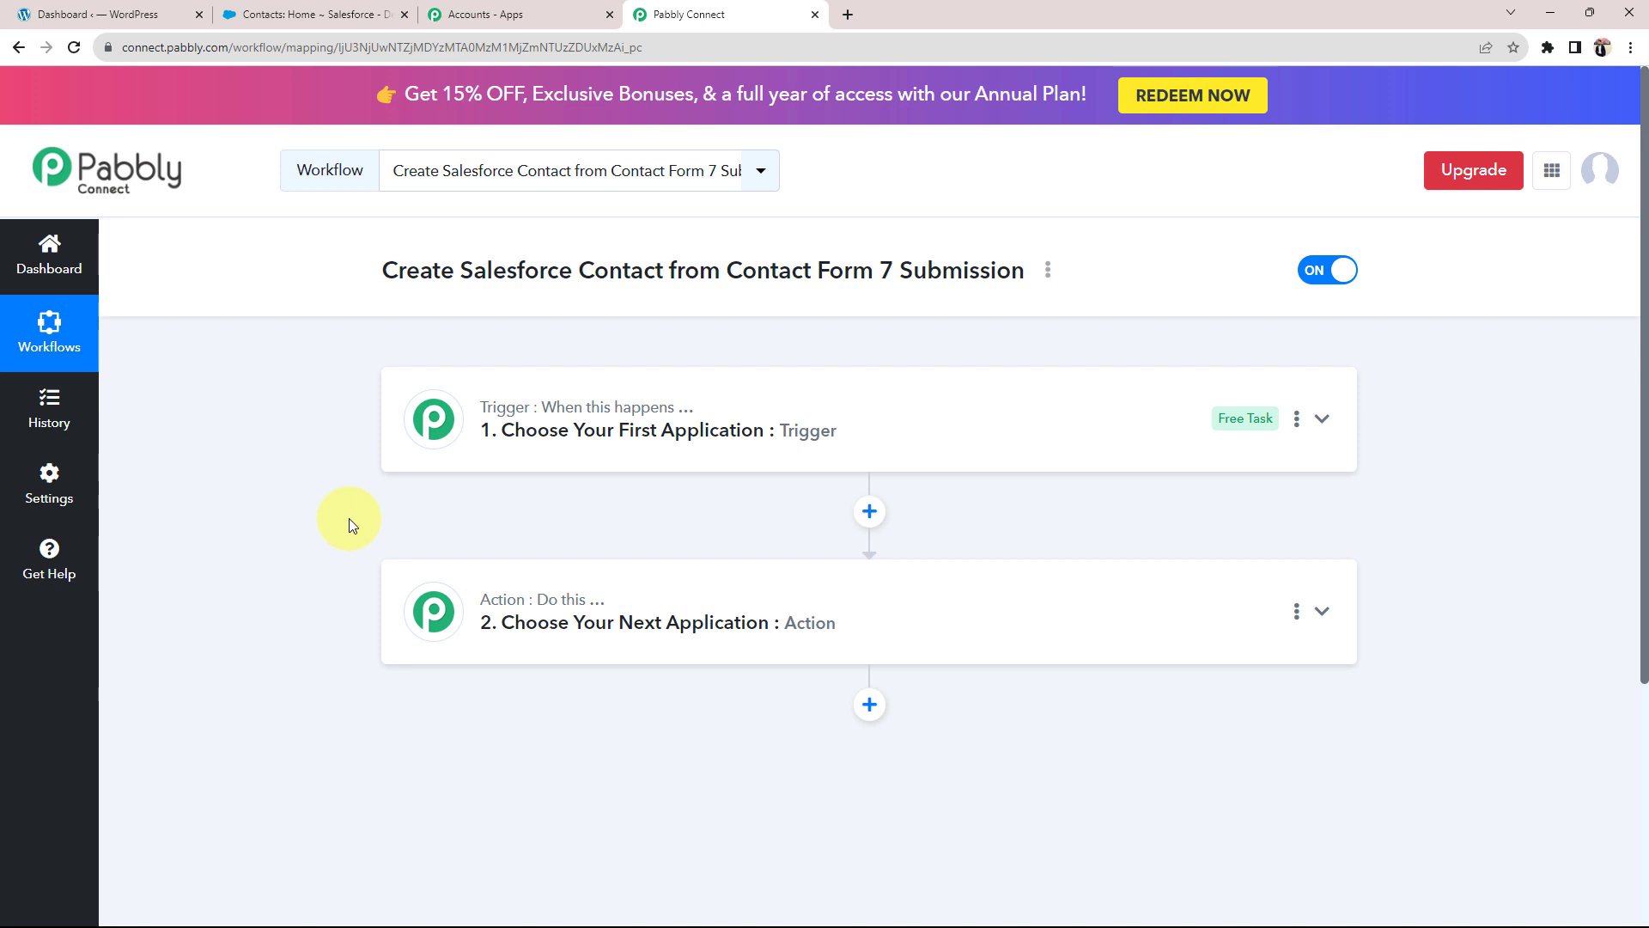
pyautogui.click(129, 15)
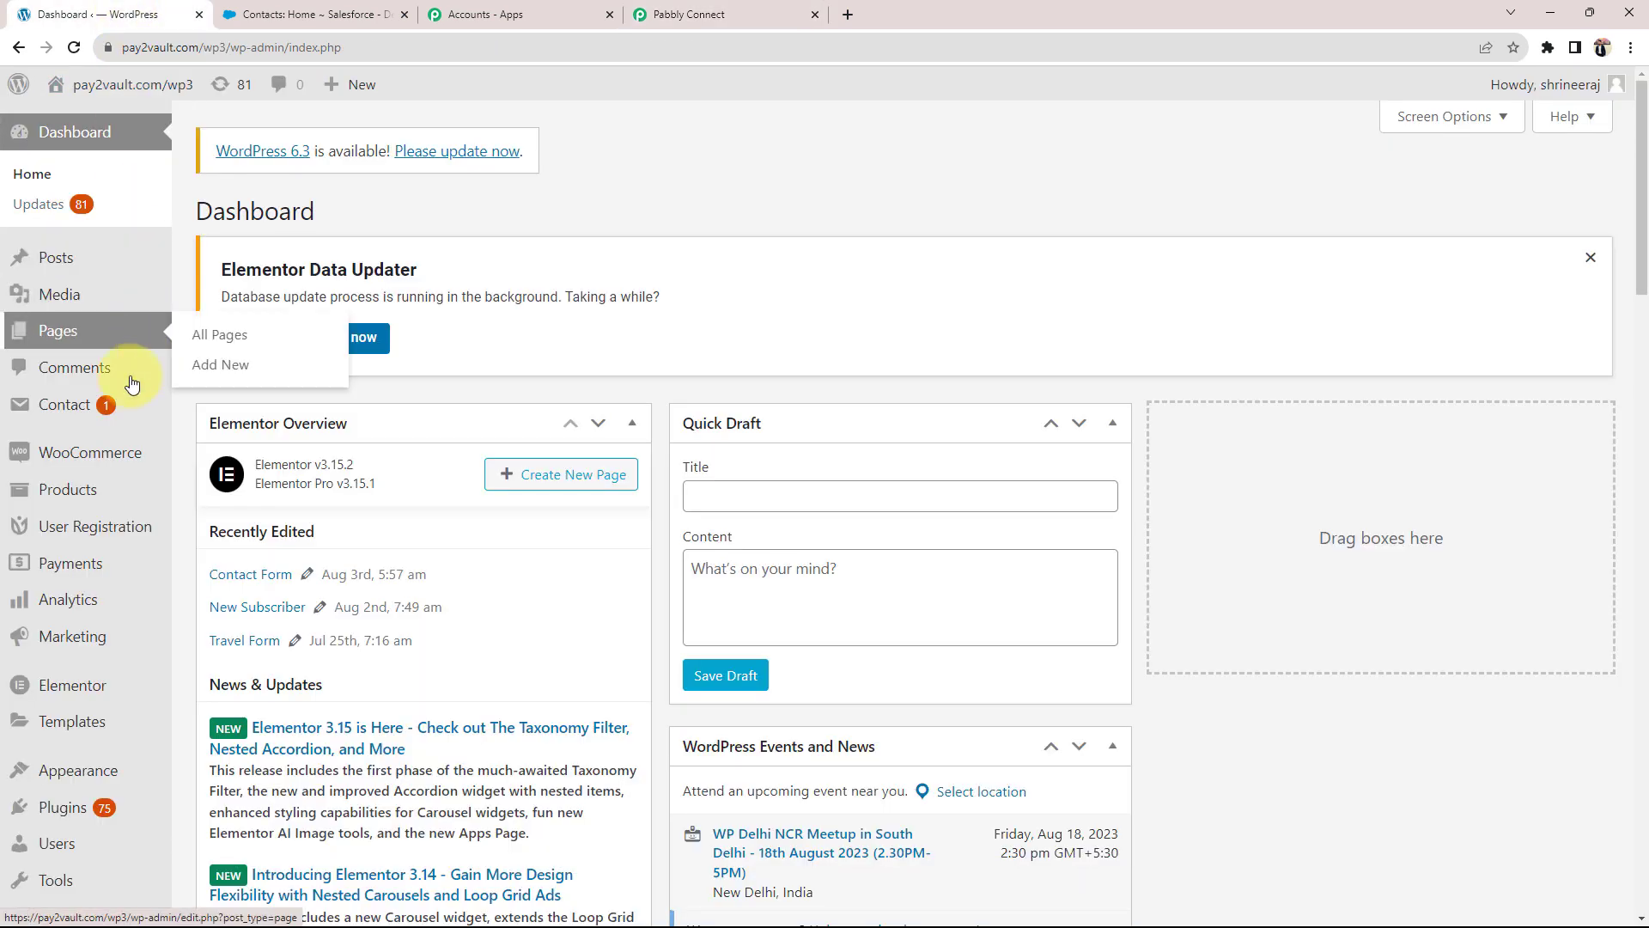
# Step: Review the WordPress Contact menu and the Salesforce contacts, then return to the Pabbly workflow
pyautogui.moveTo(117, 407)
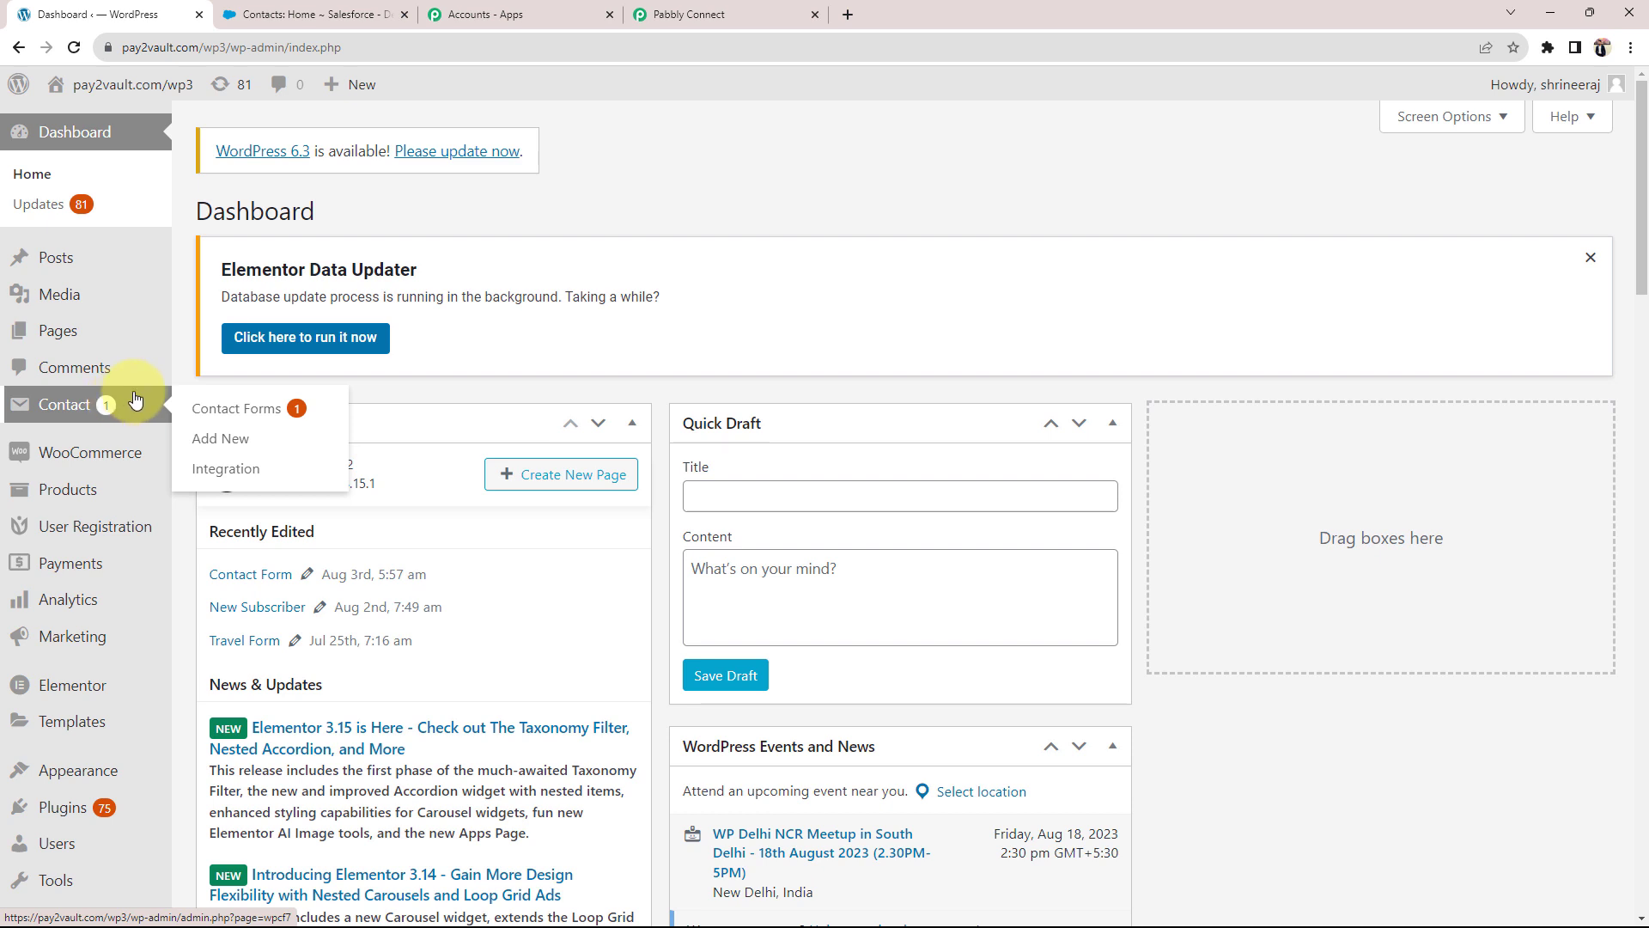
pyautogui.click(313, 15)
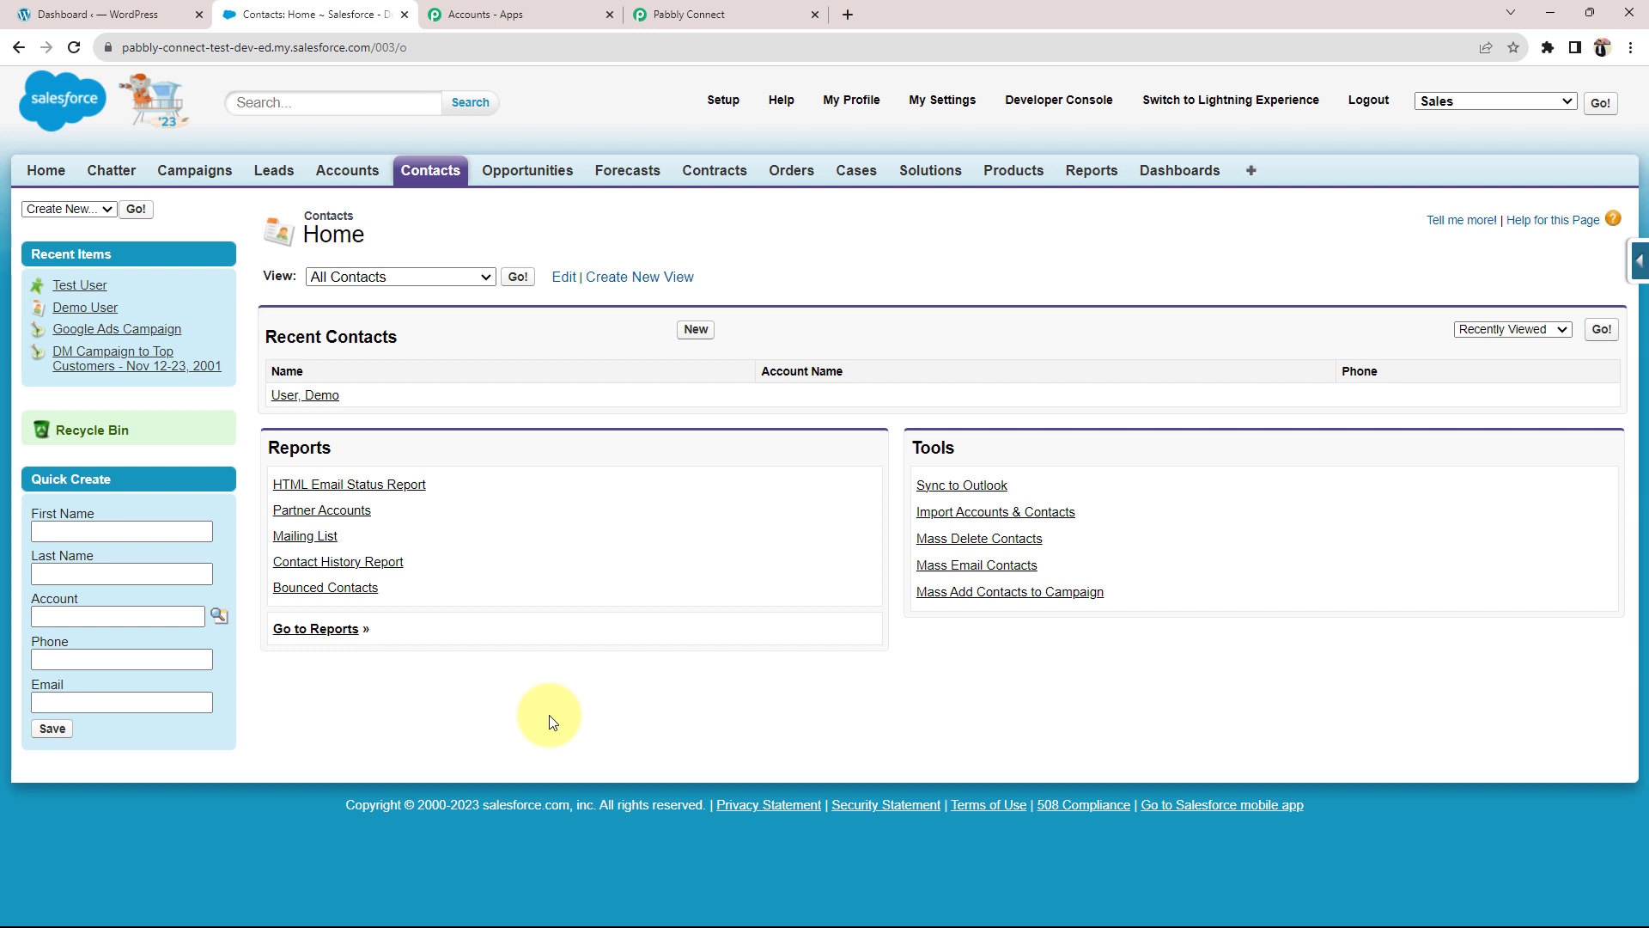
pyautogui.click(120, 15)
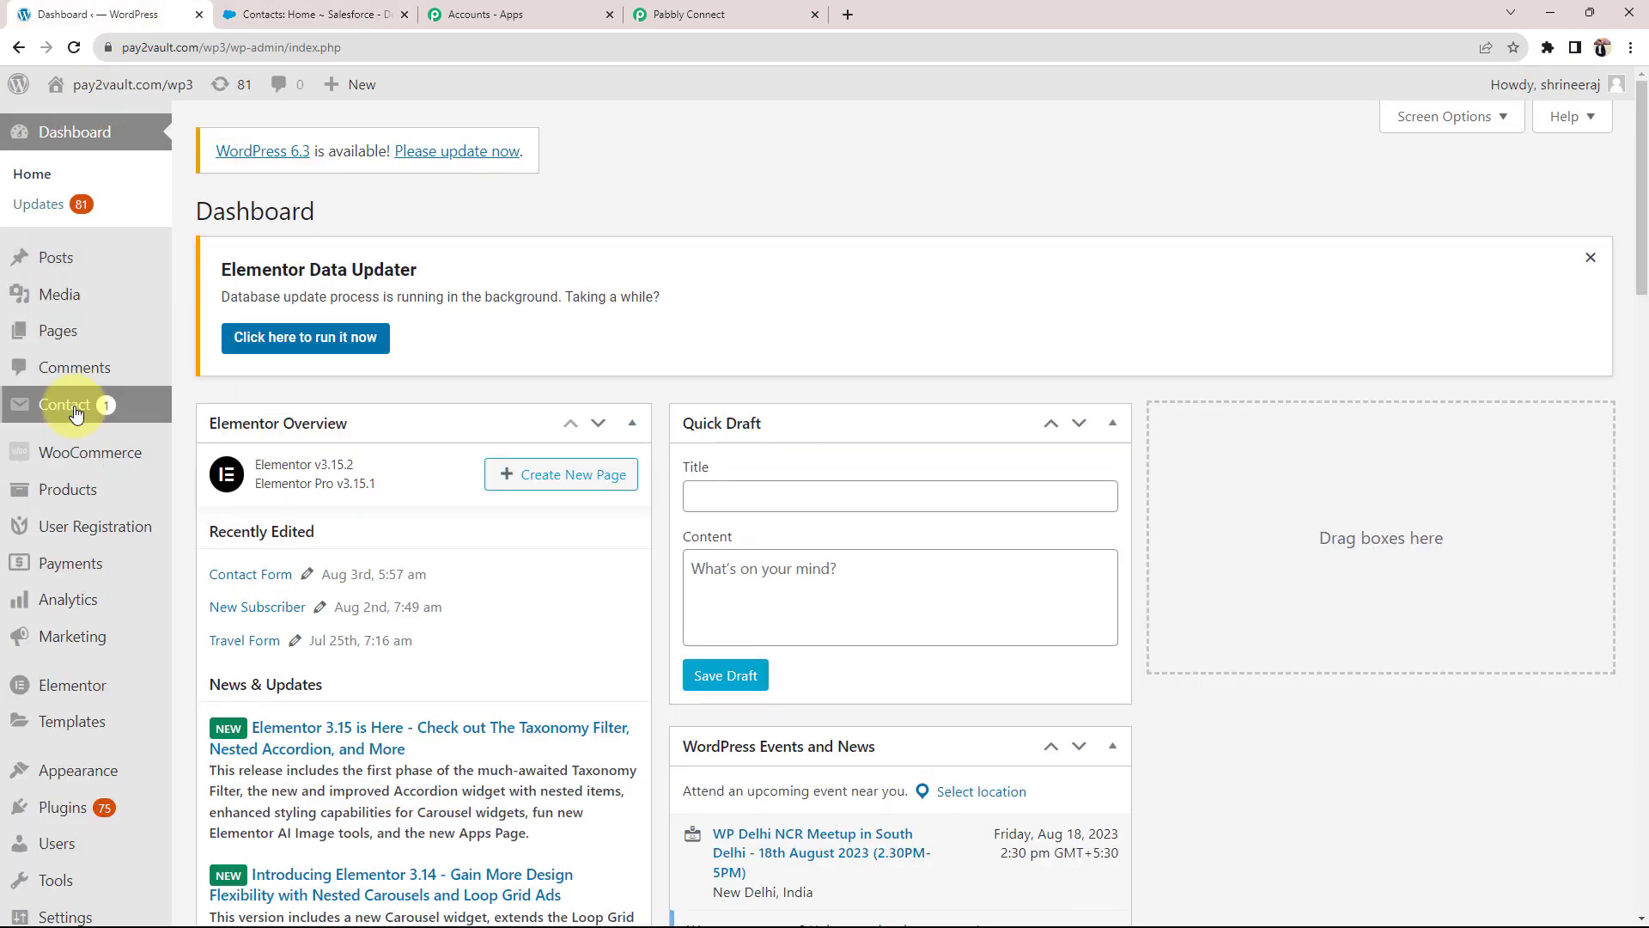
pyautogui.click(344, 14)
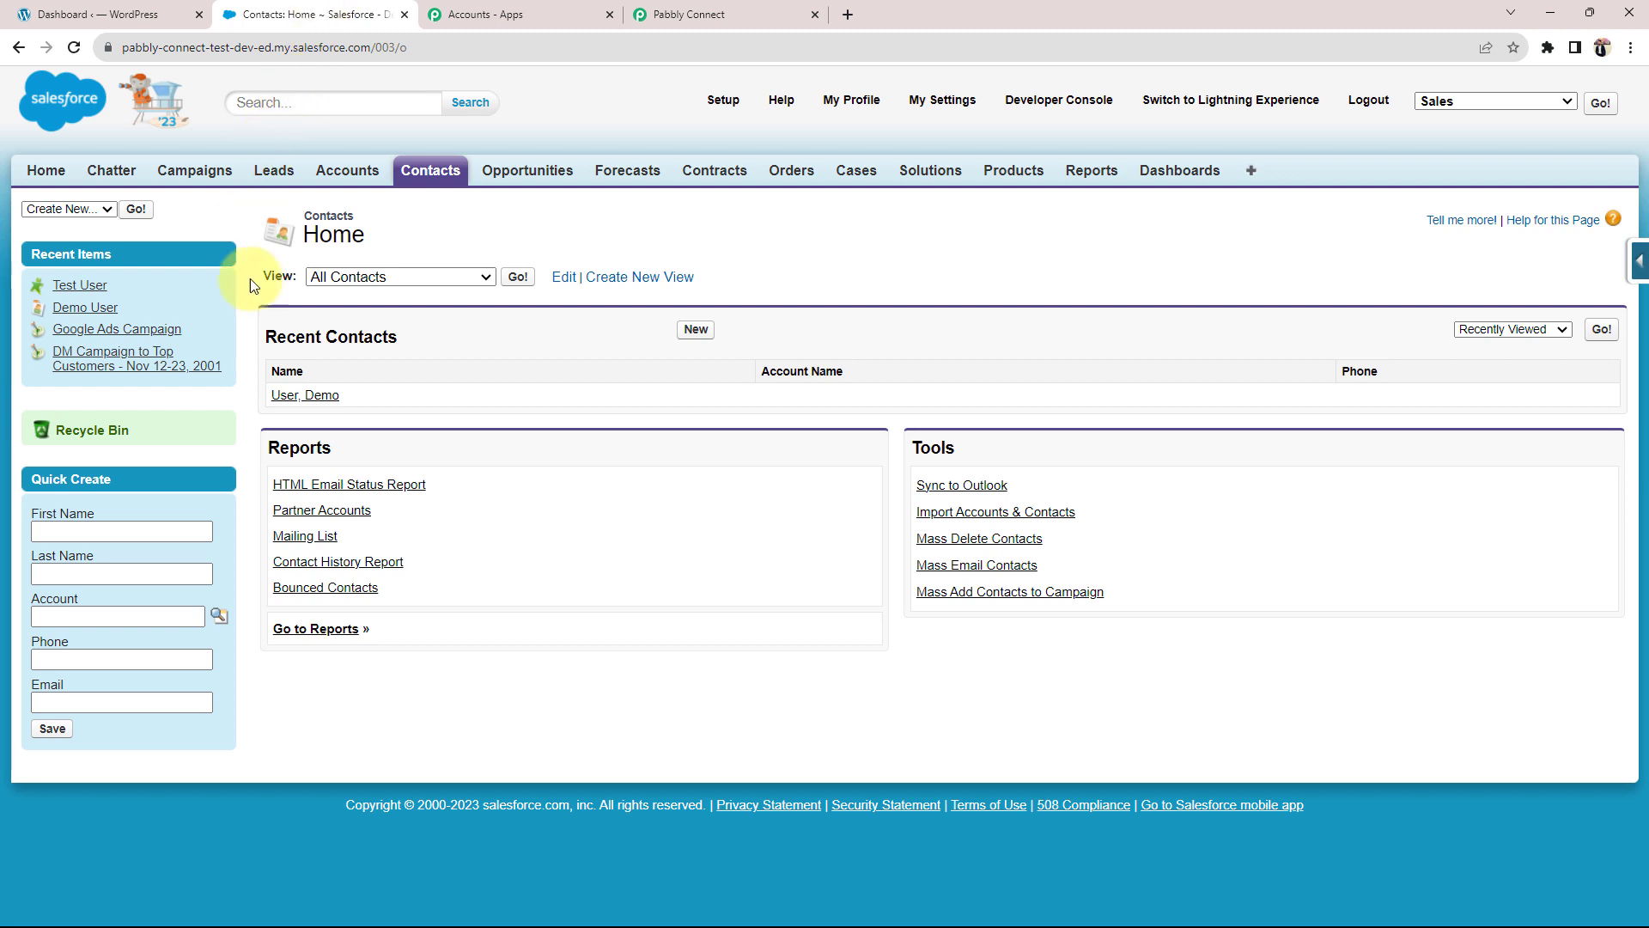
pyautogui.click(734, 15)
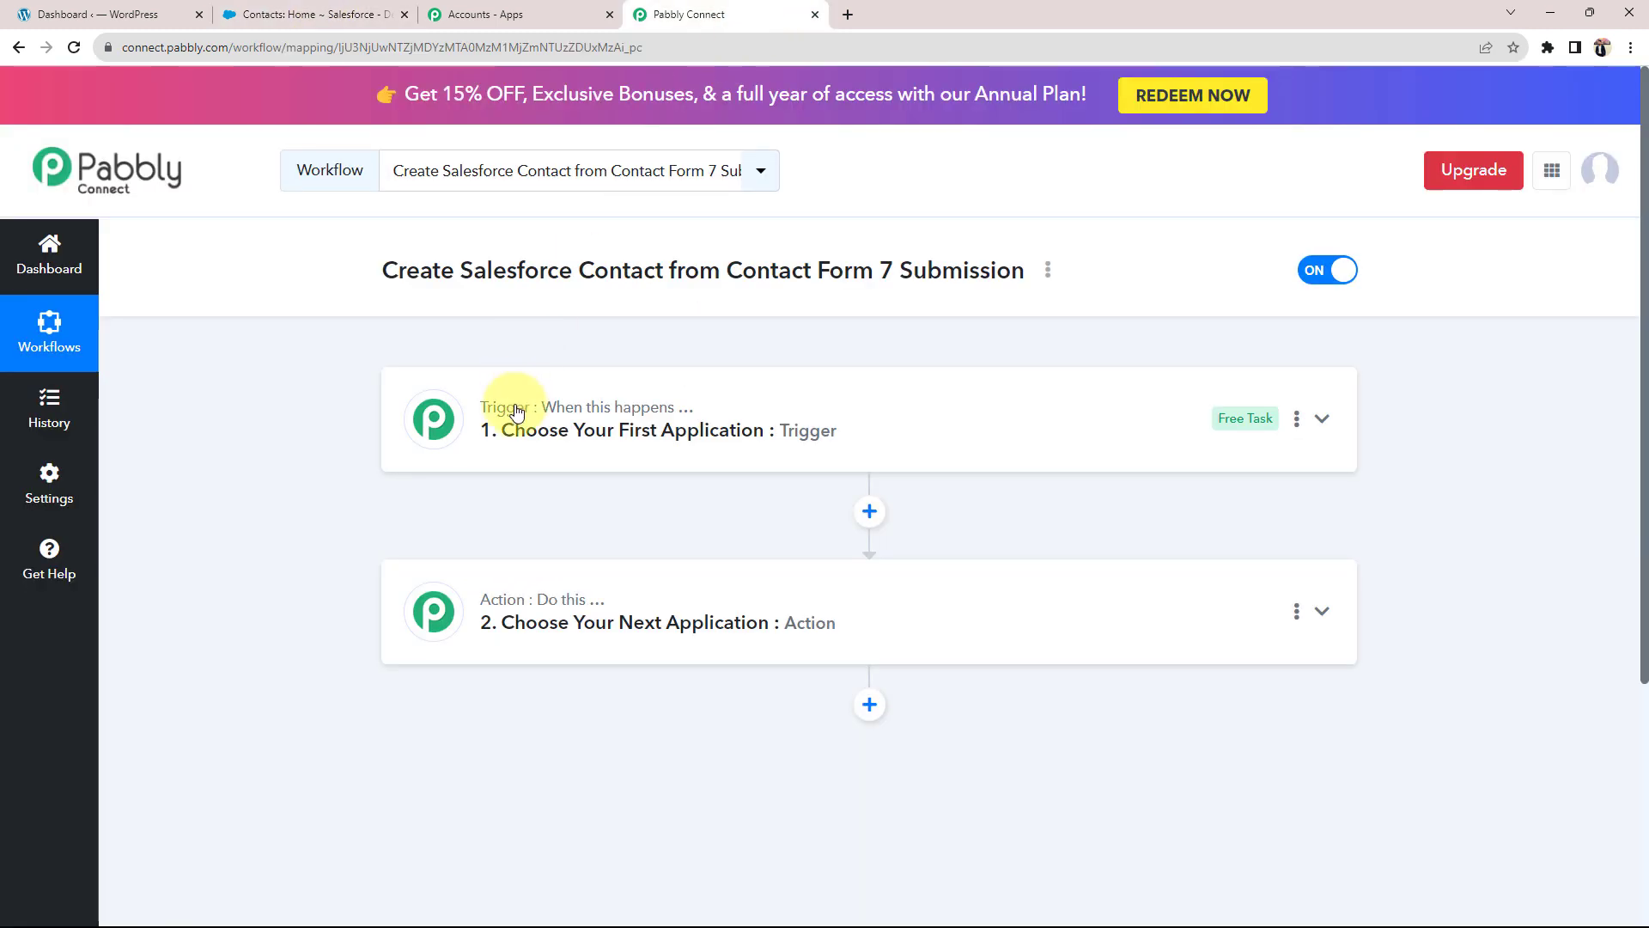
# Step: Set the trigger app to Contact Form 7 with the New Form Submission event
pyautogui.click(504, 411)
pyautogui.click(512, 537)
pyautogui.write('conta')
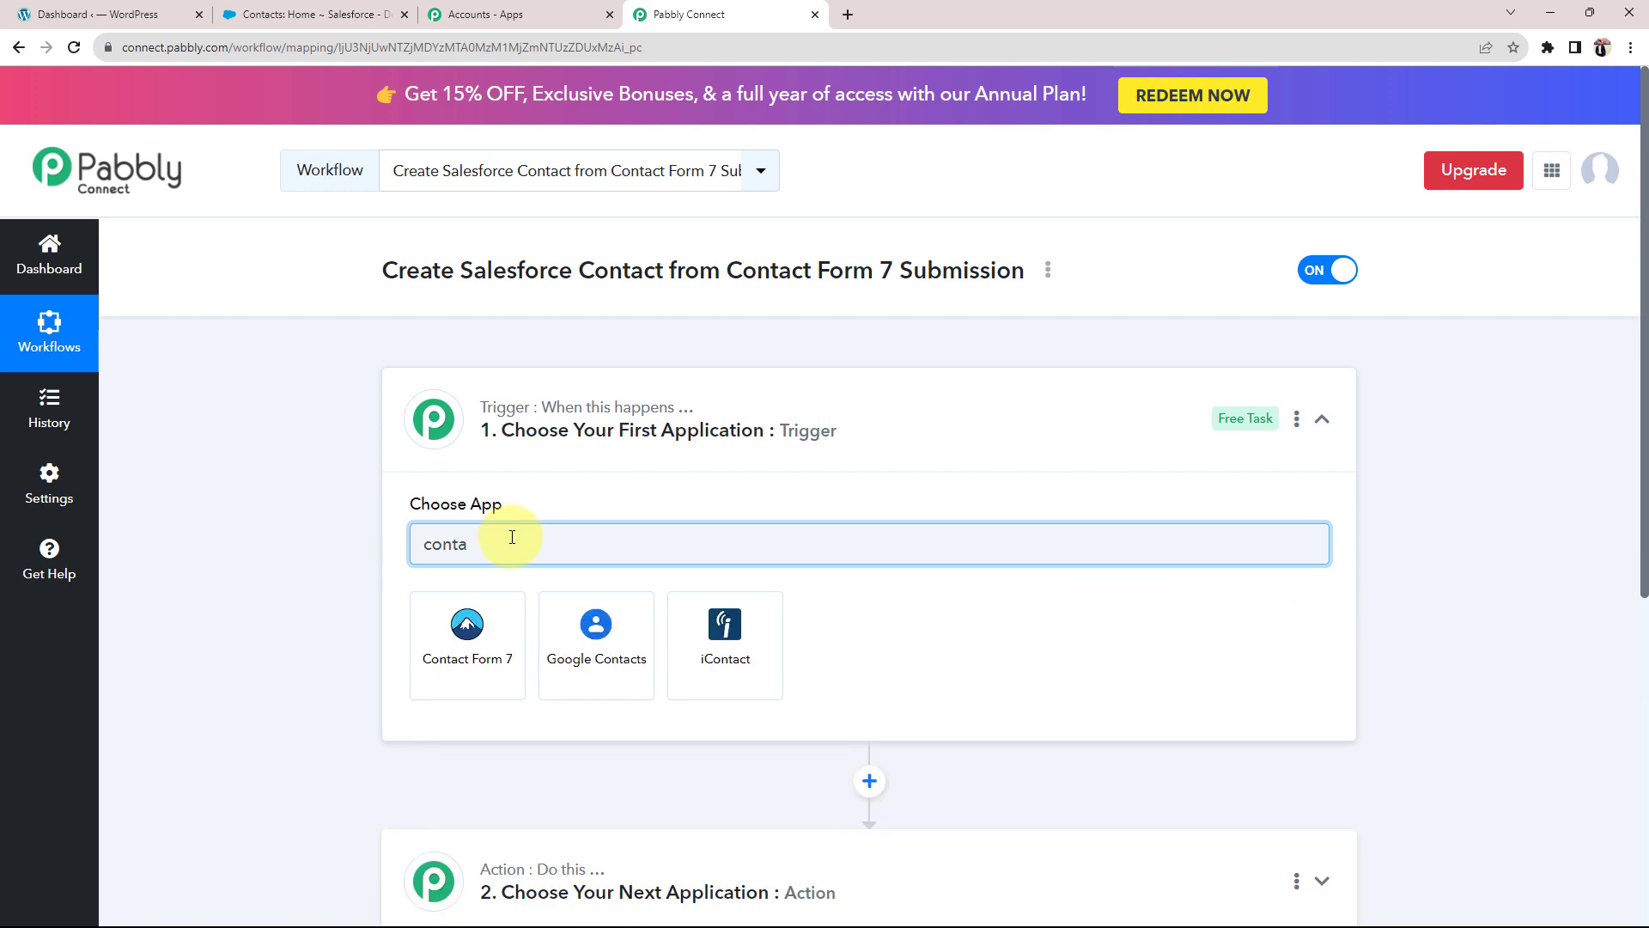
pyautogui.click(473, 625)
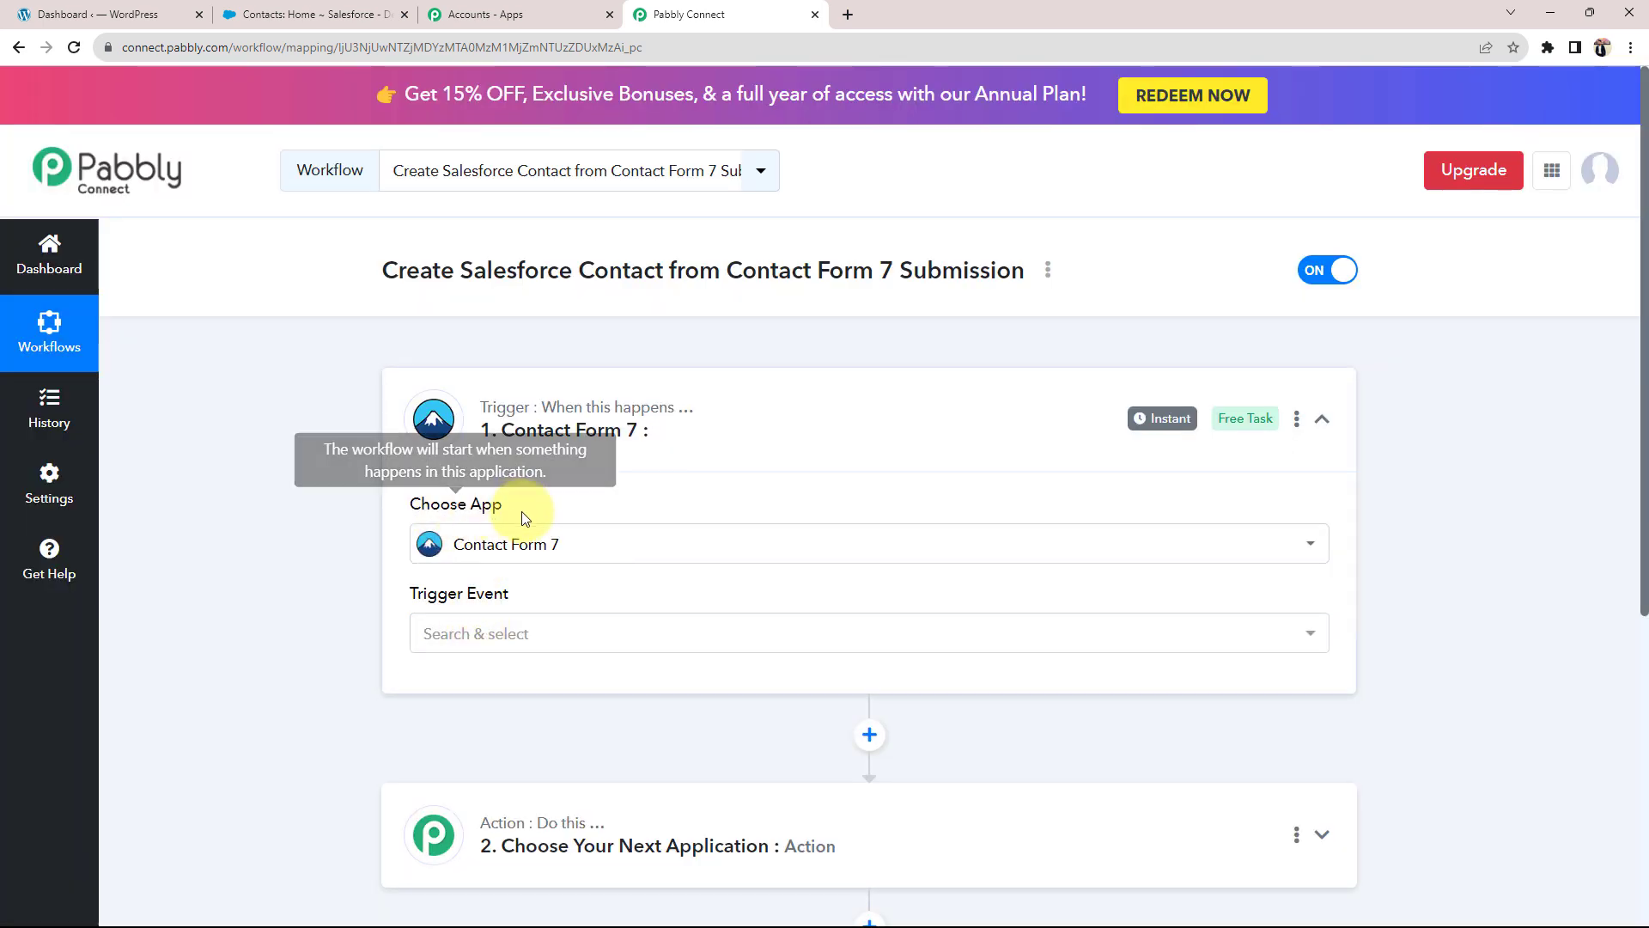
pyautogui.click(461, 640)
pyautogui.click(507, 734)
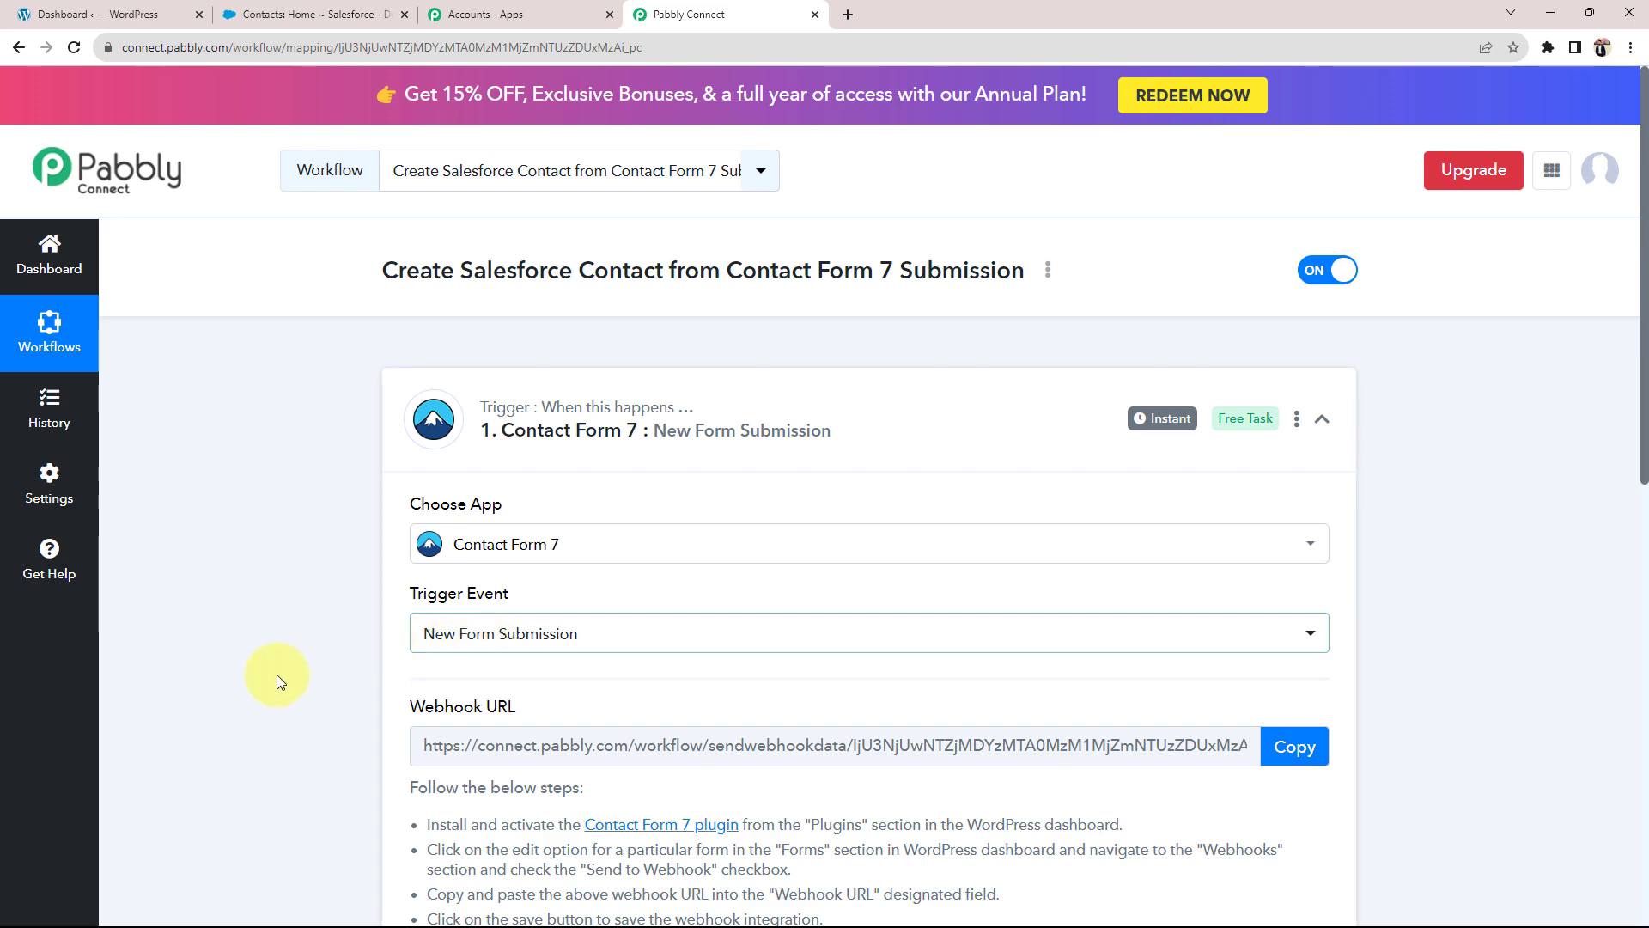
pyautogui.scroll(-7, 264, 677)
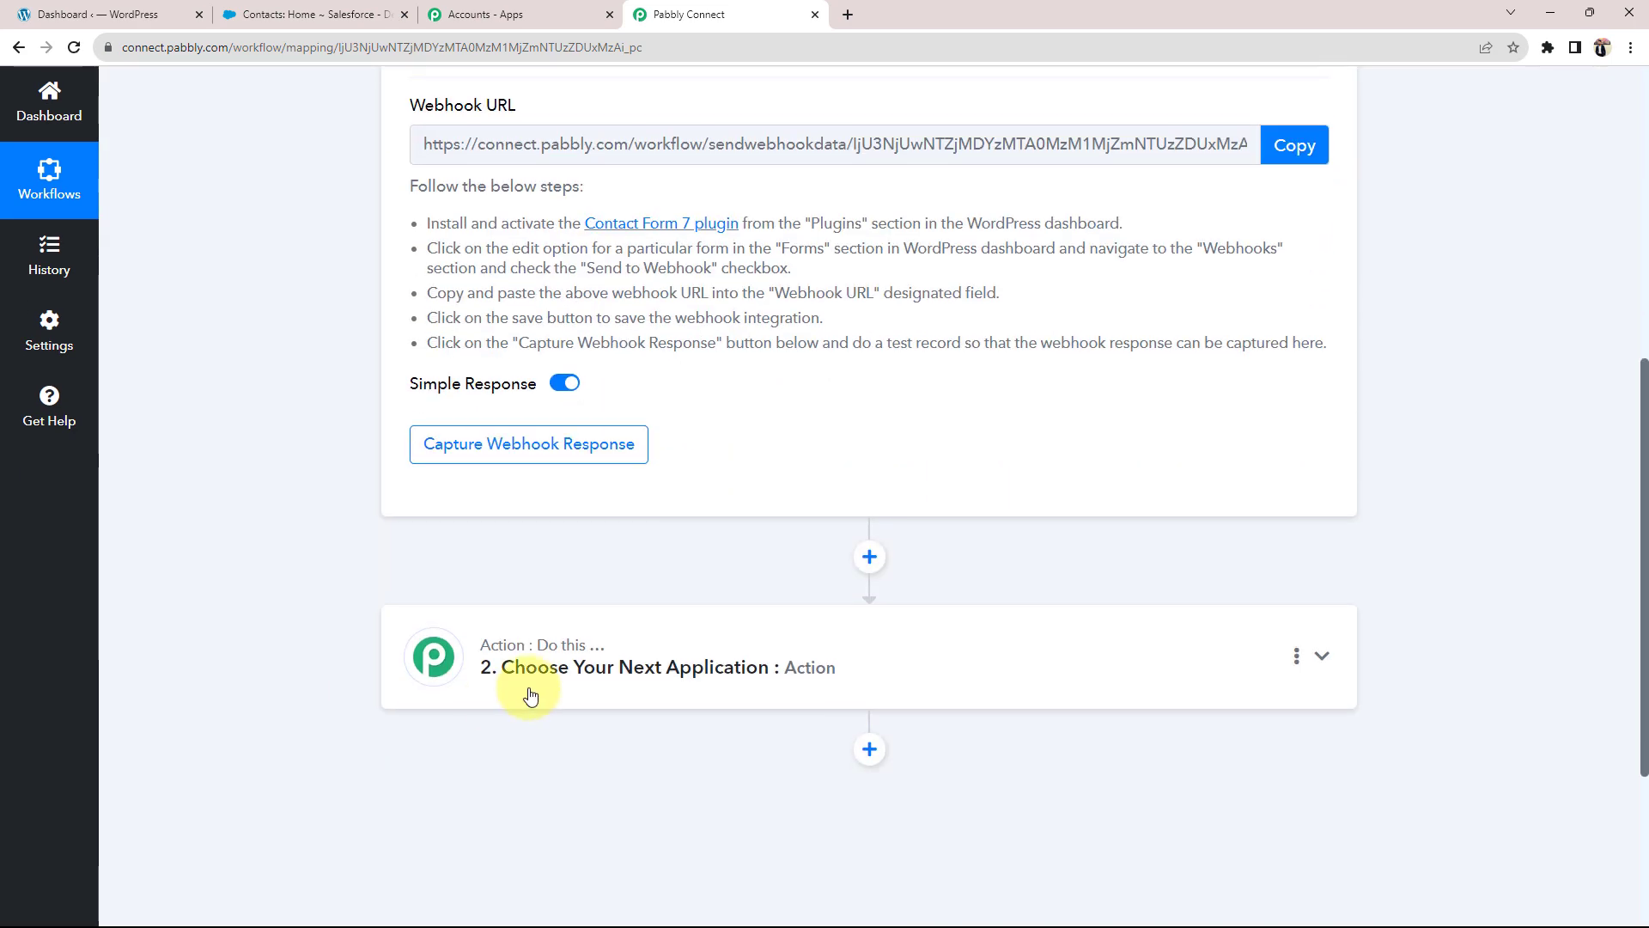
# Step: Set the action app to Salesforce with the Create Contact event, then collapse the action card
pyautogui.click(530, 696)
pyautogui.click(502, 352)
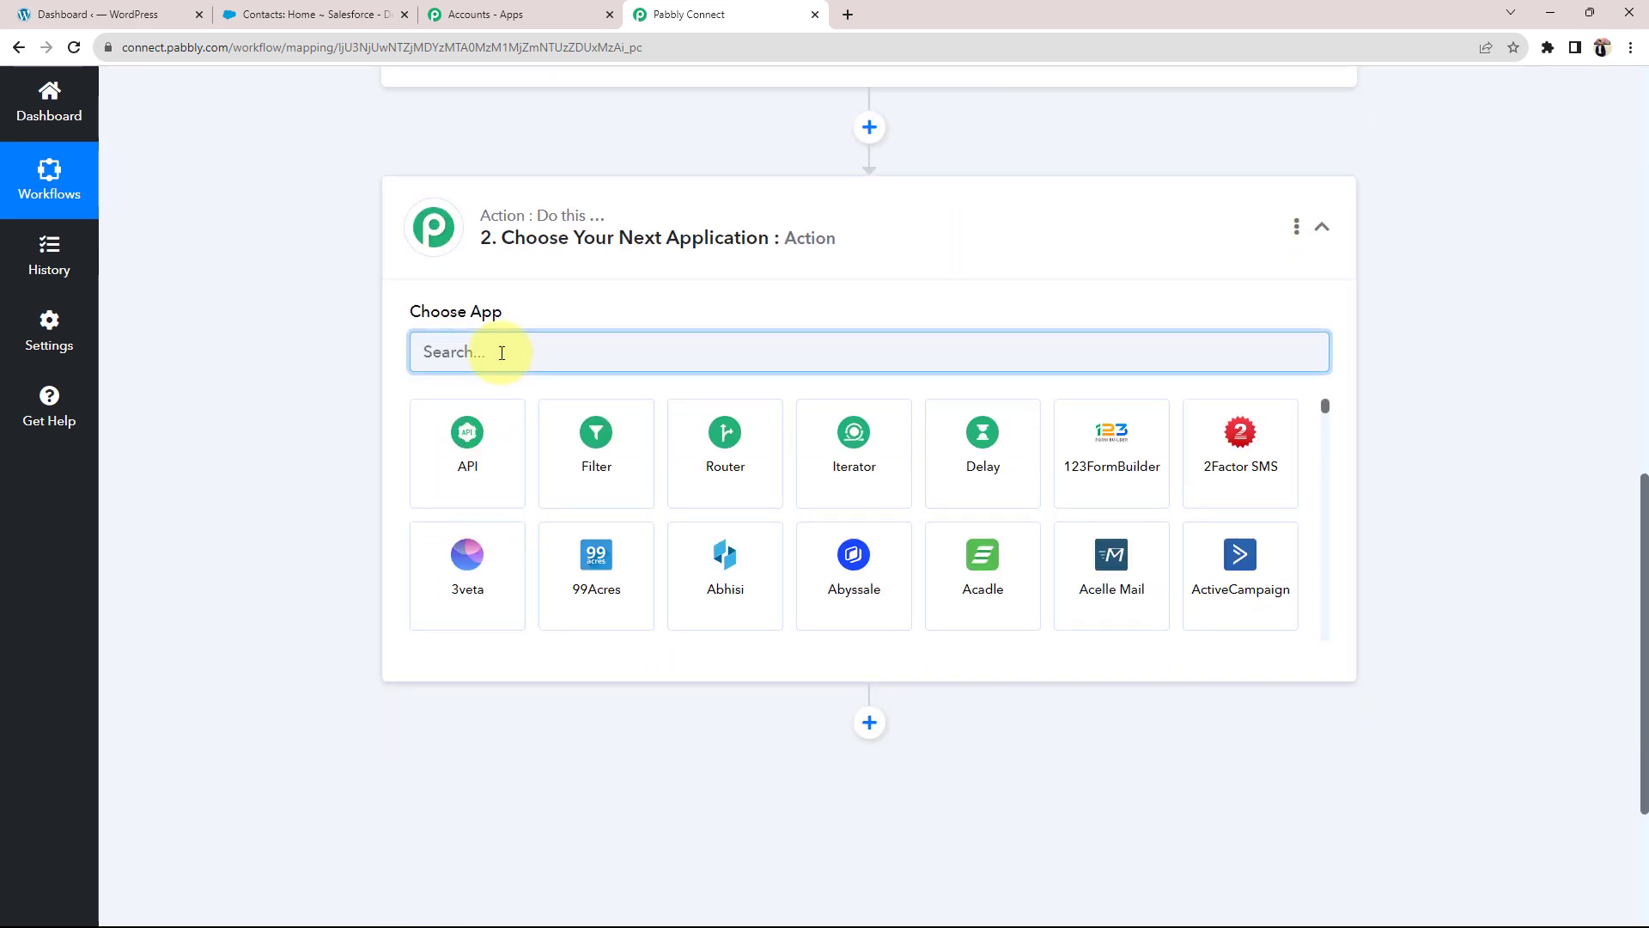
pyautogui.write('salesfo')
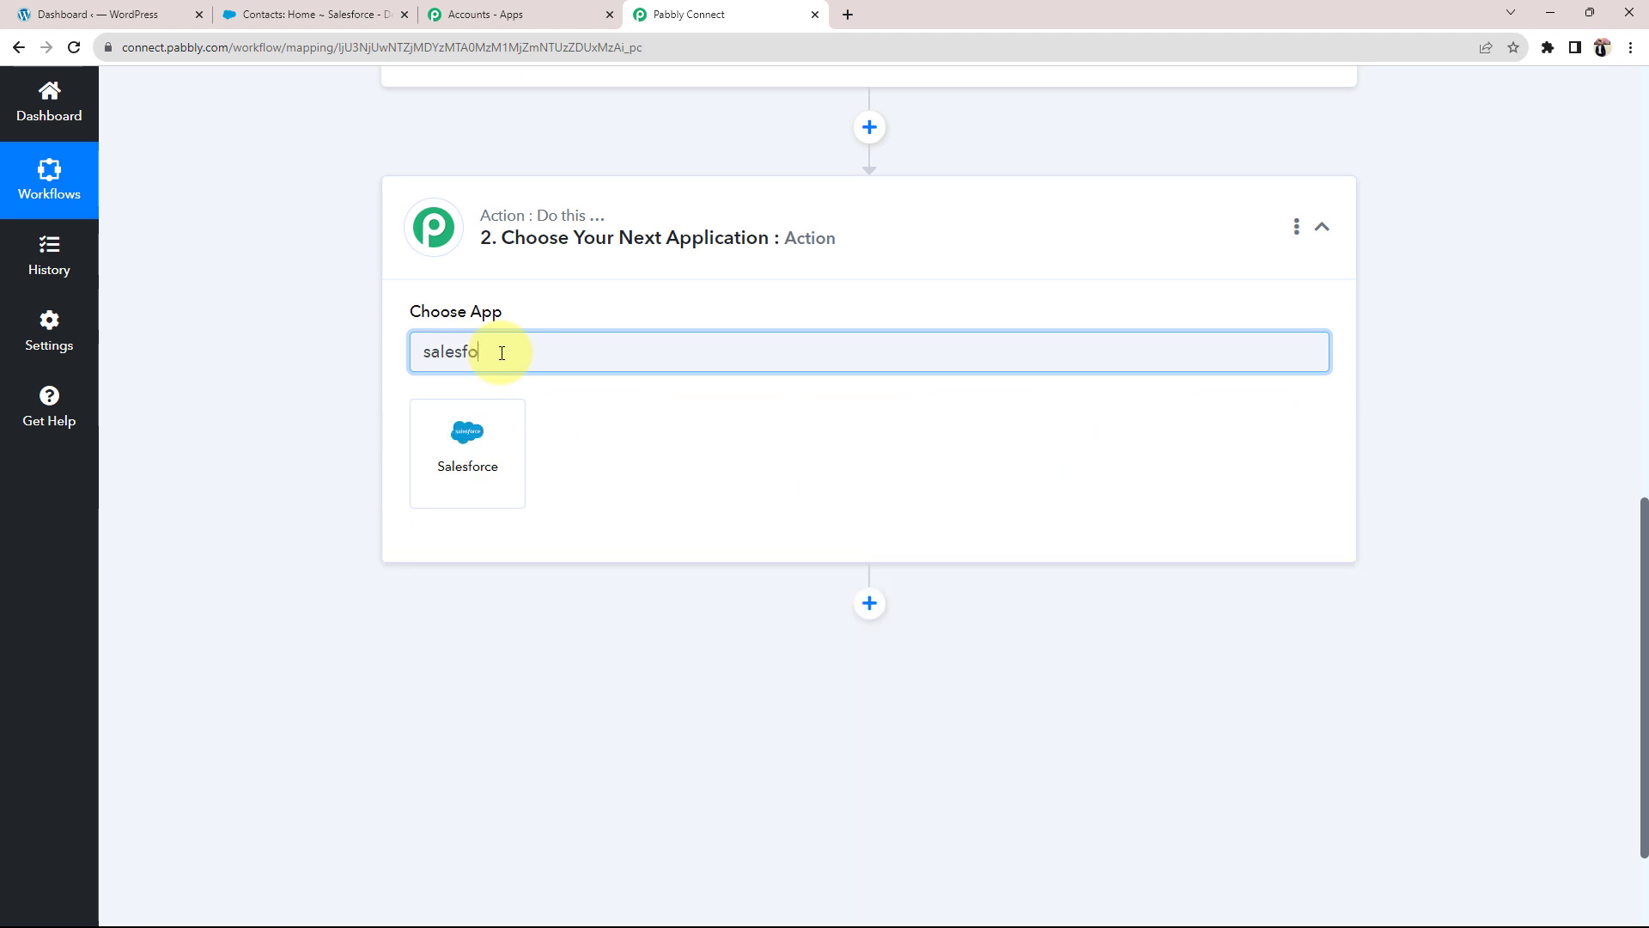
pyautogui.click(460, 463)
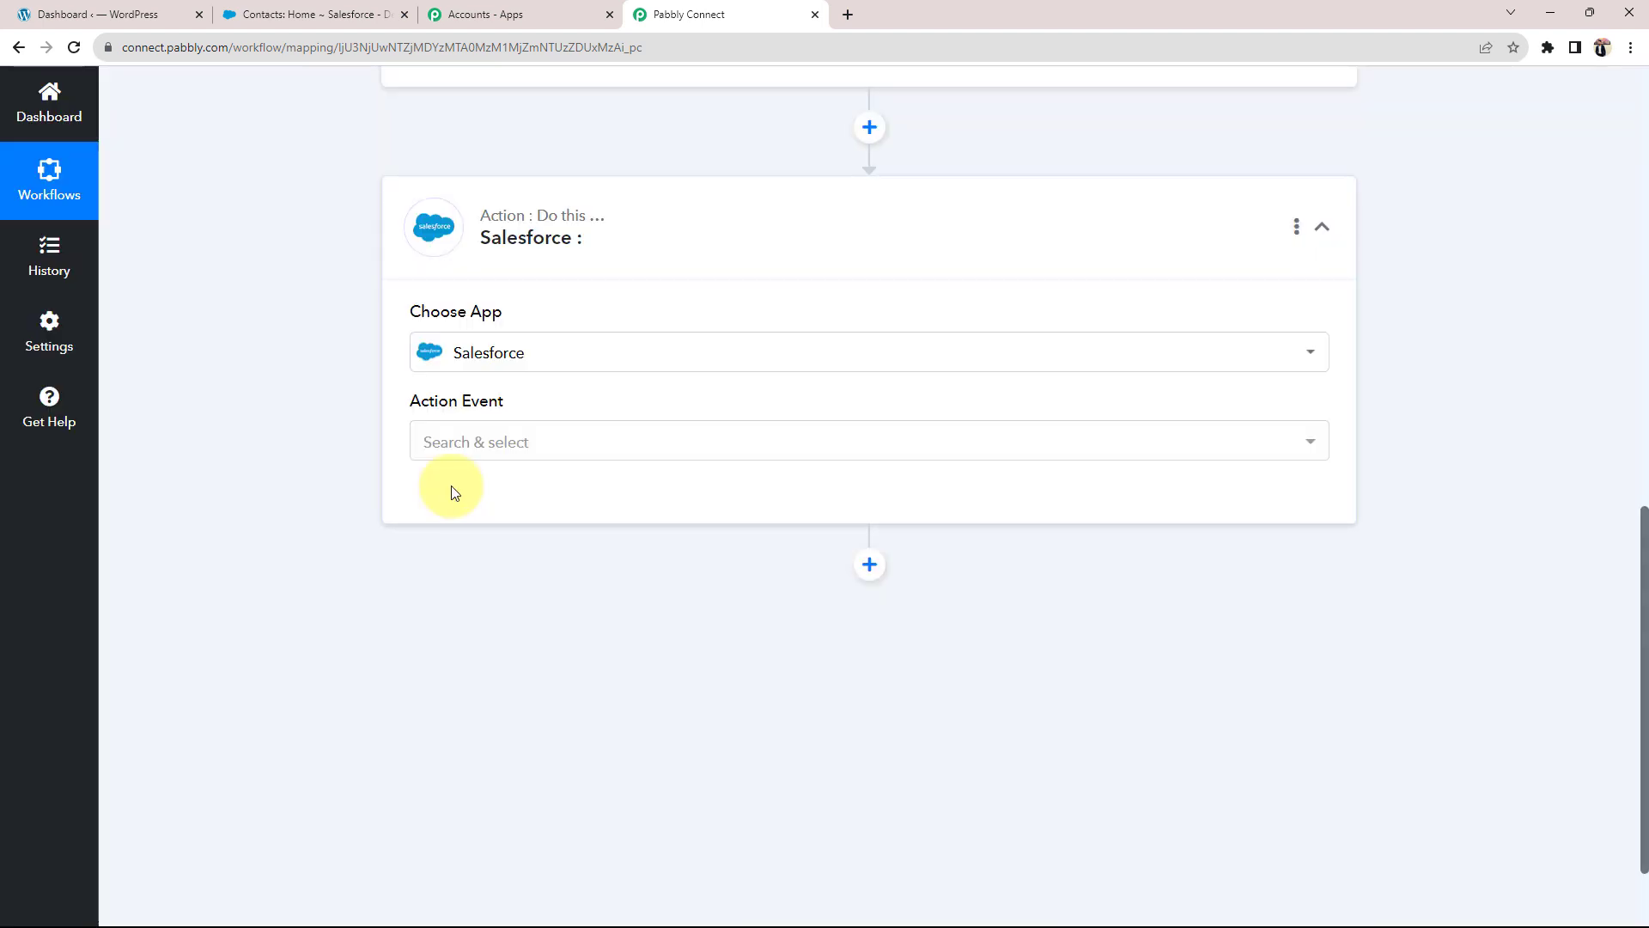
pyautogui.click(442, 448)
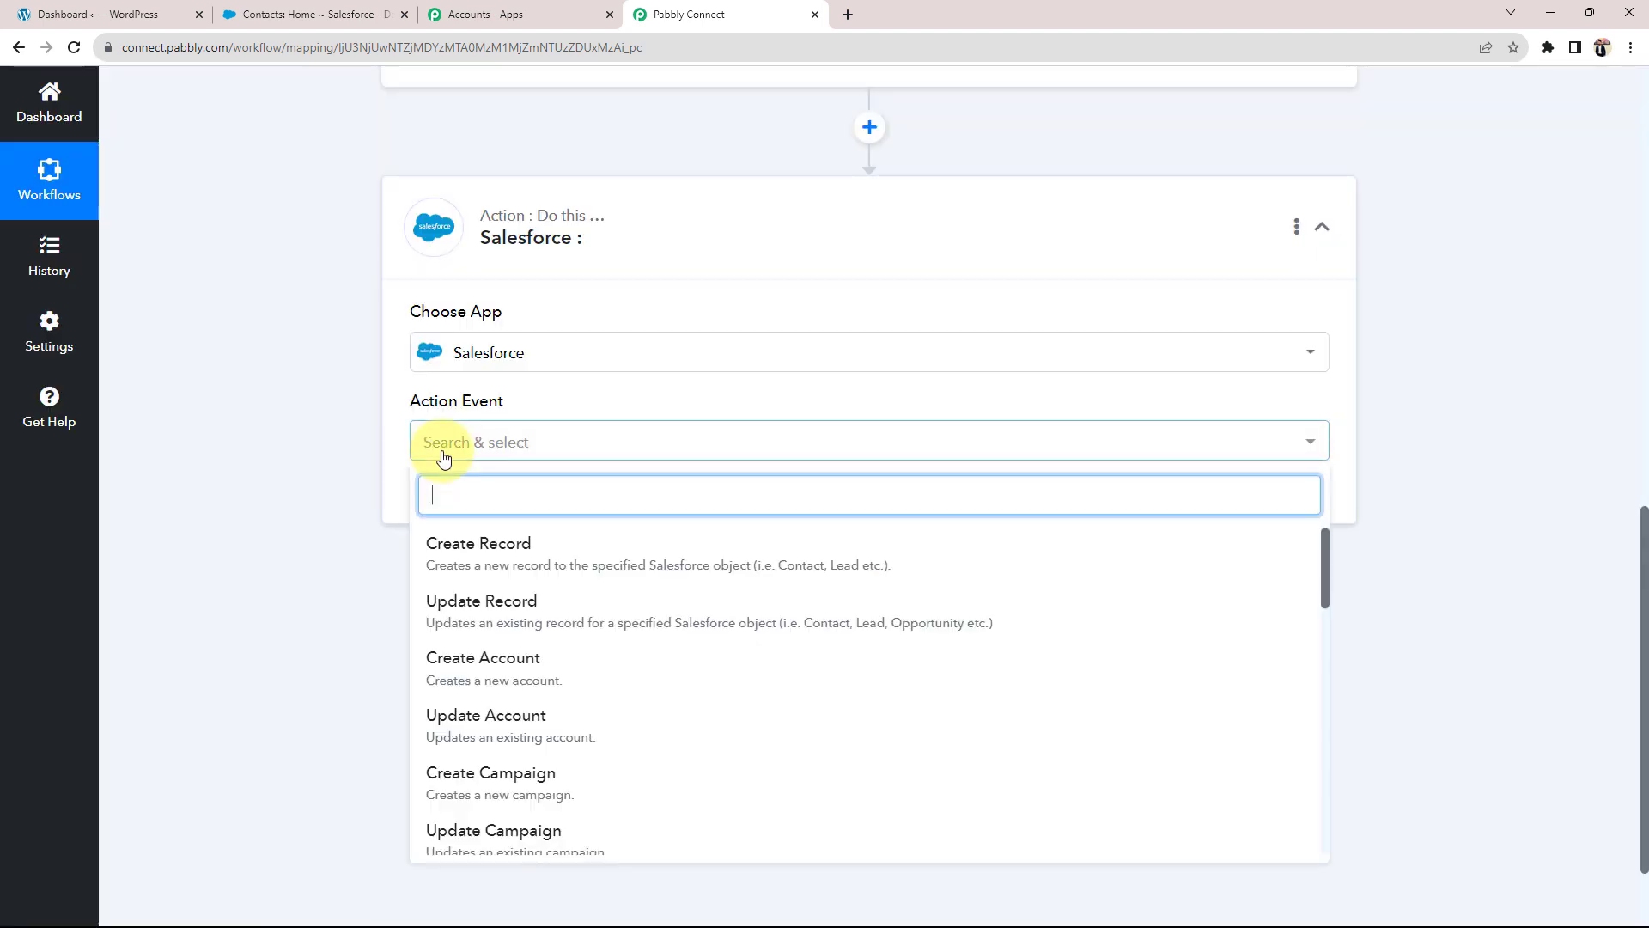
pyautogui.scroll(-2, 446, 575)
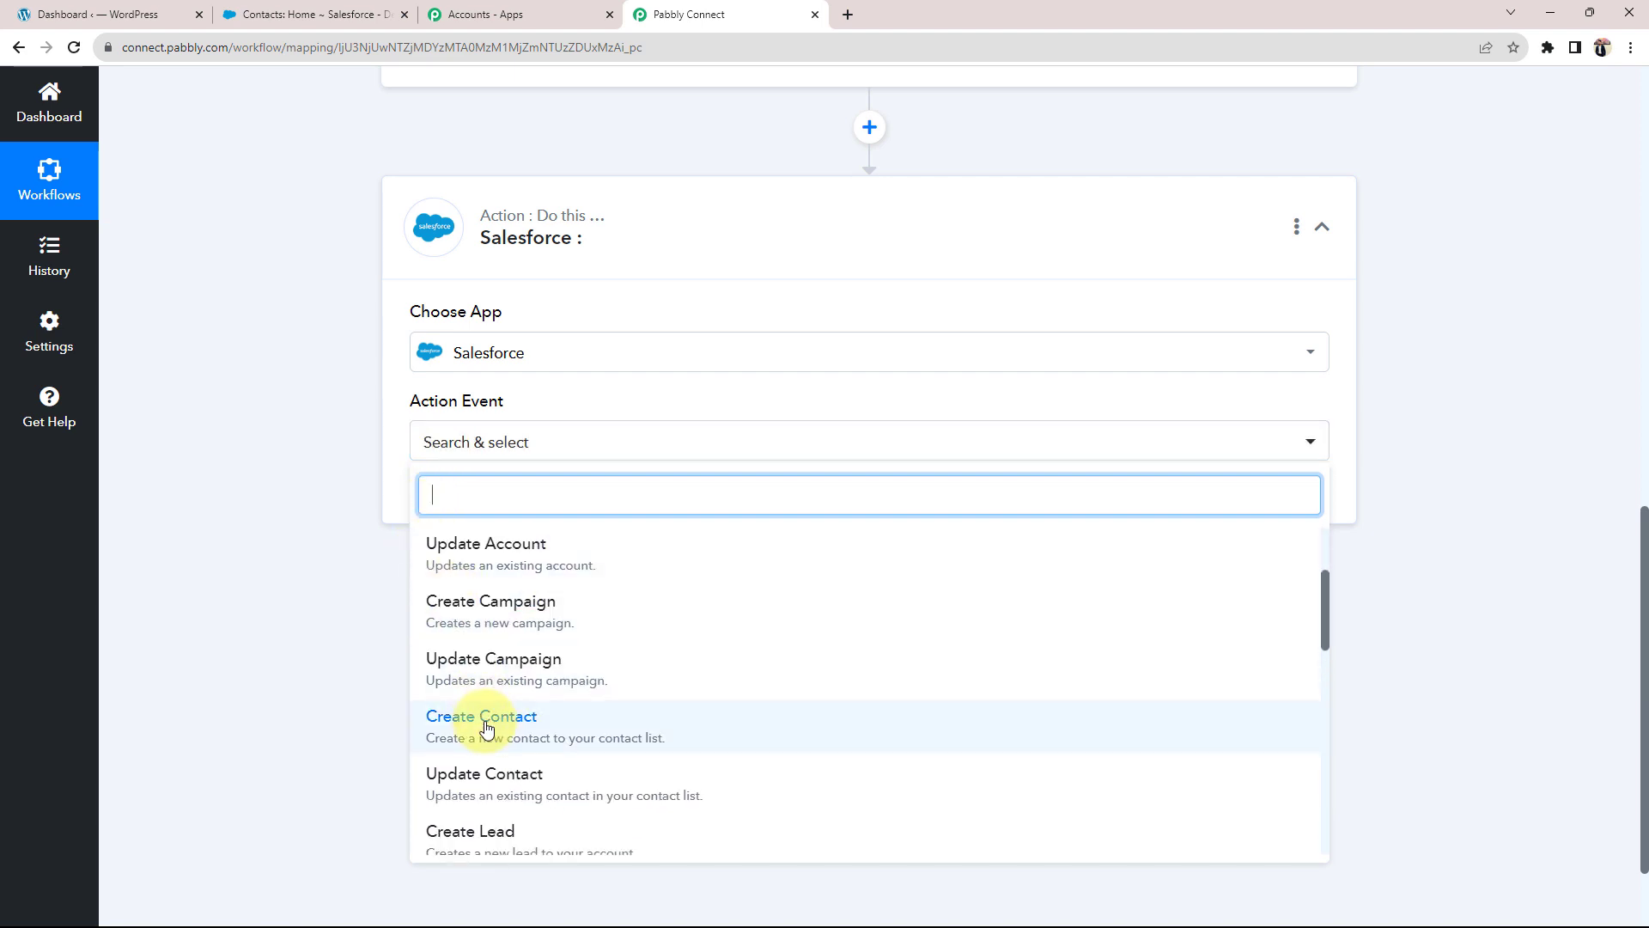
pyautogui.click(487, 728)
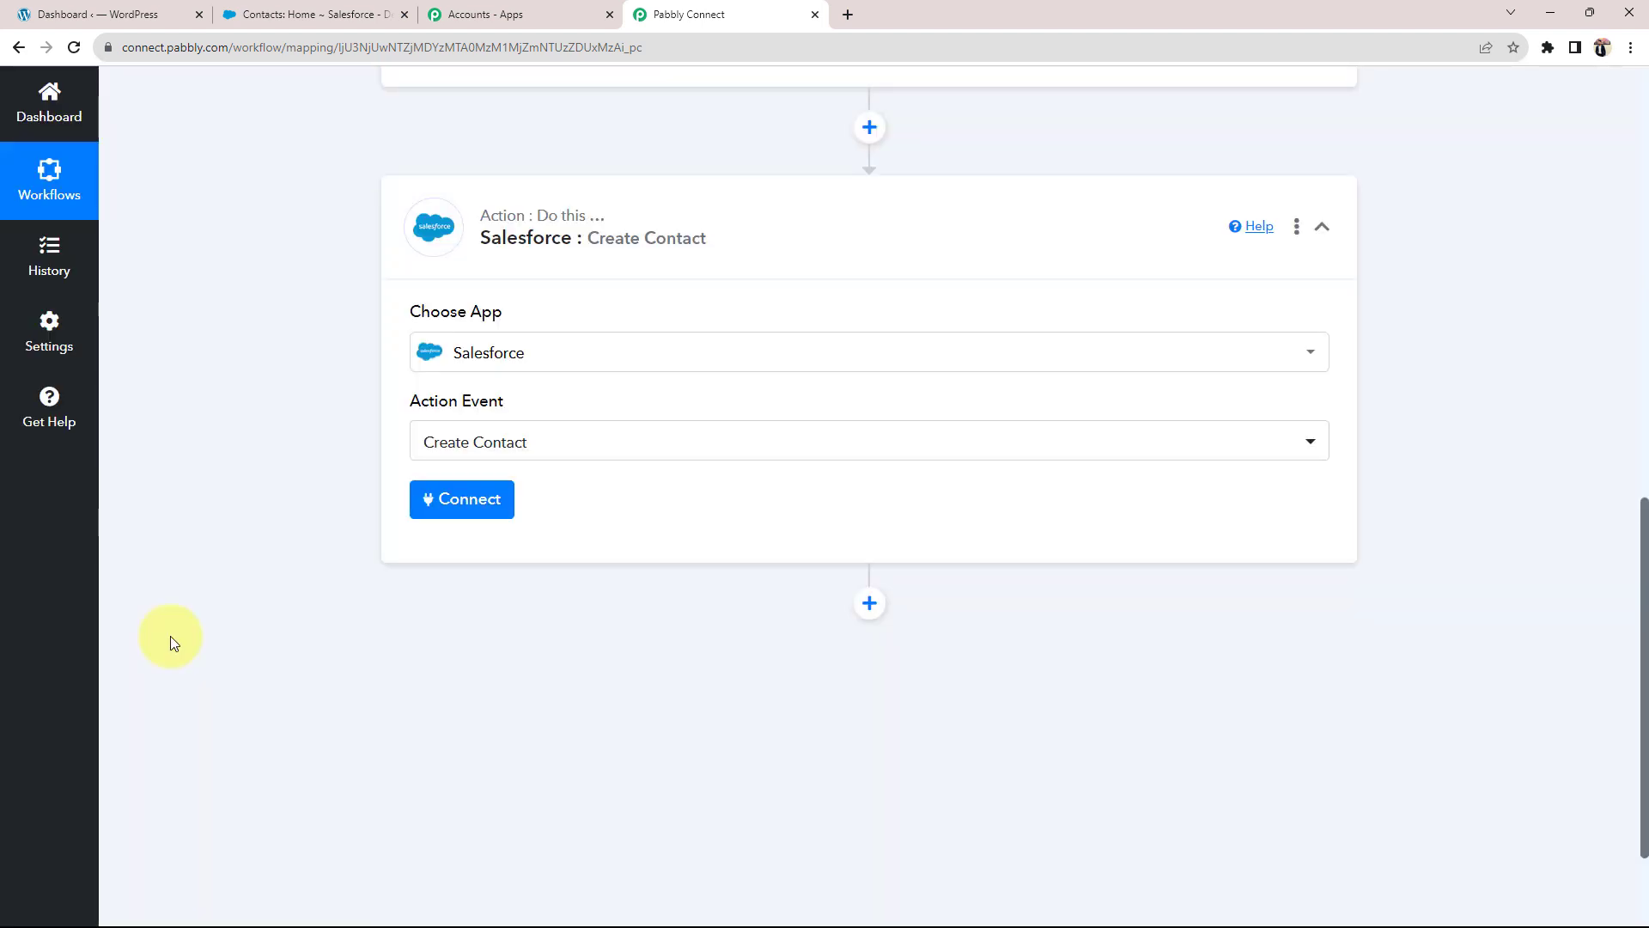
pyautogui.scroll(4, 177, 620)
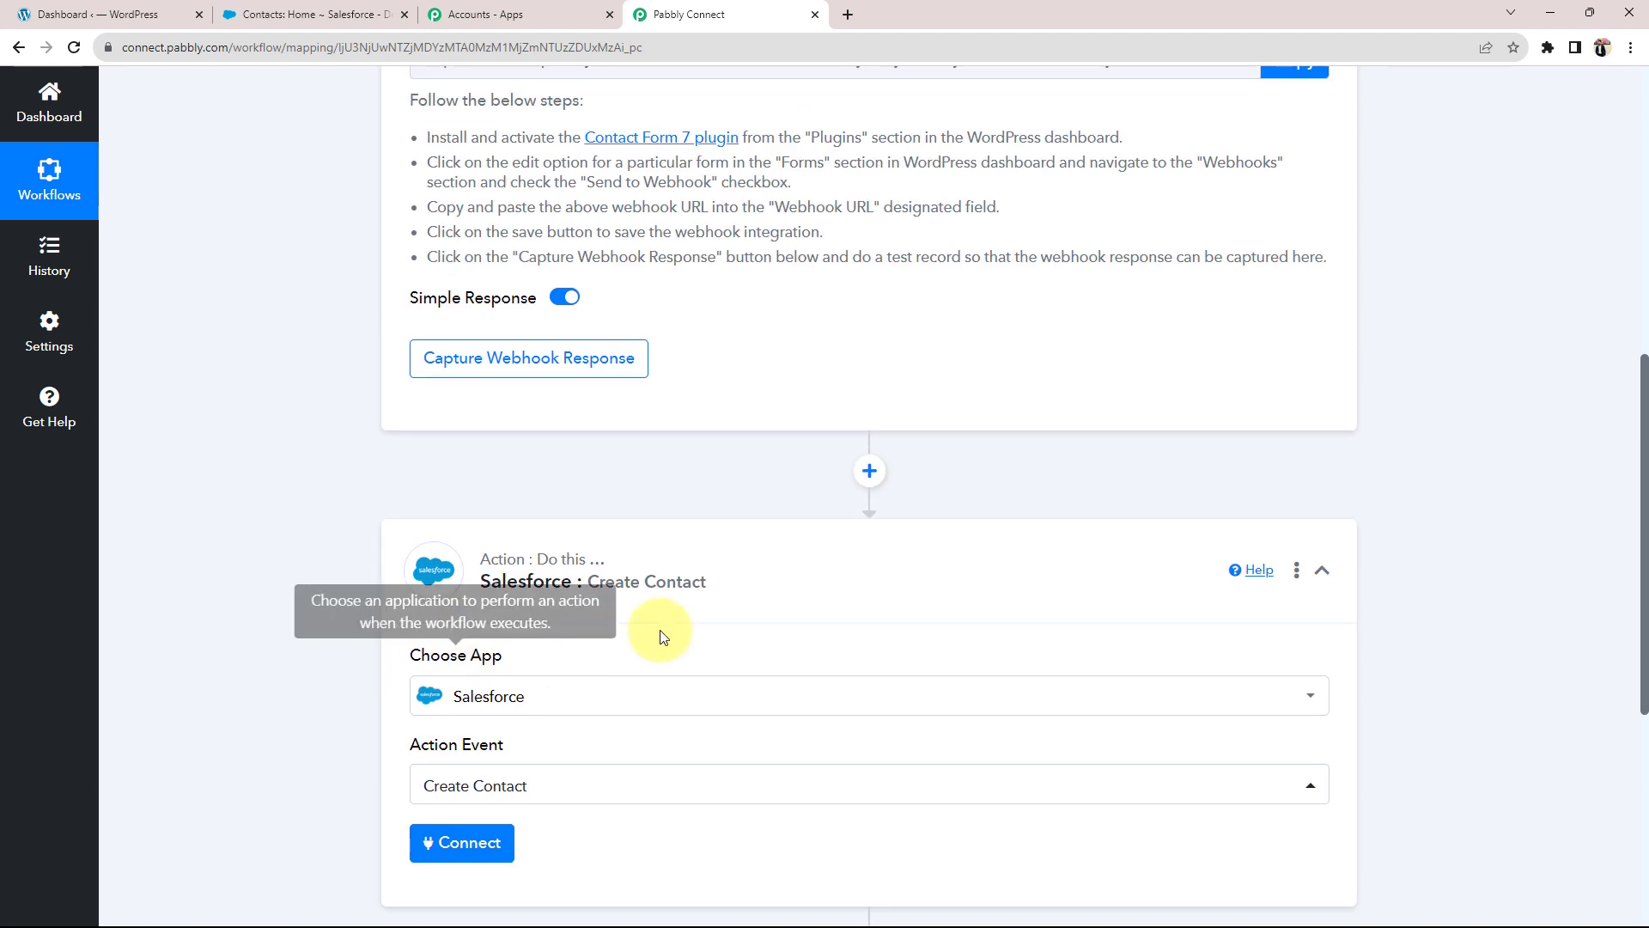
pyautogui.click(825, 569)
pyautogui.scroll(4, 576, 544)
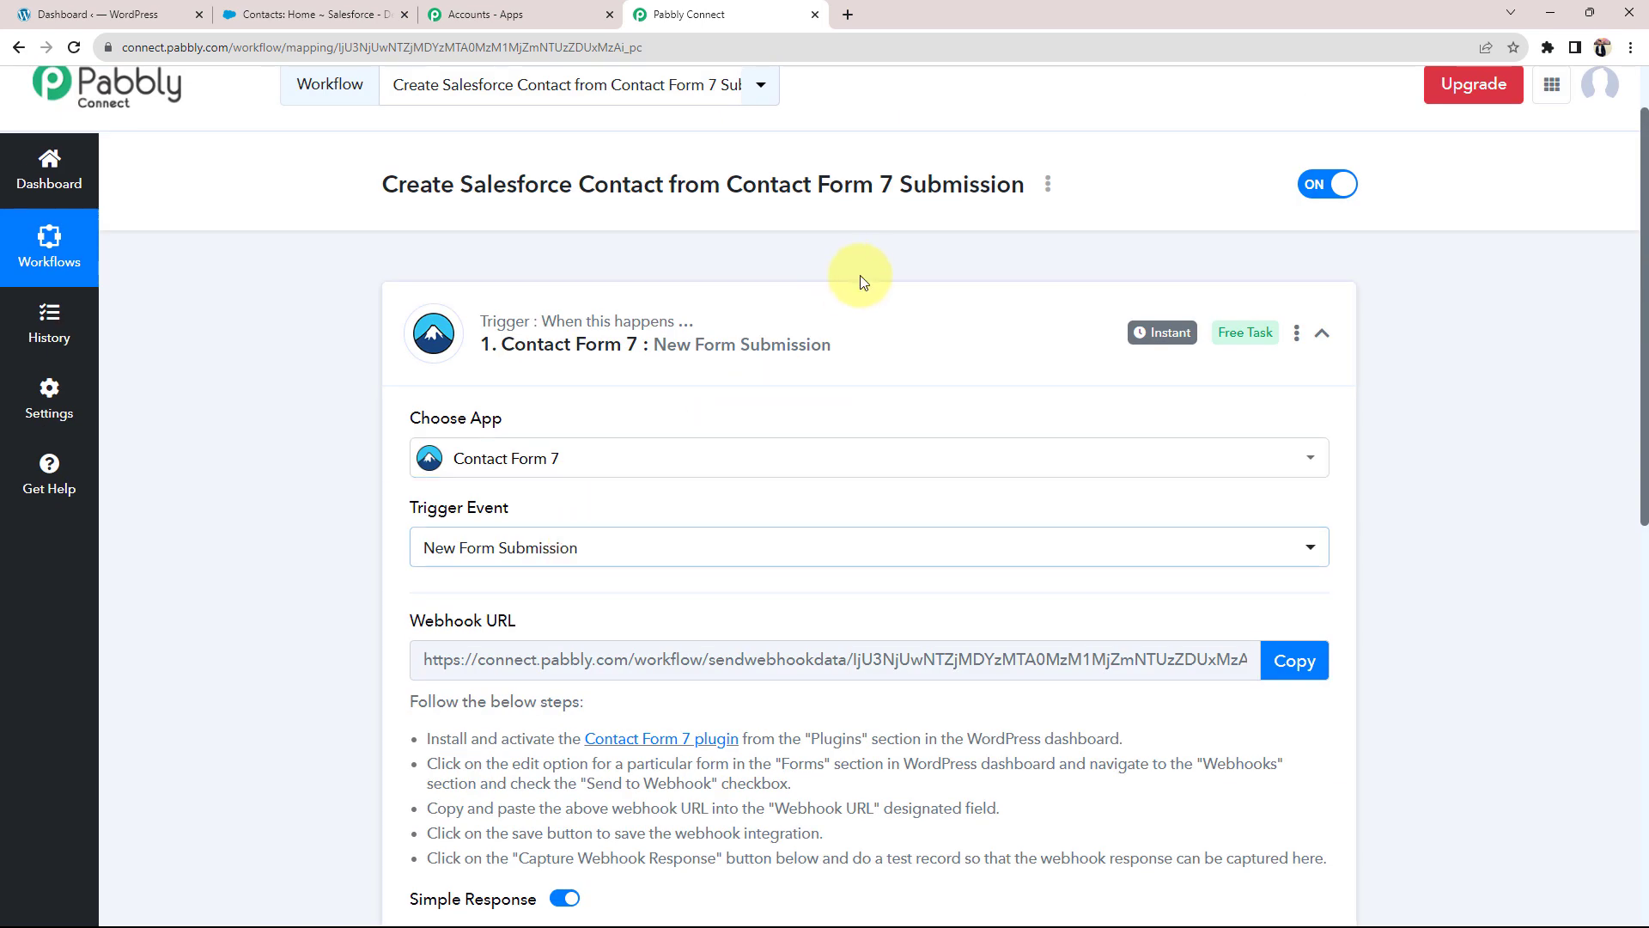
pyautogui.click(653, 331)
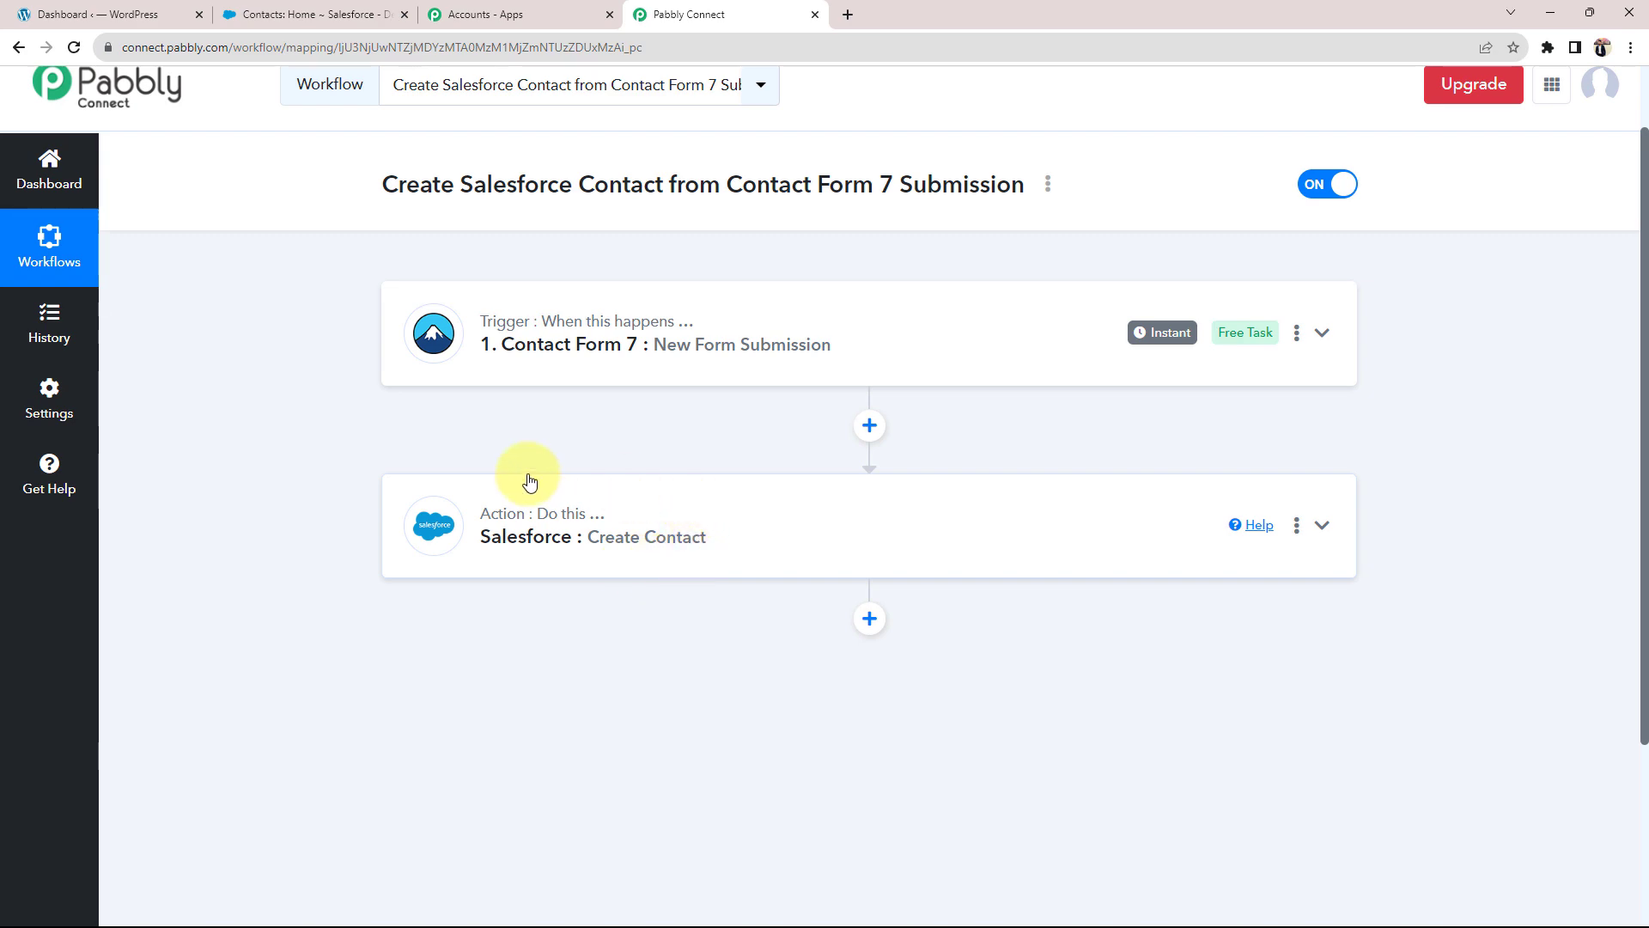
pyautogui.click(802, 346)
pyautogui.scroll(-6, 295, 610)
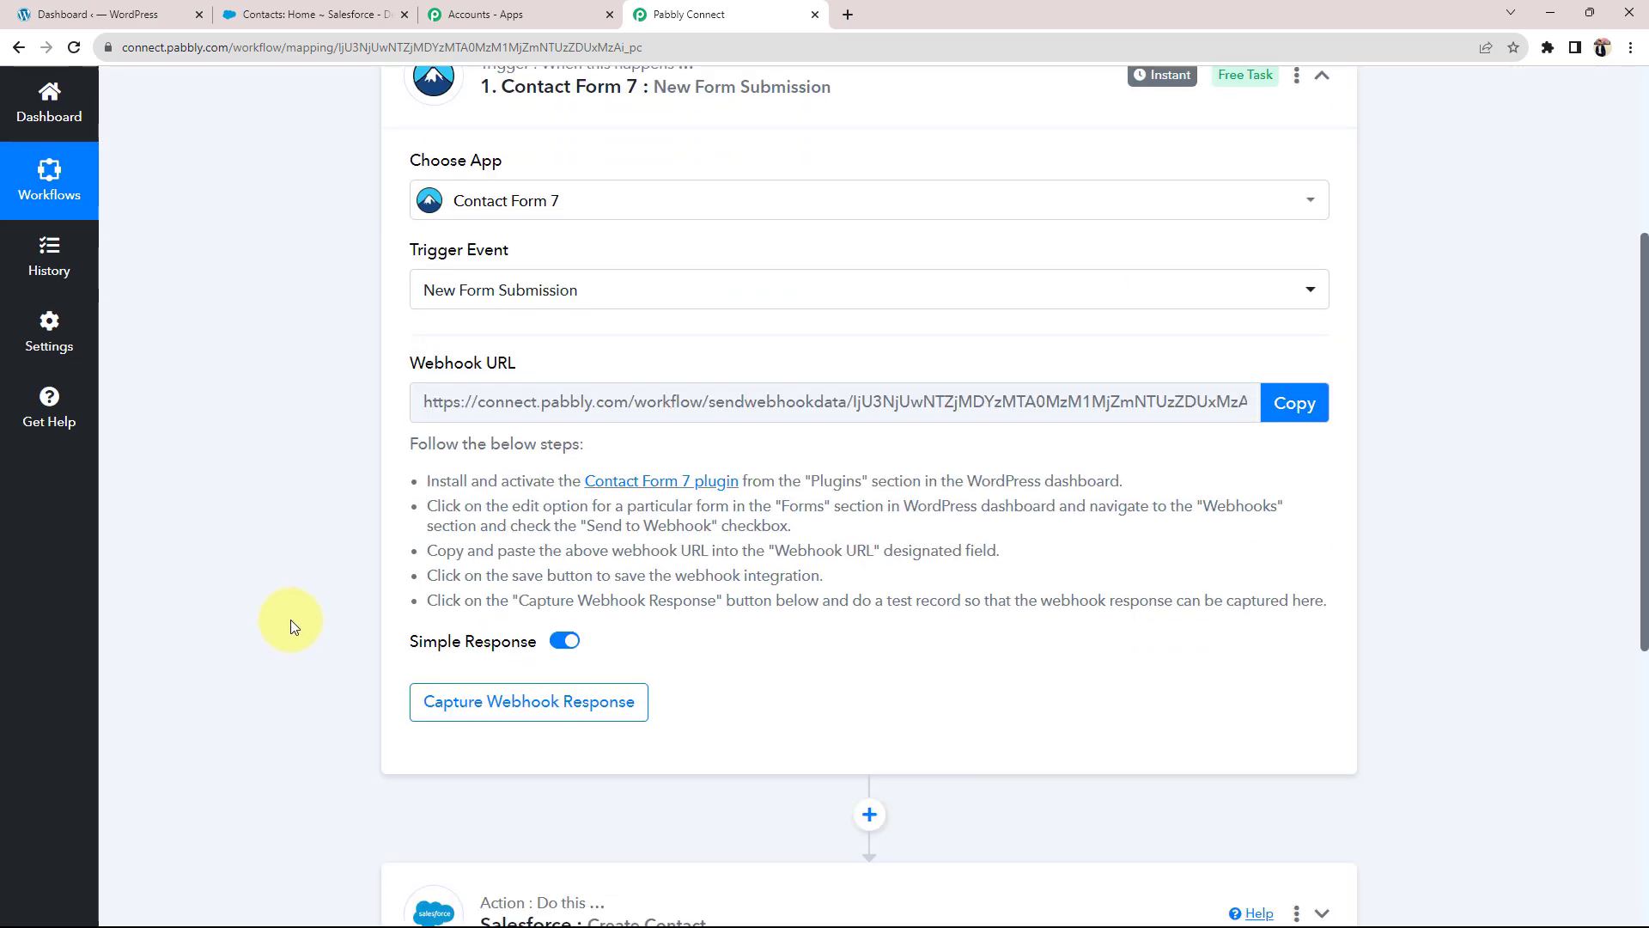
pyautogui.click(700, 694)
pyautogui.scroll(8, 317, 695)
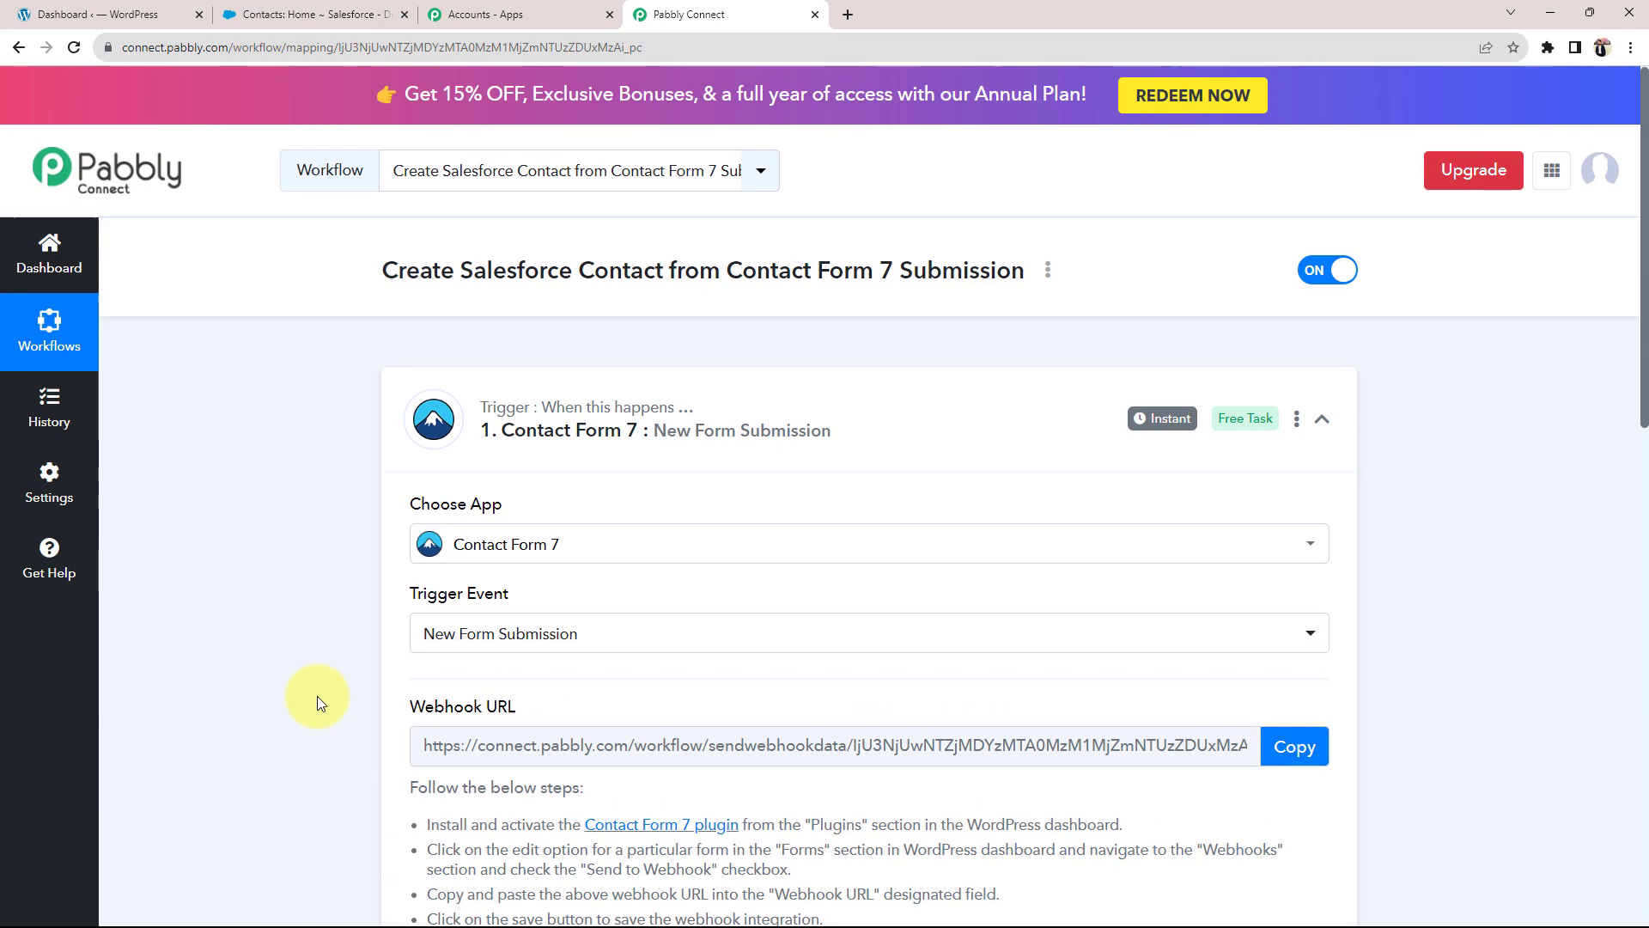
pyautogui.scroll(-6, 332, 718)
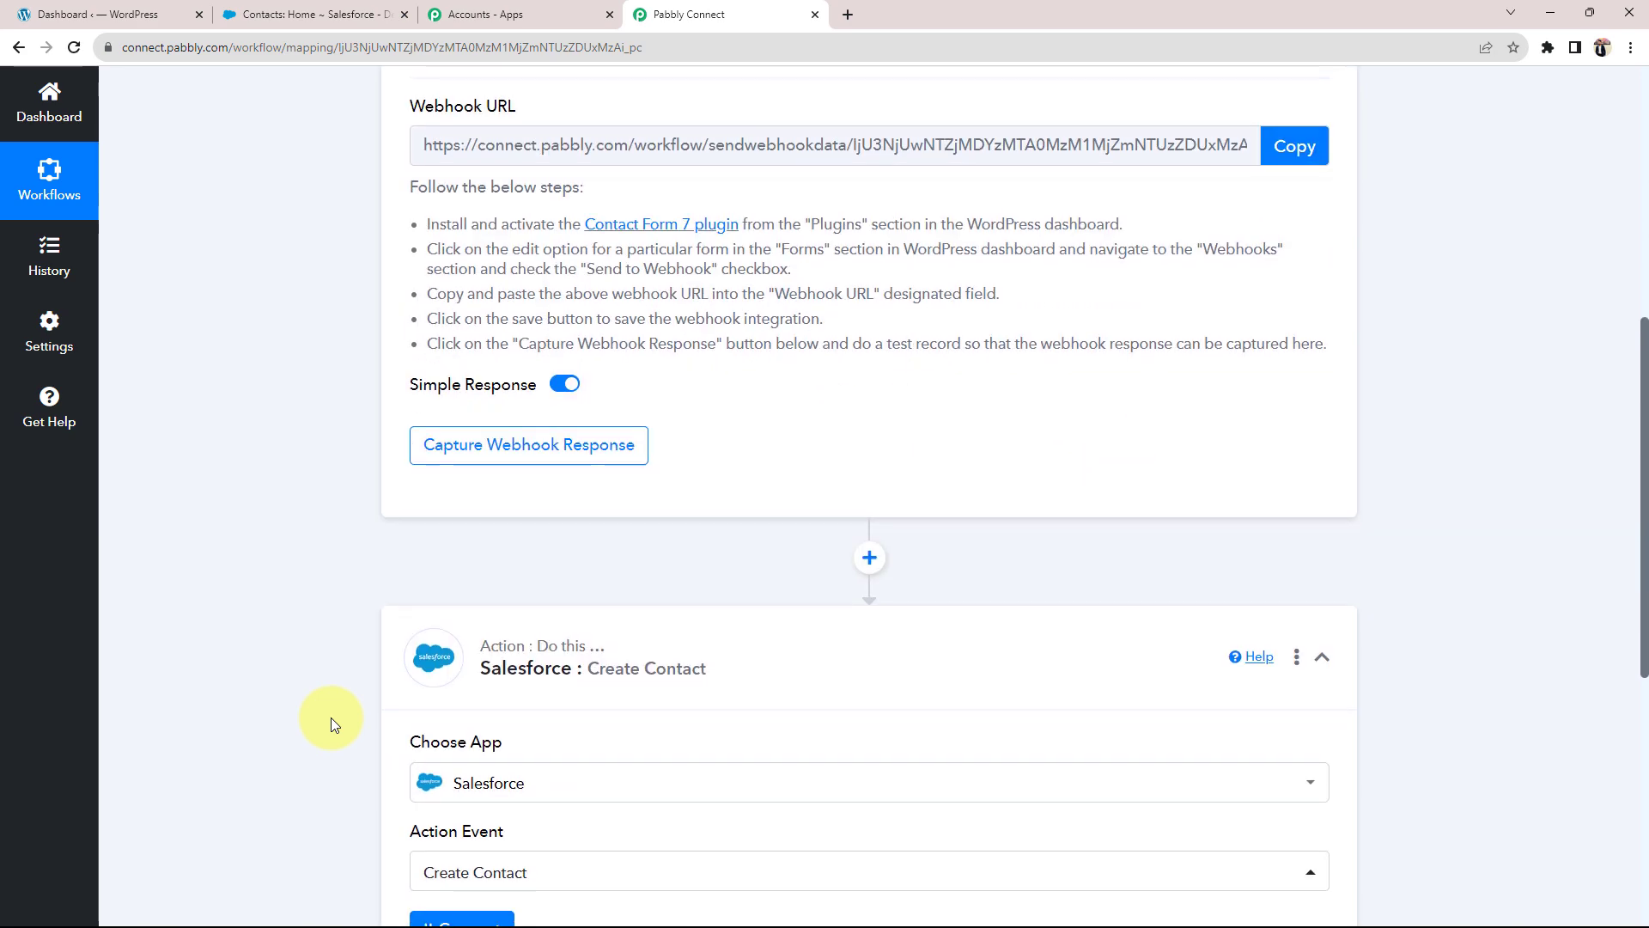
pyautogui.scroll(7, 332, 719)
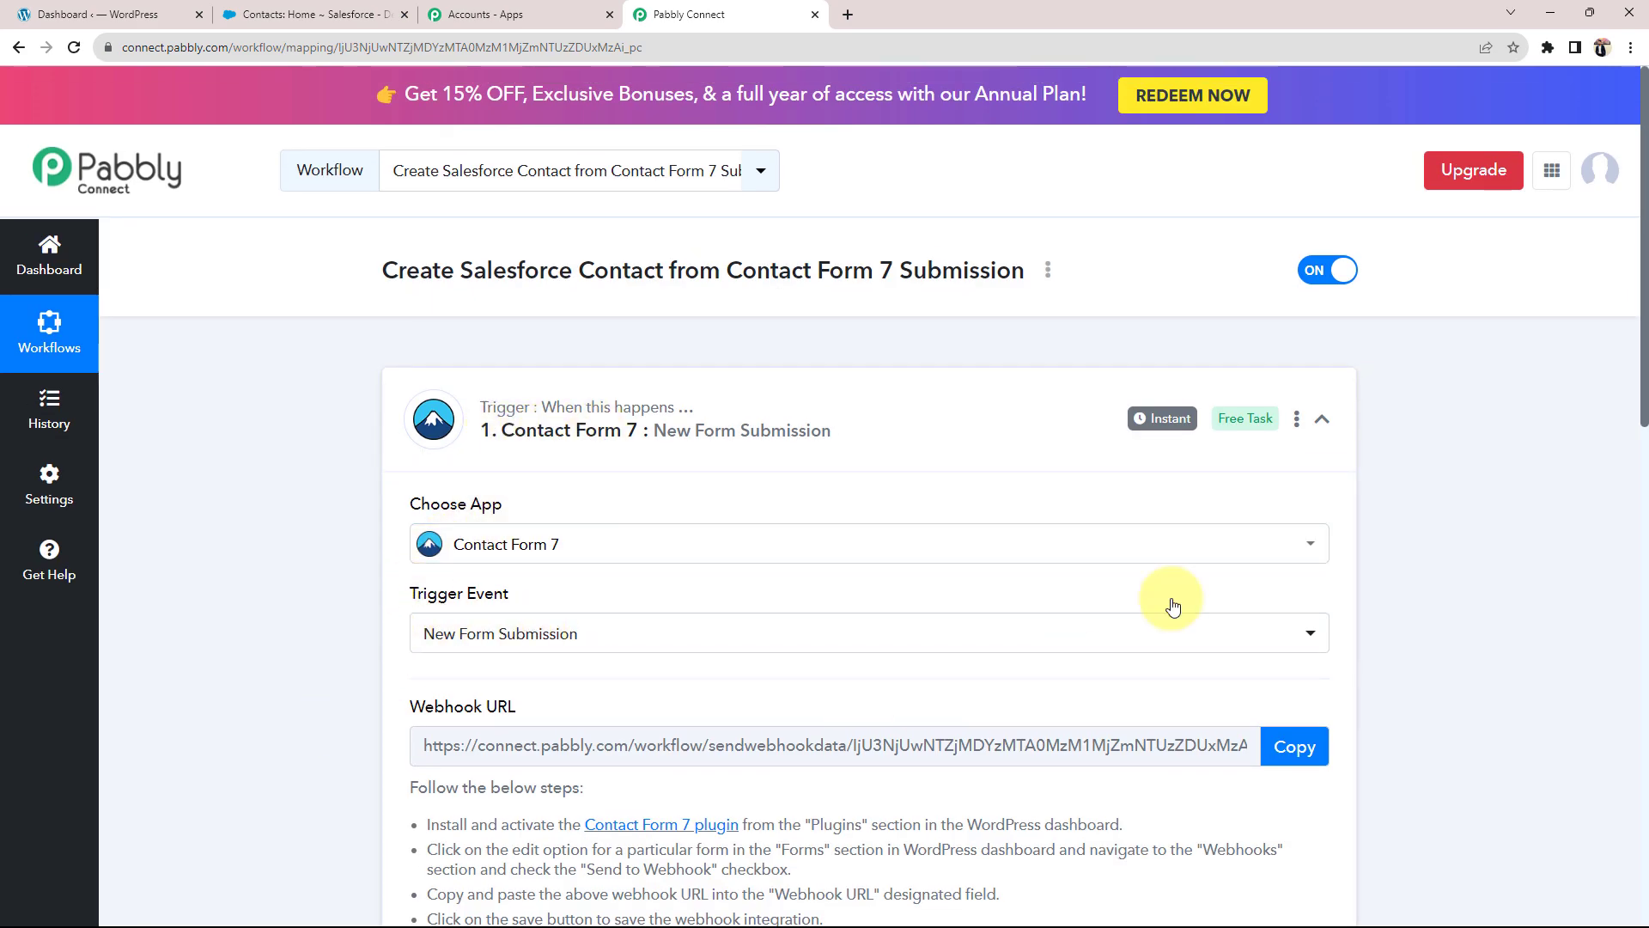
pyautogui.scroll(-5, 1352, 518)
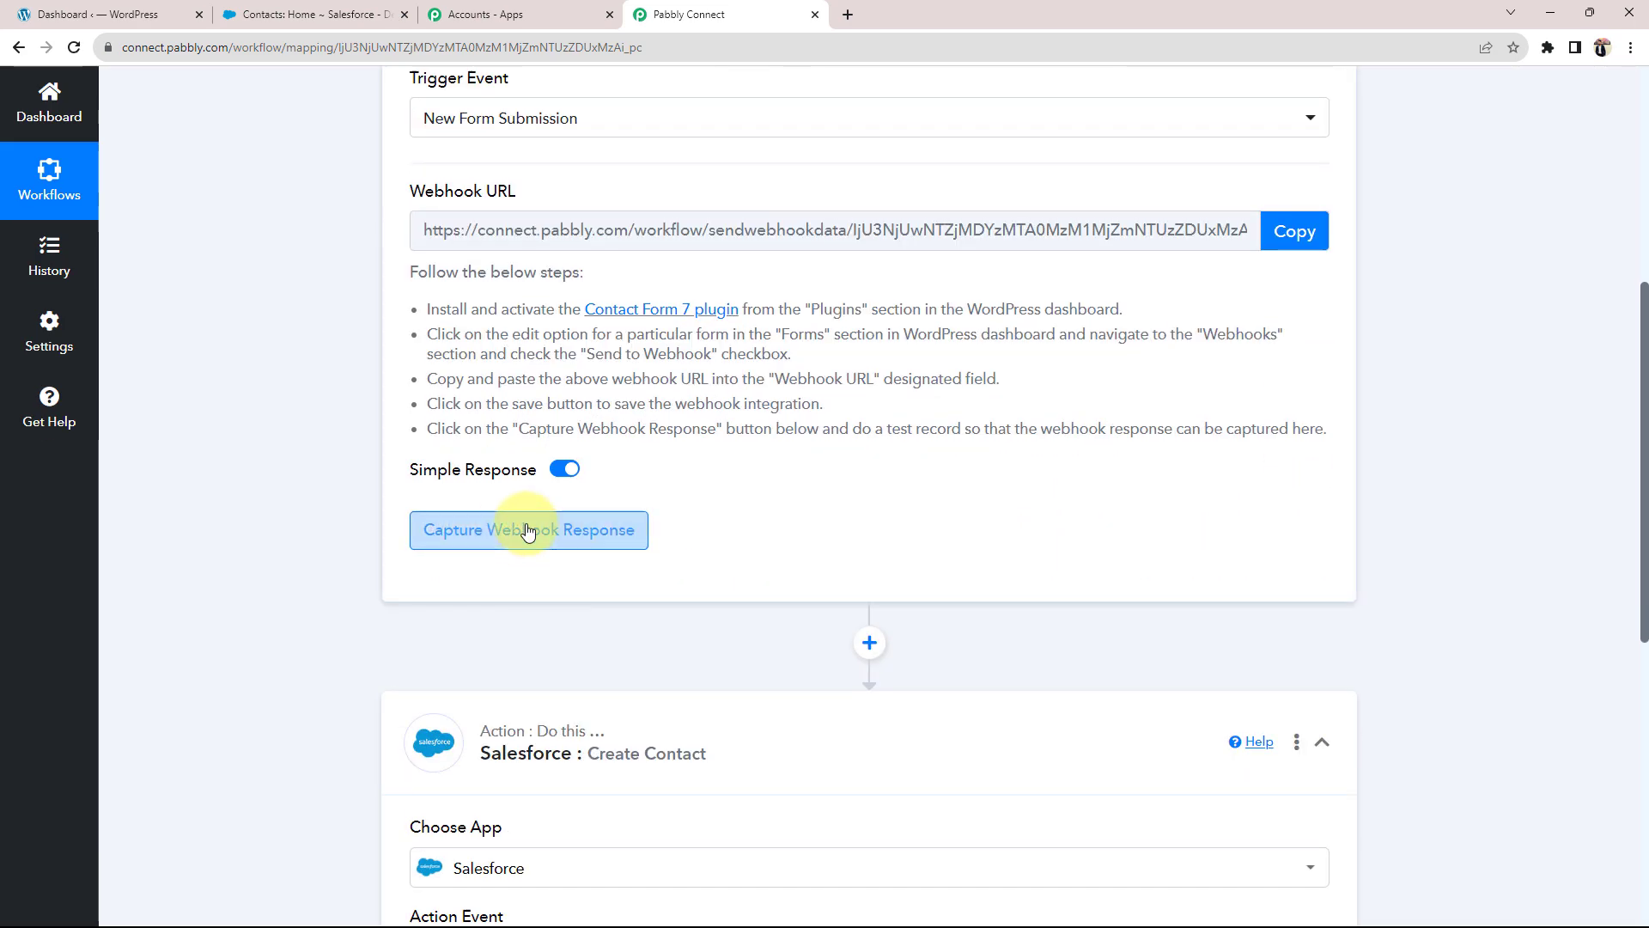
pyautogui.scroll(-3, 296, 558)
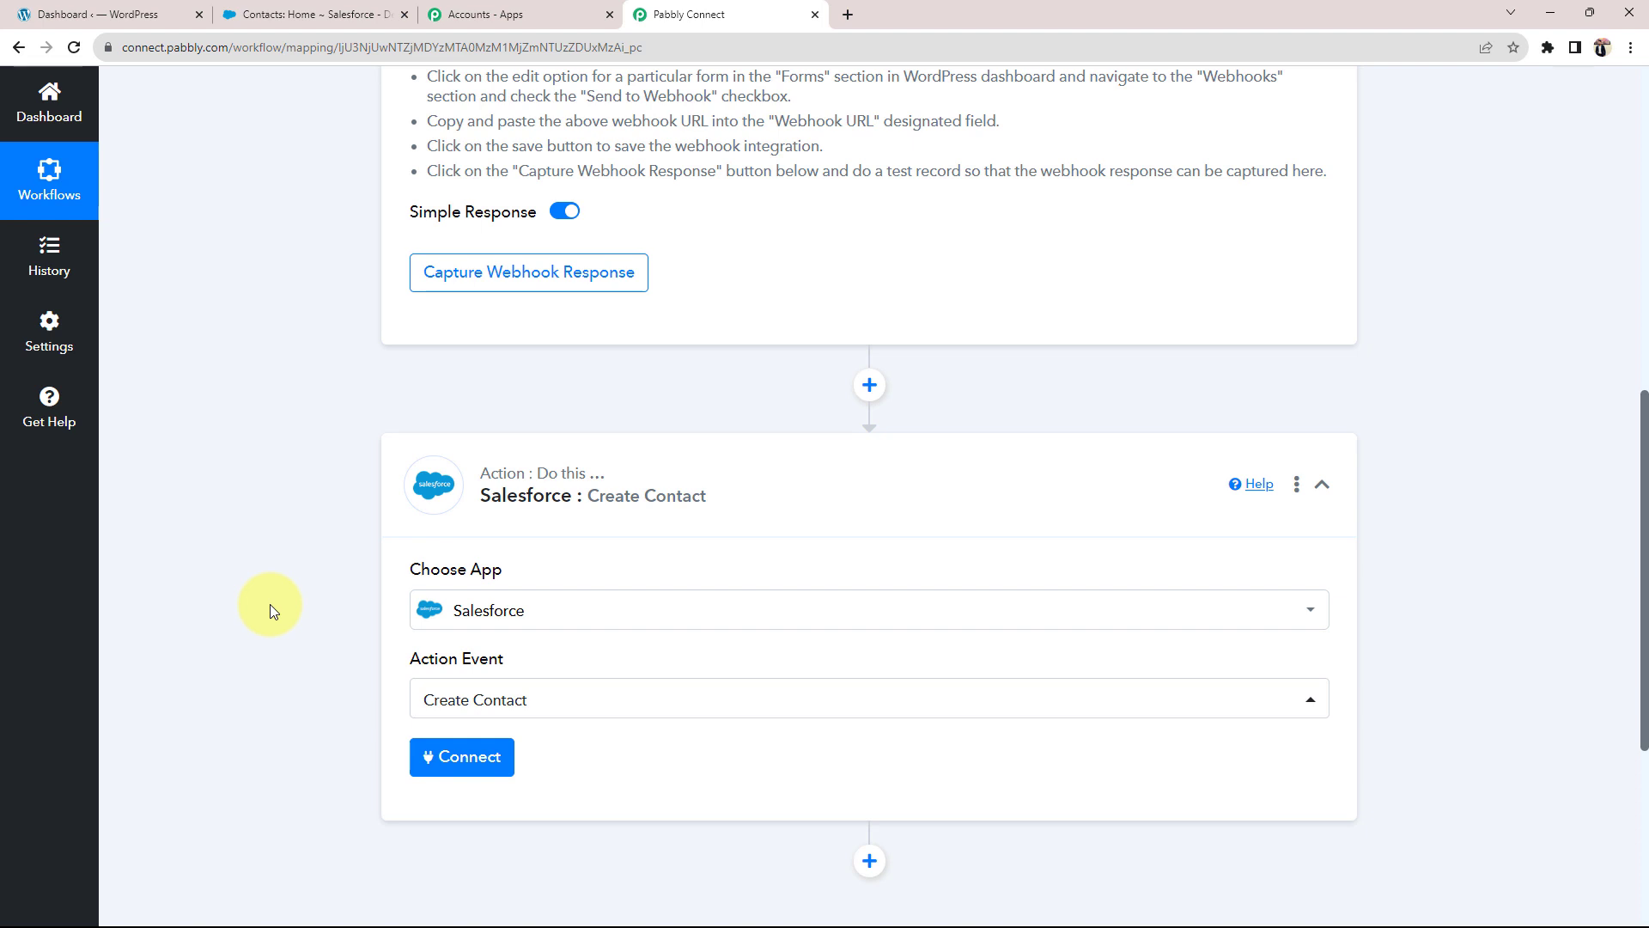
pyautogui.scroll(7, 270, 605)
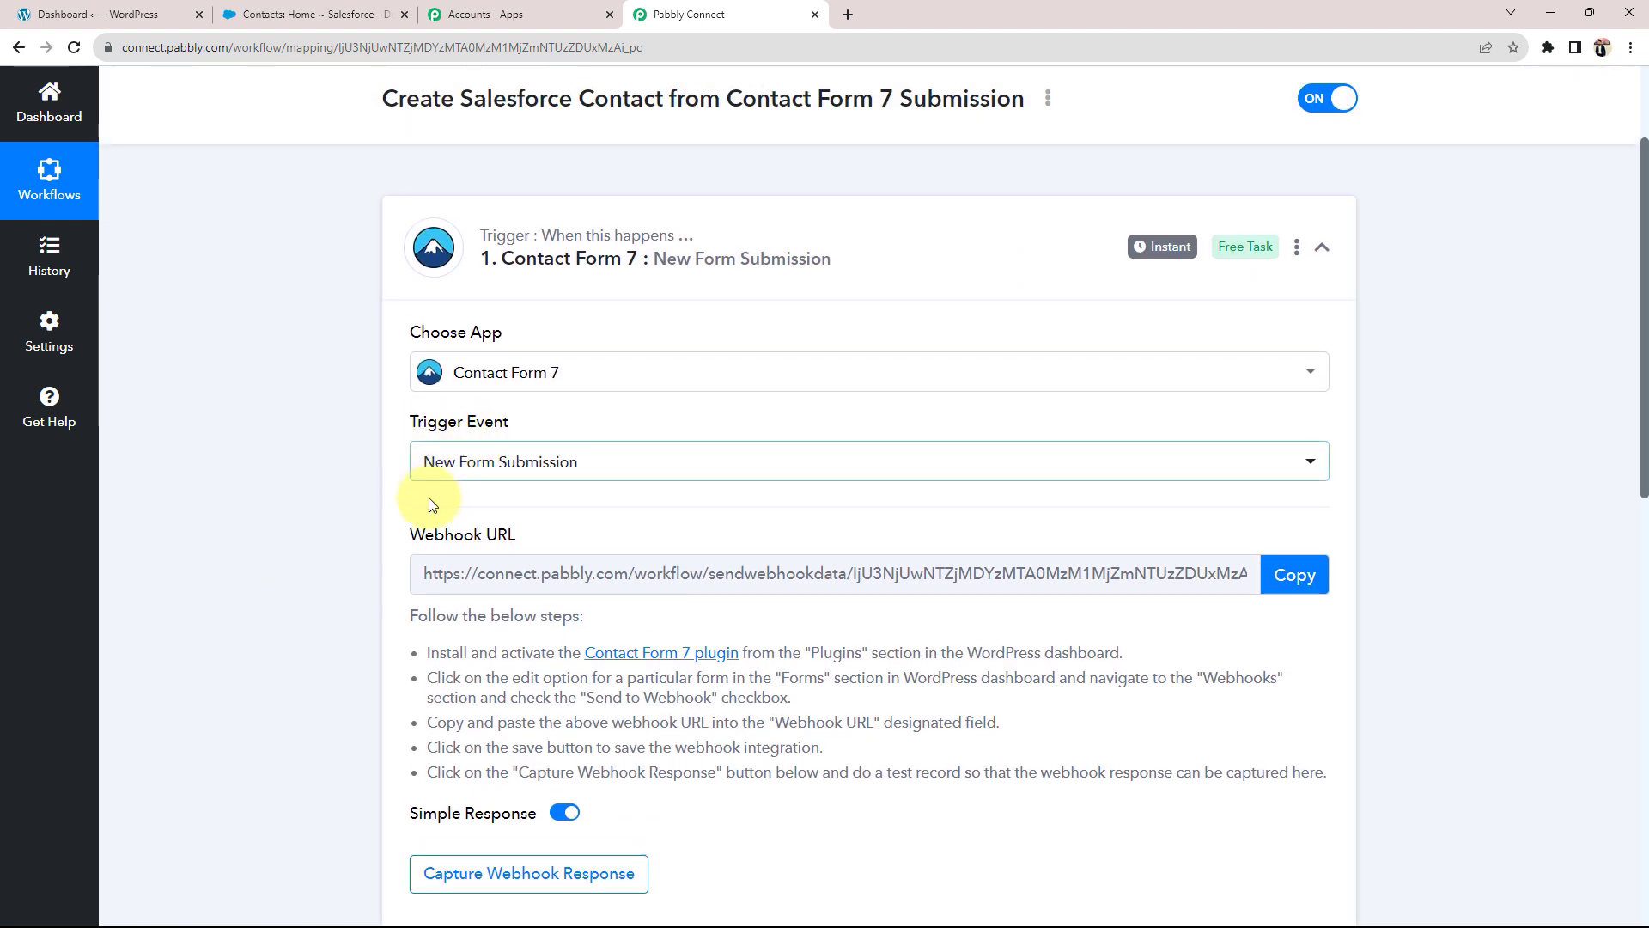
# Step: Highlight the Webhook URL label in the Contact Form 7 trigger step
pyautogui.moveTo(411, 534); pyautogui.dragTo(517, 536)
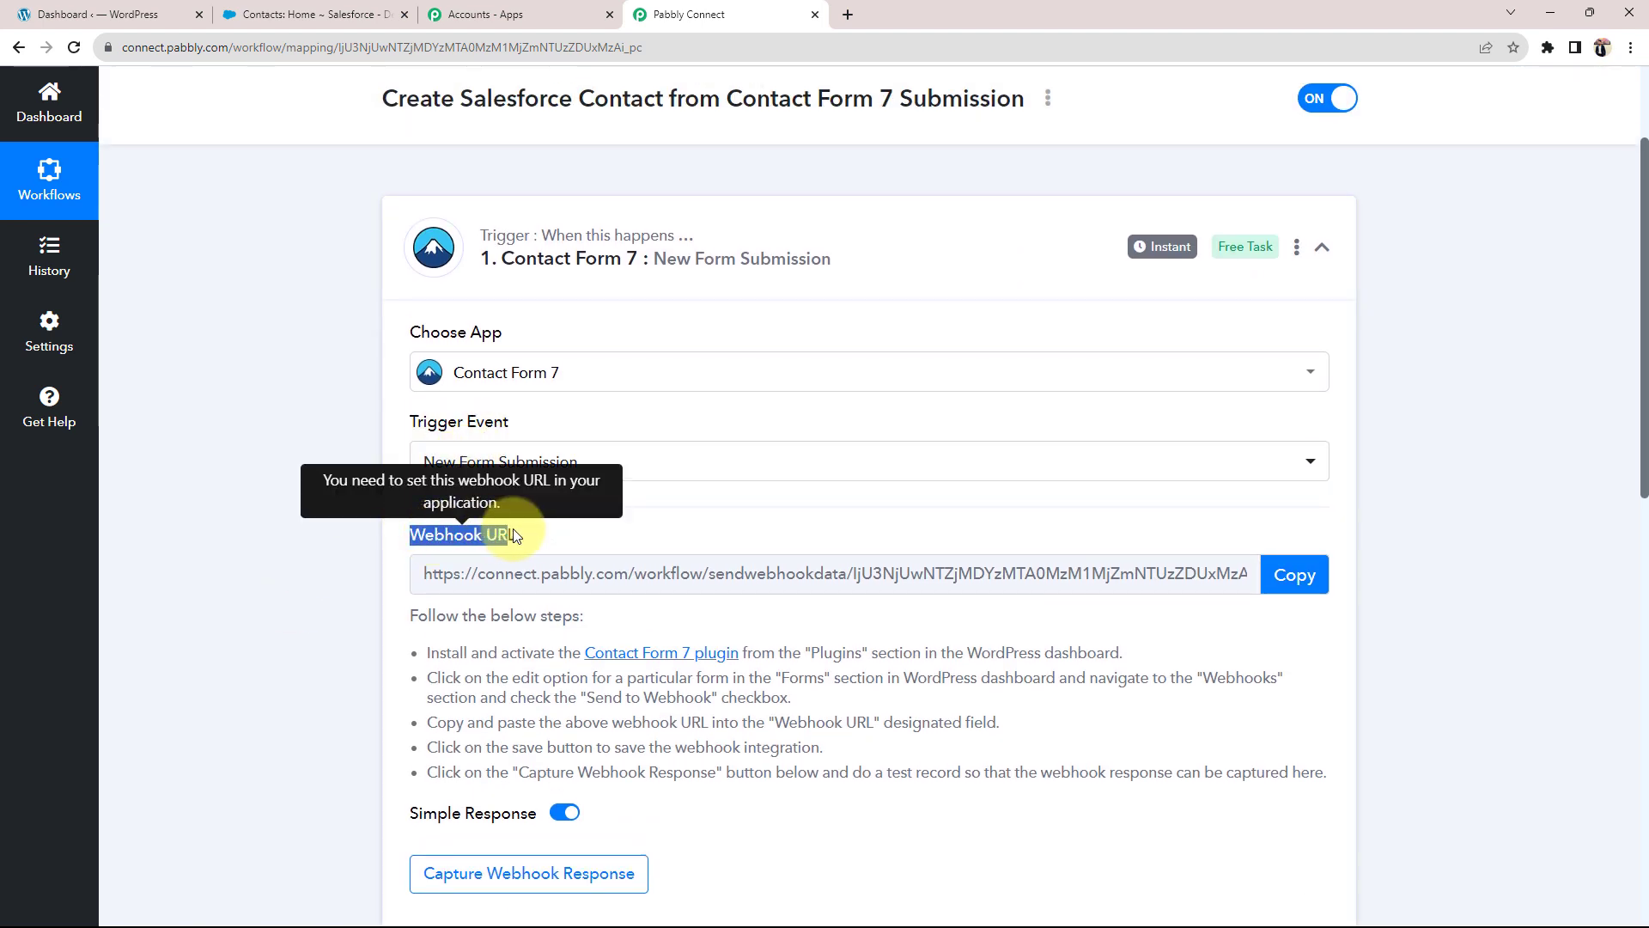
pyautogui.click(336, 496)
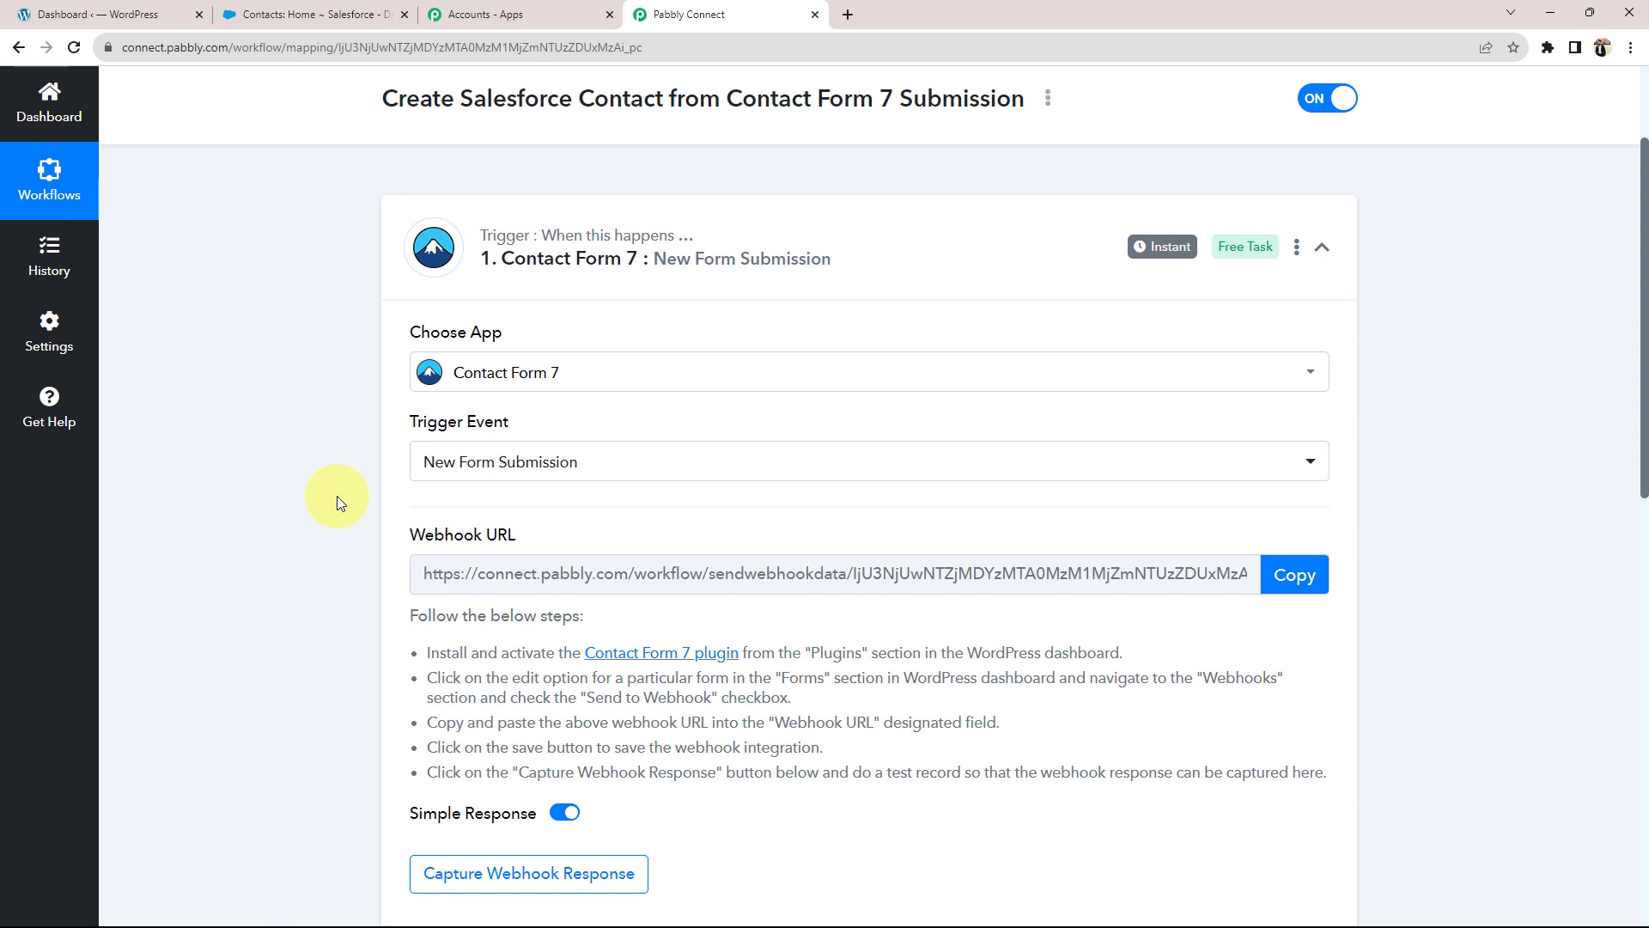
pyautogui.moveTo(411, 535); pyautogui.dragTo(517, 536)
pyautogui.click(155, 537)
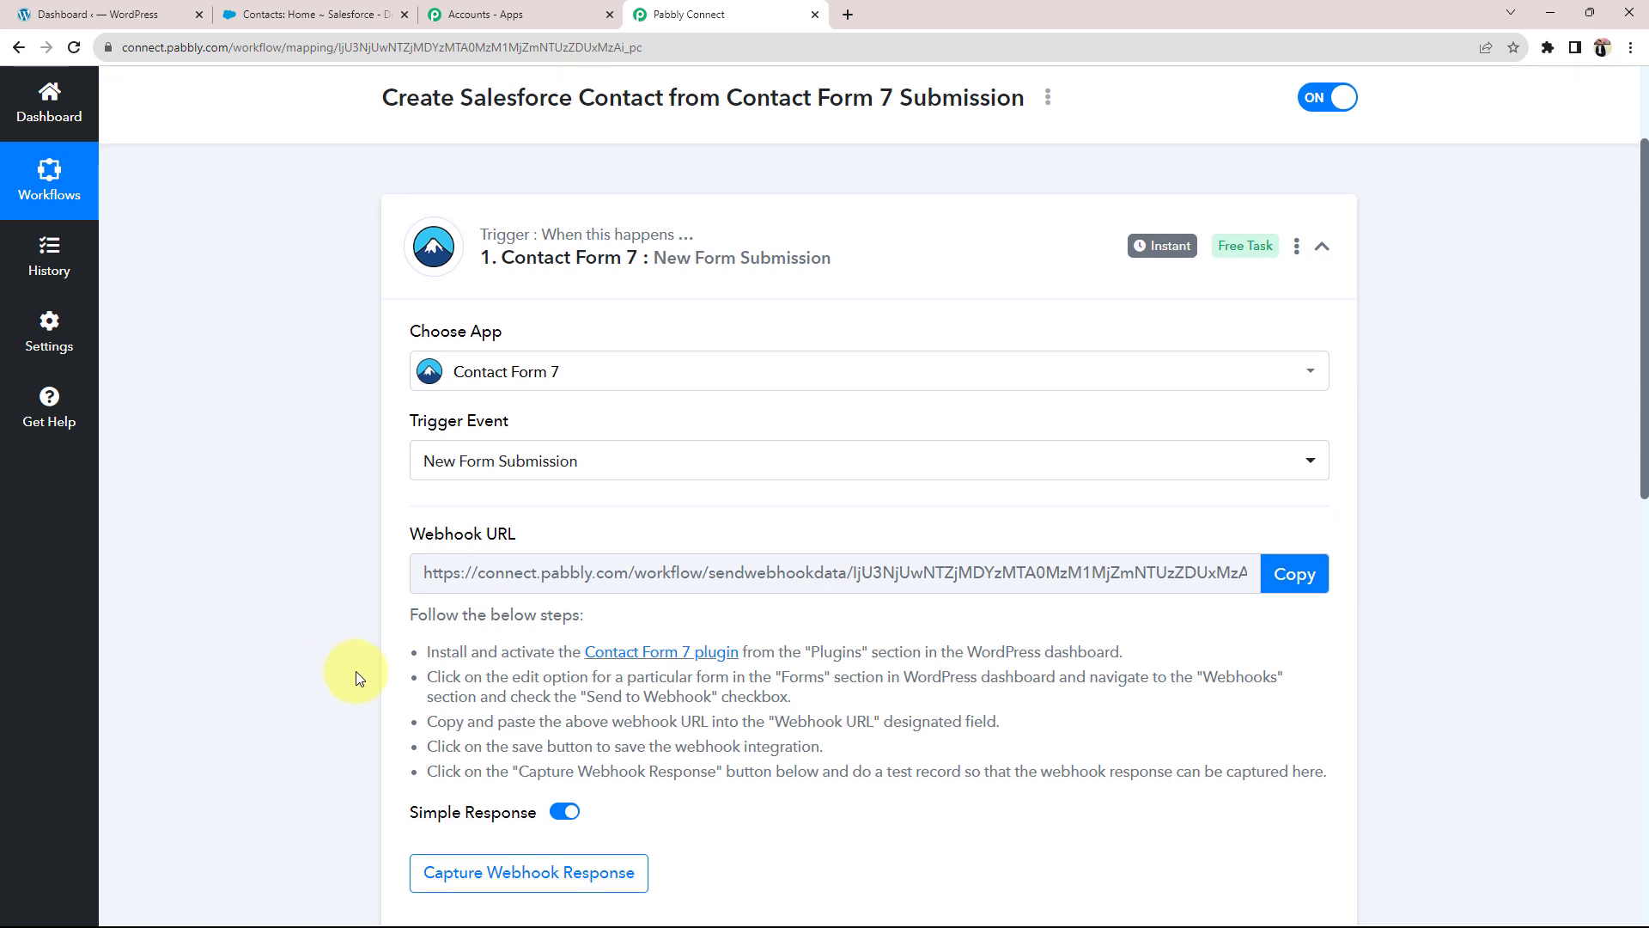
# Step: Highlight the five webhook setup steps, then switch to the WordPress dashboard
pyautogui.scroll(-2, 416, 521)
pyautogui.moveTo(431, 473); pyautogui.dragTo(1219, 679)
pyautogui.click(953, 652)
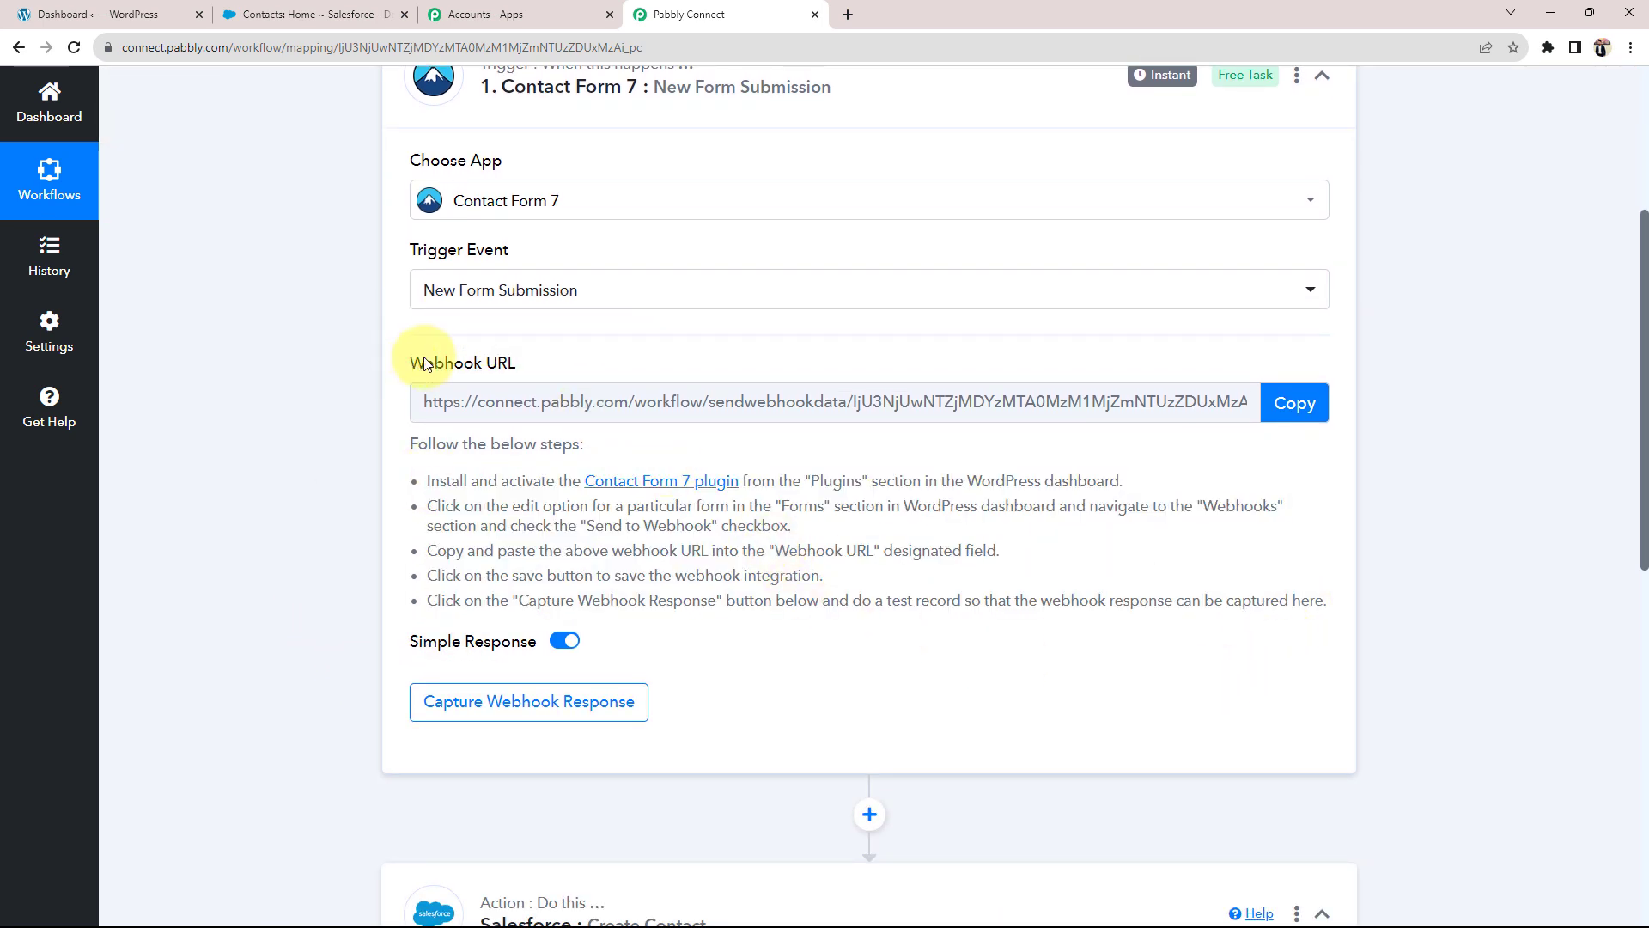
pyautogui.moveTo(414, 359); pyautogui.dragTo(343, 377)
pyautogui.click(340, 376)
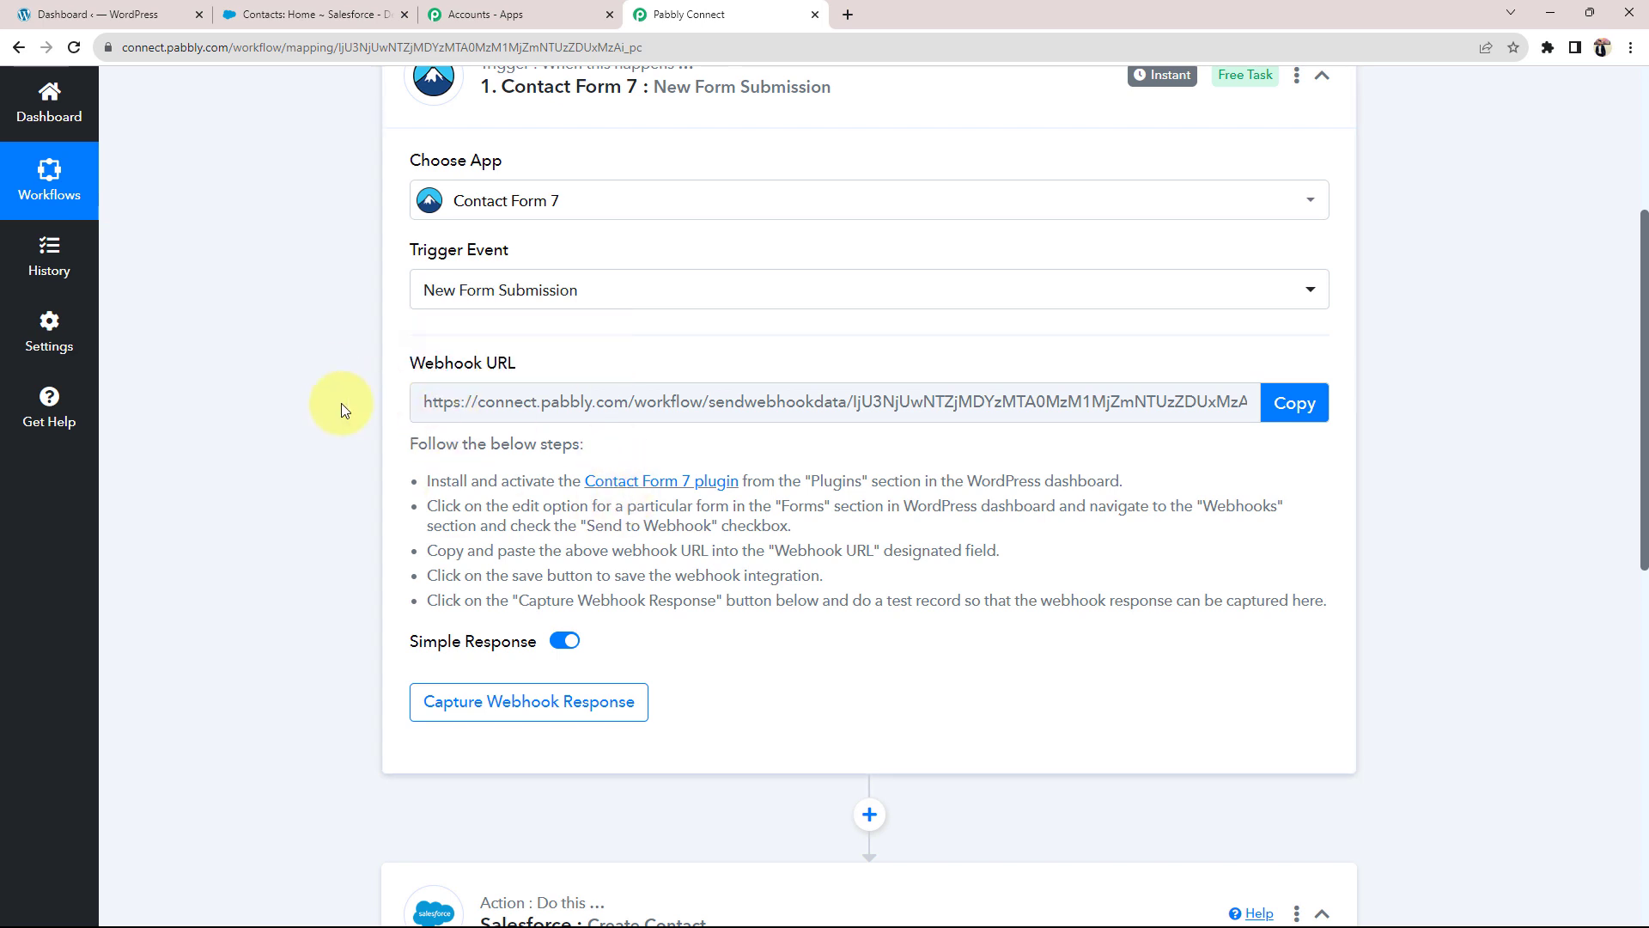
pyautogui.click(138, 14)
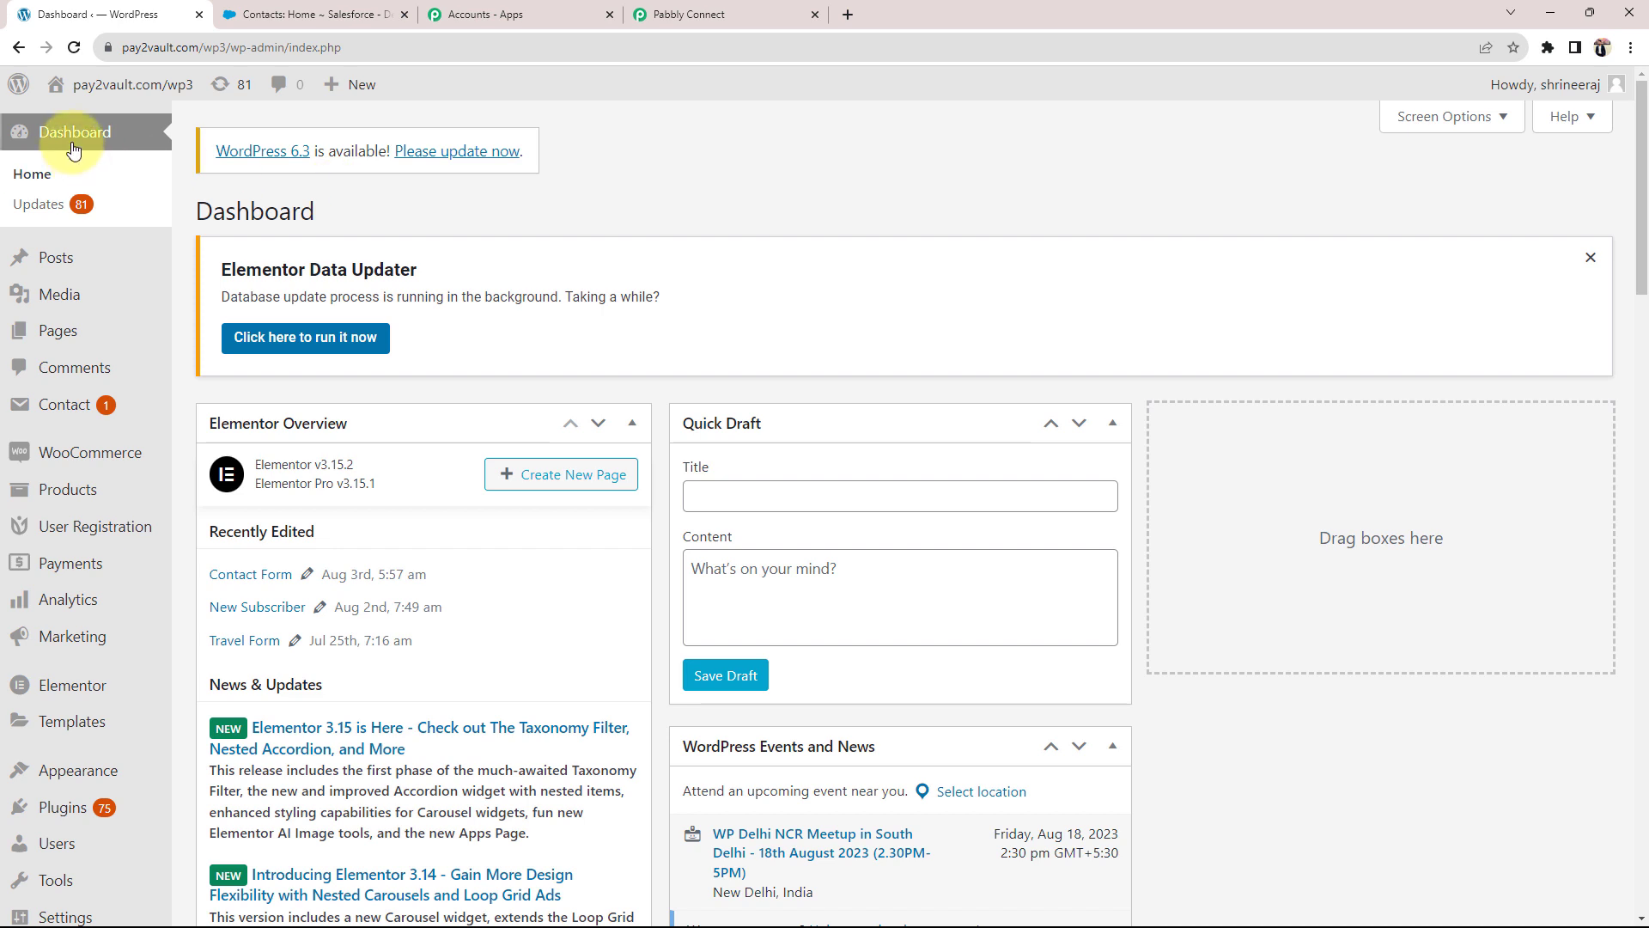
# Step: Open the Contact Forms list from the WordPress Contact menu
pyautogui.moveTo(30, 274)
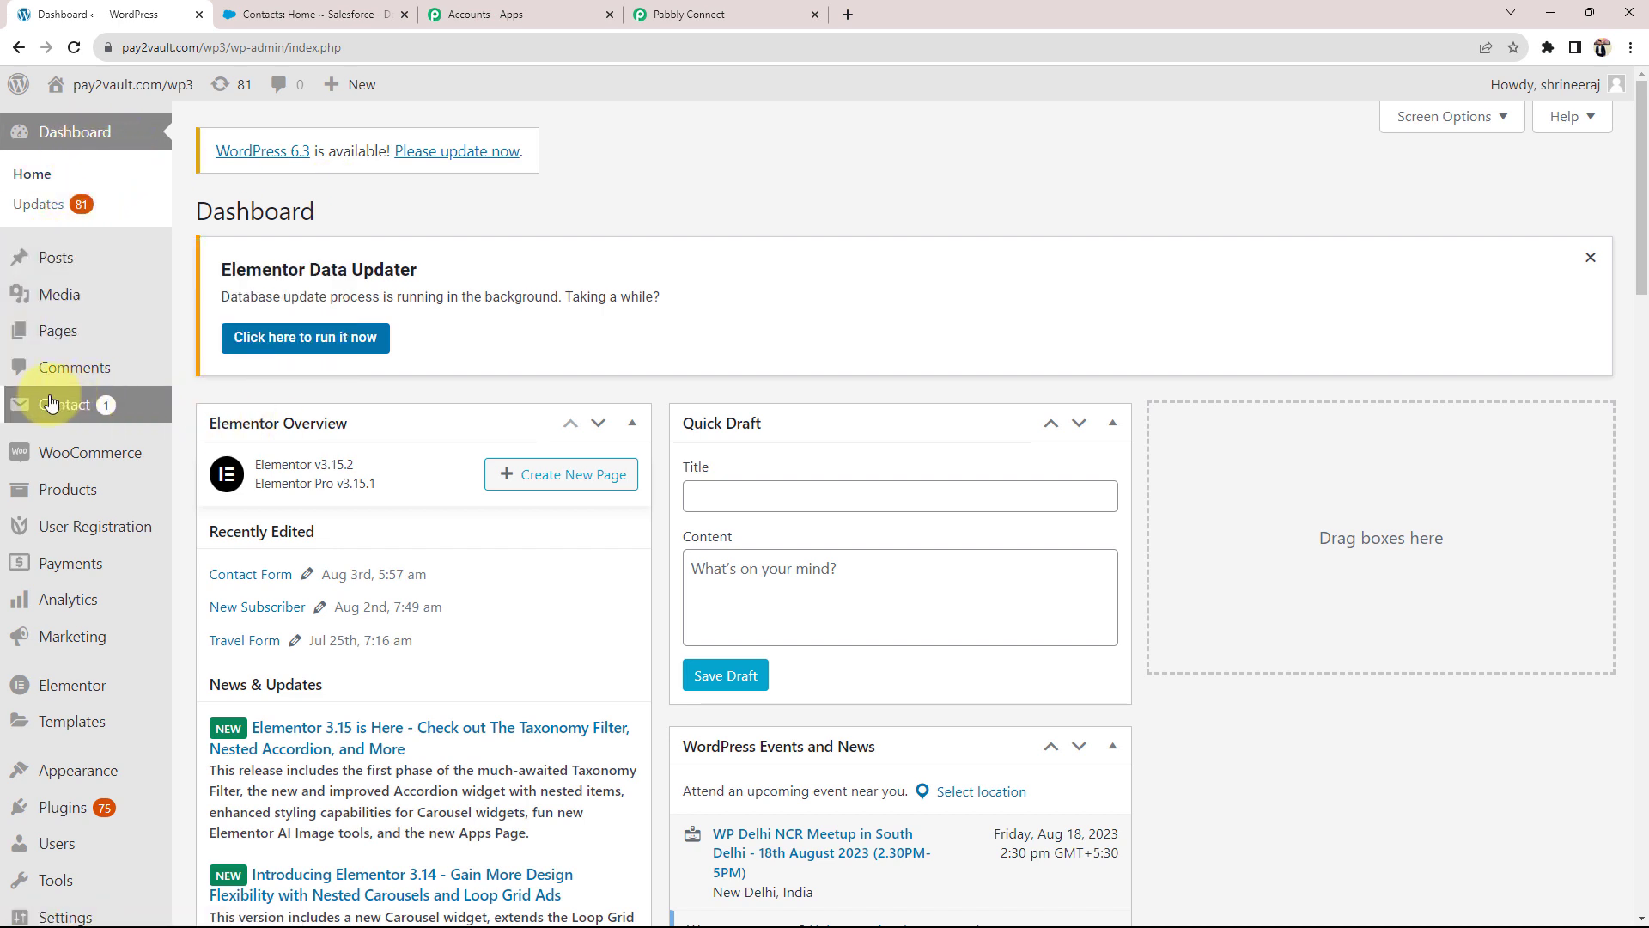
pyautogui.moveTo(86, 411)
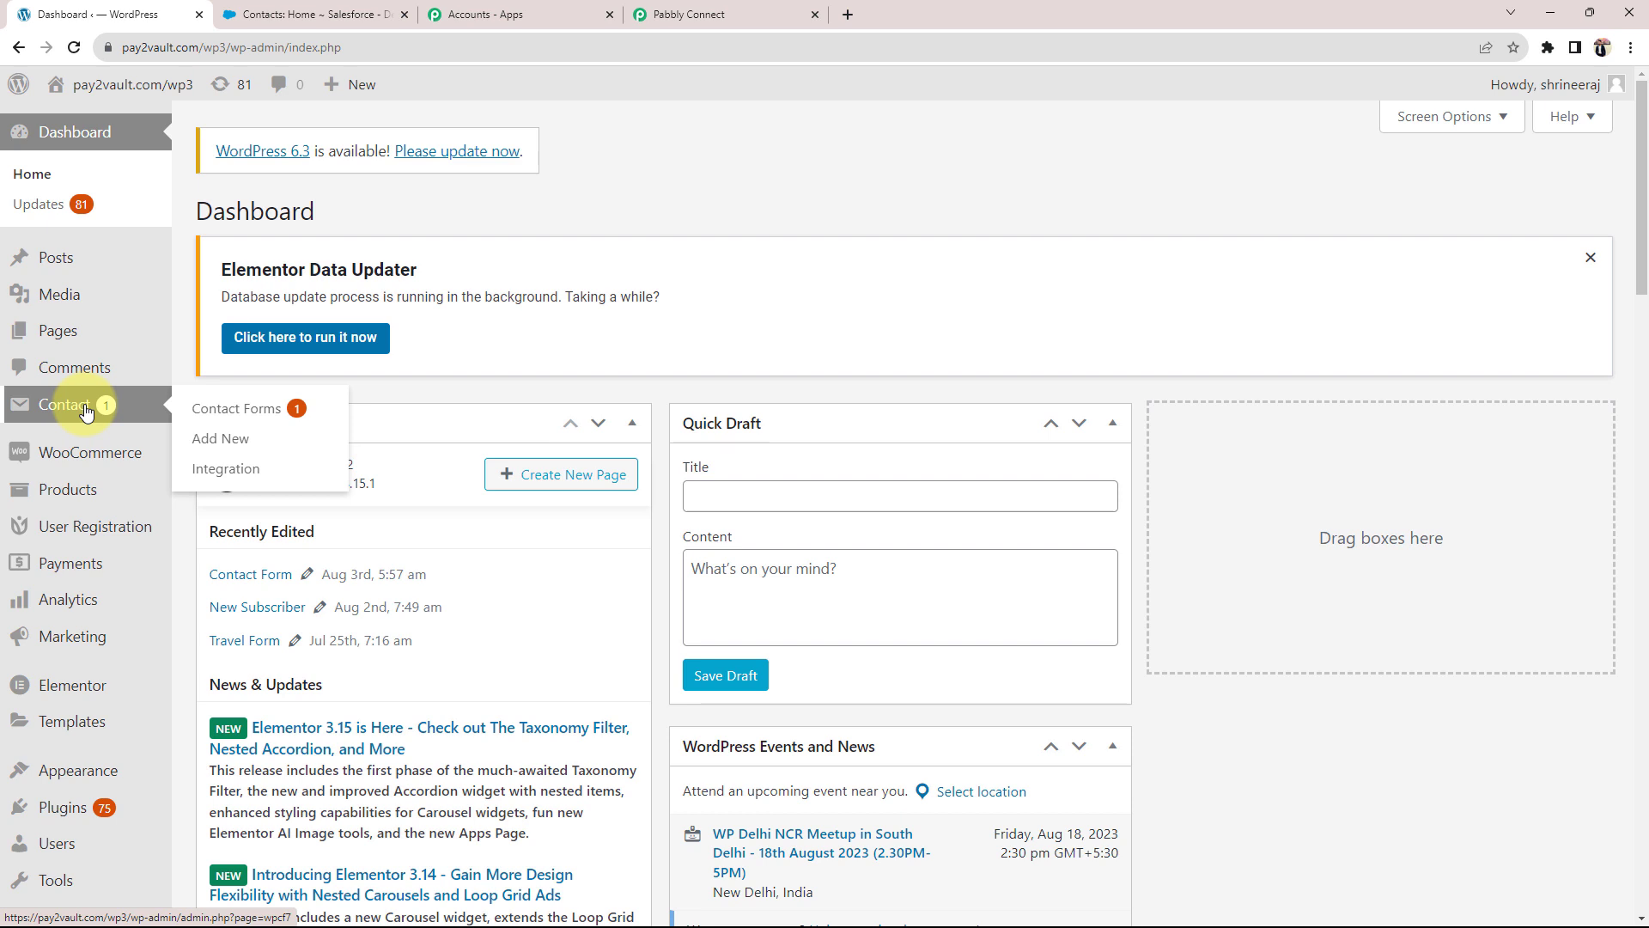
pyautogui.click(233, 406)
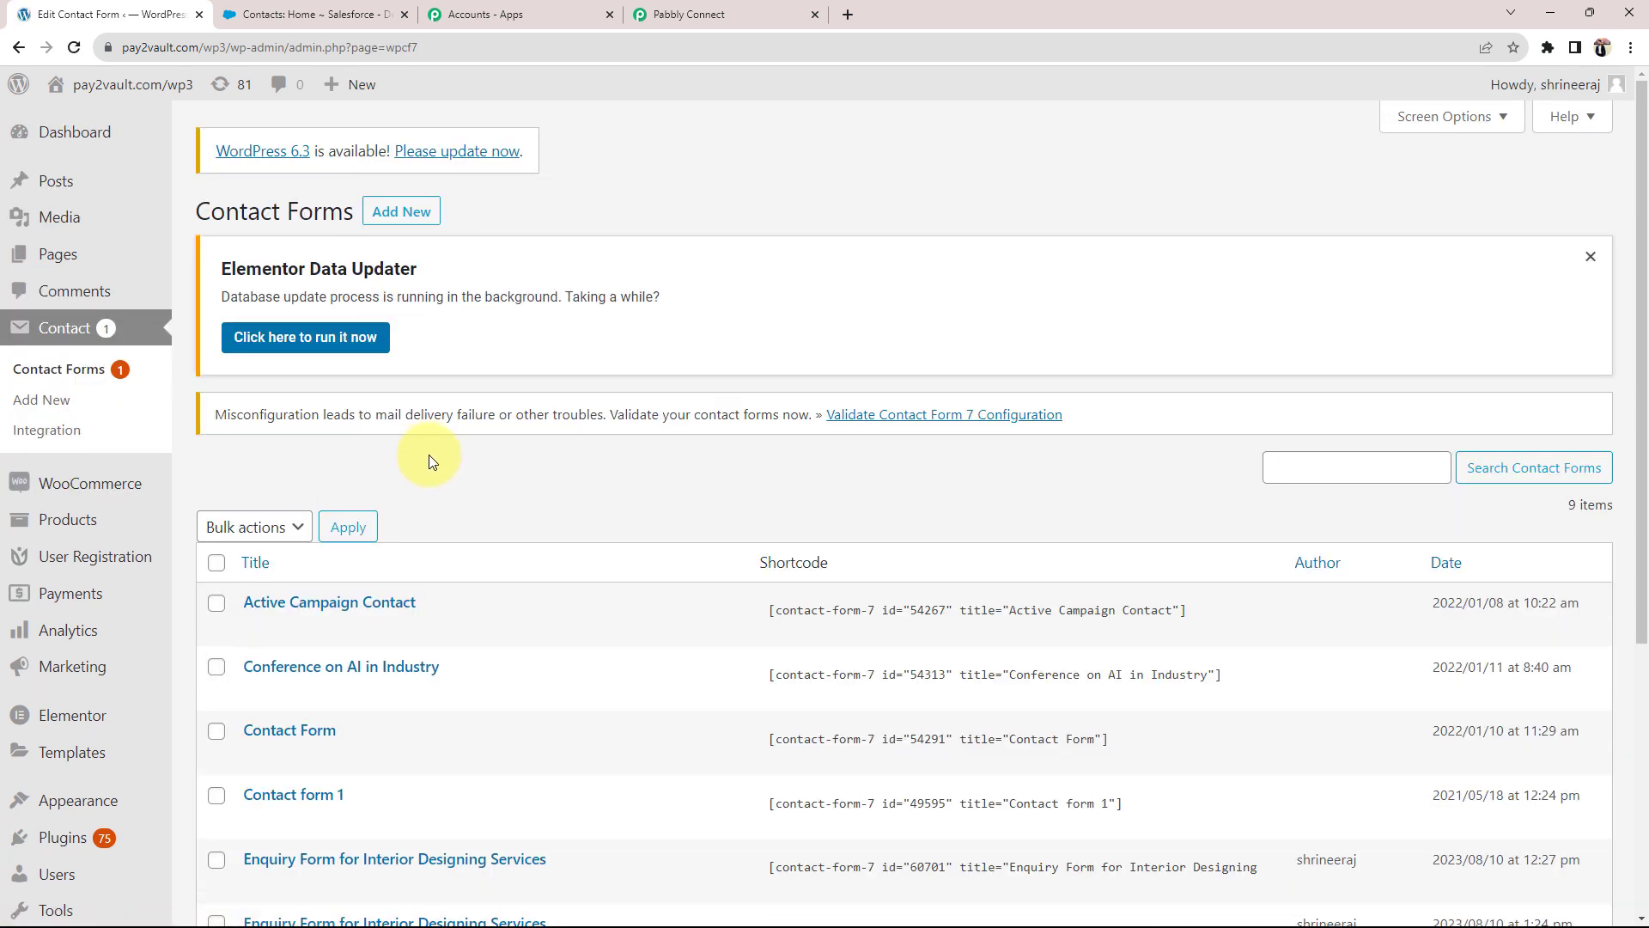
# Step: Open 'Contact Form' in the Contact Form 7 editor, then return to Pabbly's webhook step
pyautogui.scroll(-2, 423, 461)
pyautogui.scroll(-2, 414, 465)
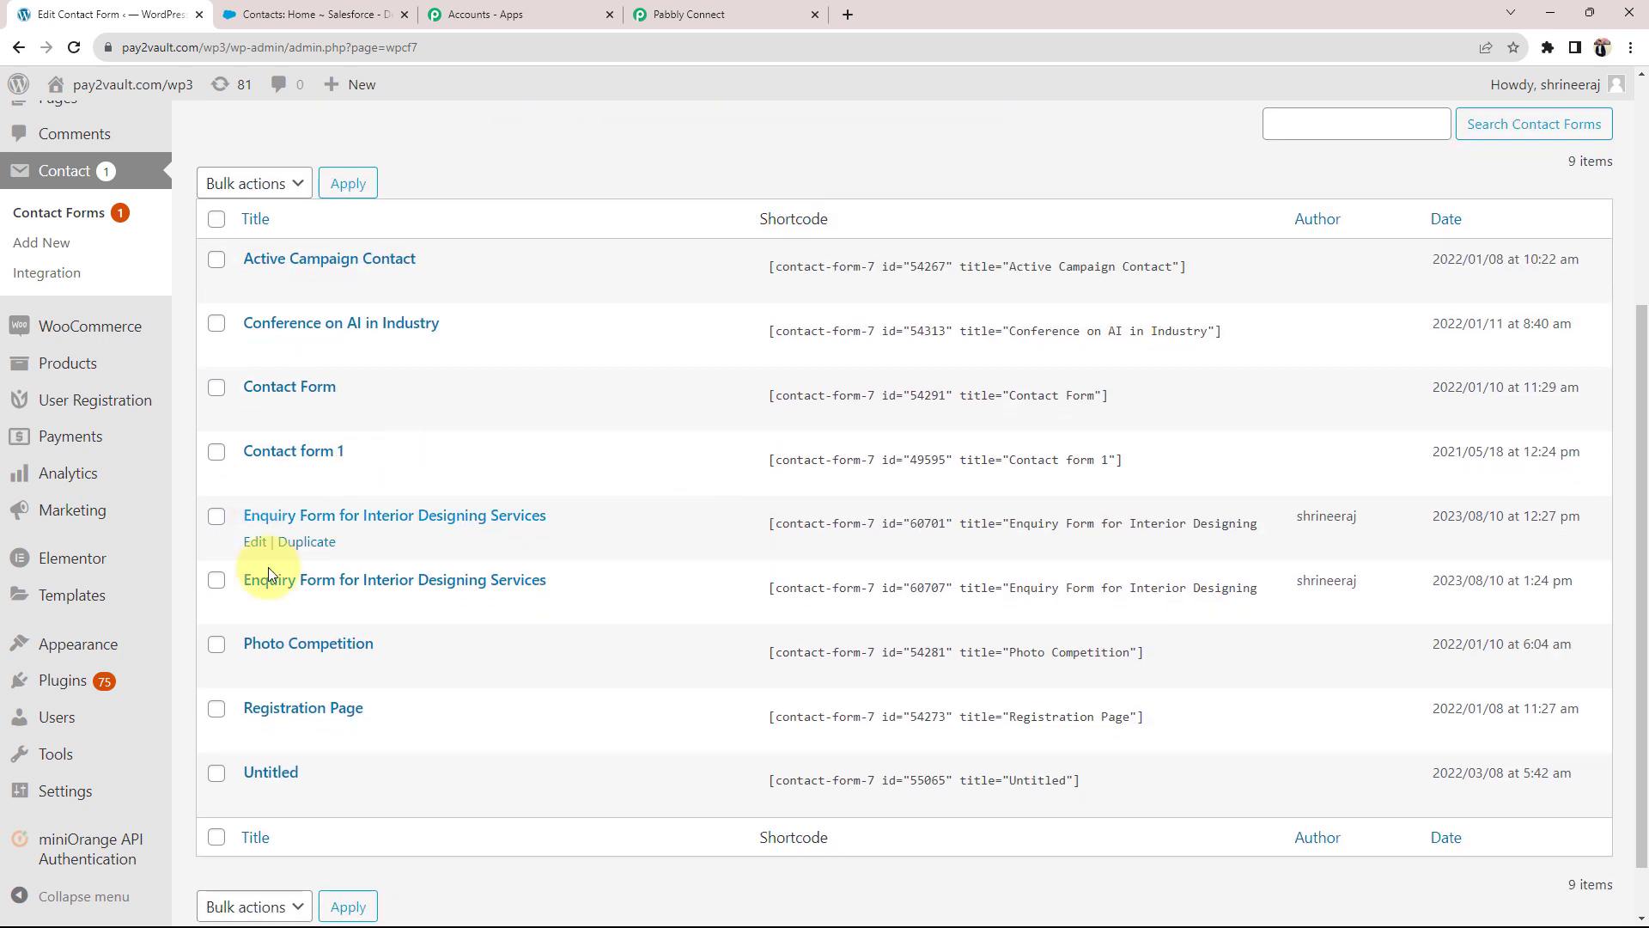
pyautogui.click(308, 393)
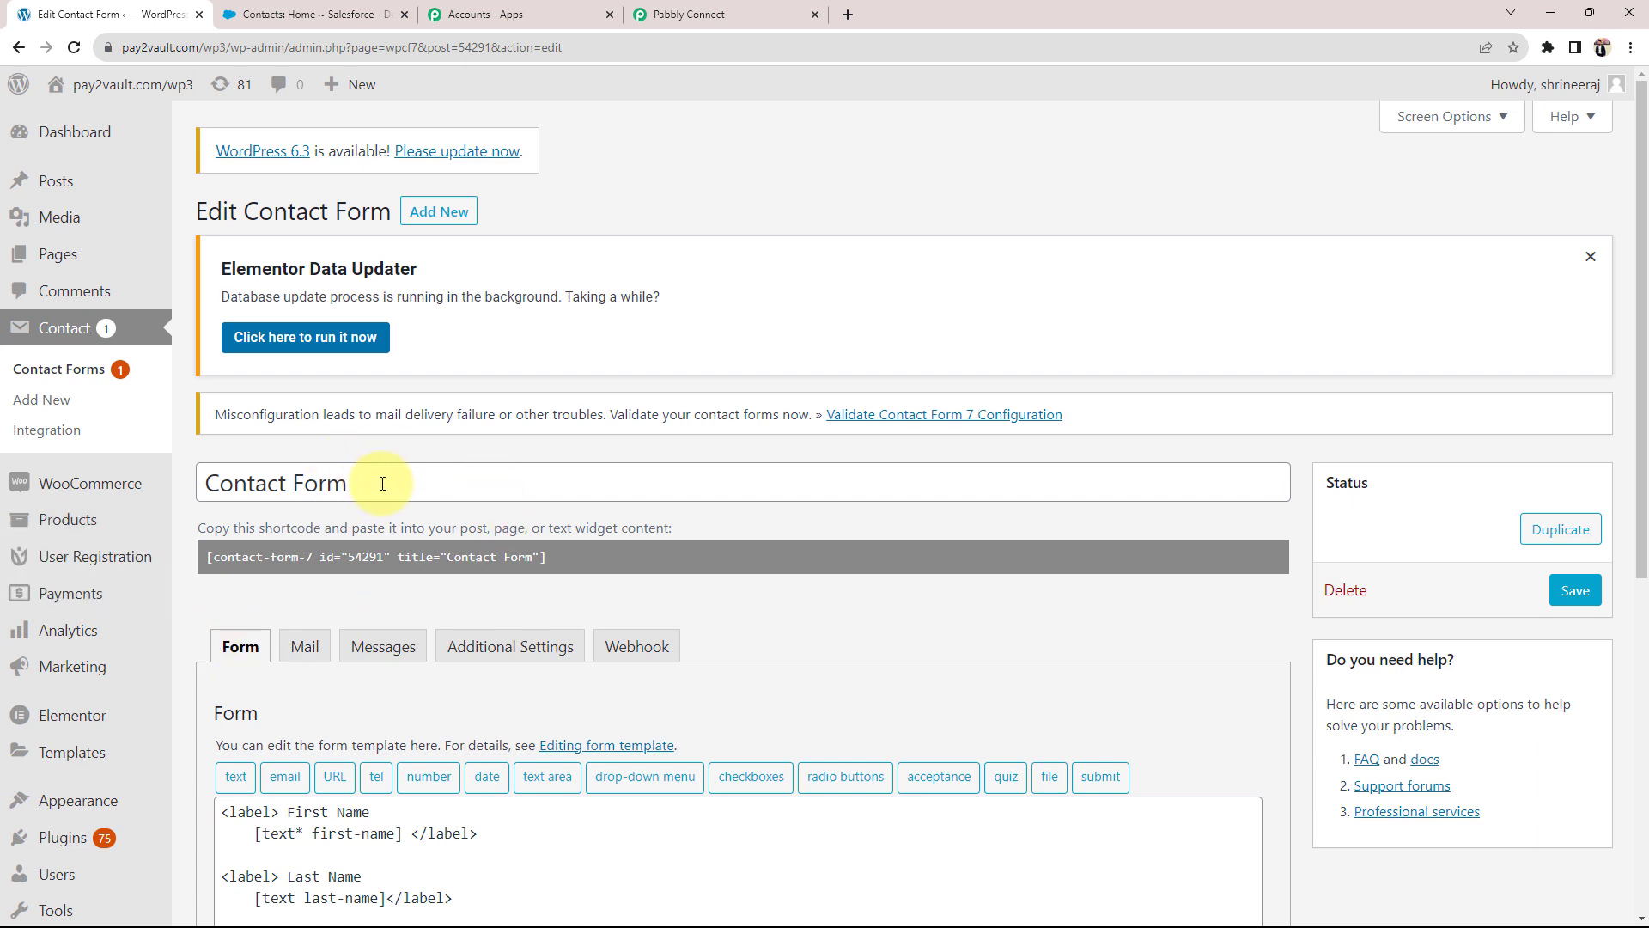
pyautogui.scroll(-3, 369, 486)
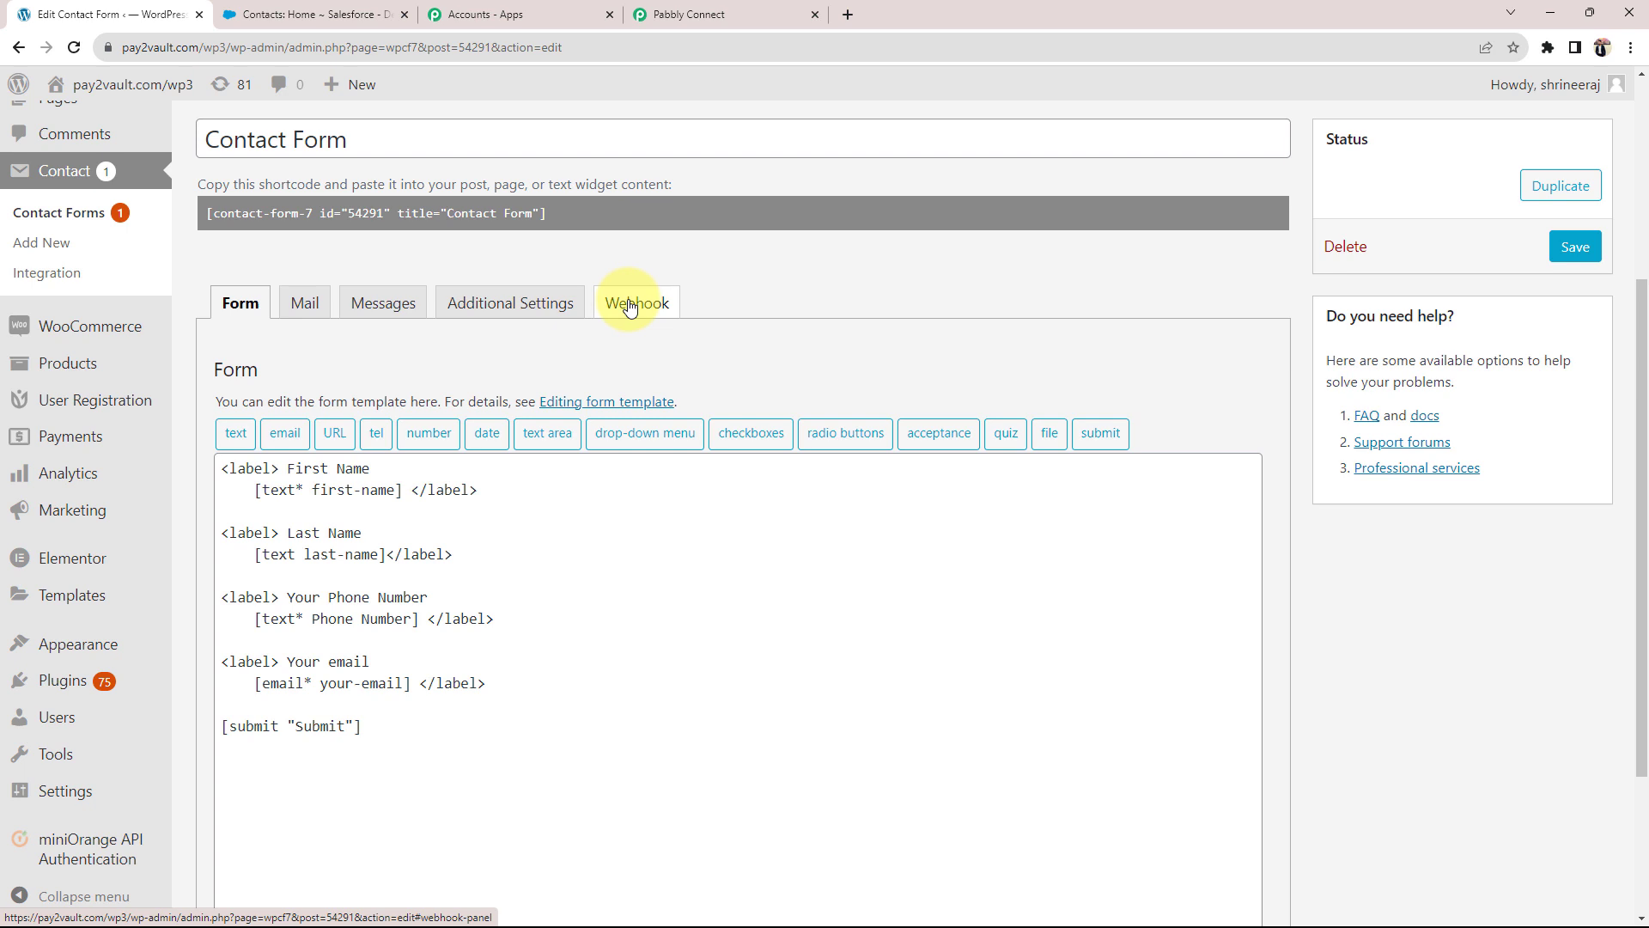
pyautogui.click(692, 14)
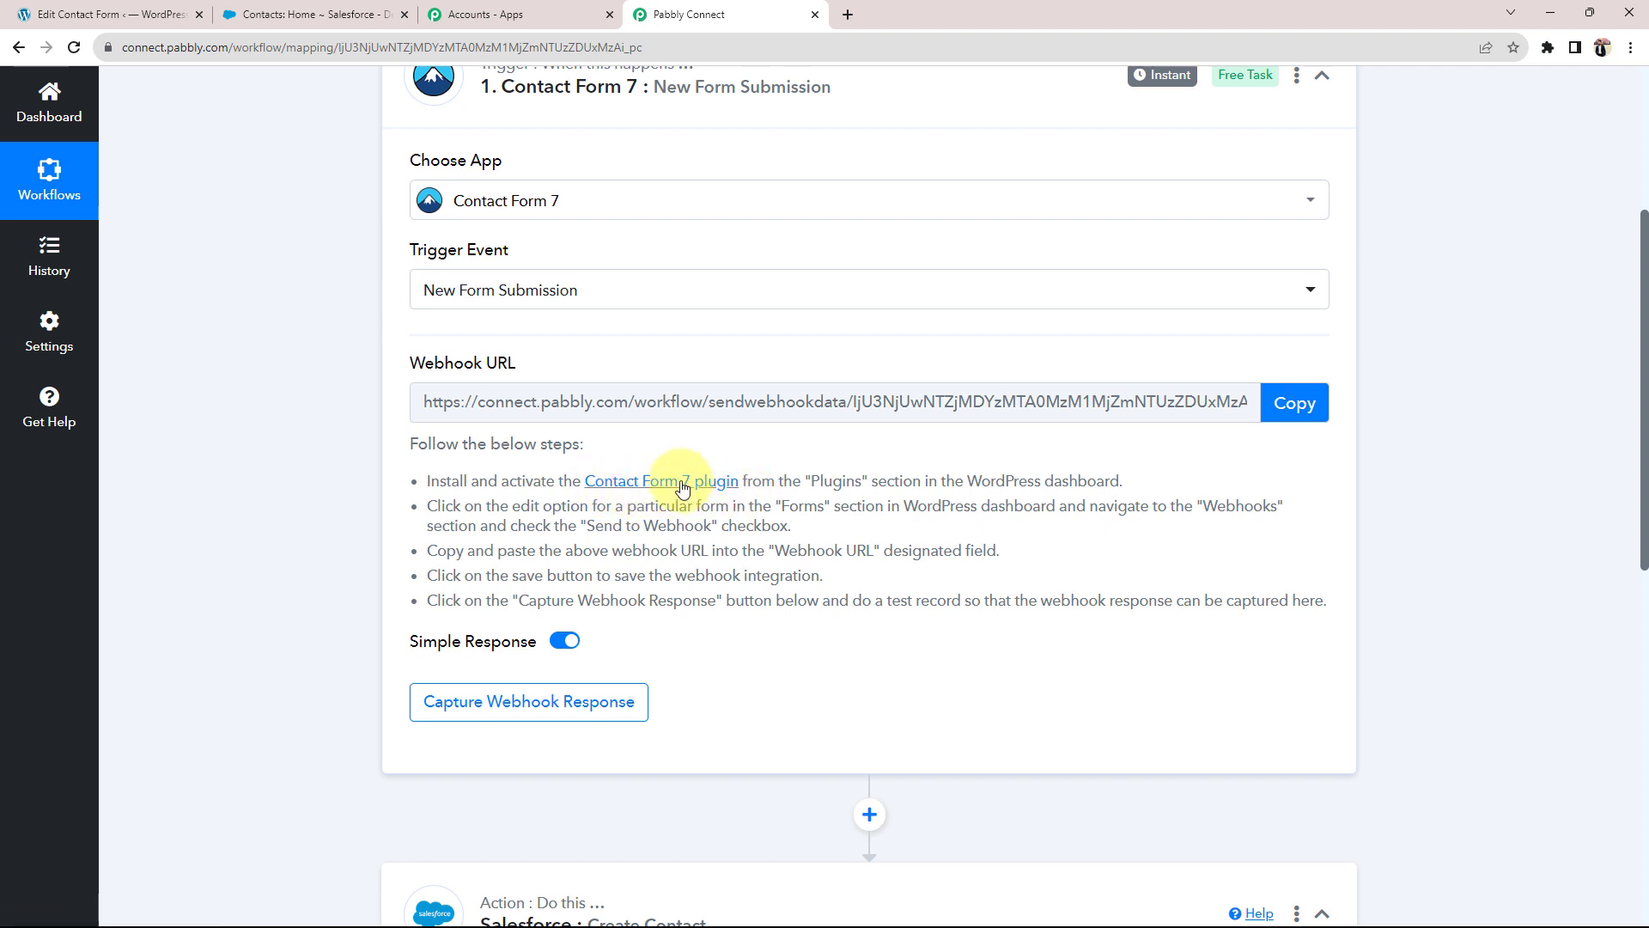
# Step: View the recommended CF7 to Webhook plugin page, then go back to WordPress
pyautogui.click(683, 486)
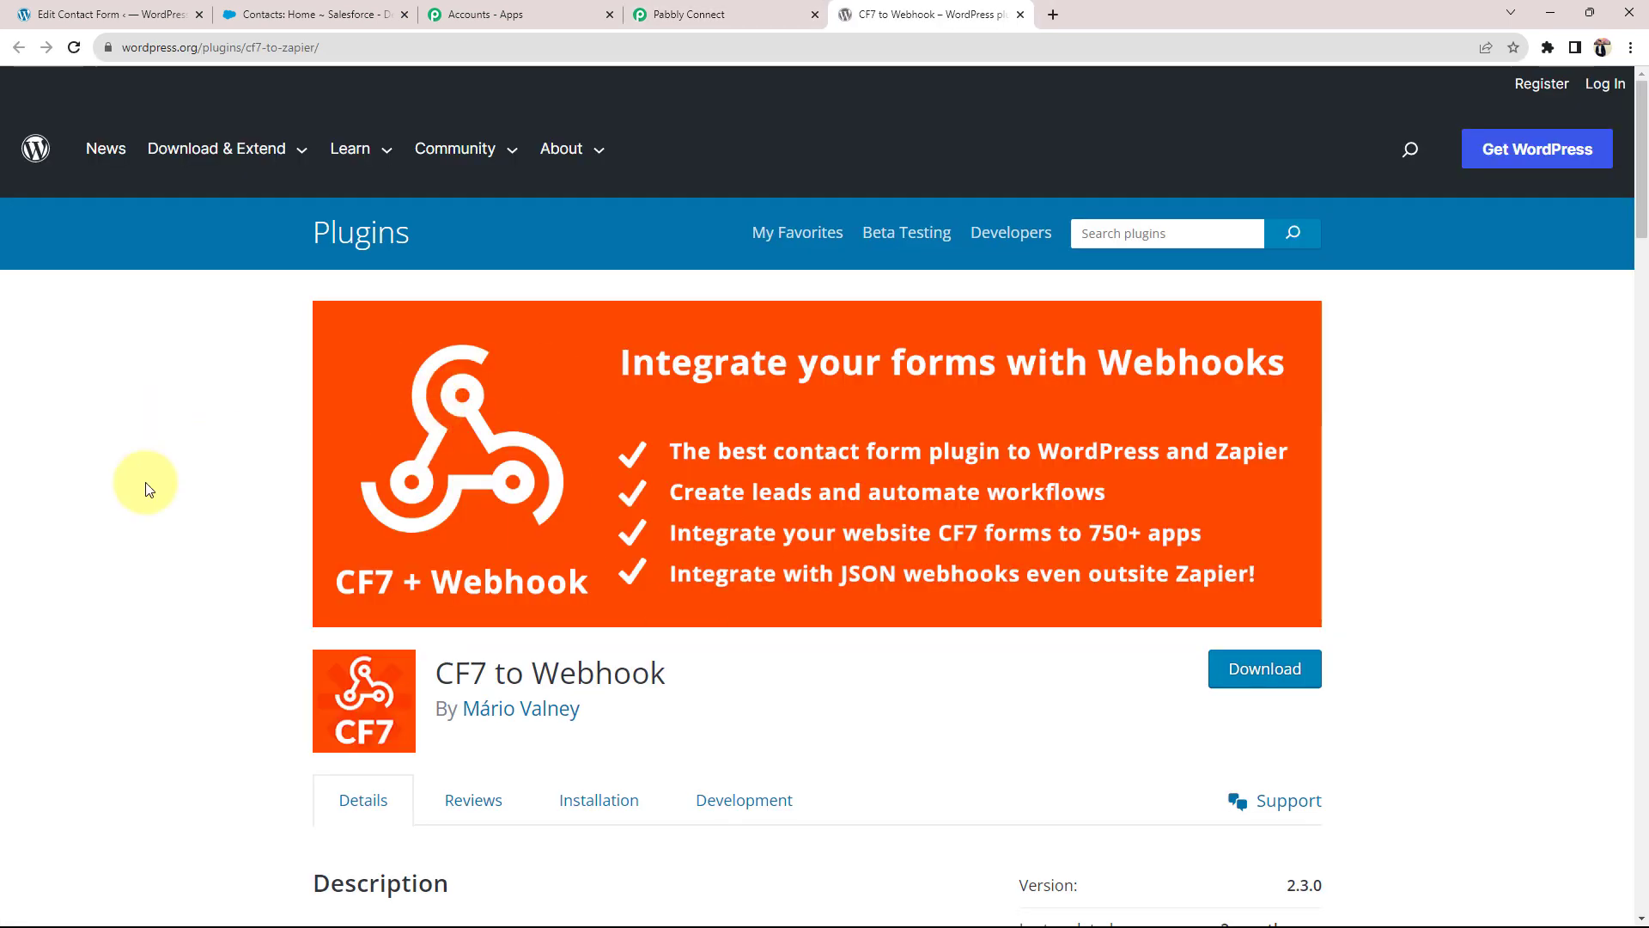
pyautogui.scroll(-3, 240, 538)
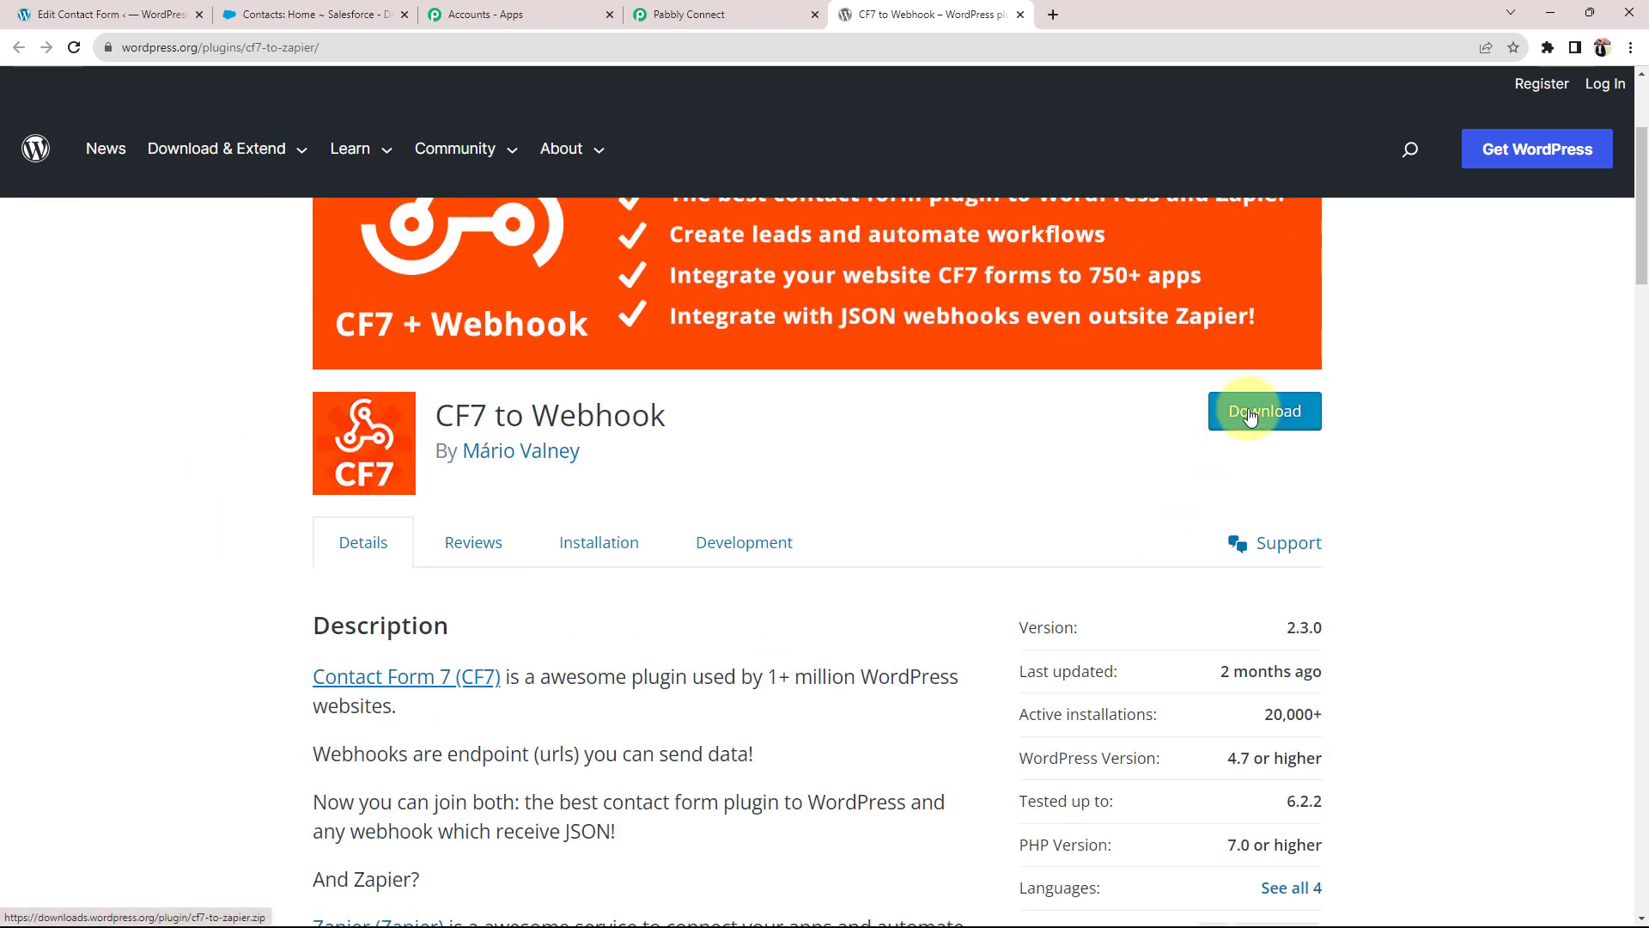
pyautogui.click(53, 15)
# Step: Bring up the Upload Plugin zip panel under Plugins > Add New
pyautogui.moveTo(23, 681)
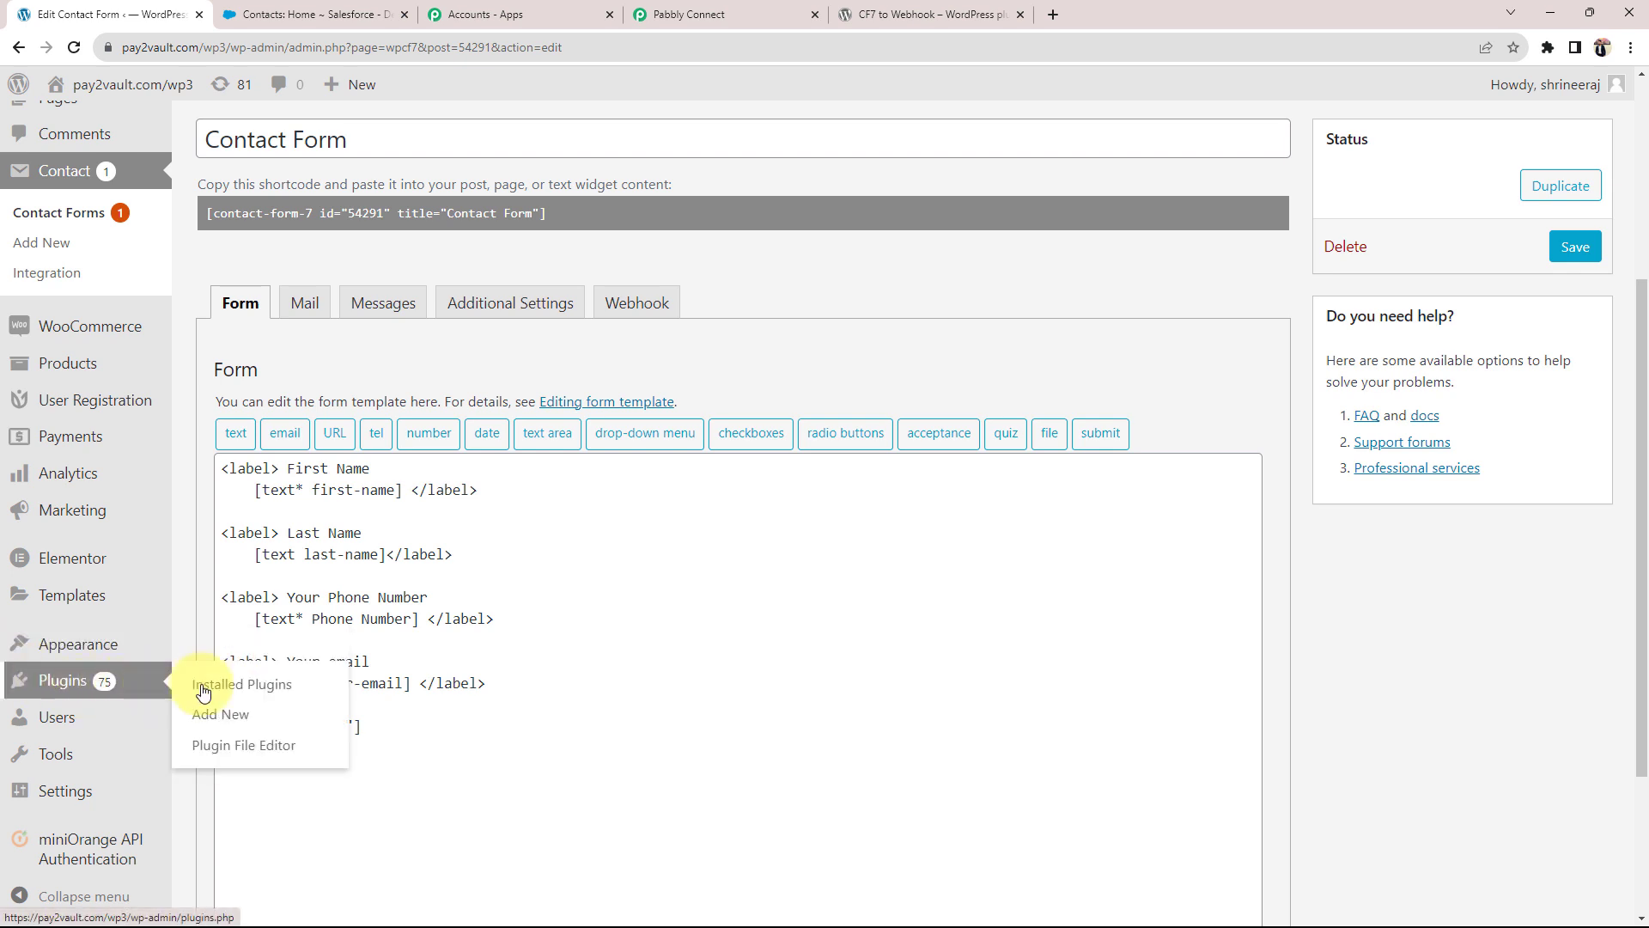
pyautogui.click(219, 715)
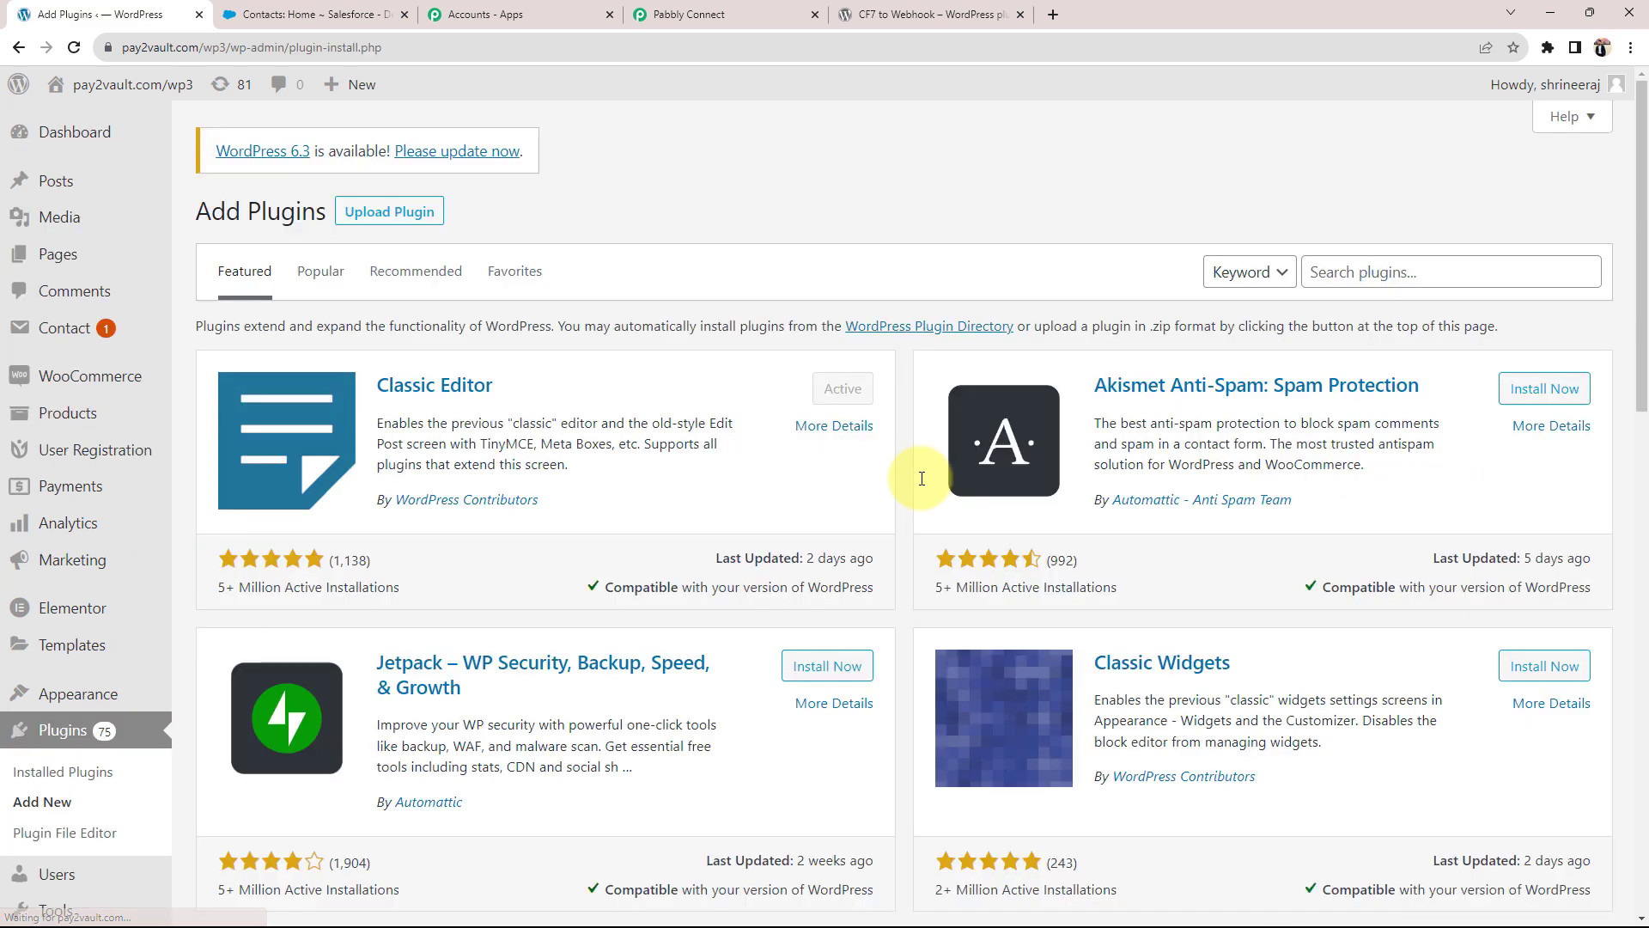
pyautogui.click(389, 215)
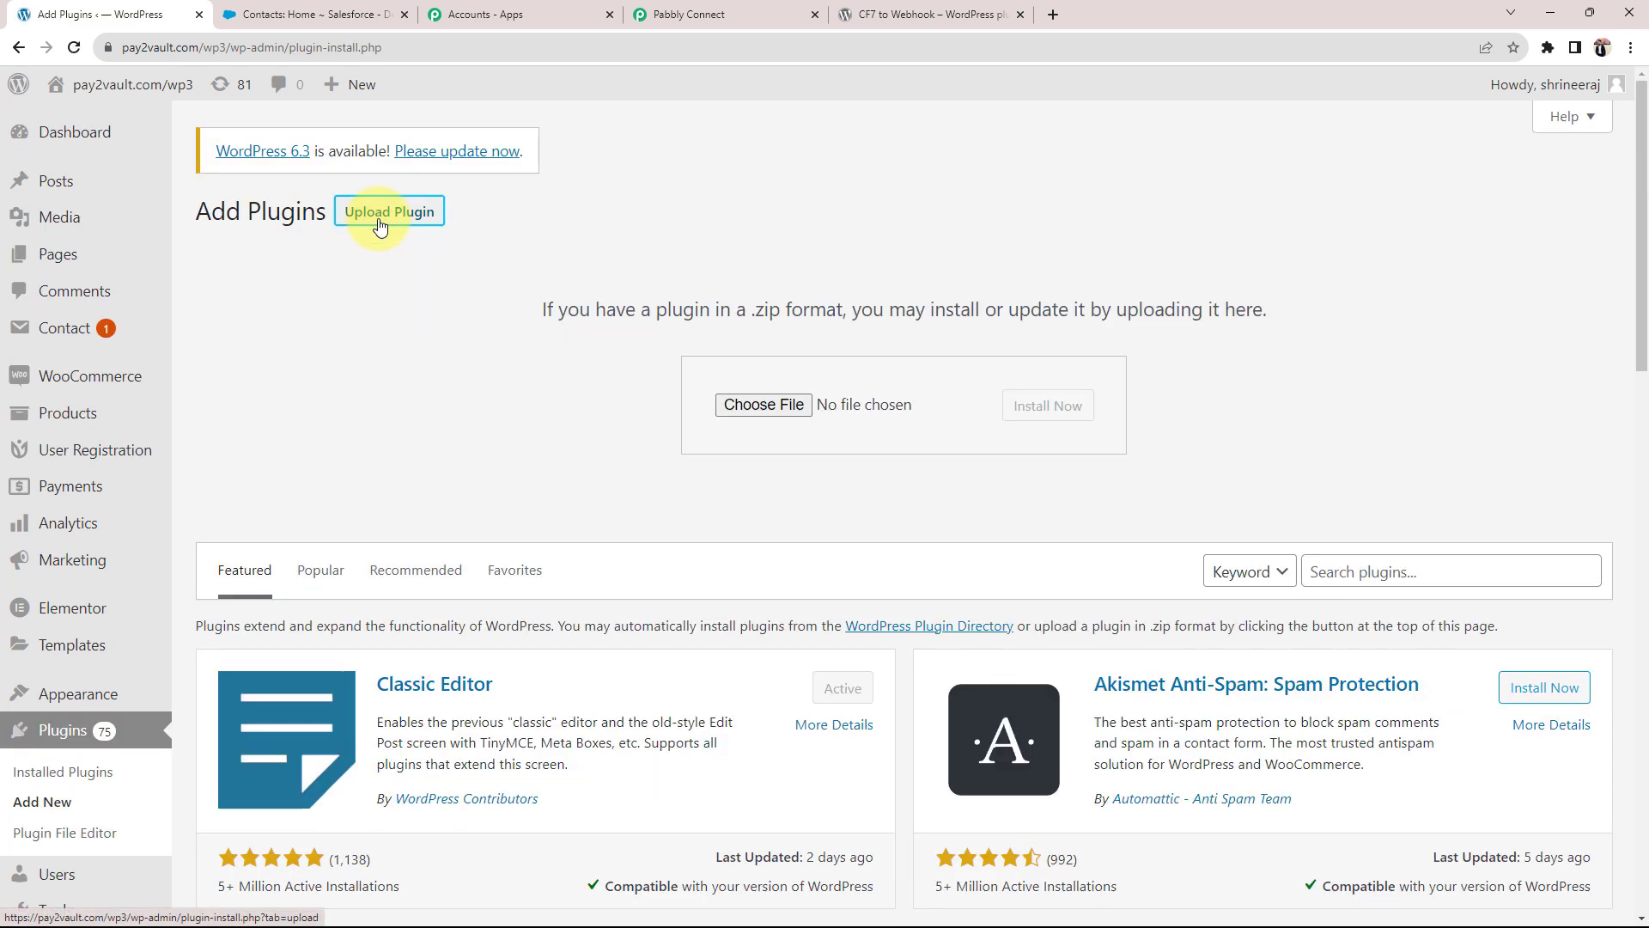
# Step: Point out the CF7 to Webhook plugin name, close its tab, and open Contact Forms
pyautogui.click(924, 14)
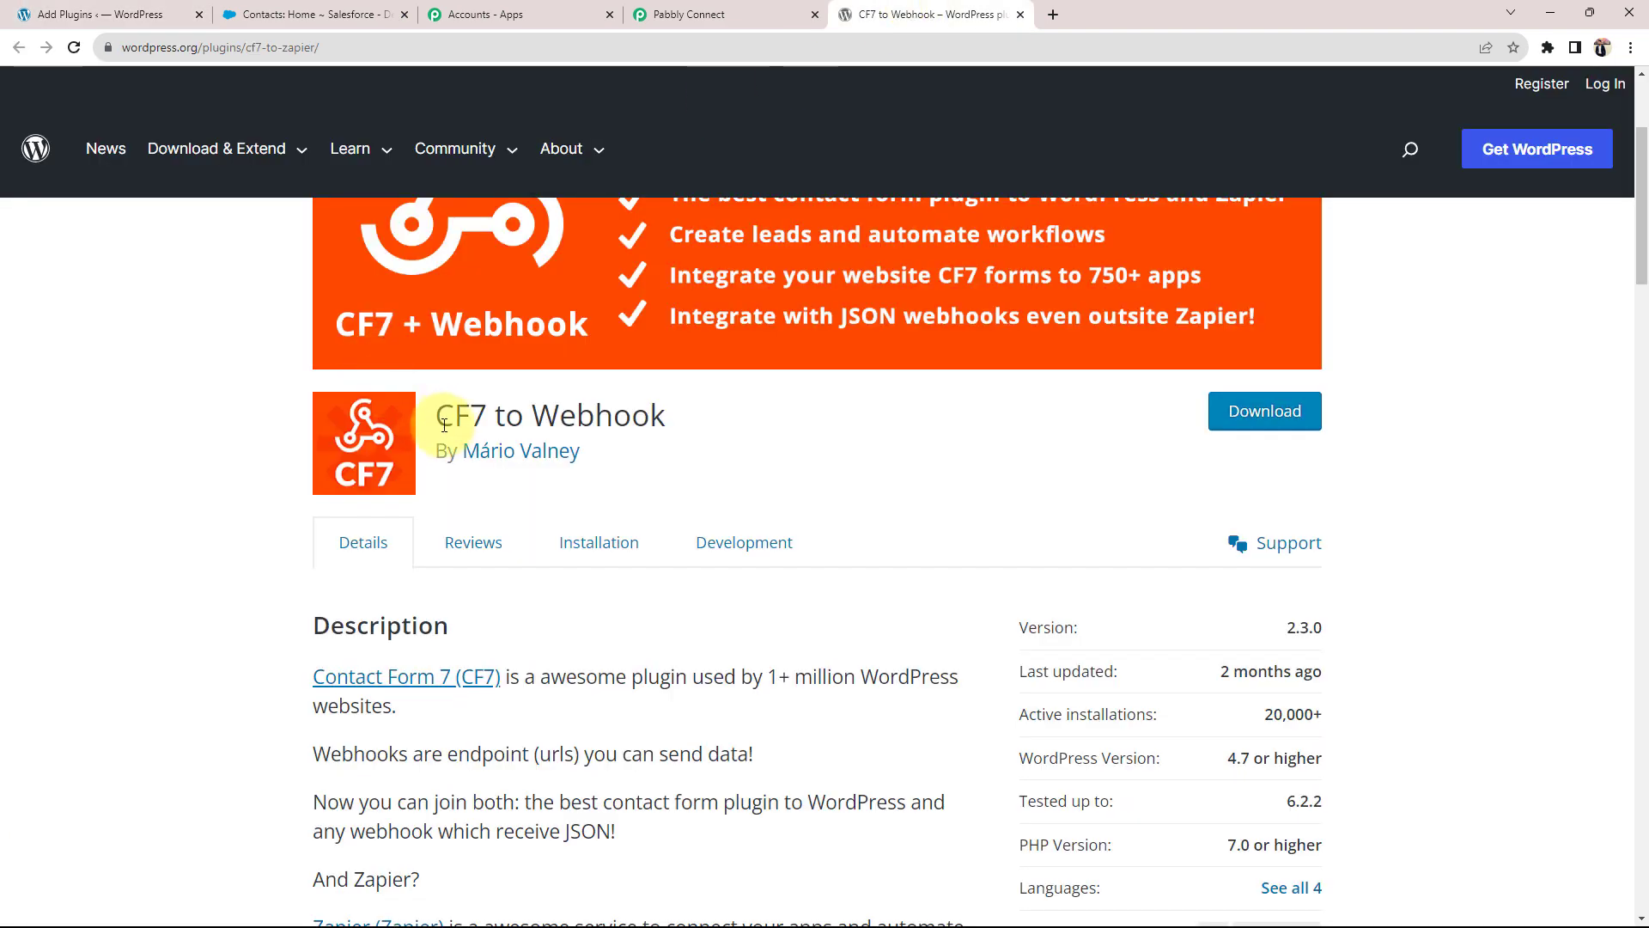
pyautogui.moveTo(444, 425); pyautogui.dragTo(685, 425)
pyautogui.click(534, 412)
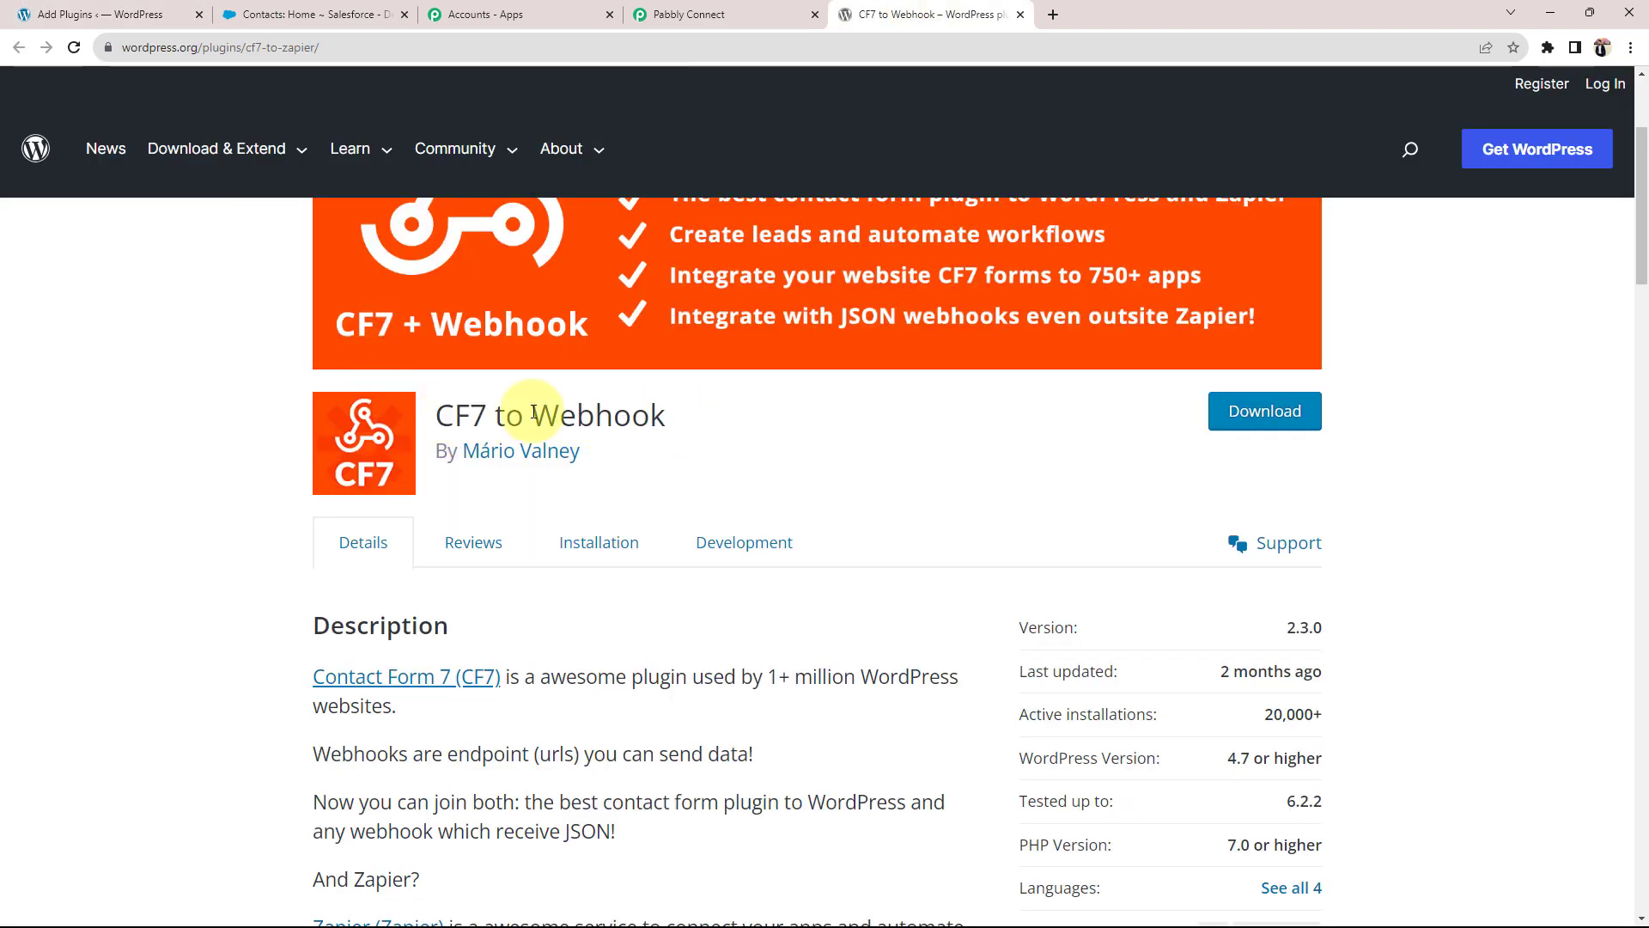
pyautogui.click(111, 15)
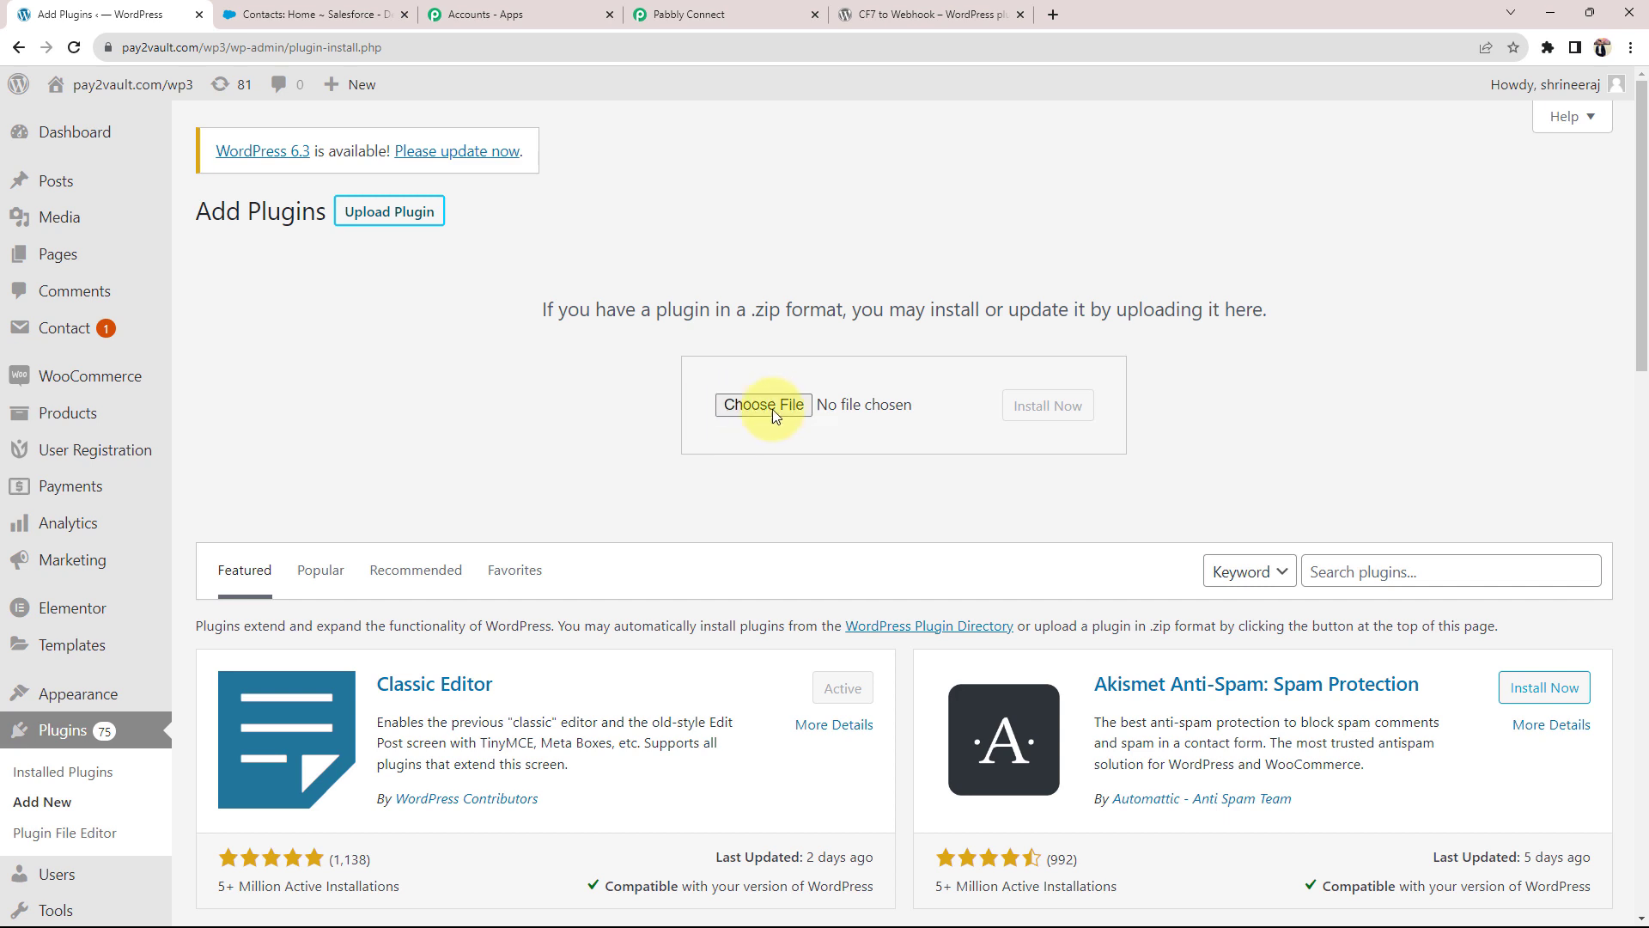
pyautogui.click(1020, 14)
pyautogui.moveTo(69, 328)
pyautogui.click(221, 344)
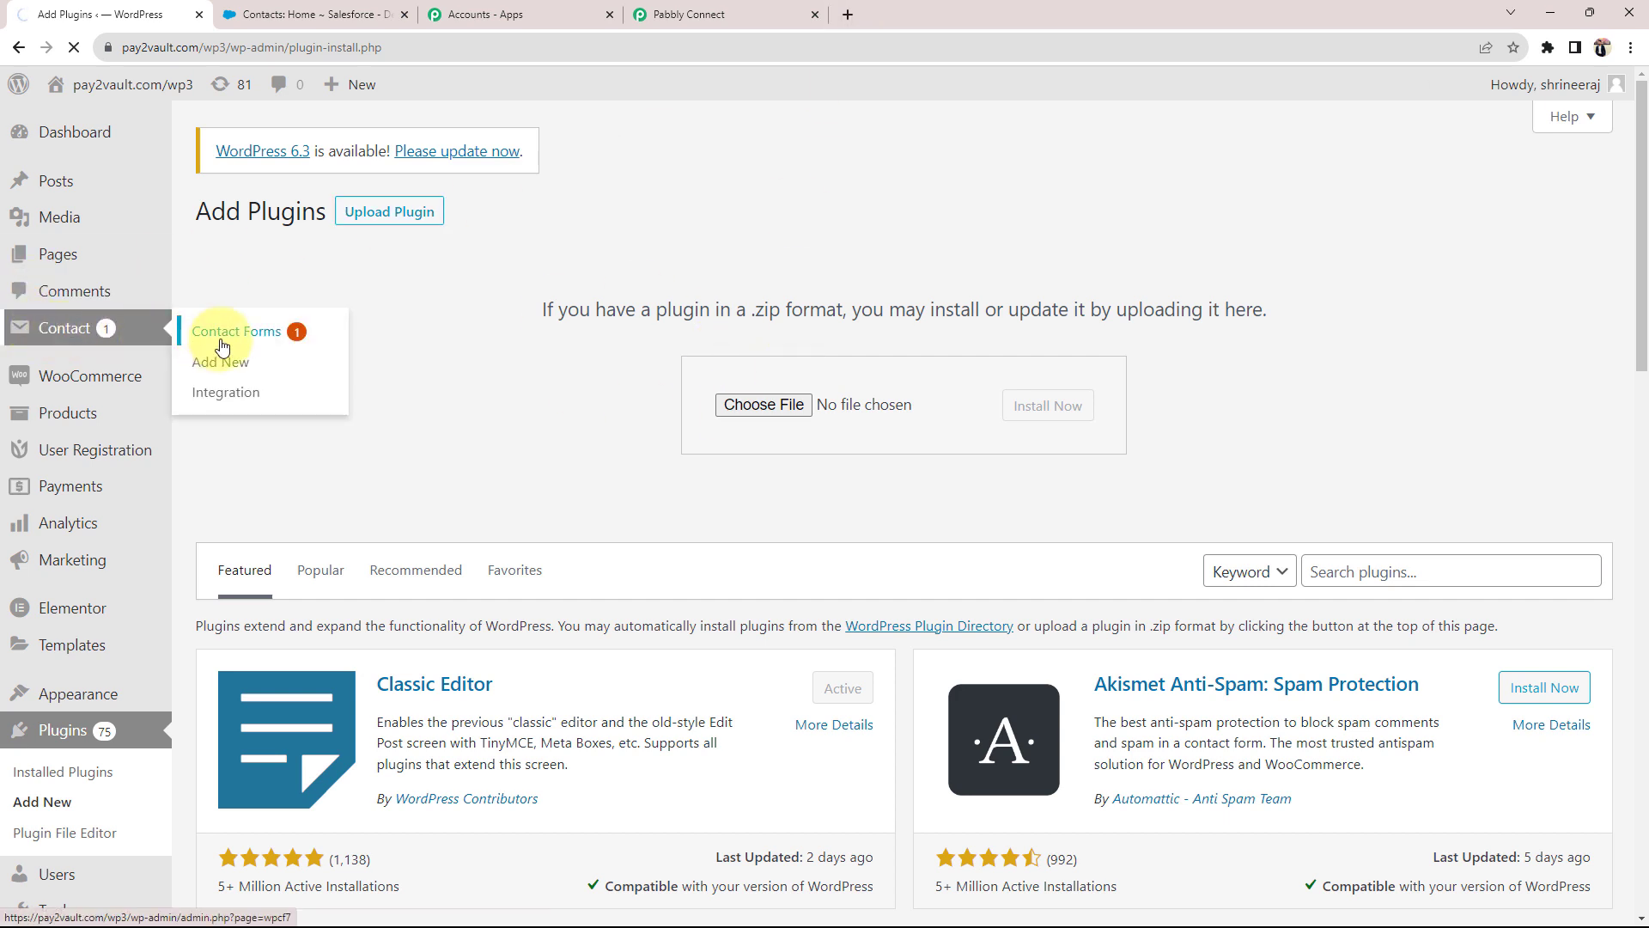
# Step: Open the WordPress contact form's Webhook tab with Send to Webhook on, then return to Pabbly
pyautogui.scroll(-1, 215, 656)
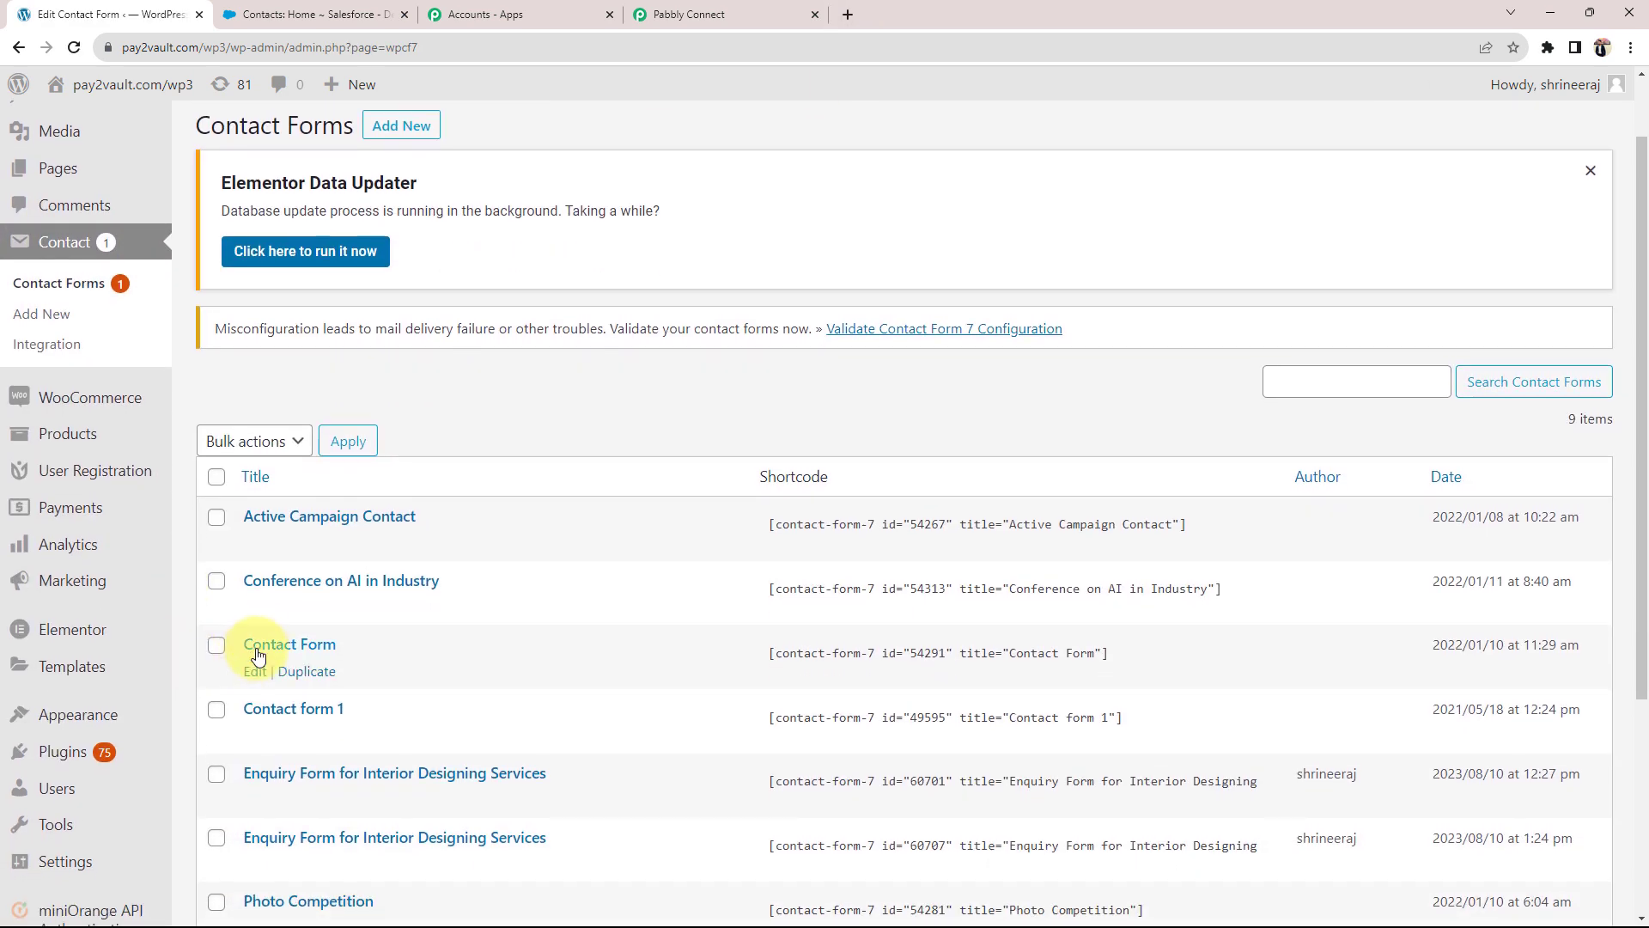
pyautogui.click(258, 650)
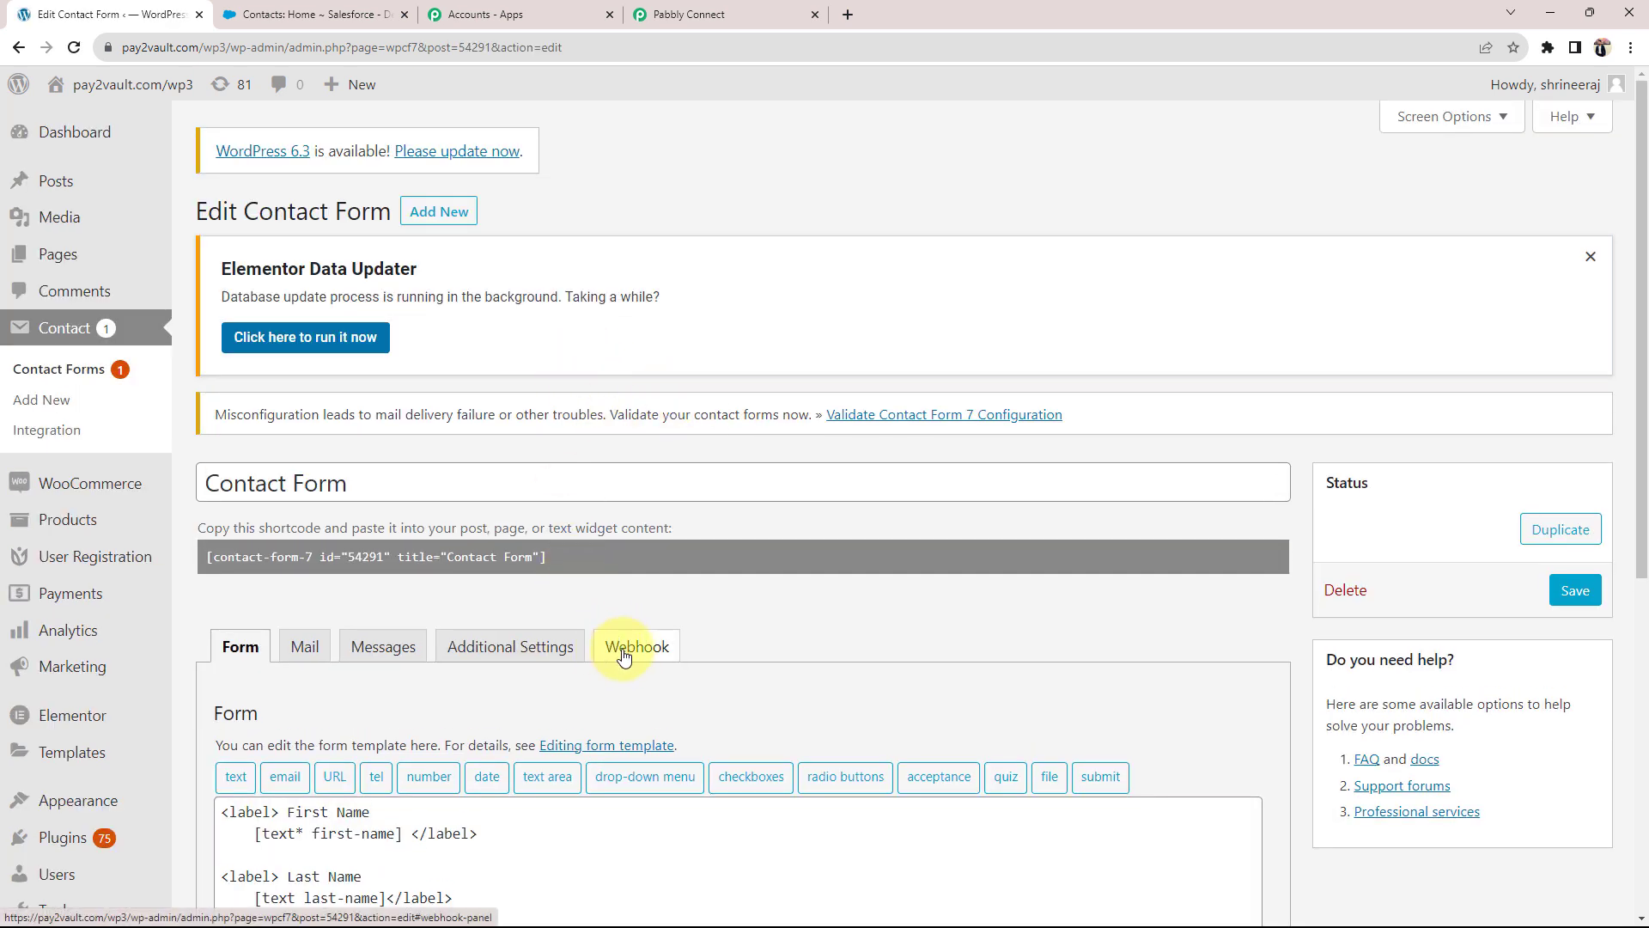
pyautogui.click(659, 11)
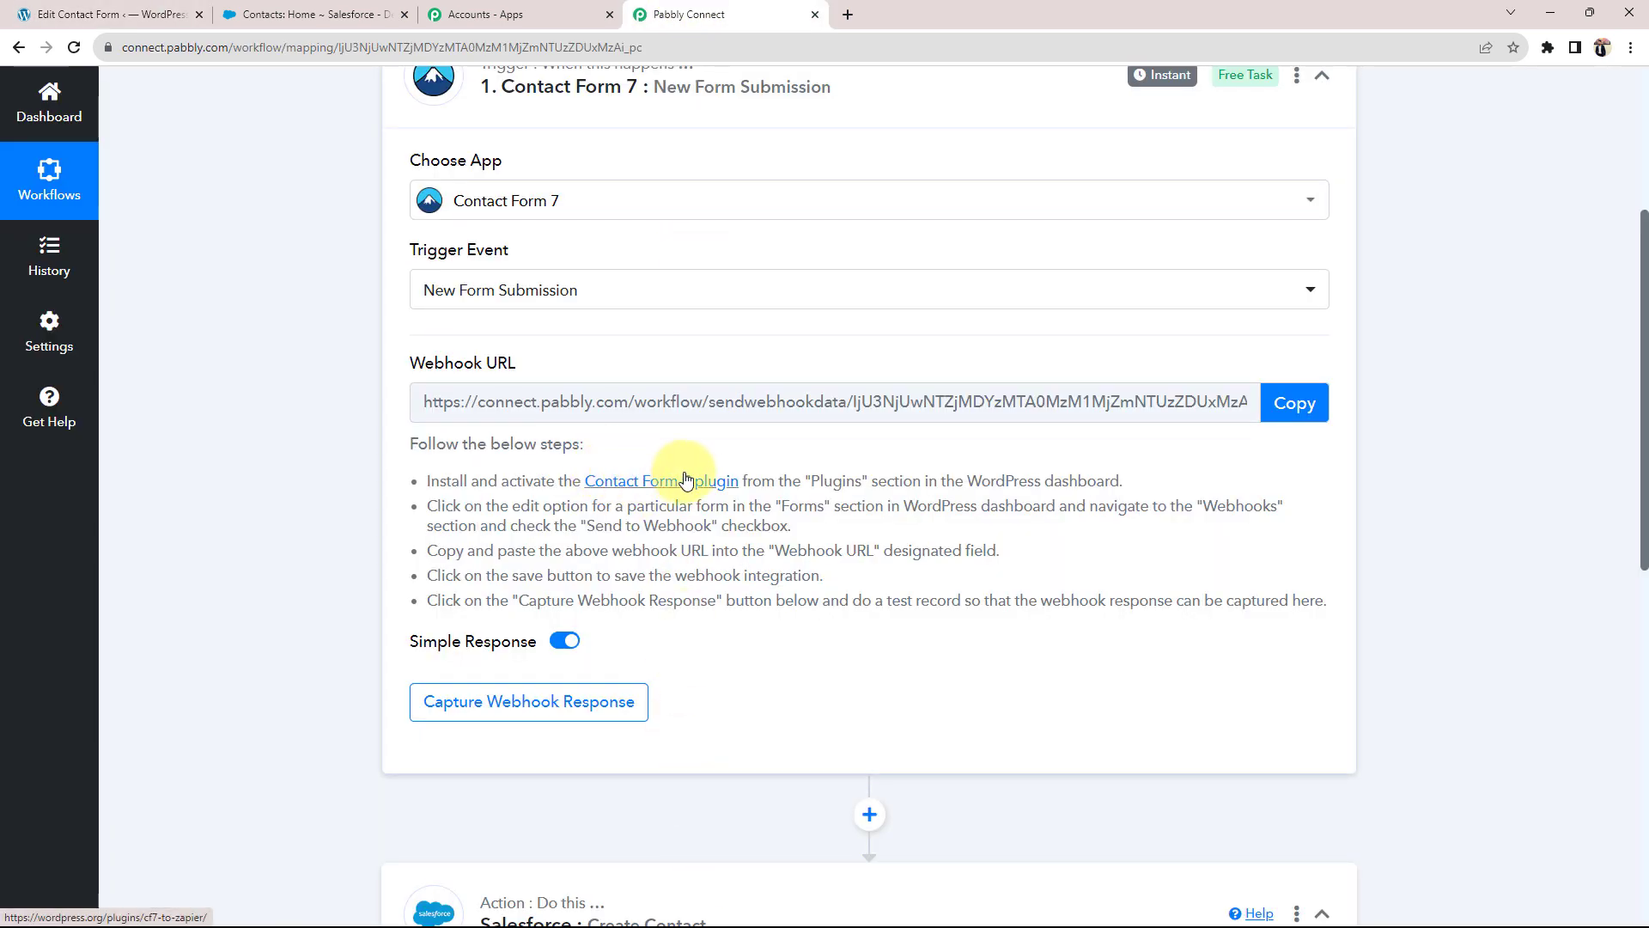
pyautogui.click(112, 14)
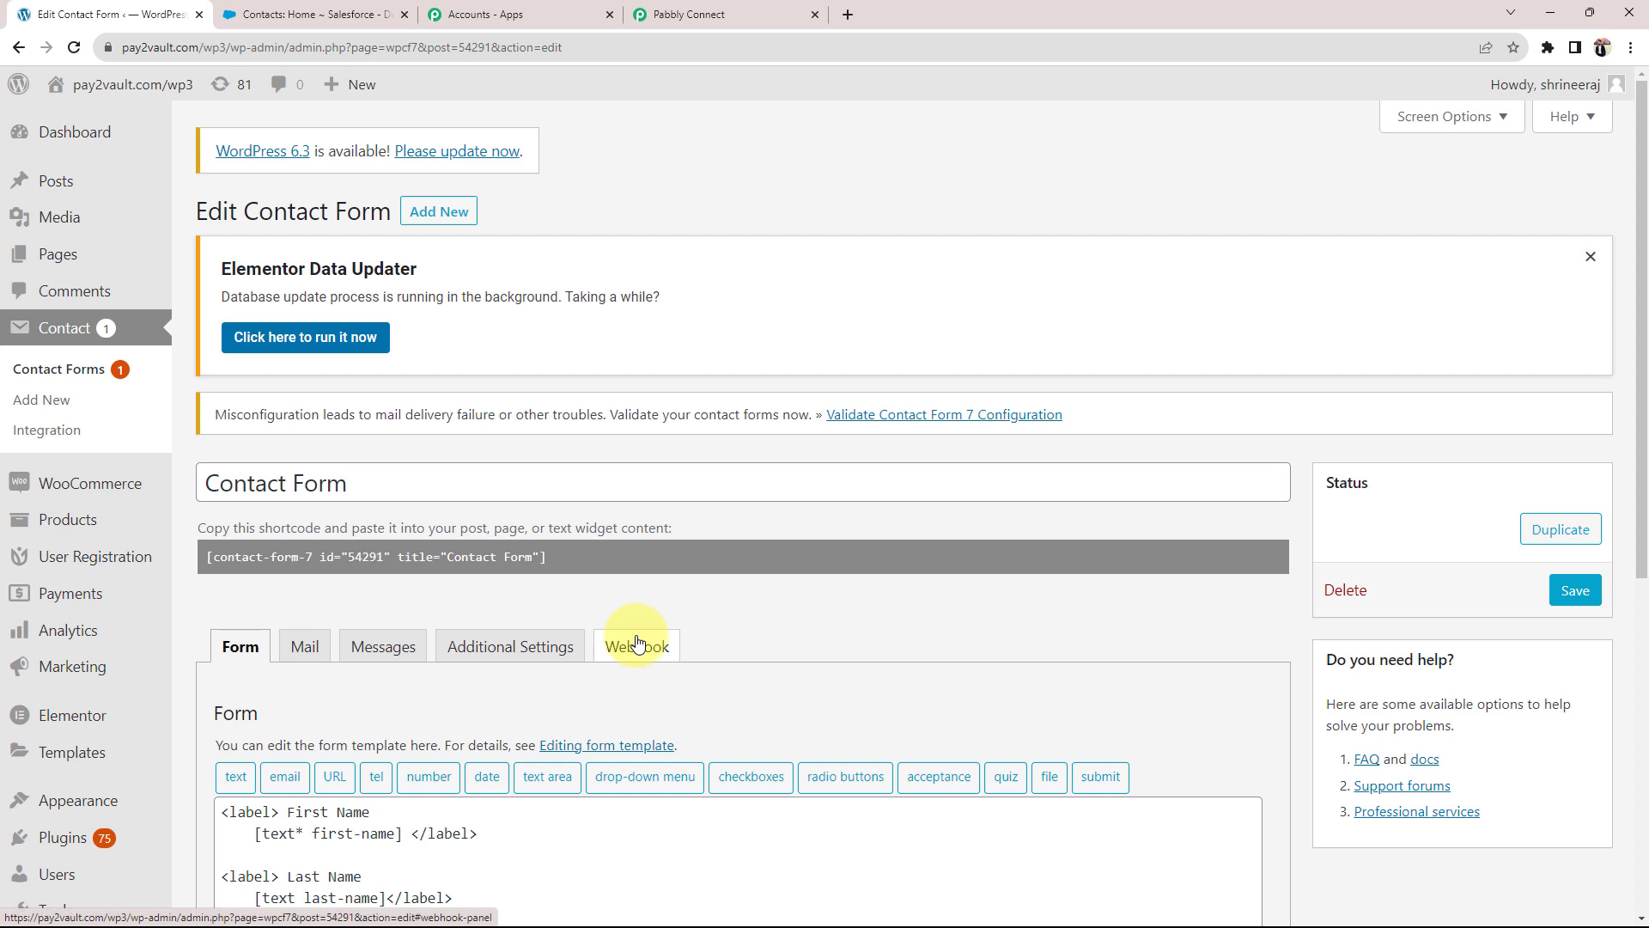
pyautogui.scroll(-3, 637, 646)
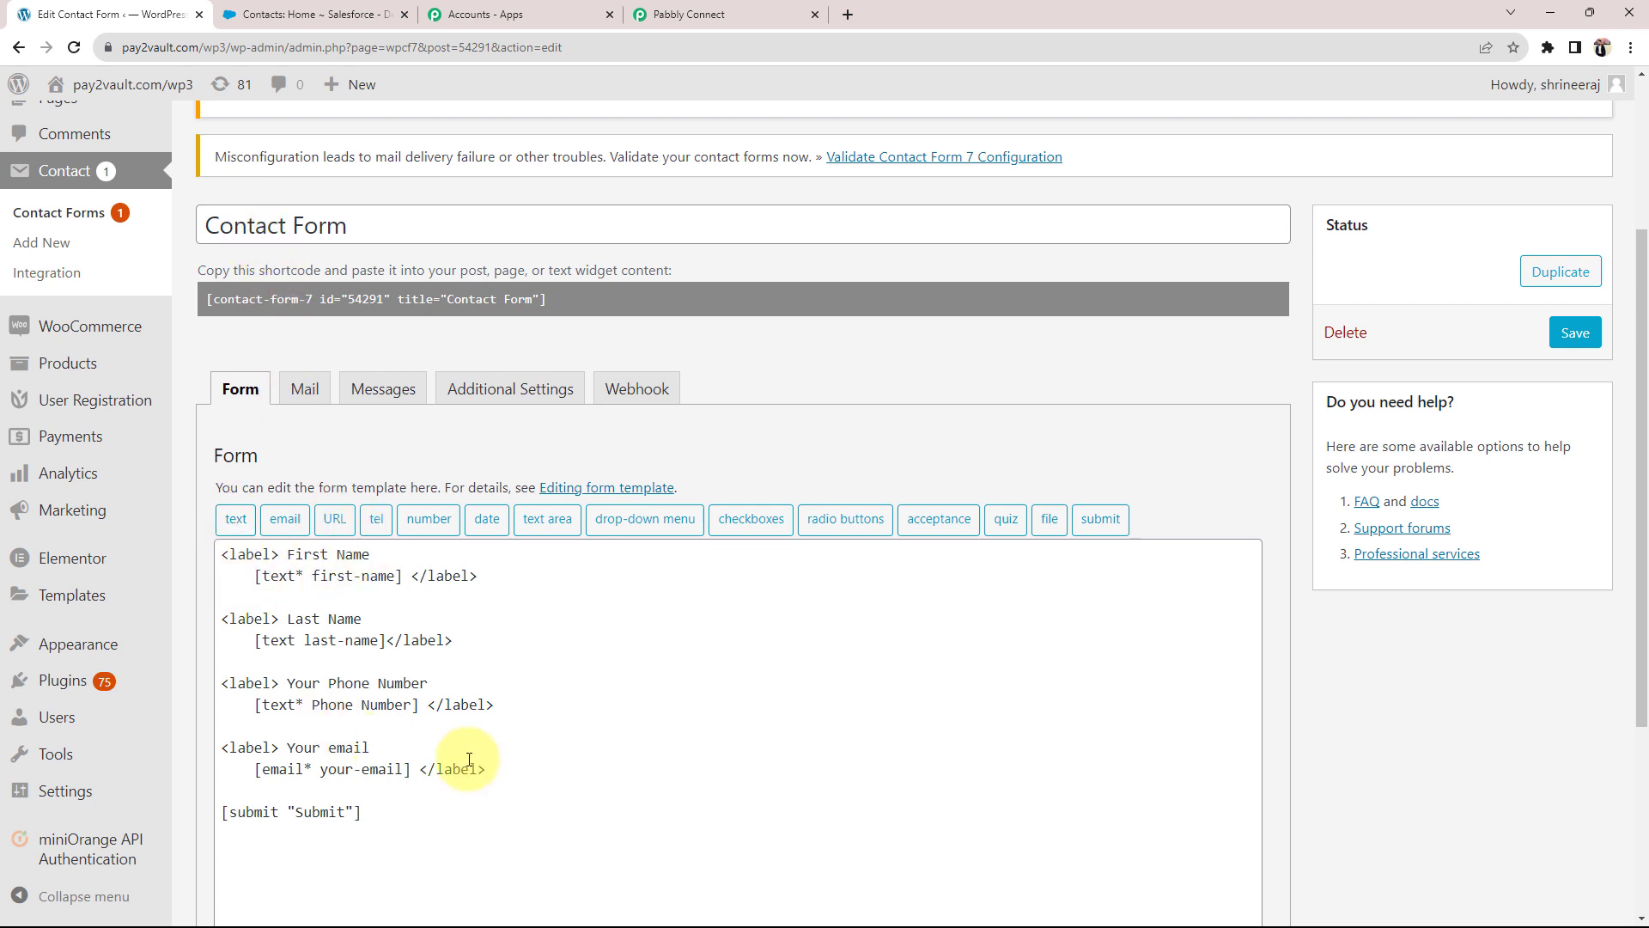
pyautogui.click(642, 402)
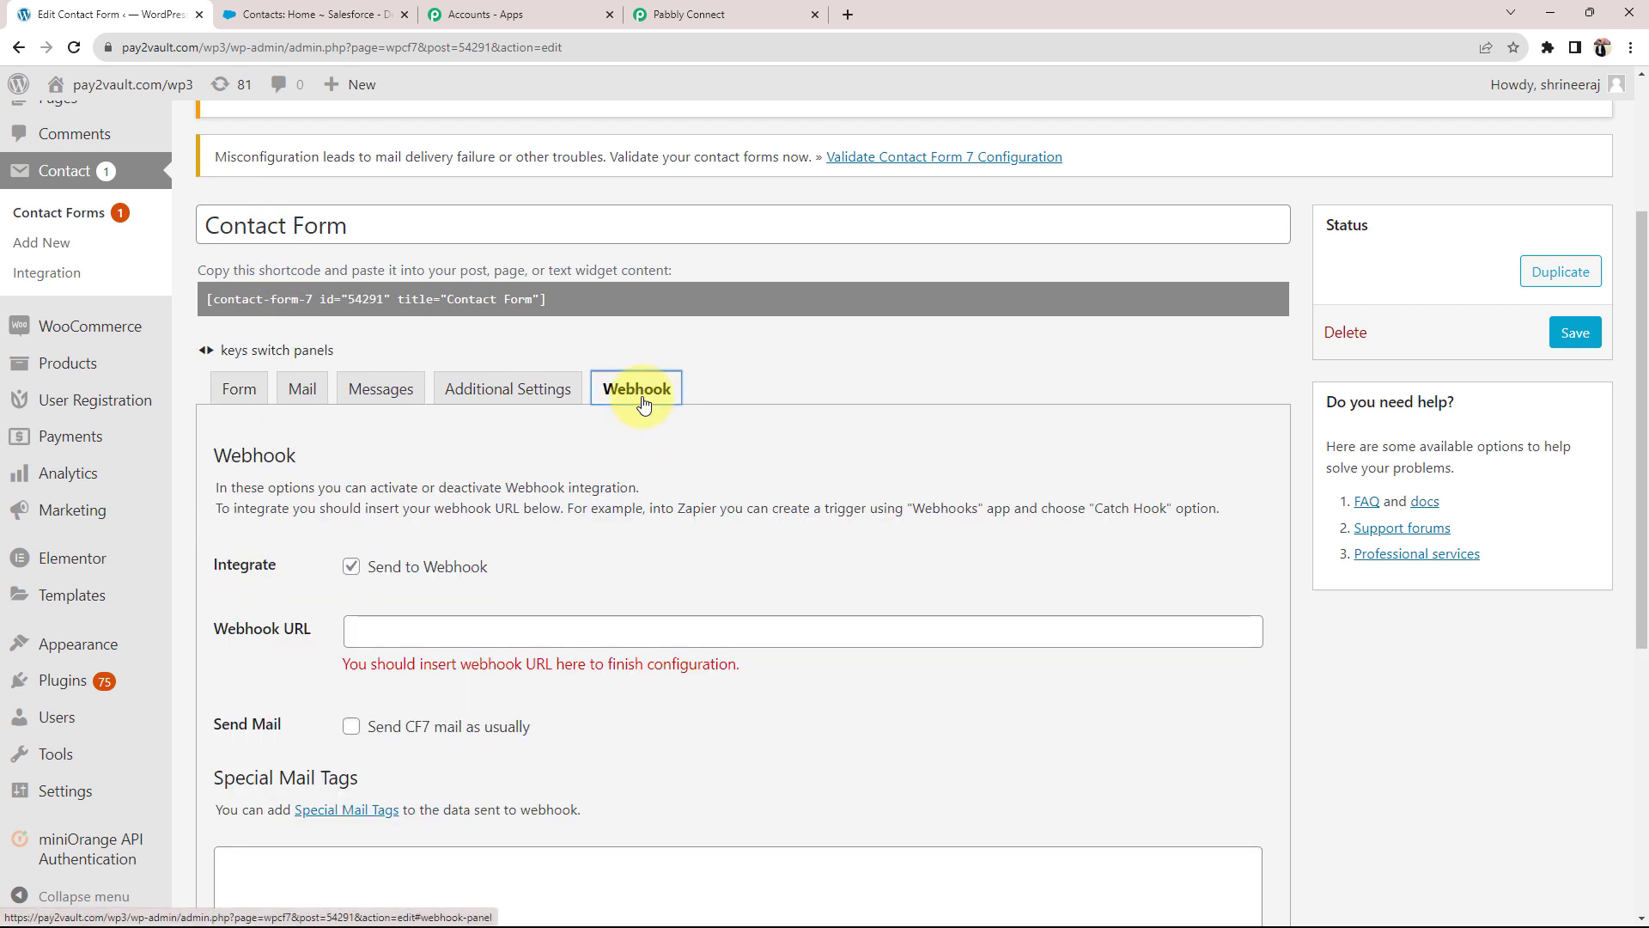
pyautogui.click(224, 634)
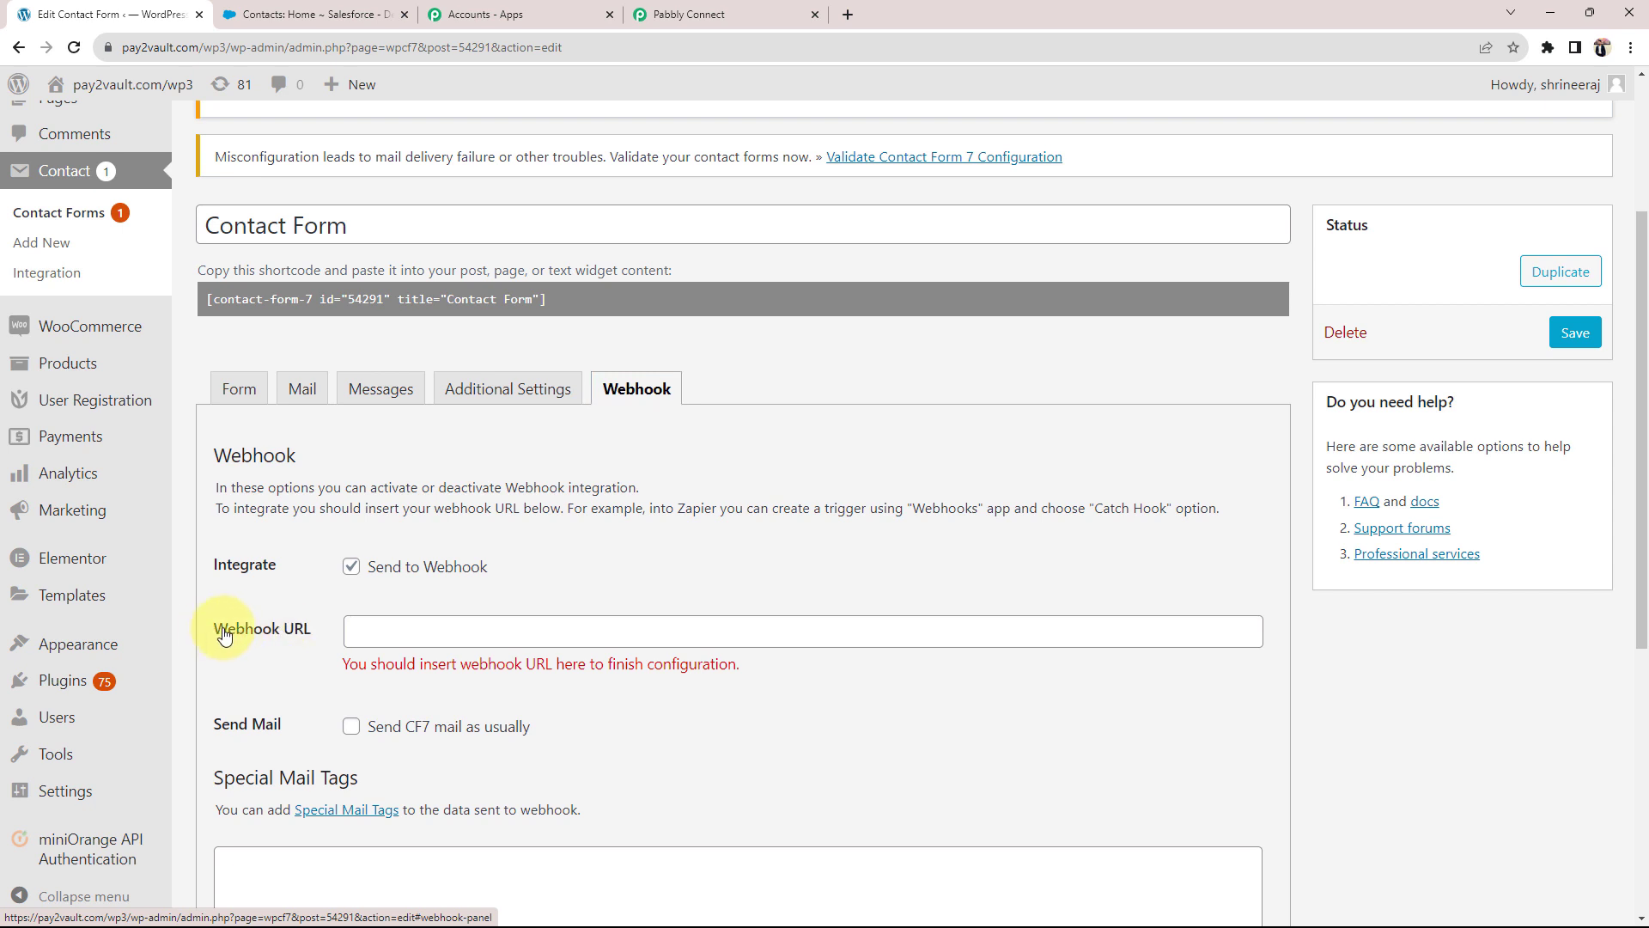
pyautogui.moveTo(221, 632); pyautogui.dragTo(300, 630)
pyautogui.click(302, 598)
pyautogui.click(726, 14)
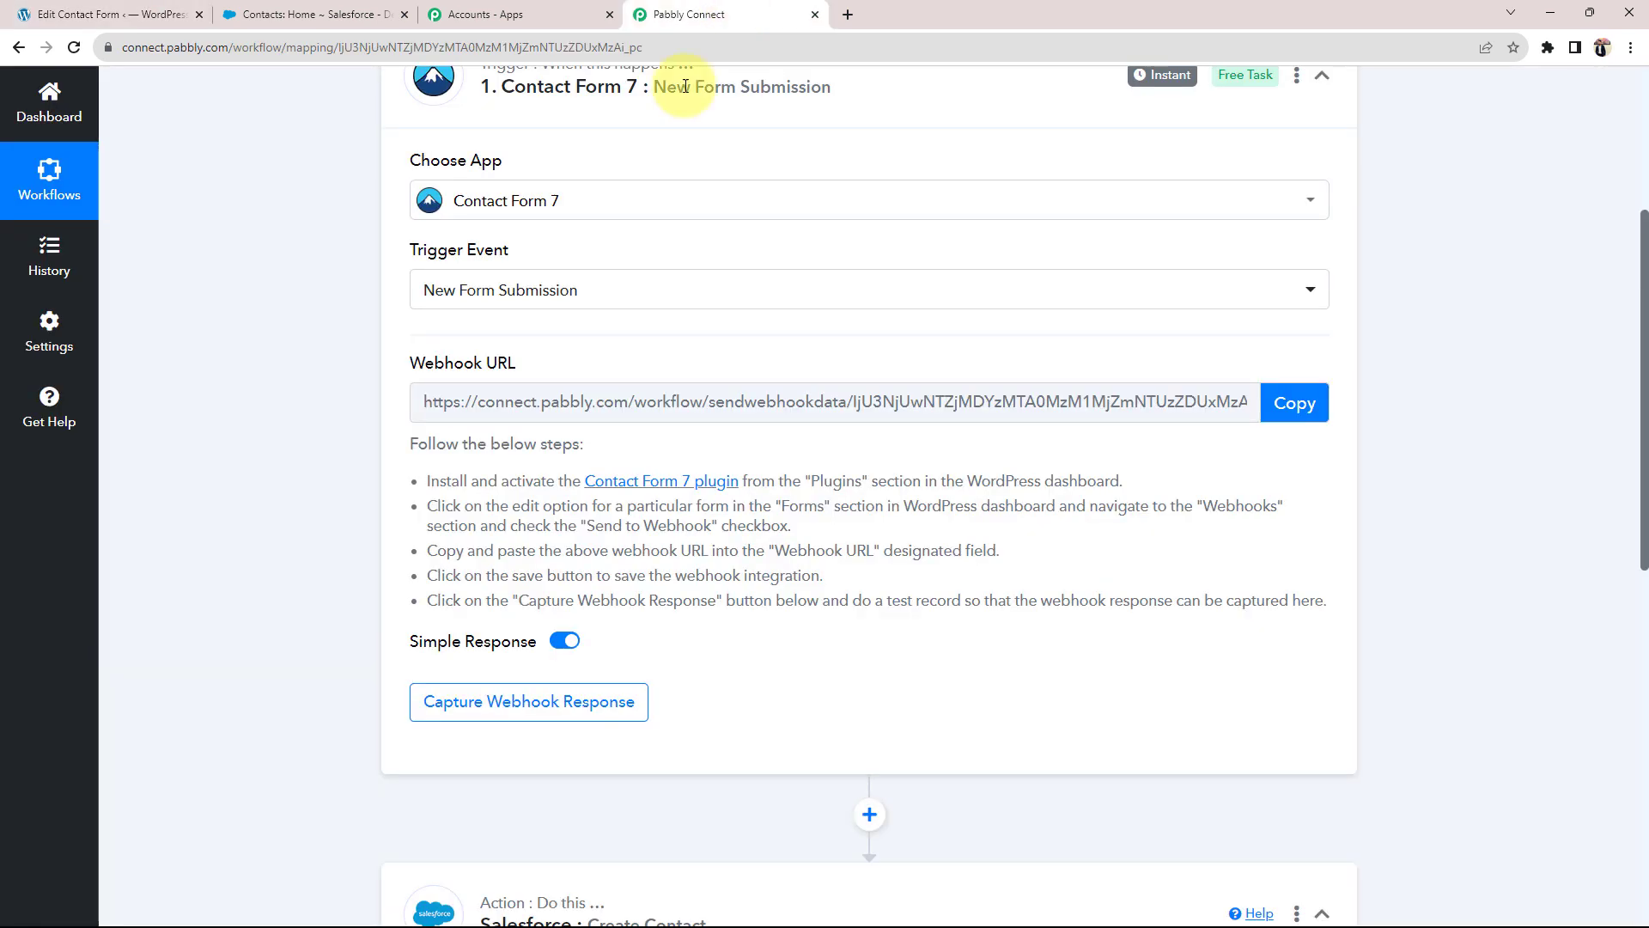
# Step: Copy the Pabbly trigger's webhook URL into the contact form's Webhook URL field
pyautogui.moveTo(557, 364)
pyautogui.moveTo(423, 363); pyautogui.dragTo(1340, 421)
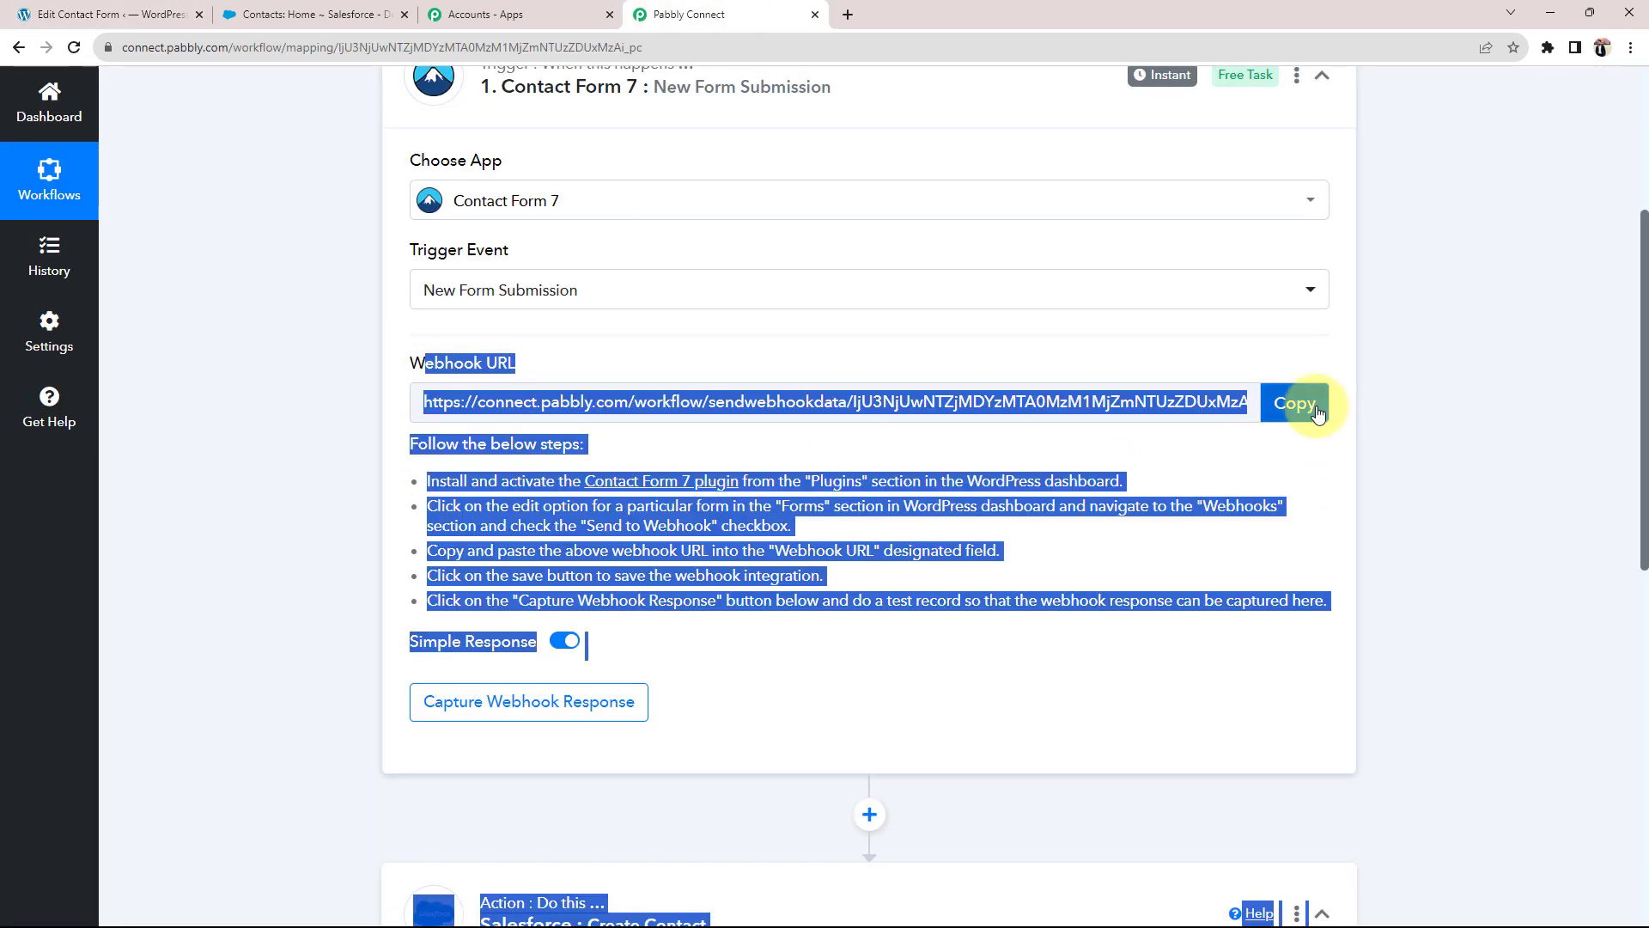
pyautogui.click(1317, 407)
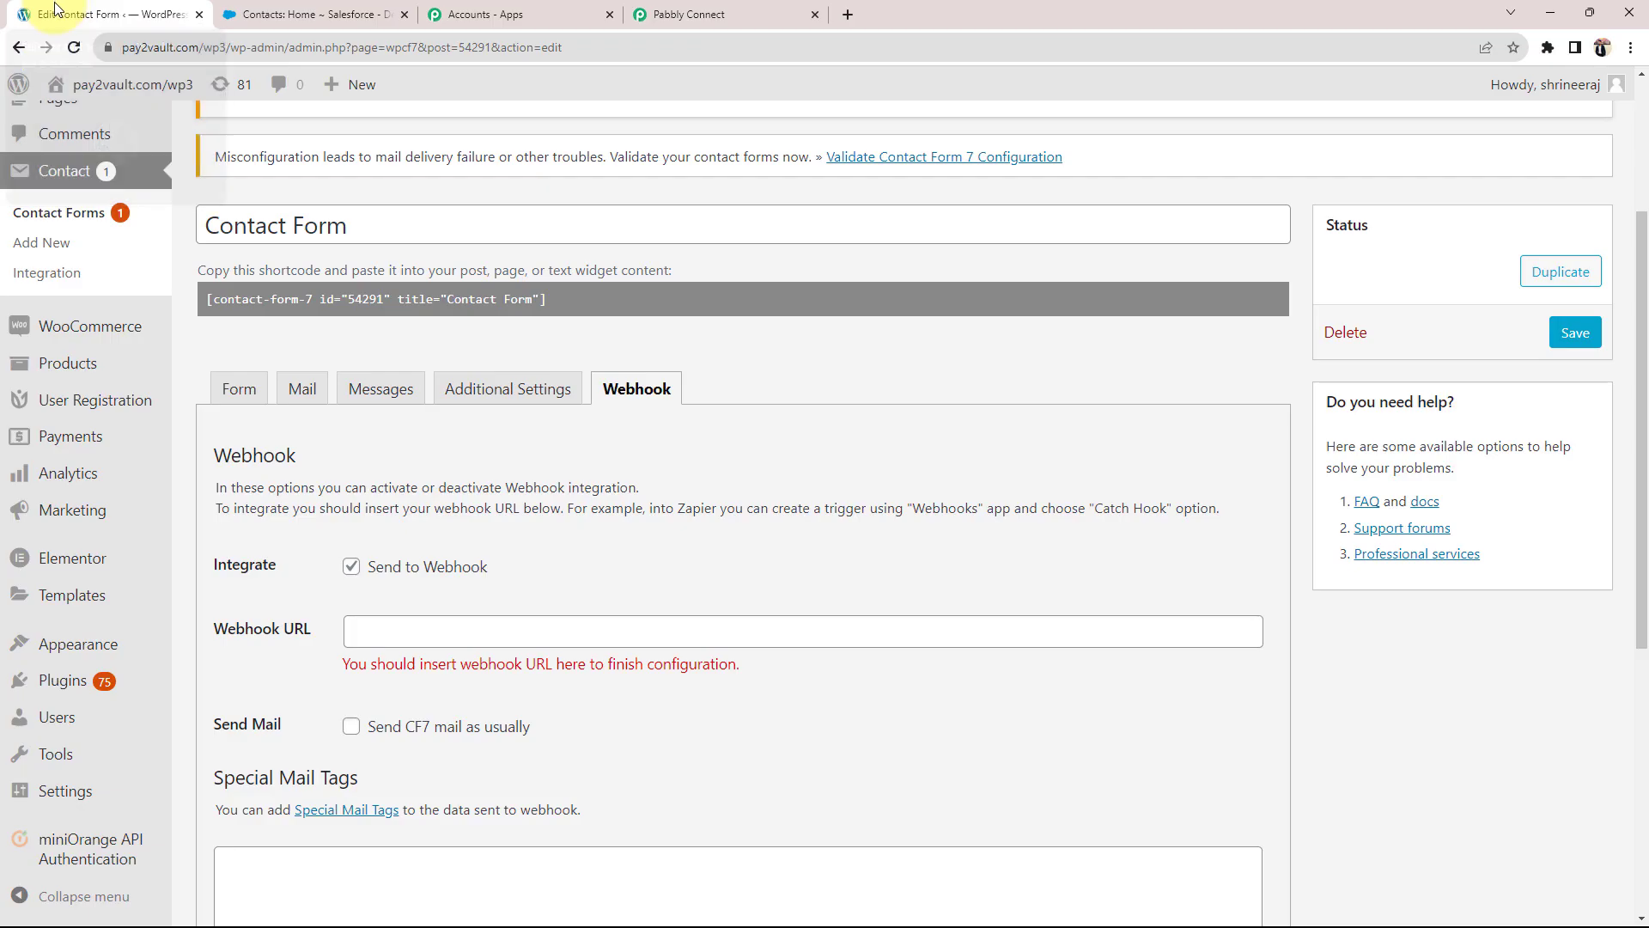
pyautogui.click(58, 8)
pyautogui.click(450, 644)
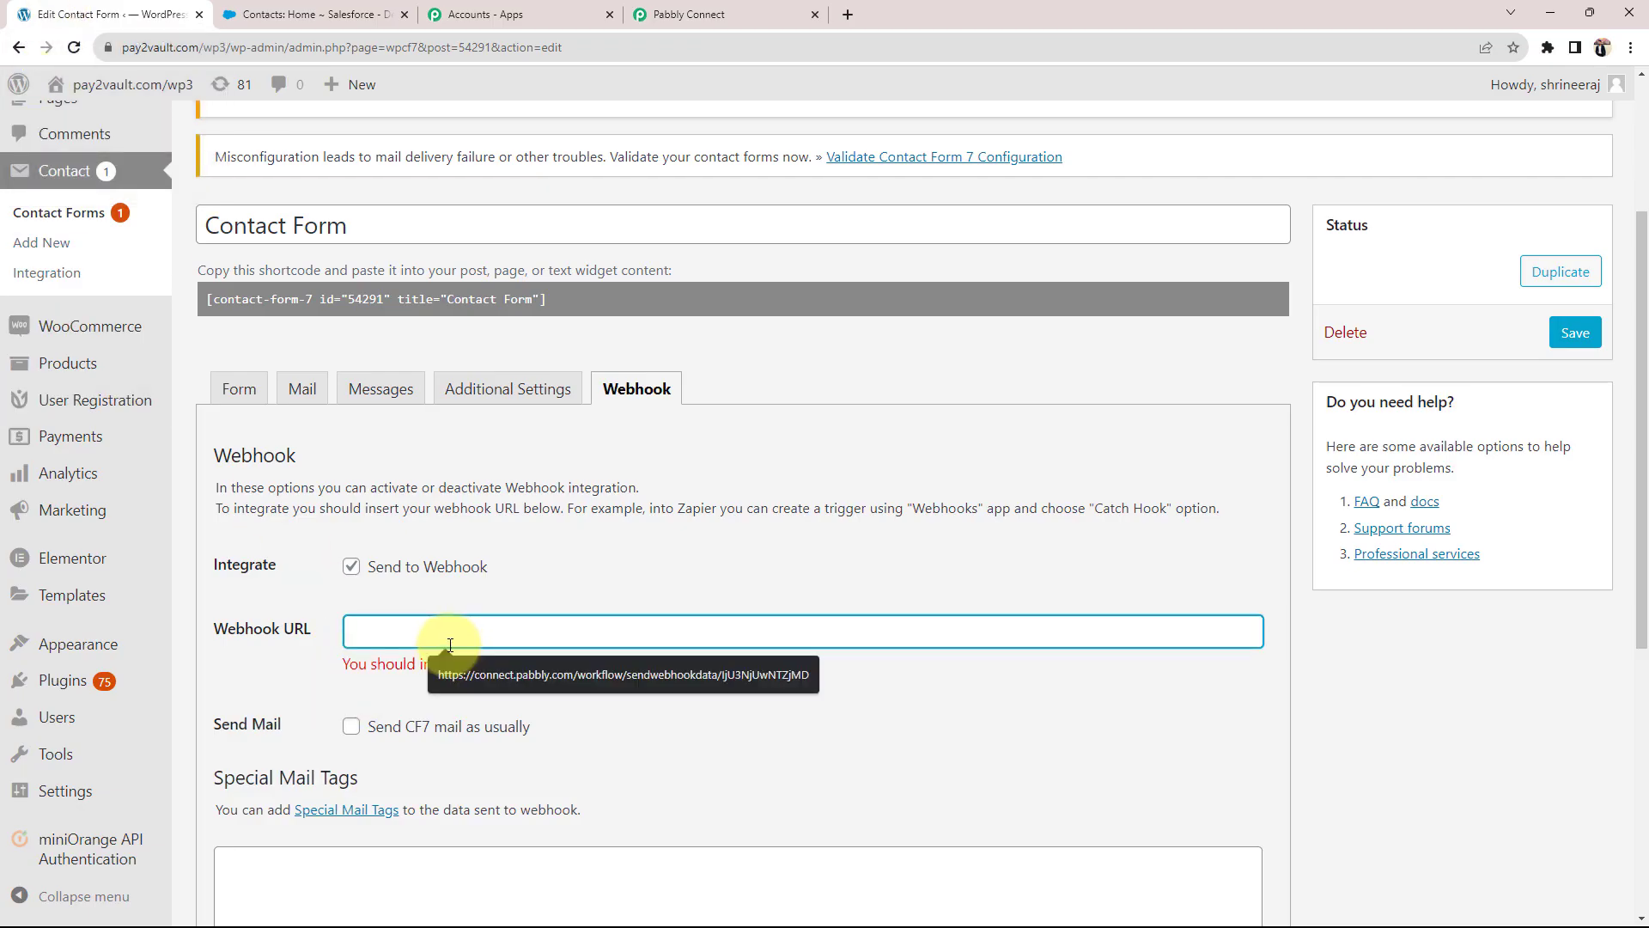
# Step: Save the WordPress contact form with the new webhook settings
pyautogui.click(626, 731)
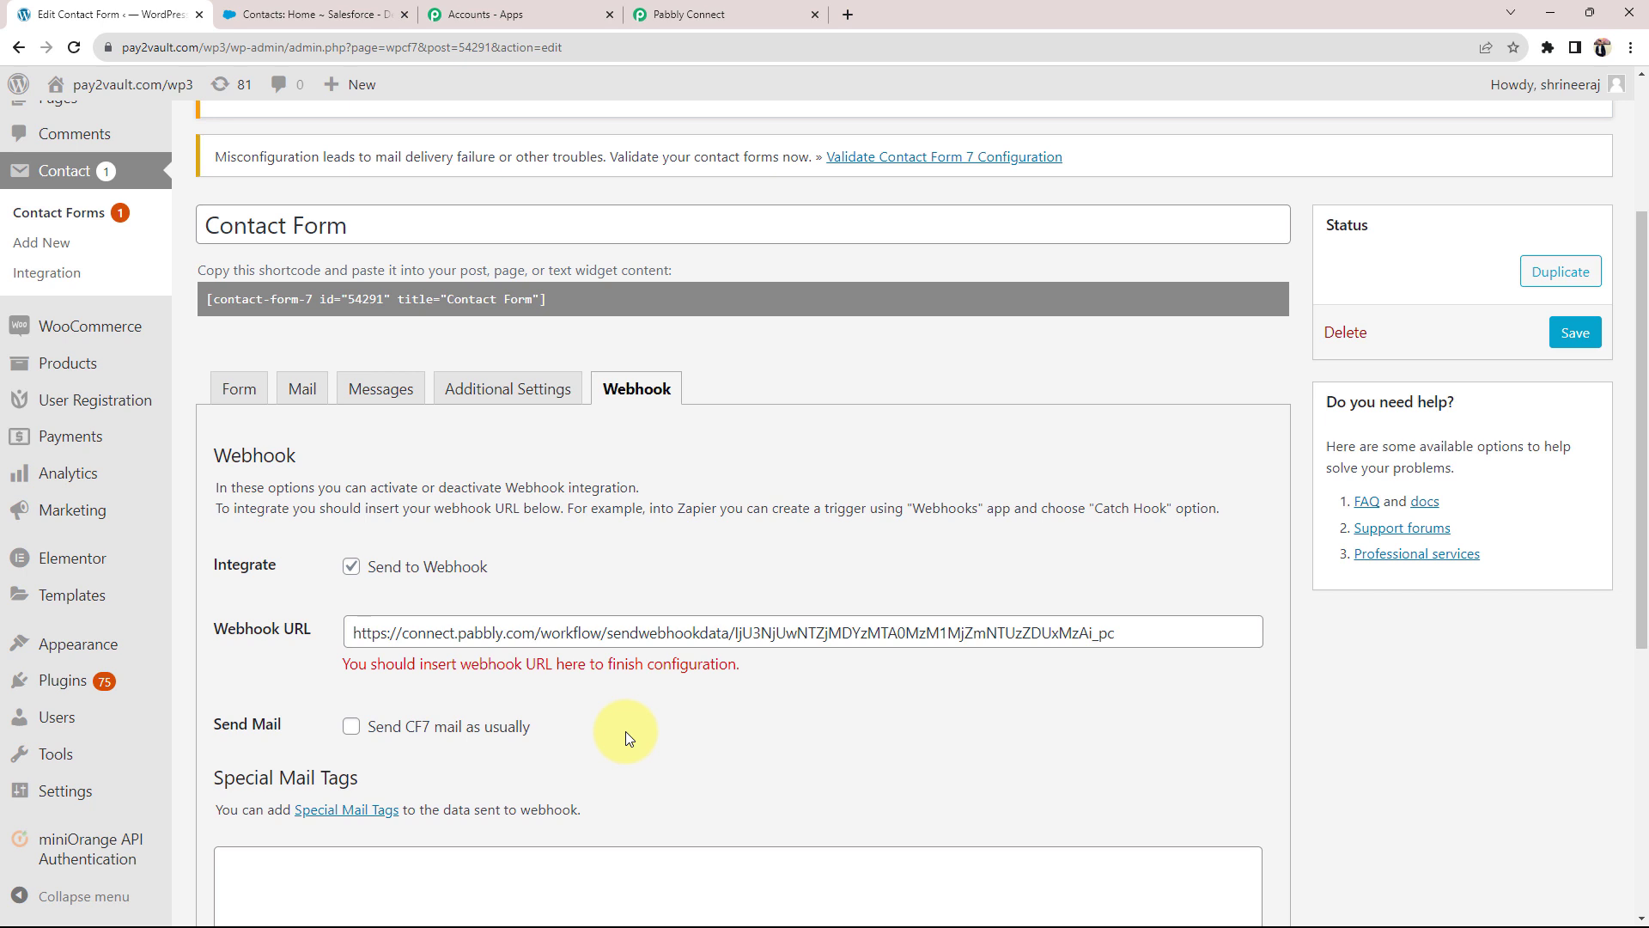
pyautogui.scroll(-2, 626, 730)
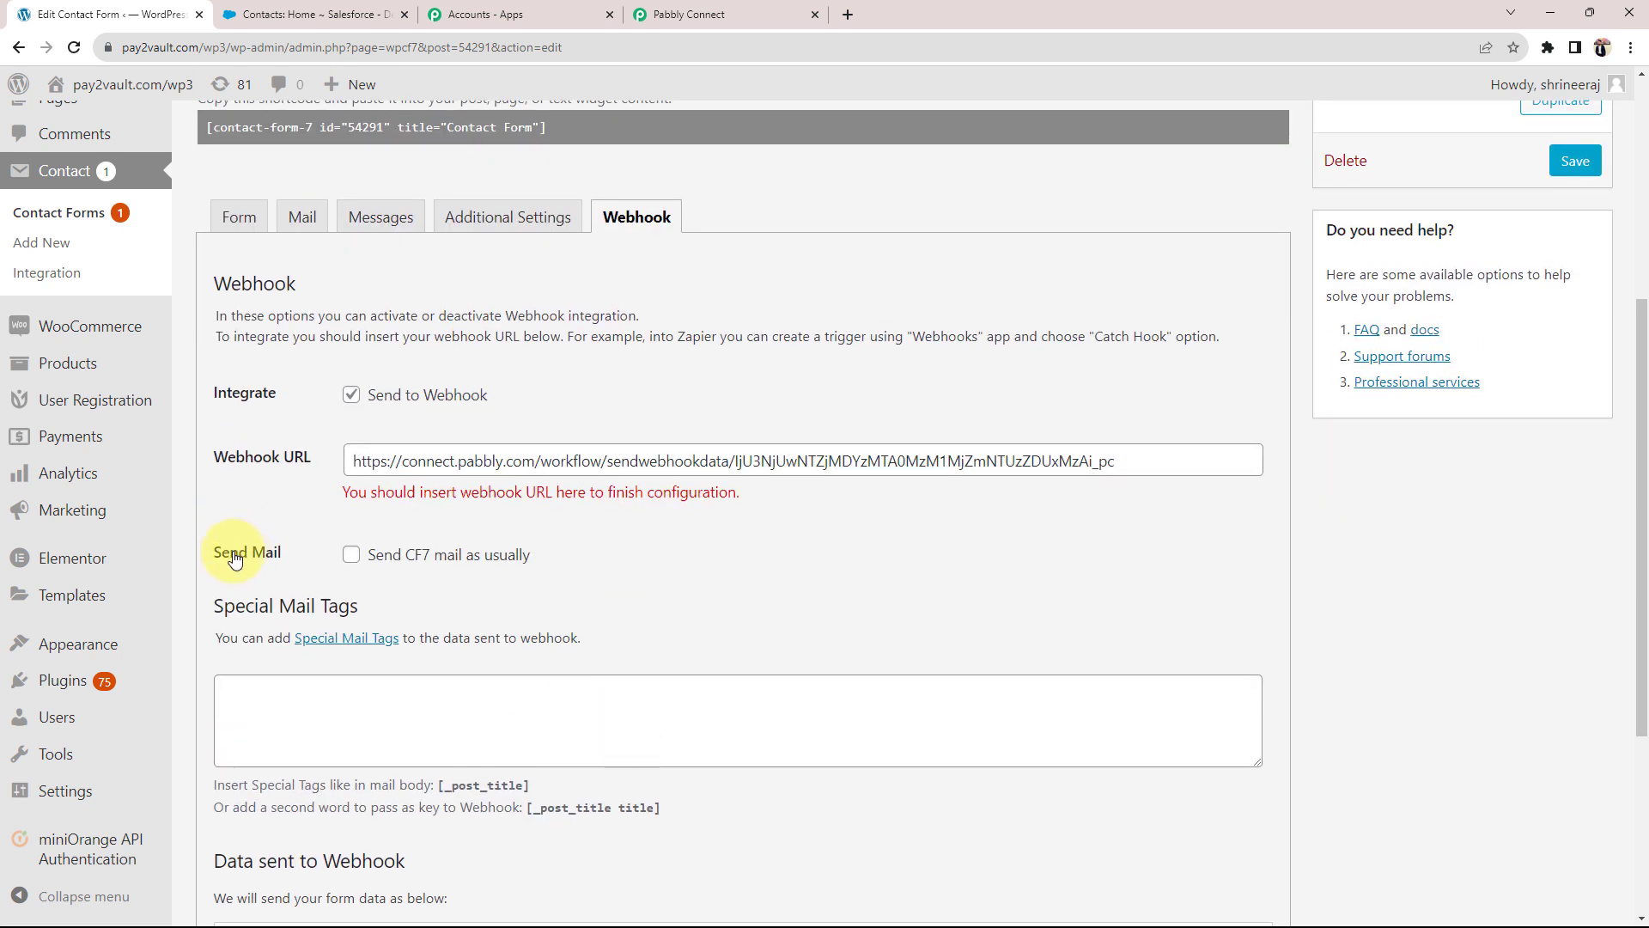
pyautogui.moveTo(229, 552); pyautogui.dragTo(278, 557)
pyautogui.click(773, 582)
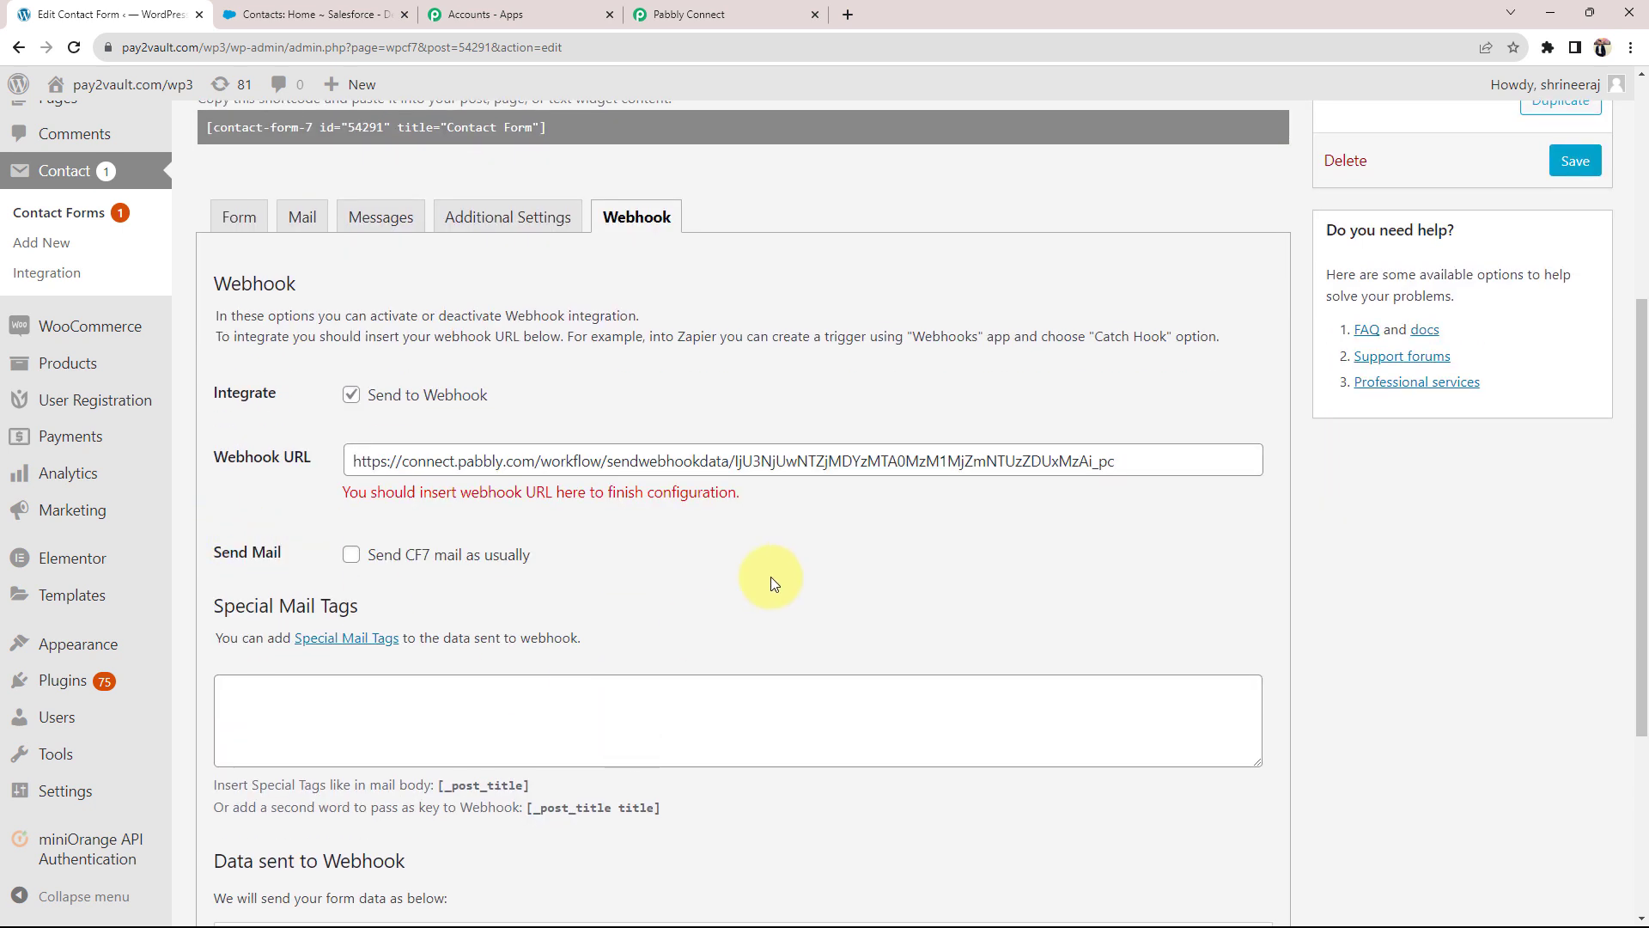
pyautogui.scroll(-3, 283, 595)
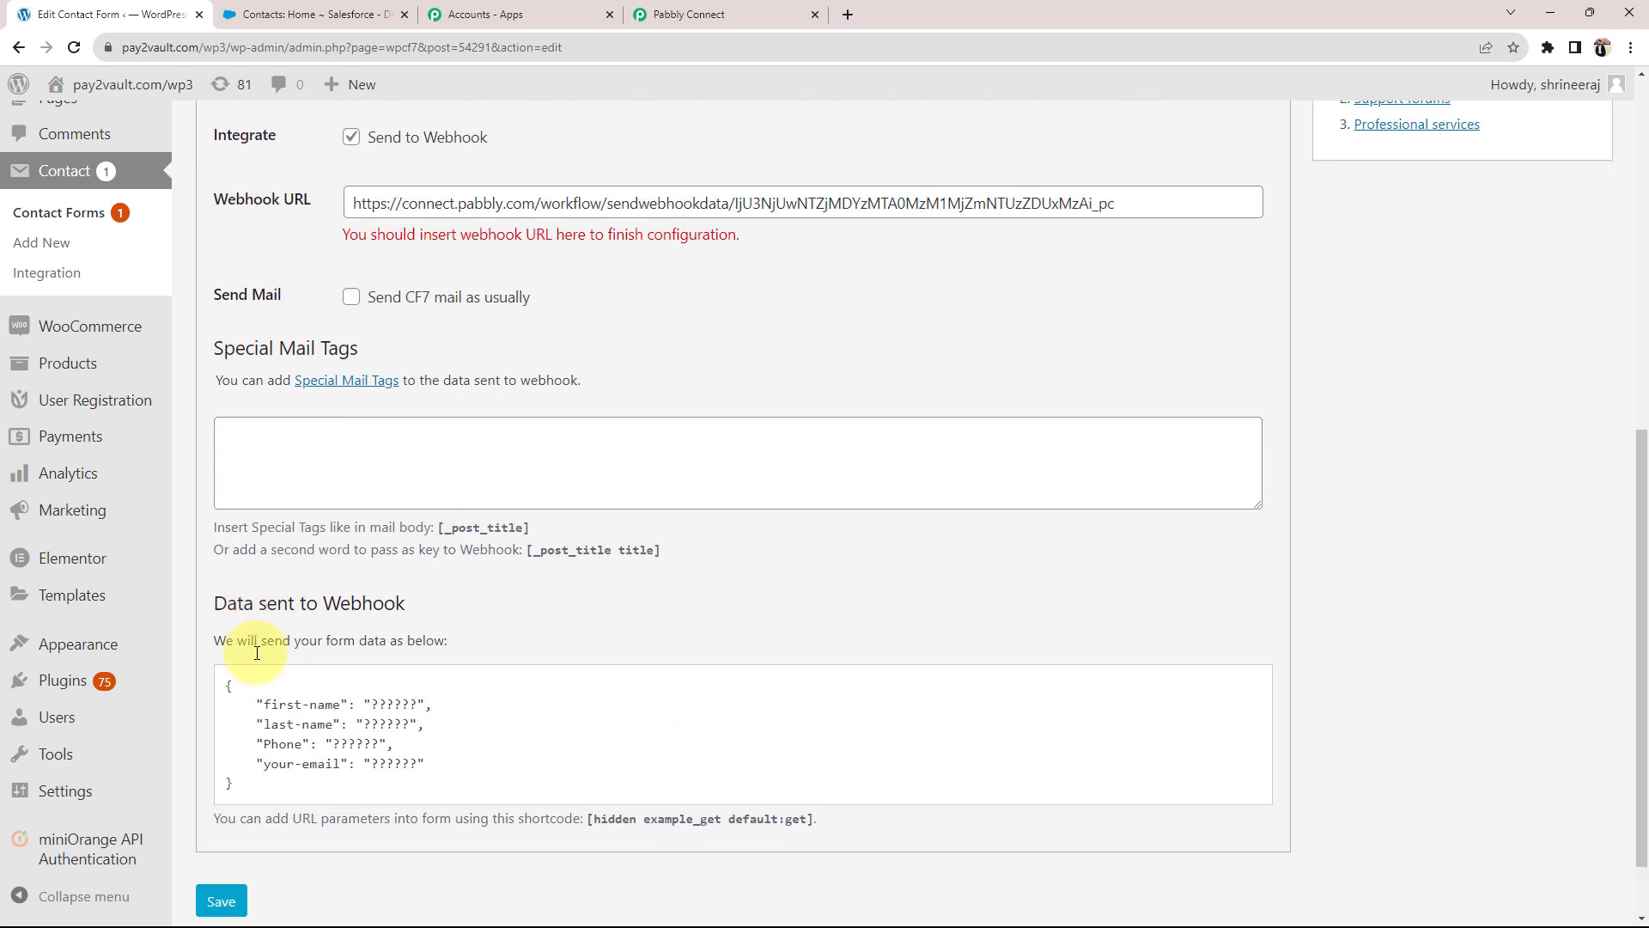
pyautogui.click(221, 902)
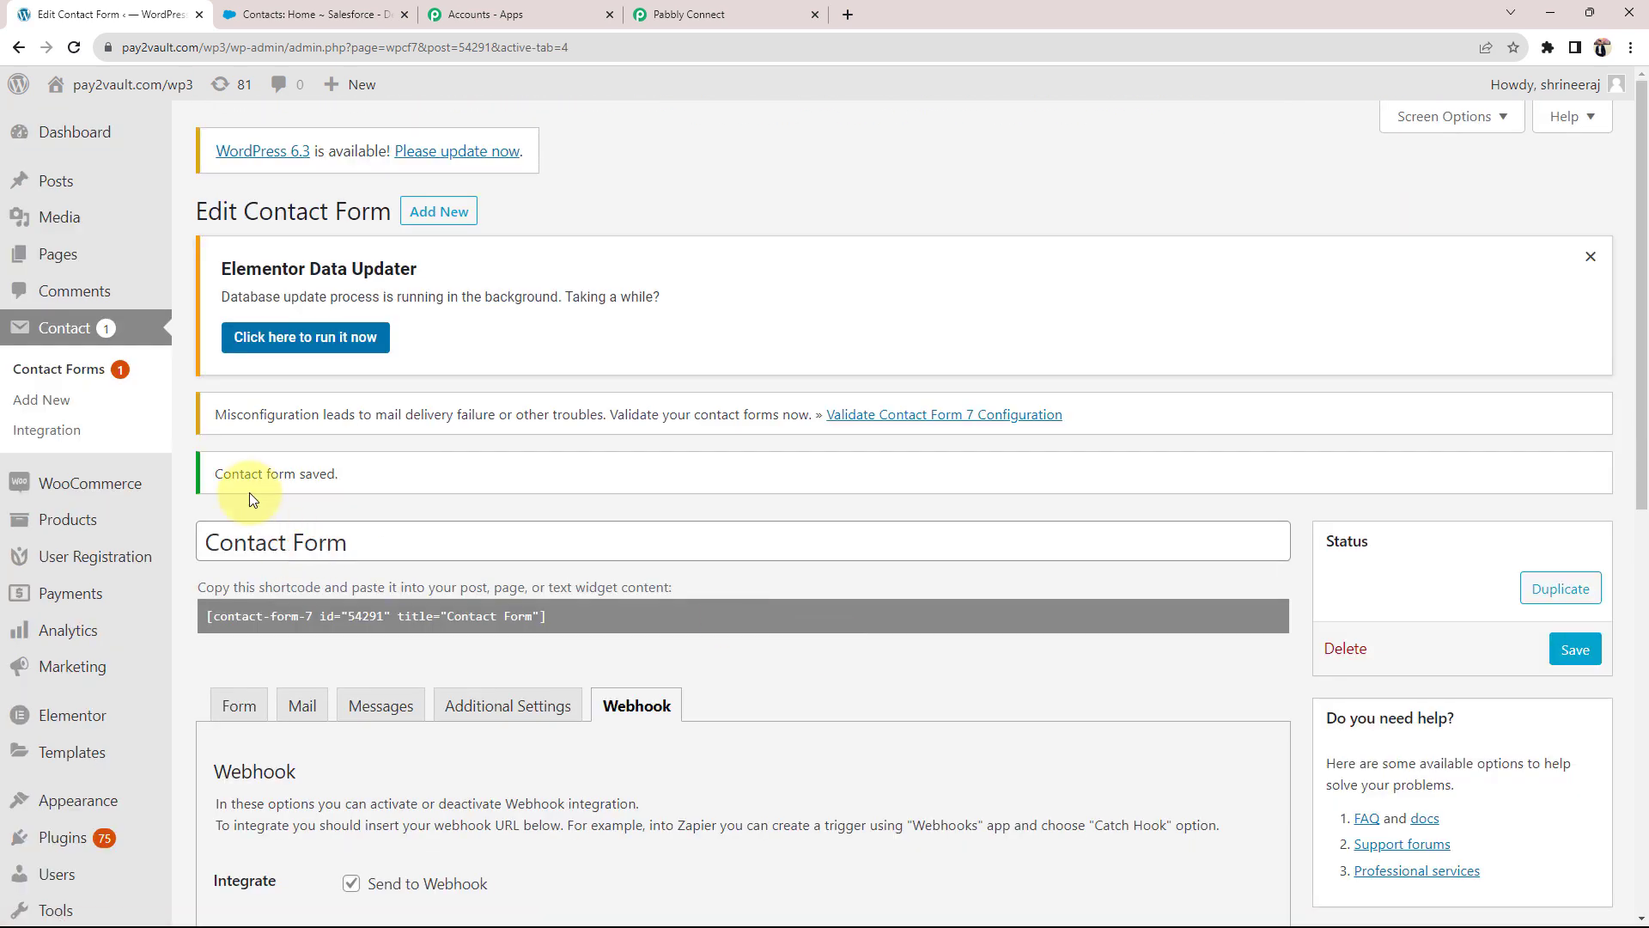
pyautogui.moveTo(217, 486); pyautogui.dragTo(366, 468)
pyautogui.scroll(-2, 430, 517)
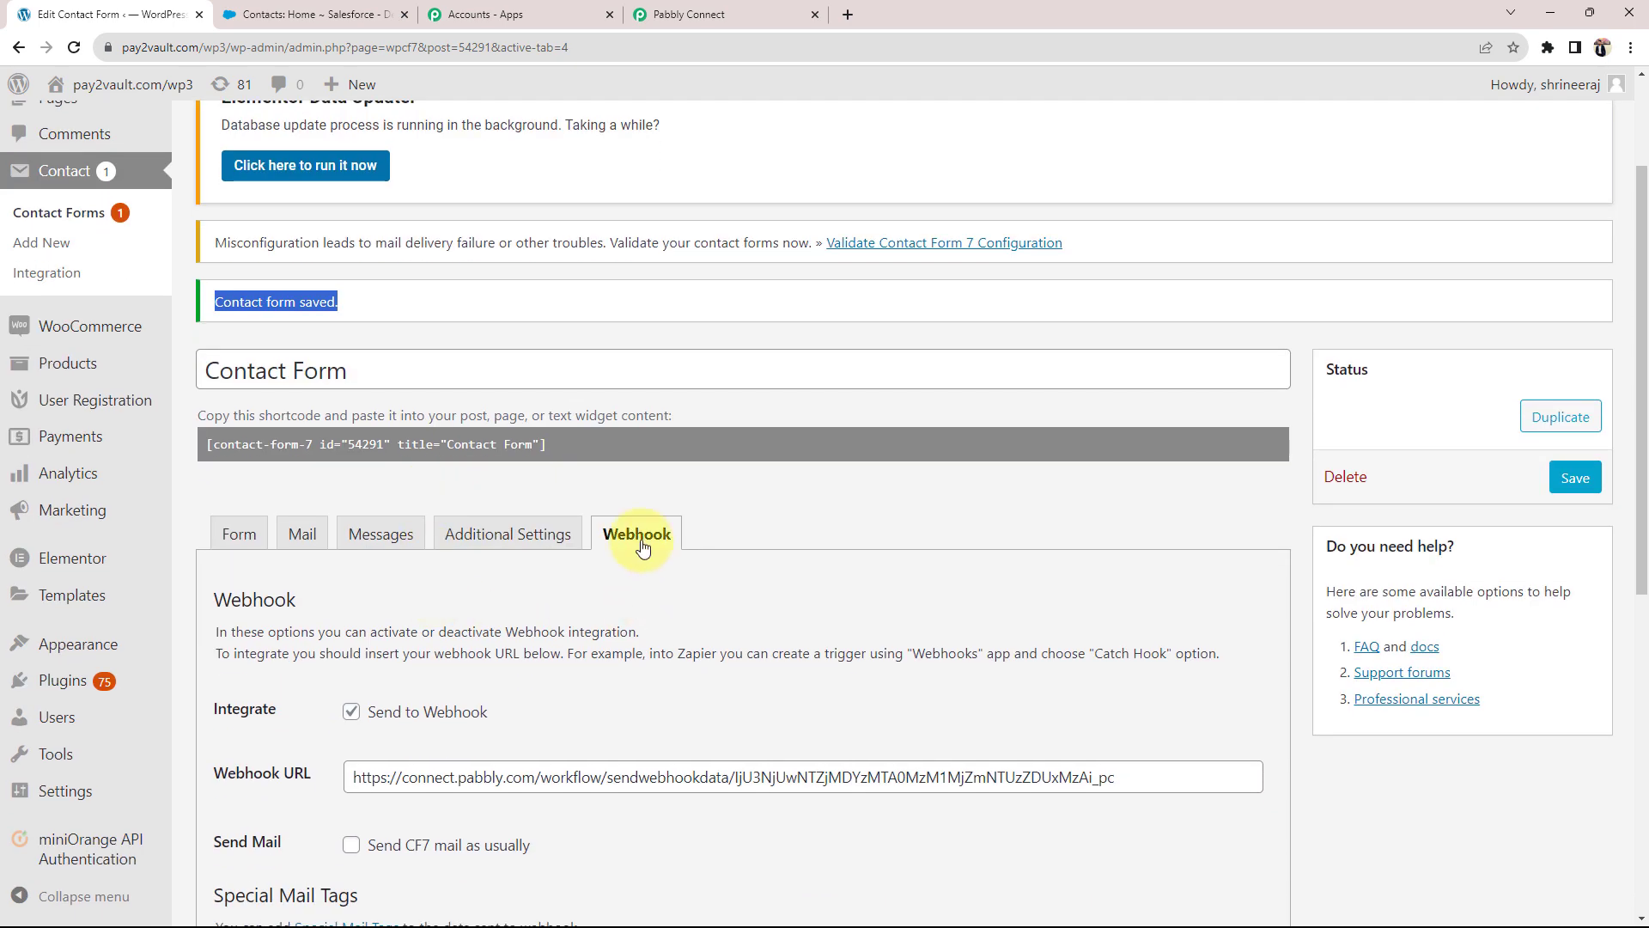
# Step: Confirm Pabbly shows Waiting For Webhook Response, then copy the form's shortcode [contact-form-7 id="54291" title="Contact Form"]
pyautogui.click(697, 15)
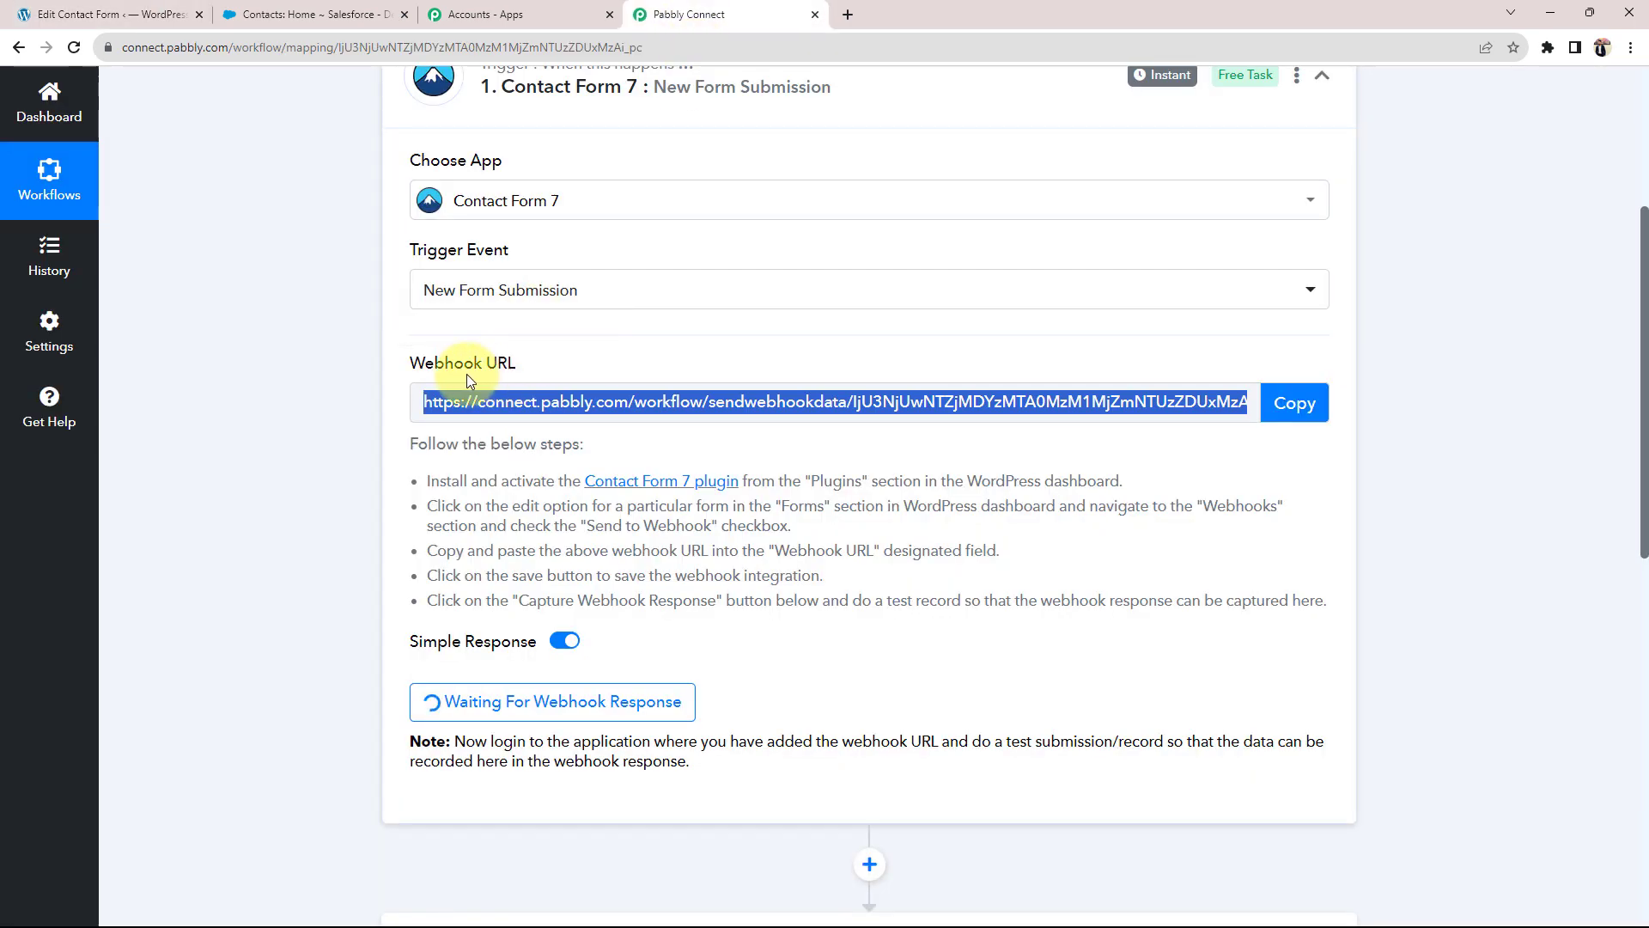
pyautogui.click(112, 14)
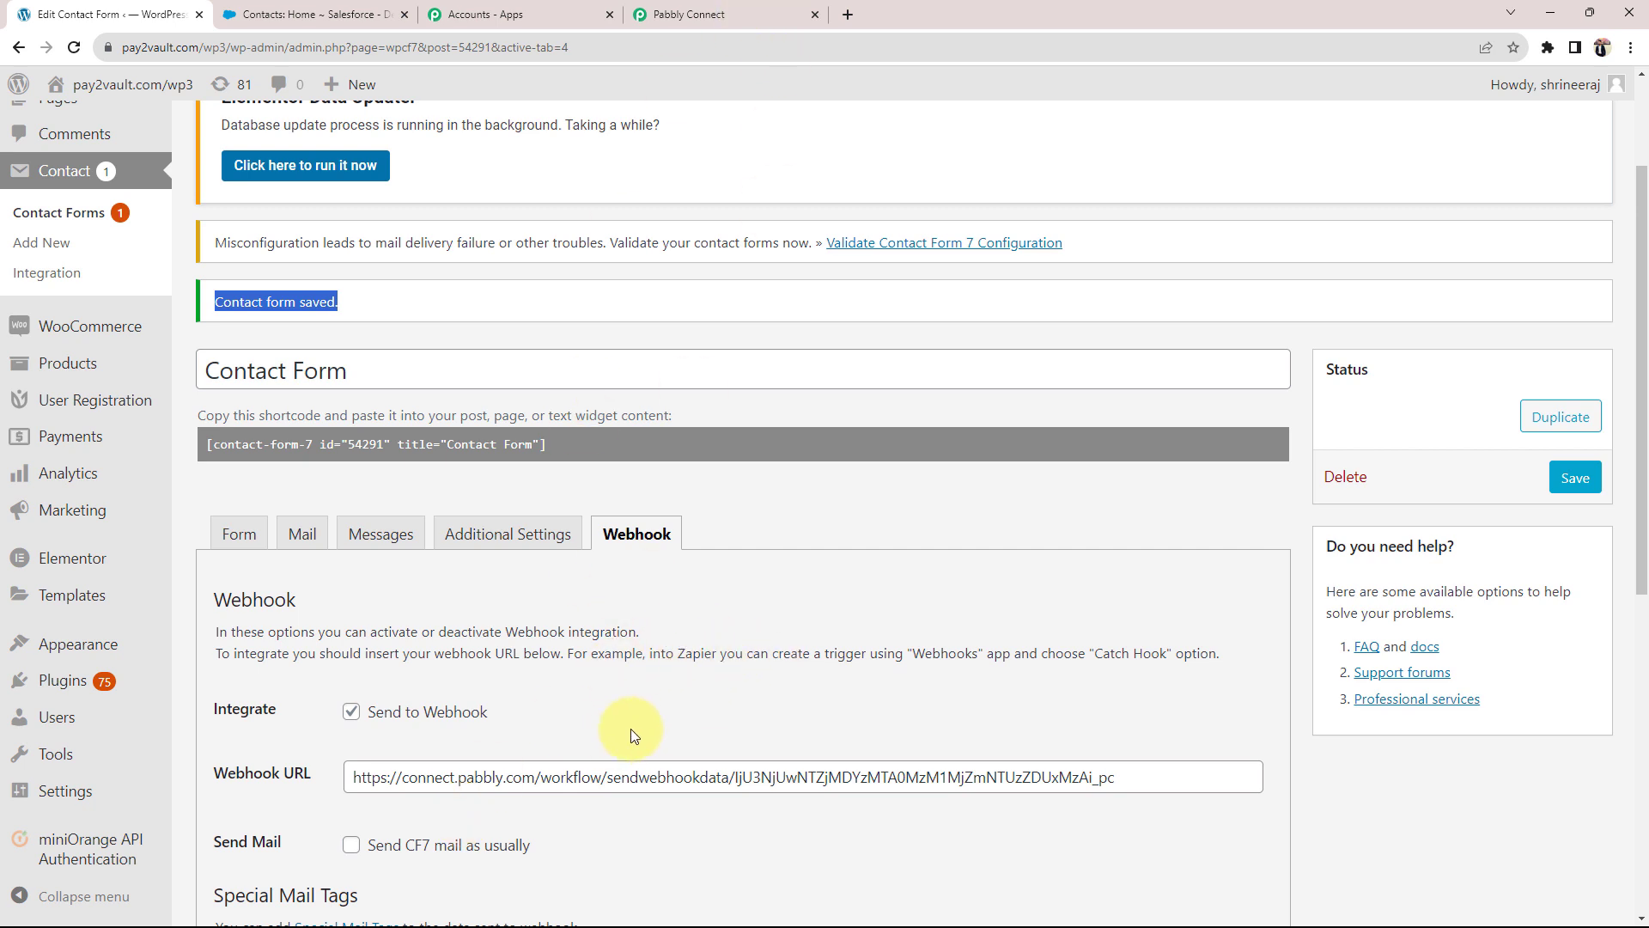
pyautogui.scroll(-1, 567, 684)
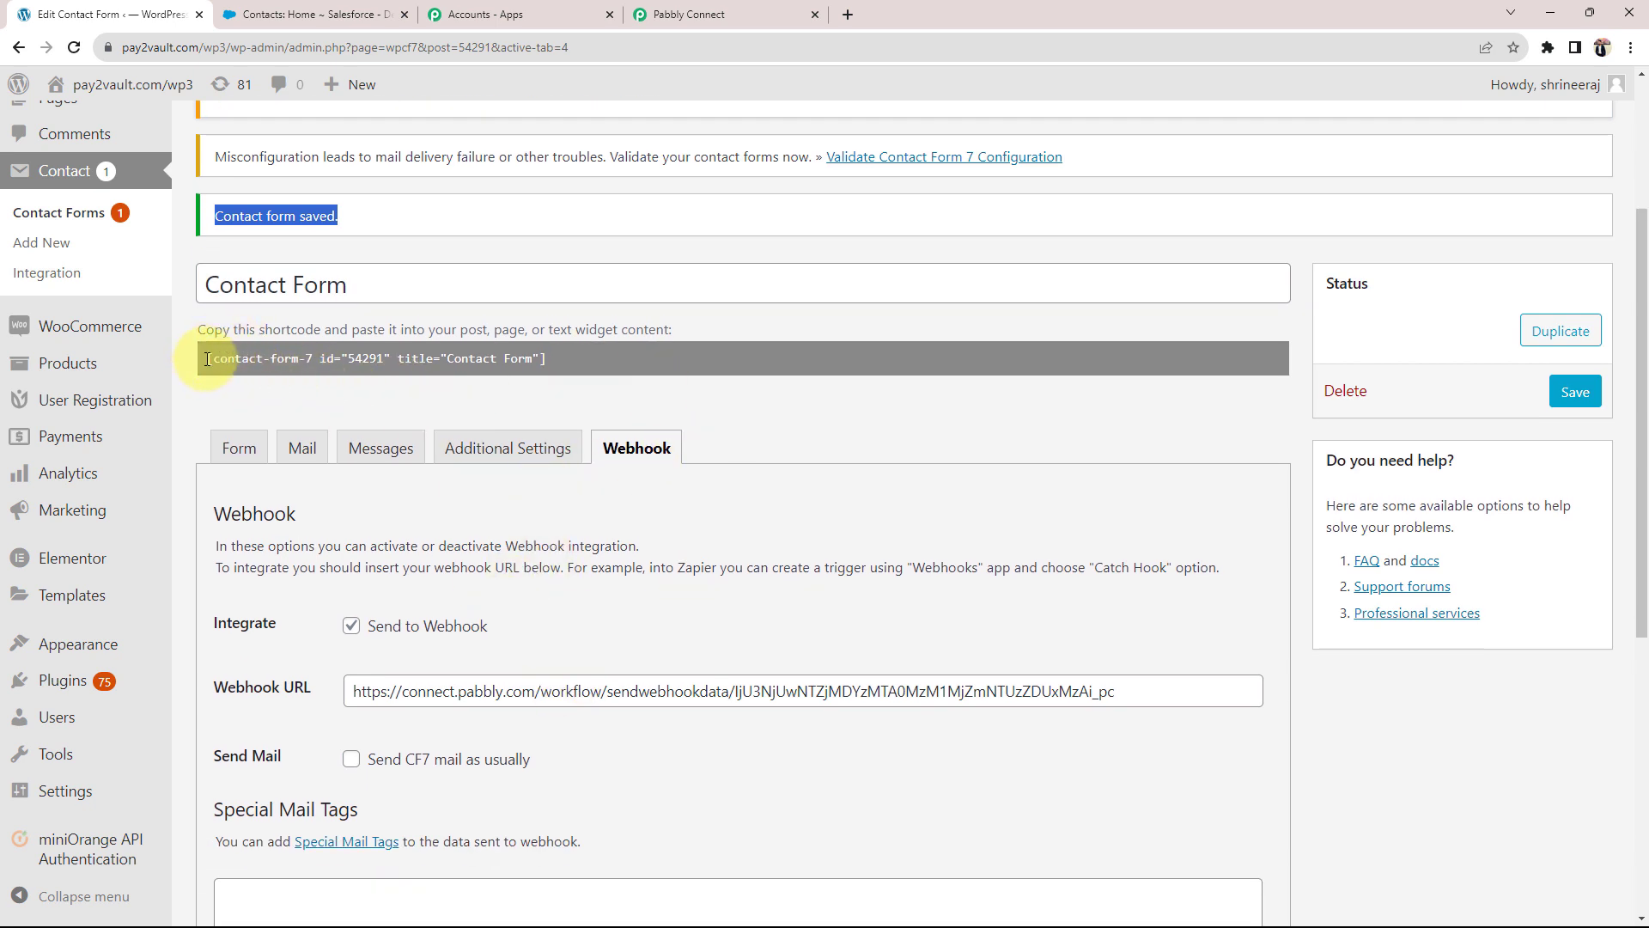
pyautogui.moveTo(207, 360); pyautogui.dragTo(547, 361)
pyautogui.rightClick(285, 359)
pyautogui.click(316, 377)
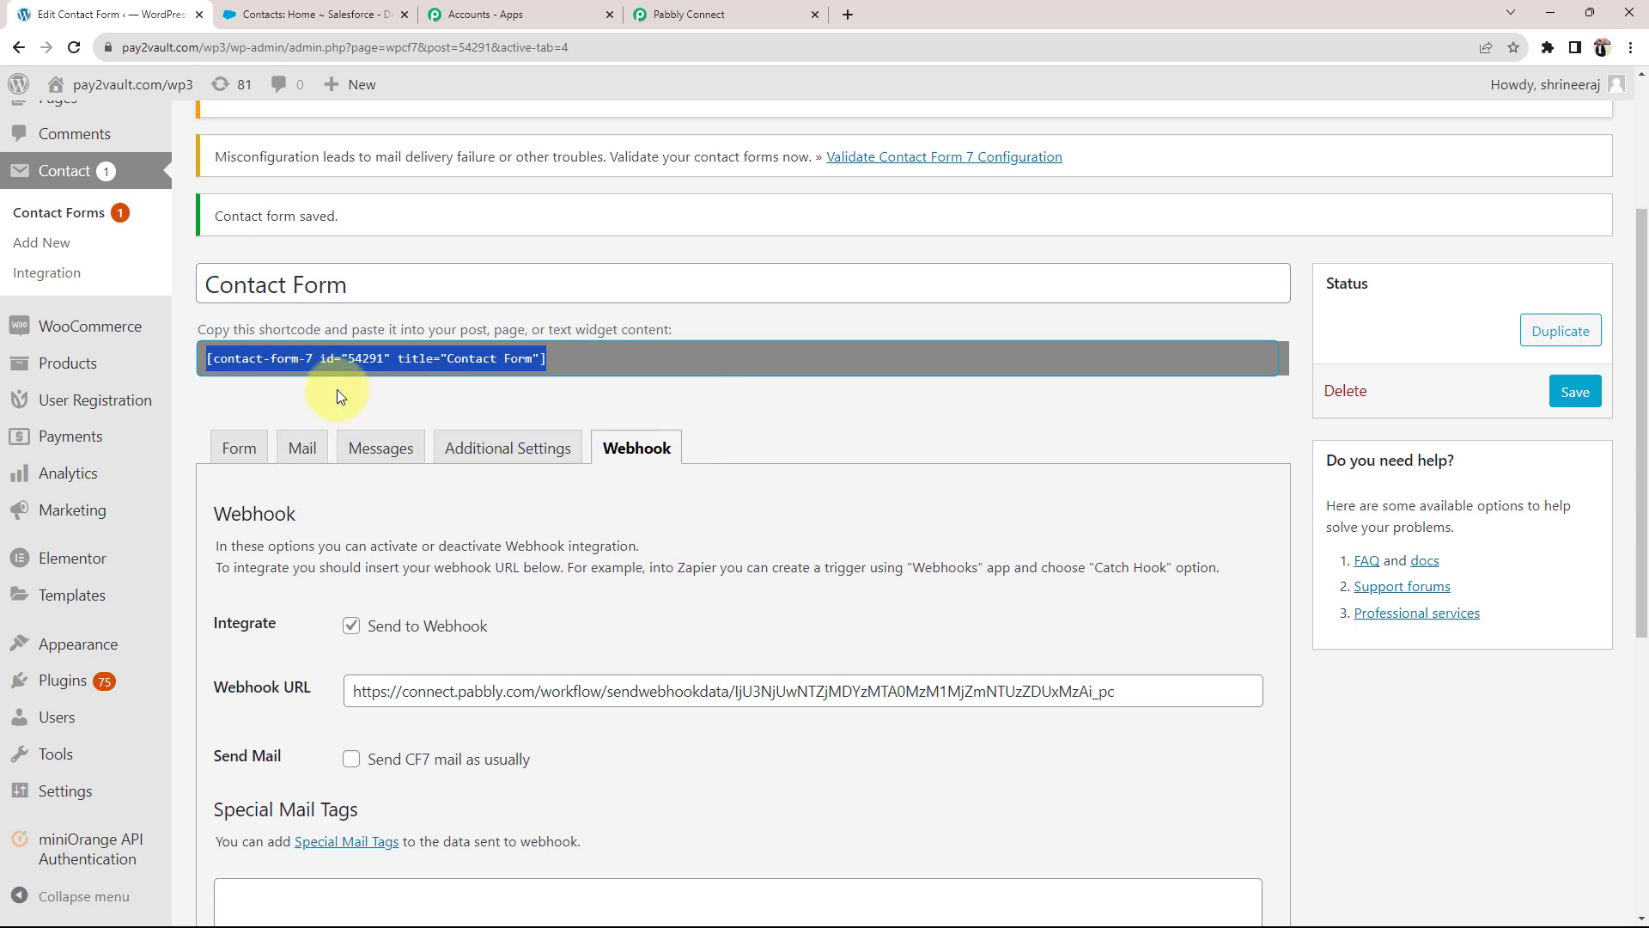
pyautogui.scroll(2, 69, 215)
# Step: Publish a new page titled 'Contact Form 321' containing the pasted contact form shortcode
pyautogui.moveTo(59, 261)
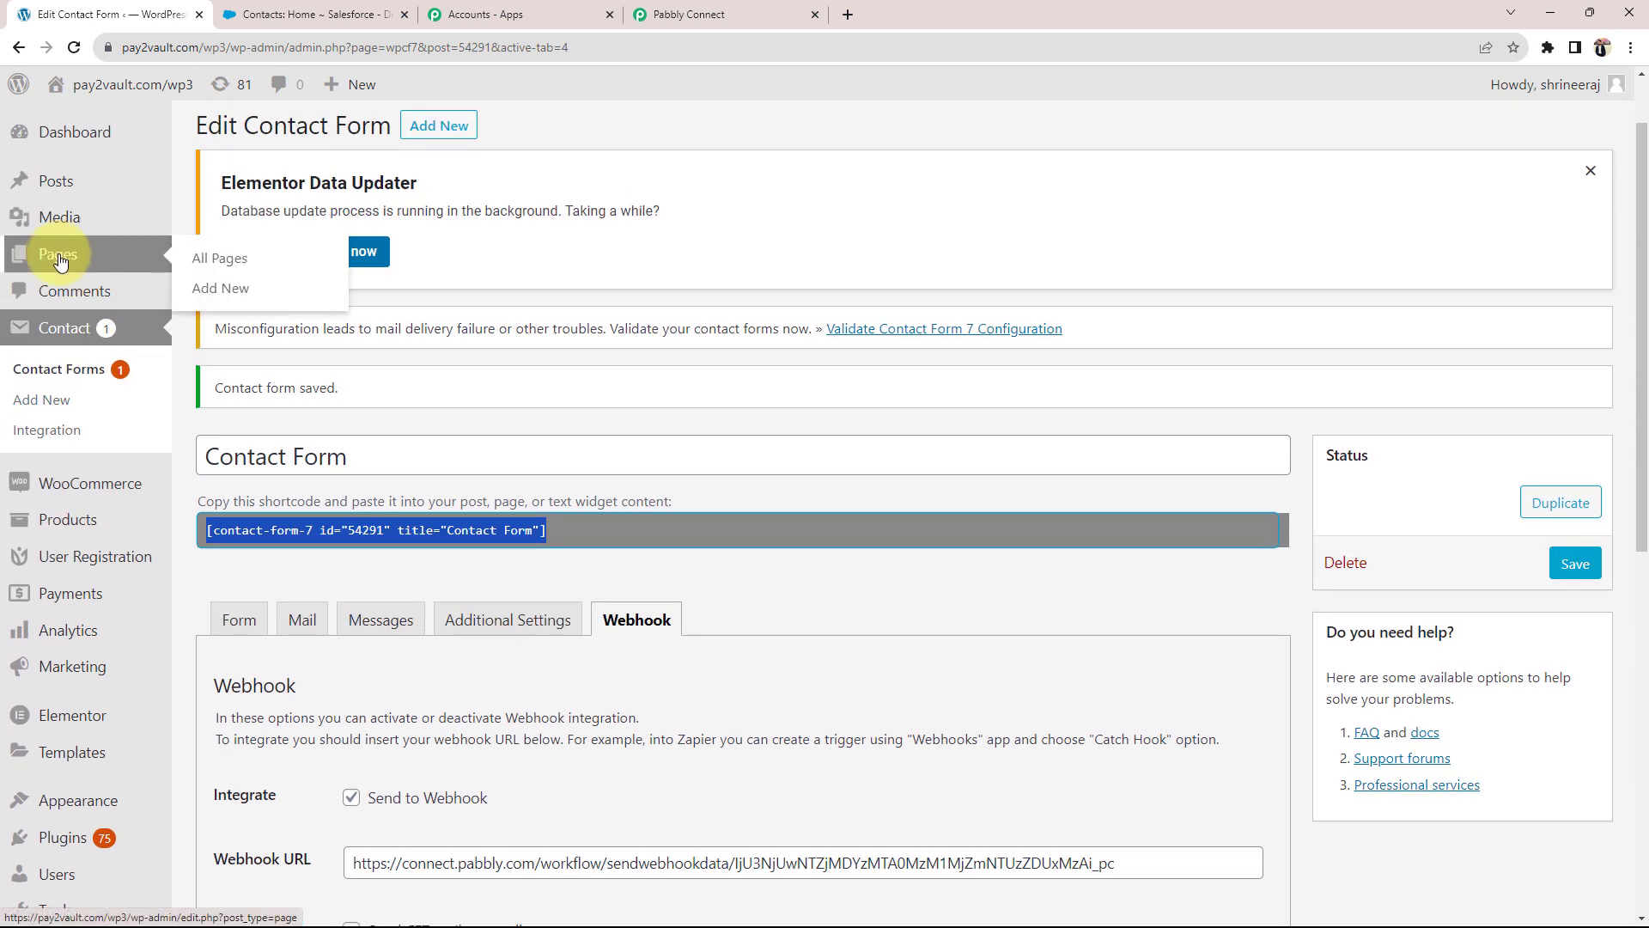
pyautogui.click(215, 289)
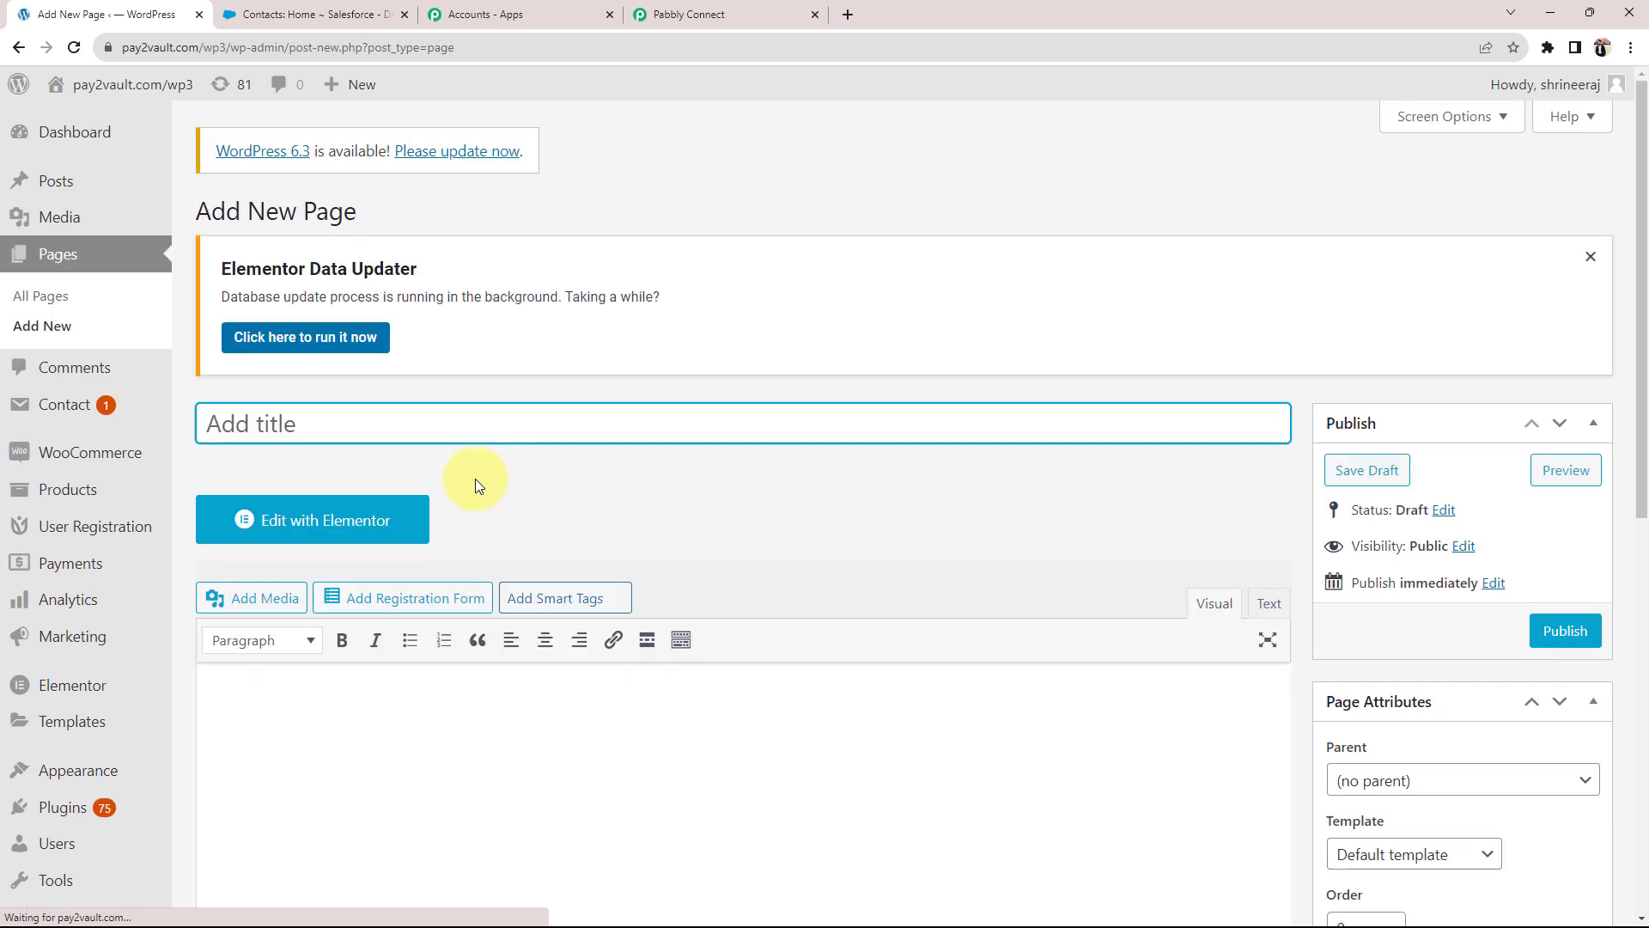
pyautogui.write('Contact')
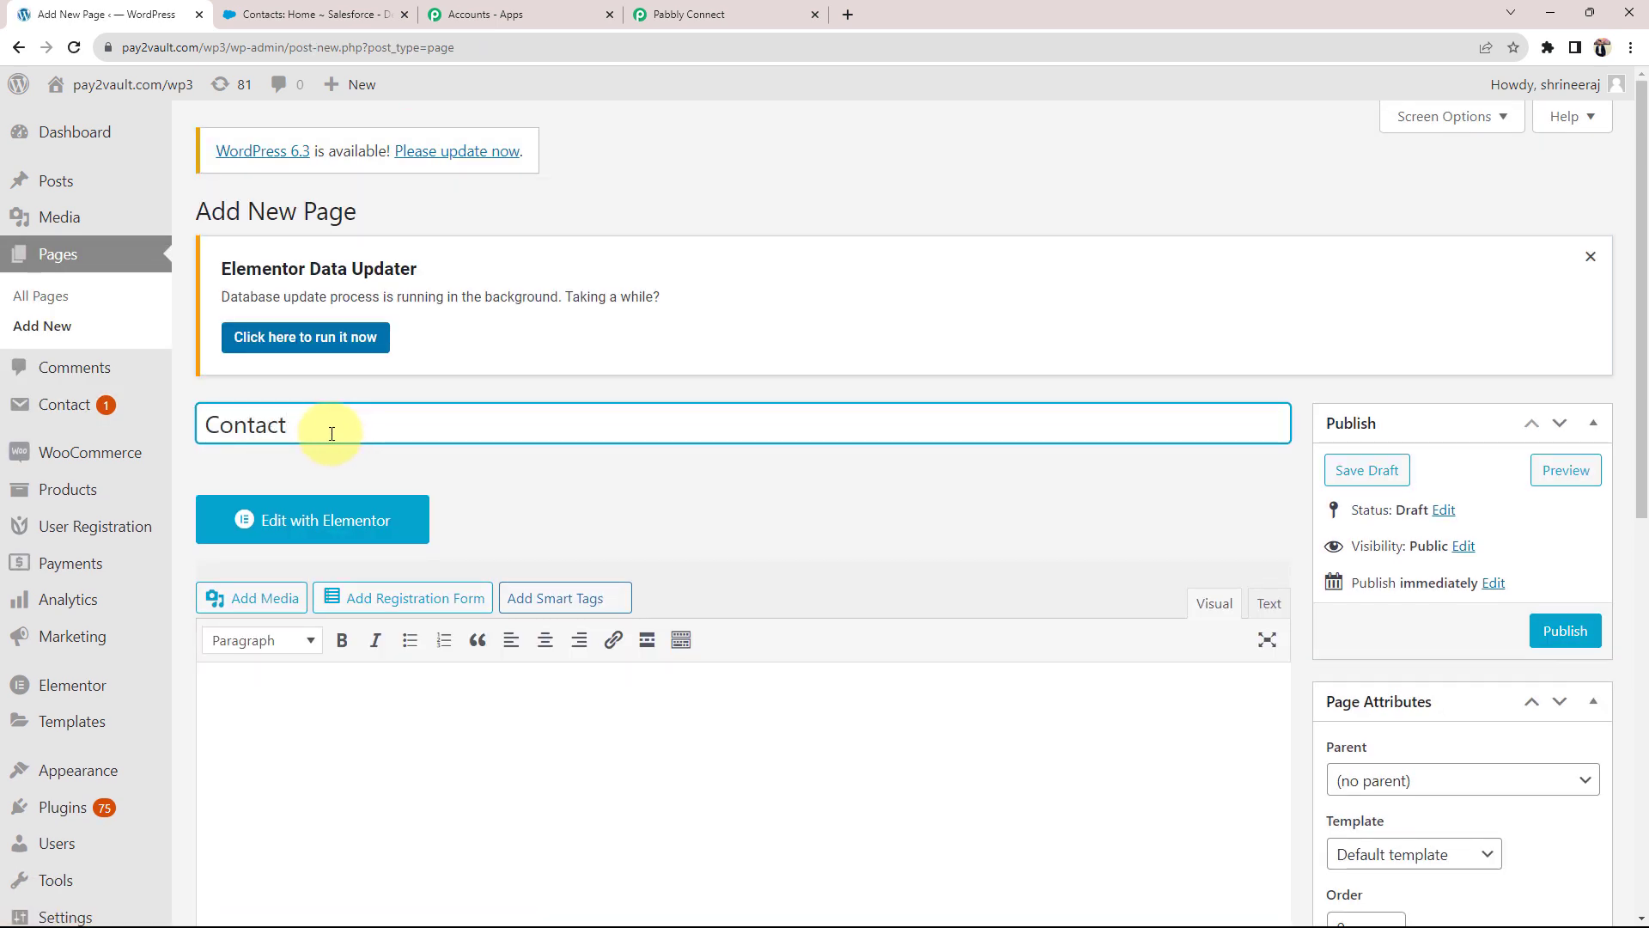
pyautogui.write(' Form 321')
pyautogui.click(342, 757)
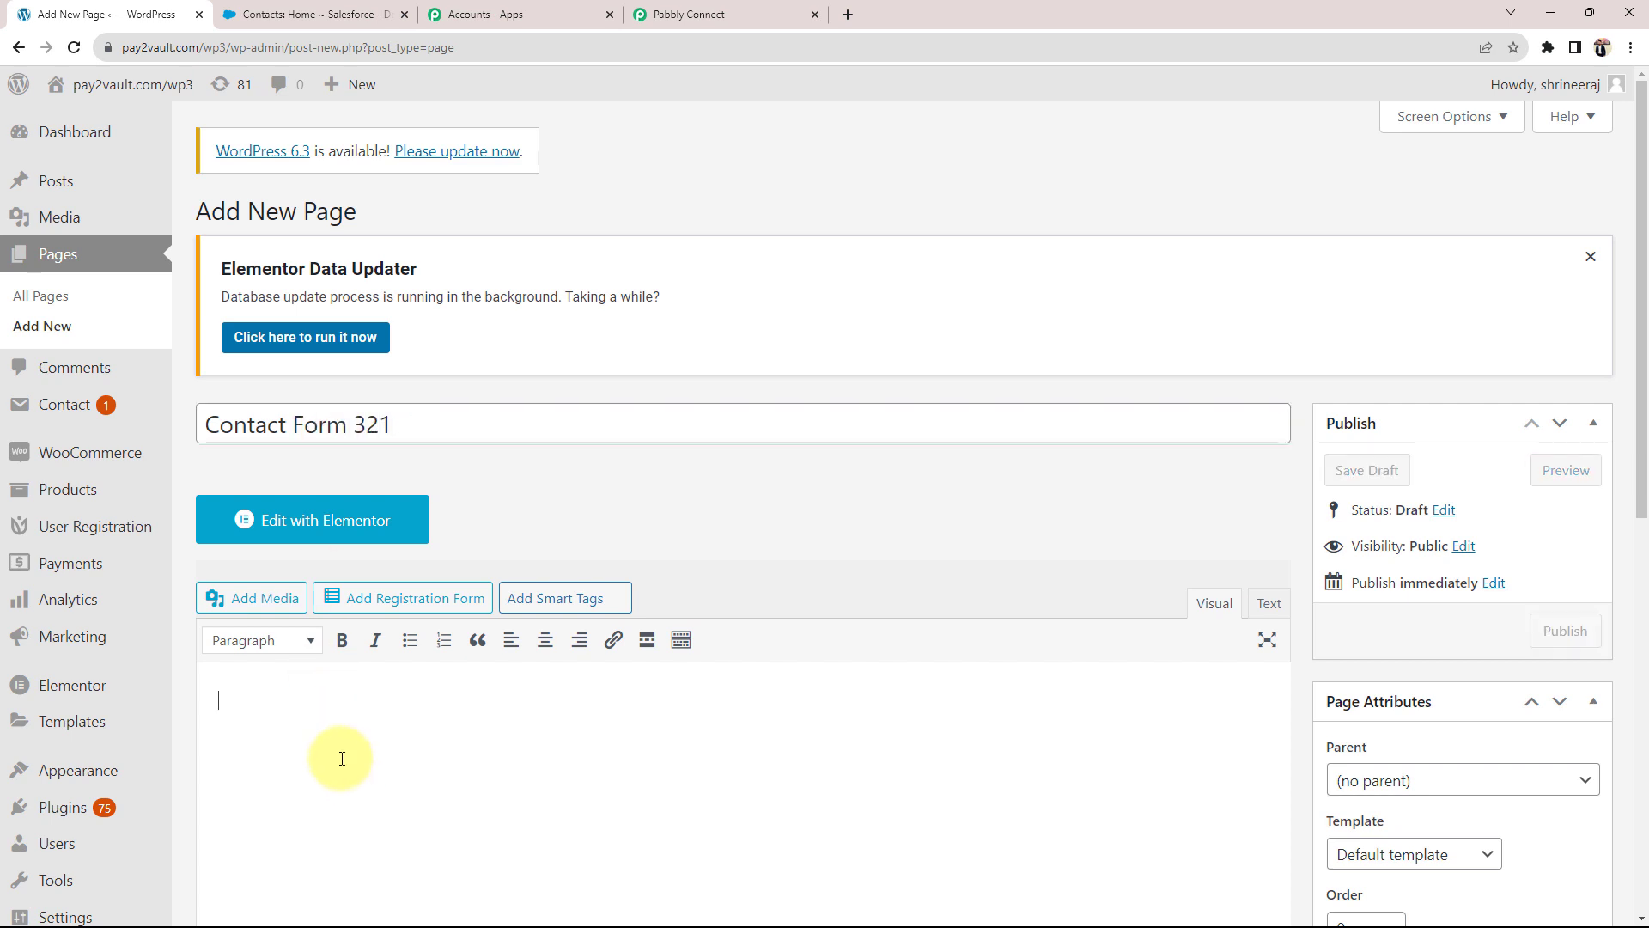
pyautogui.hotkey('ctrl', 'v')
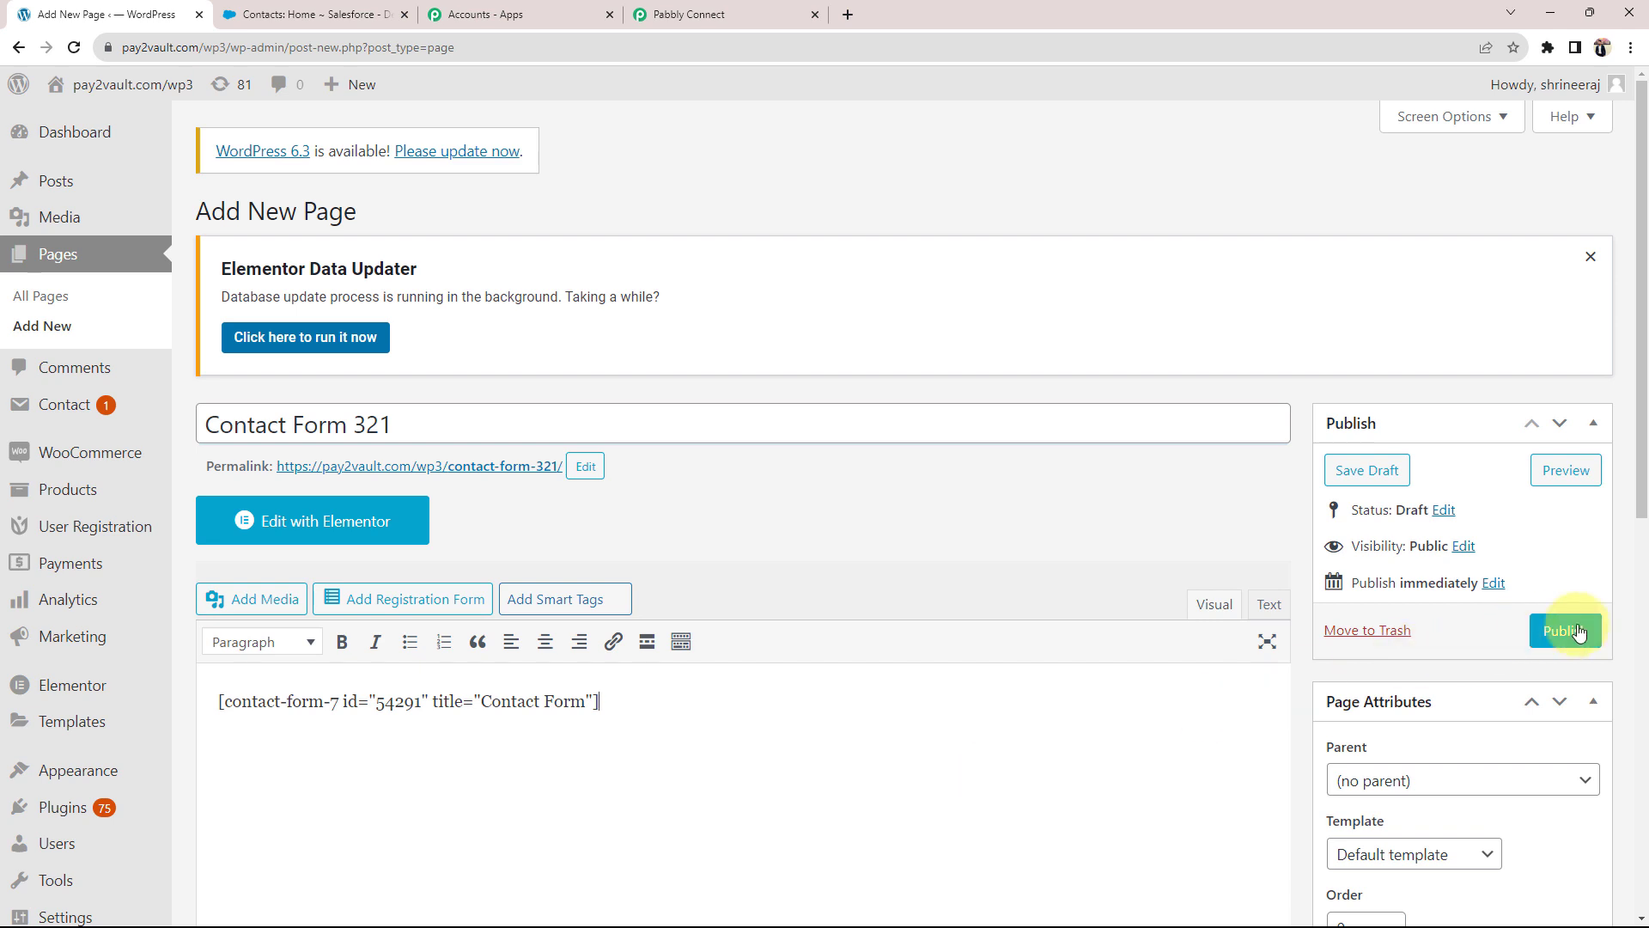
pyautogui.click(1565, 632)
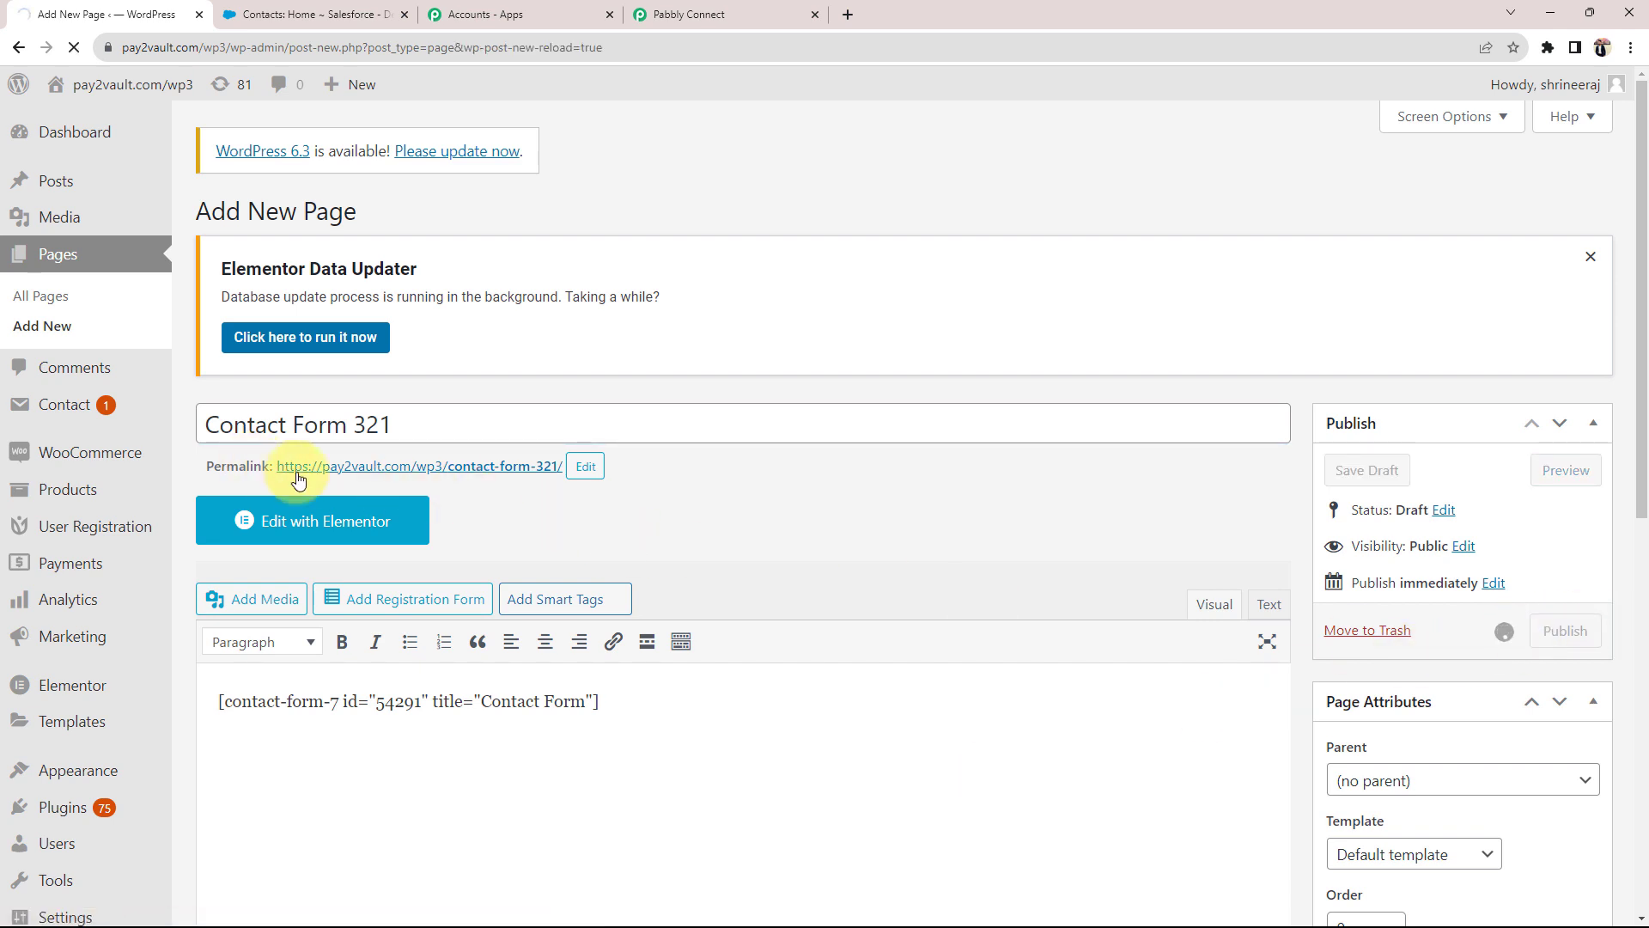
# Step: Open the published page's permalink in a new browser tab
pyautogui.rightClick(350, 465)
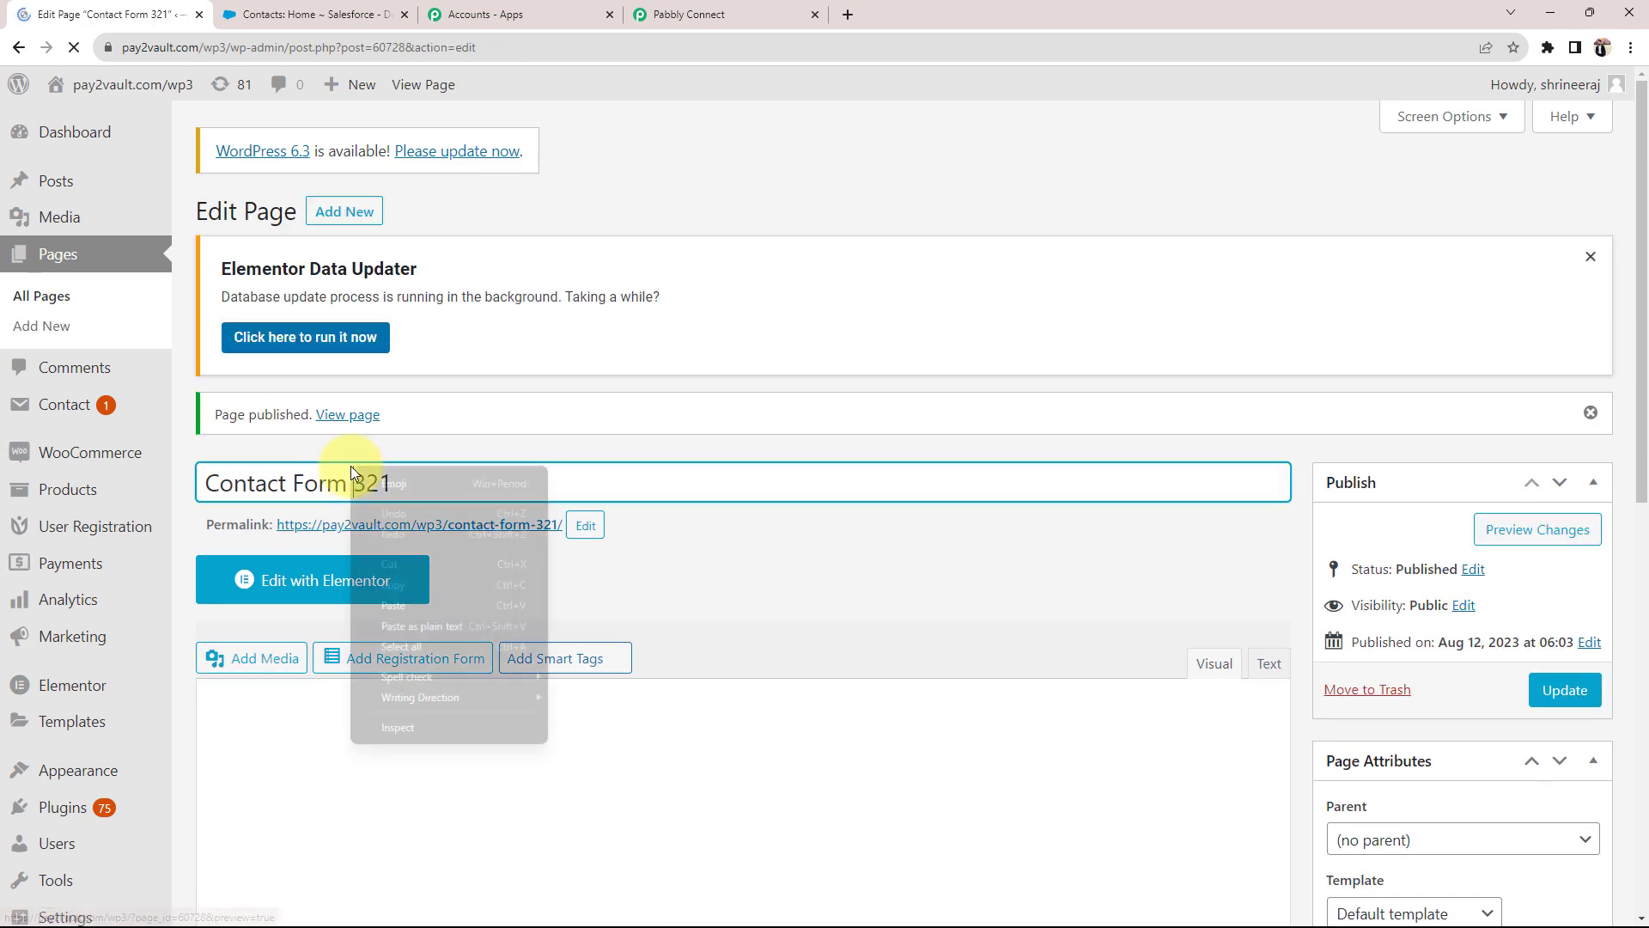
pyautogui.click(744, 584)
pyautogui.rightClick(440, 529)
pyautogui.click(463, 547)
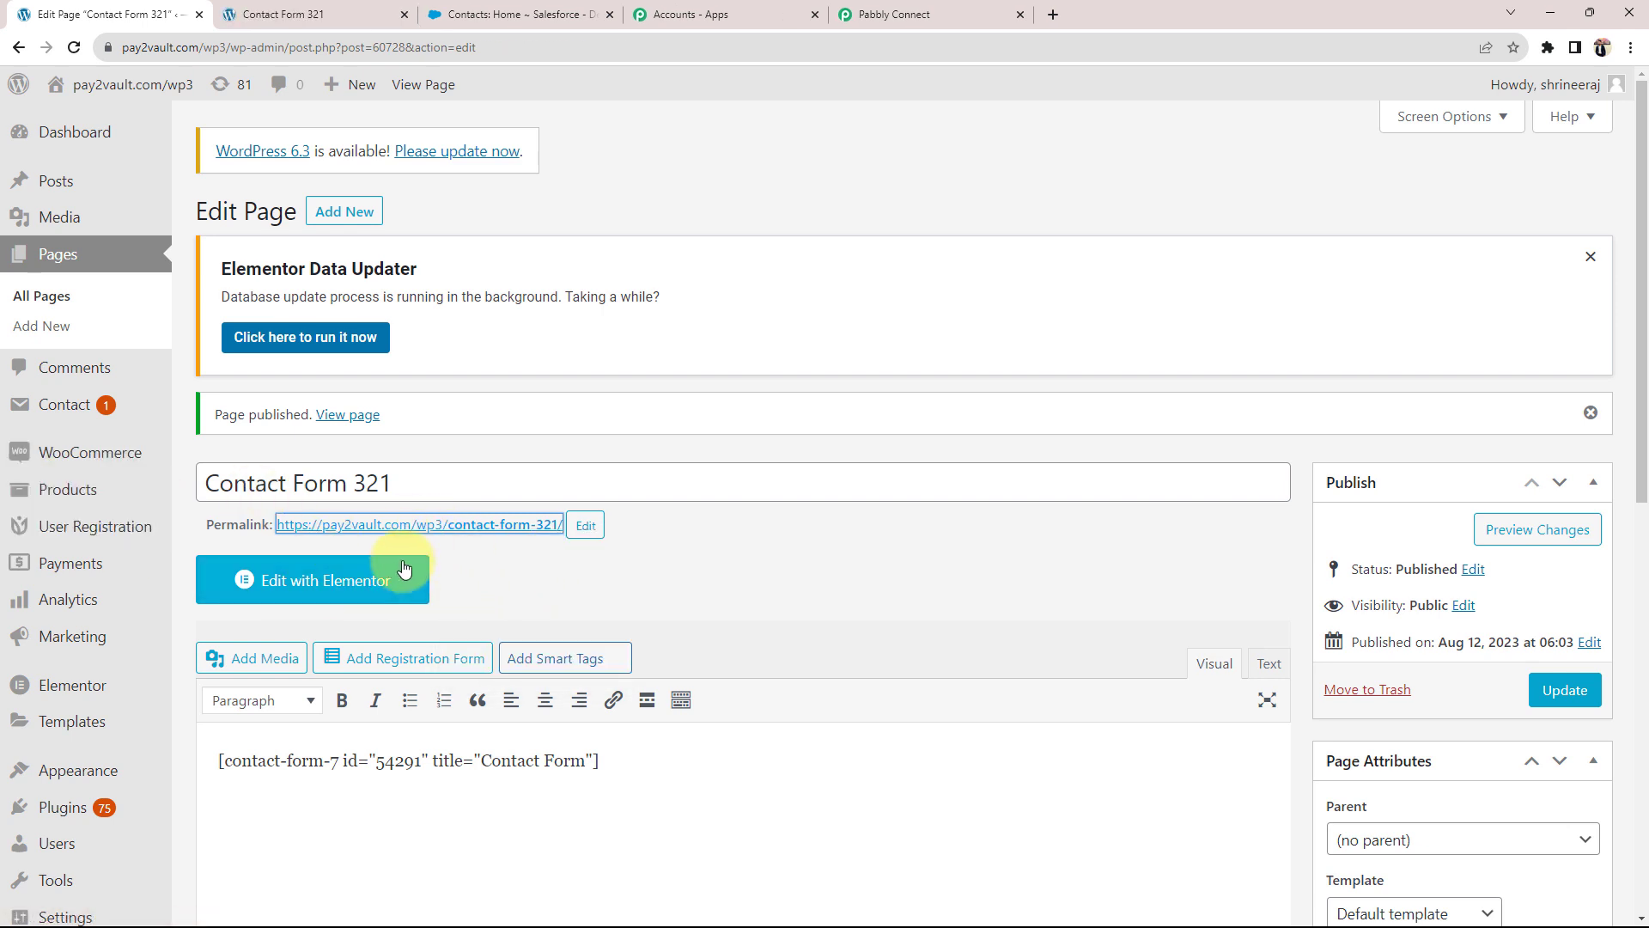
# Step: Check the live Contact Form 321 page's name, phone and email fields, then return to Pabbly
pyautogui.click(287, 15)
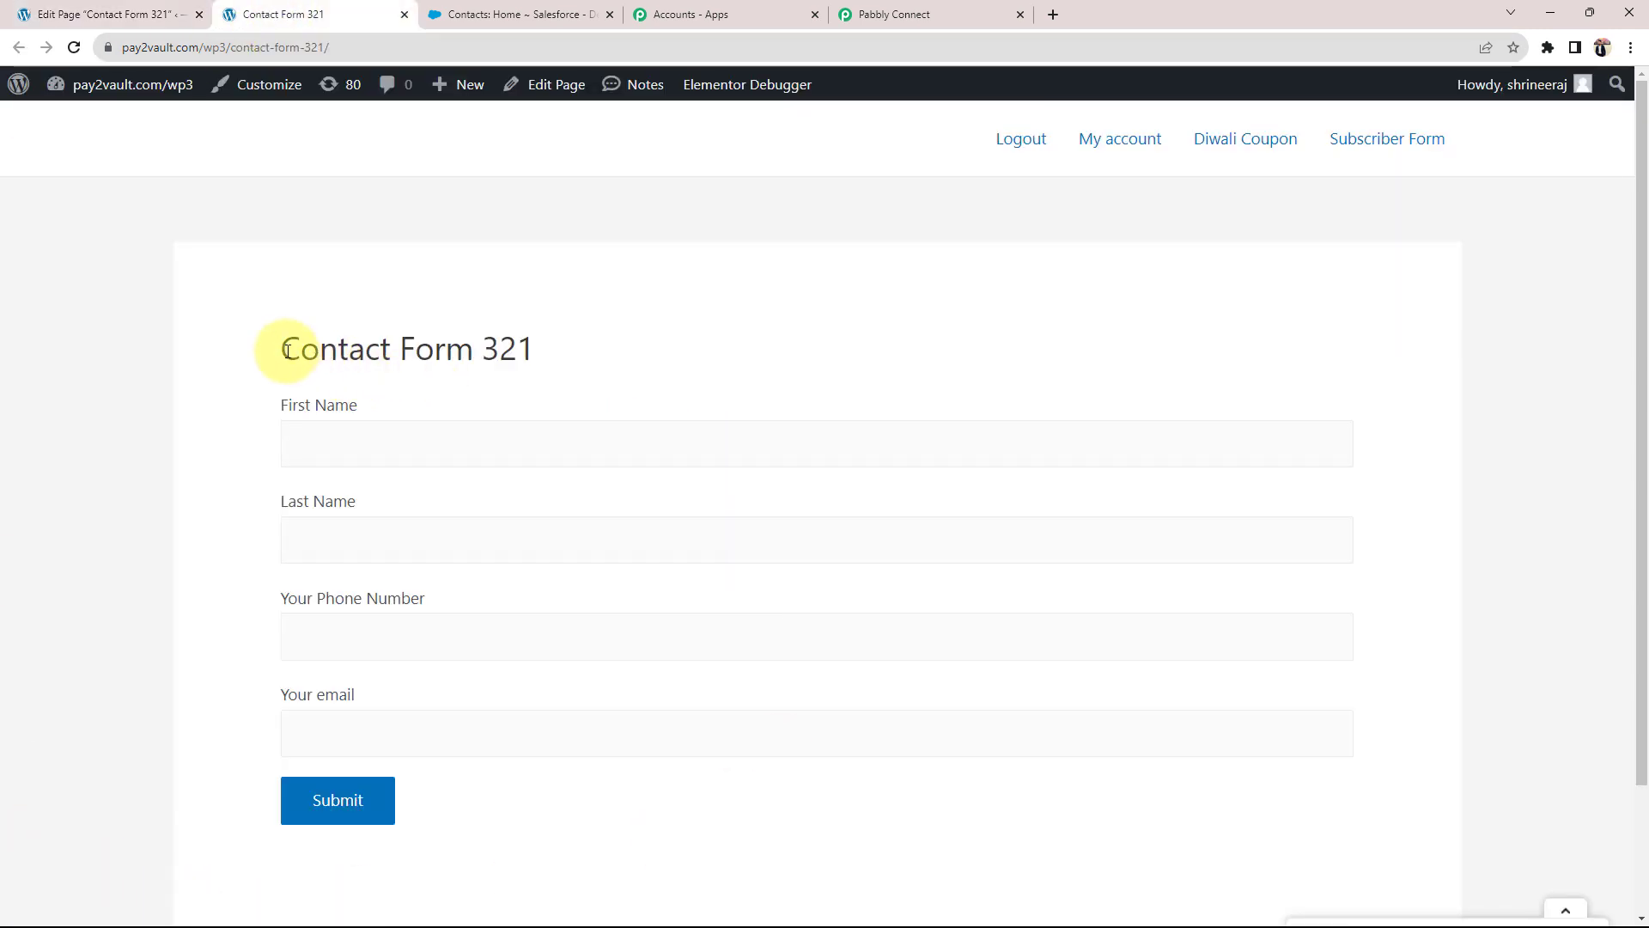
pyautogui.moveTo(287, 349); pyautogui.dragTo(537, 345)
pyautogui.click(258, 450)
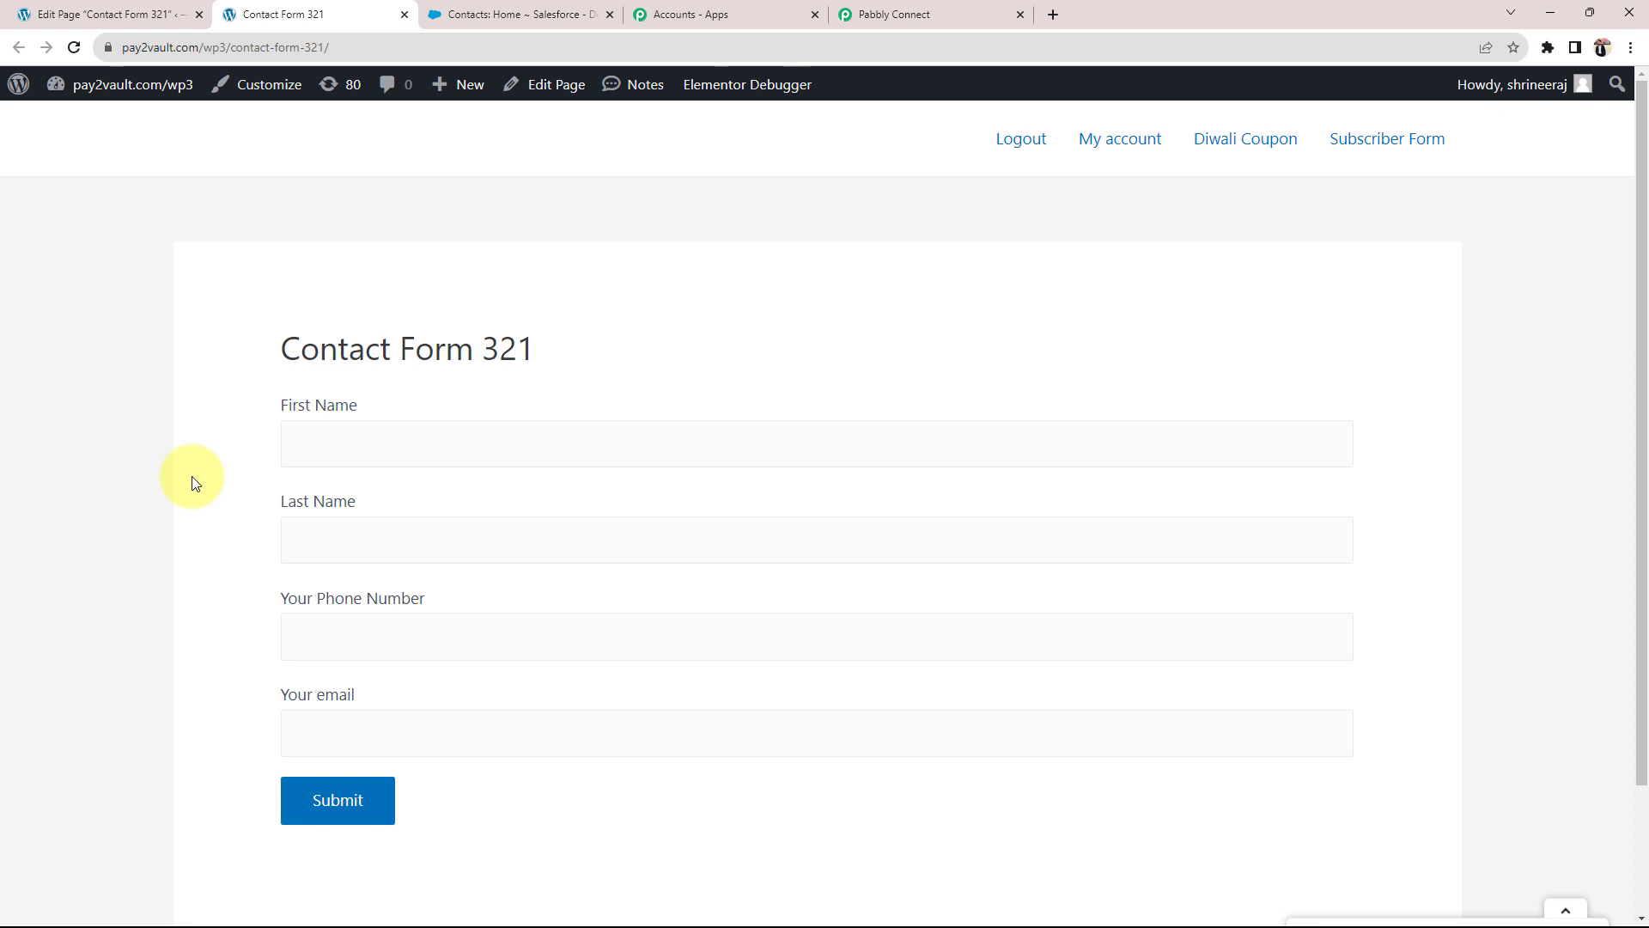
pyautogui.click(870, 13)
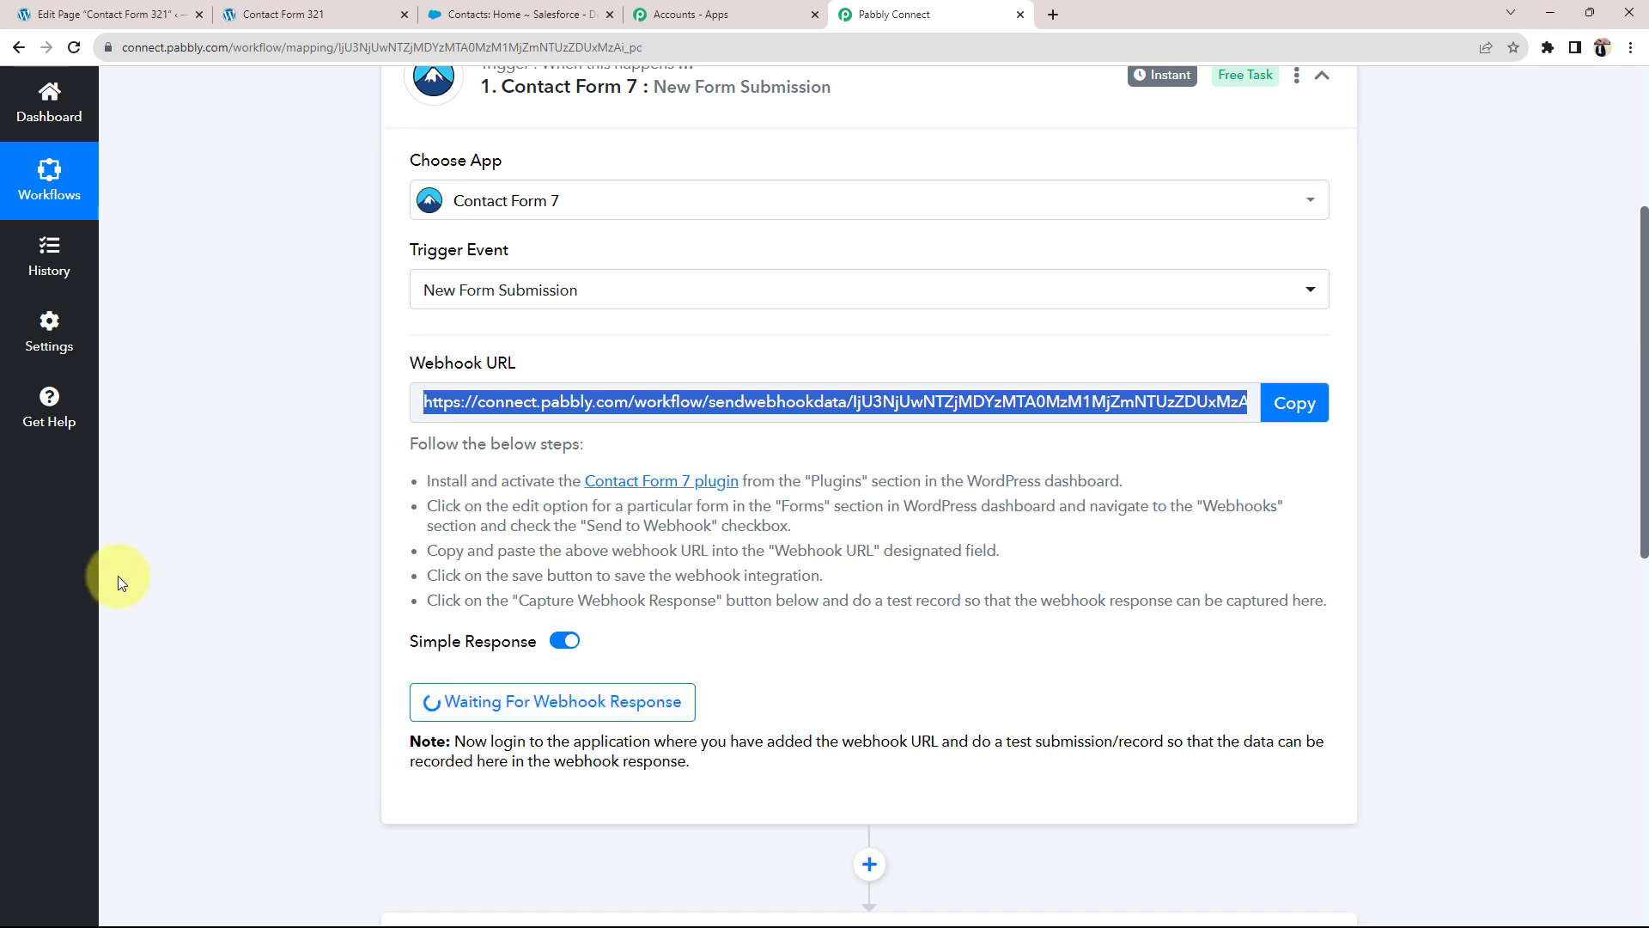
# Step: Submit Contact Form 321 autofilled with a saved test contact's name, phone and email
pyautogui.click(365, 13)
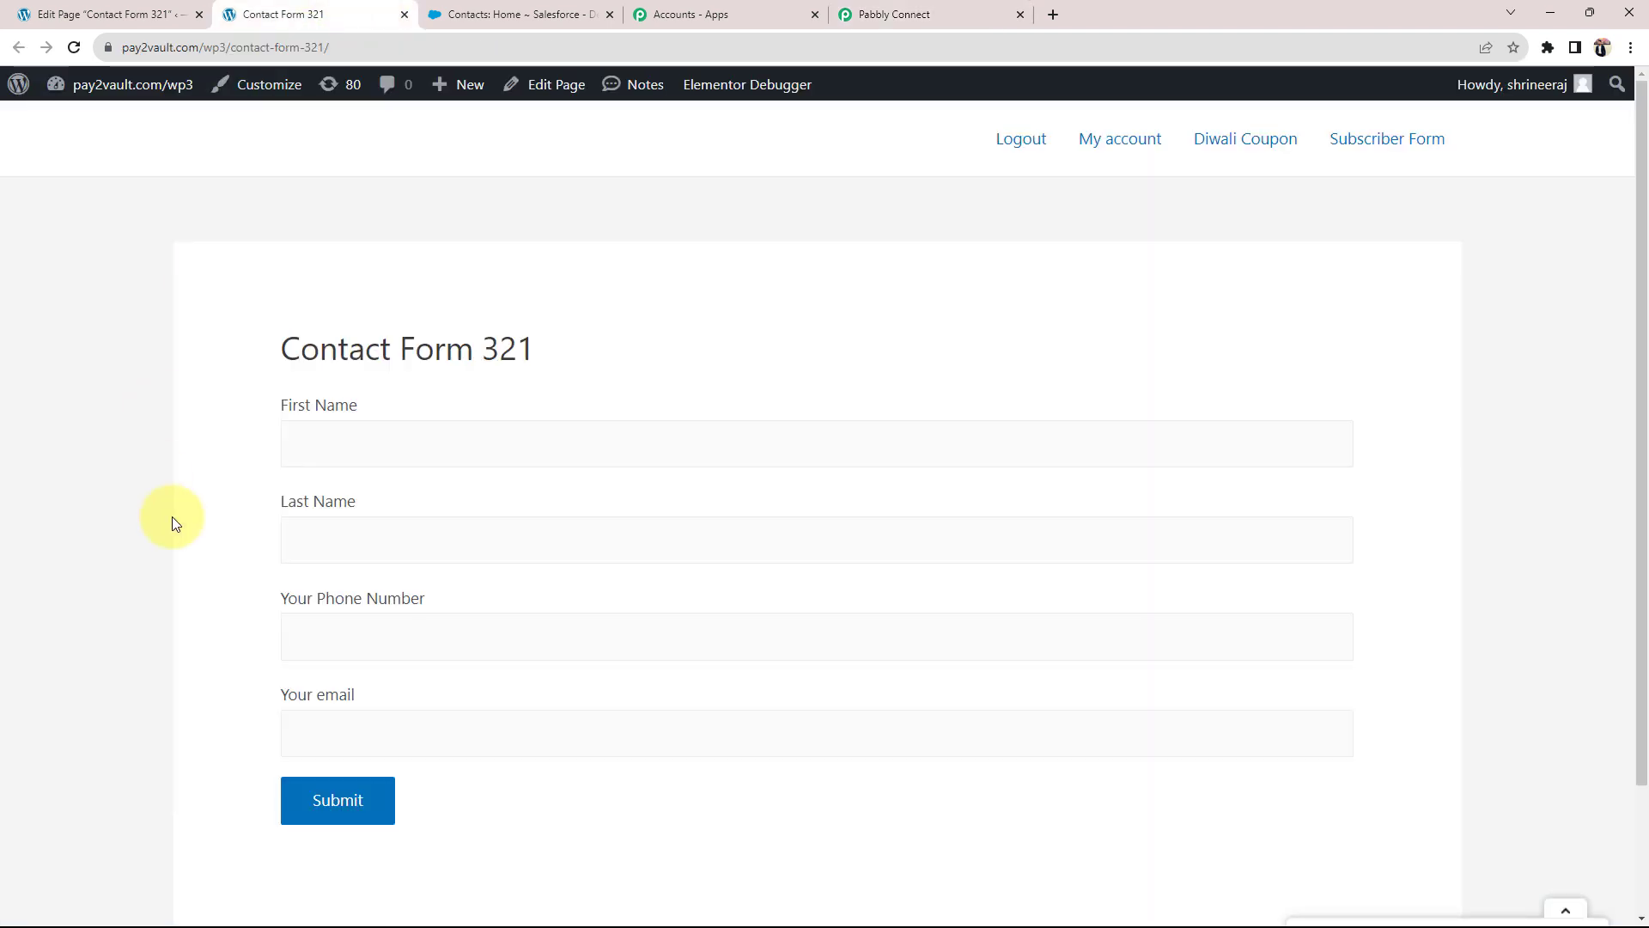
pyautogui.scroll(-1, 224, 515)
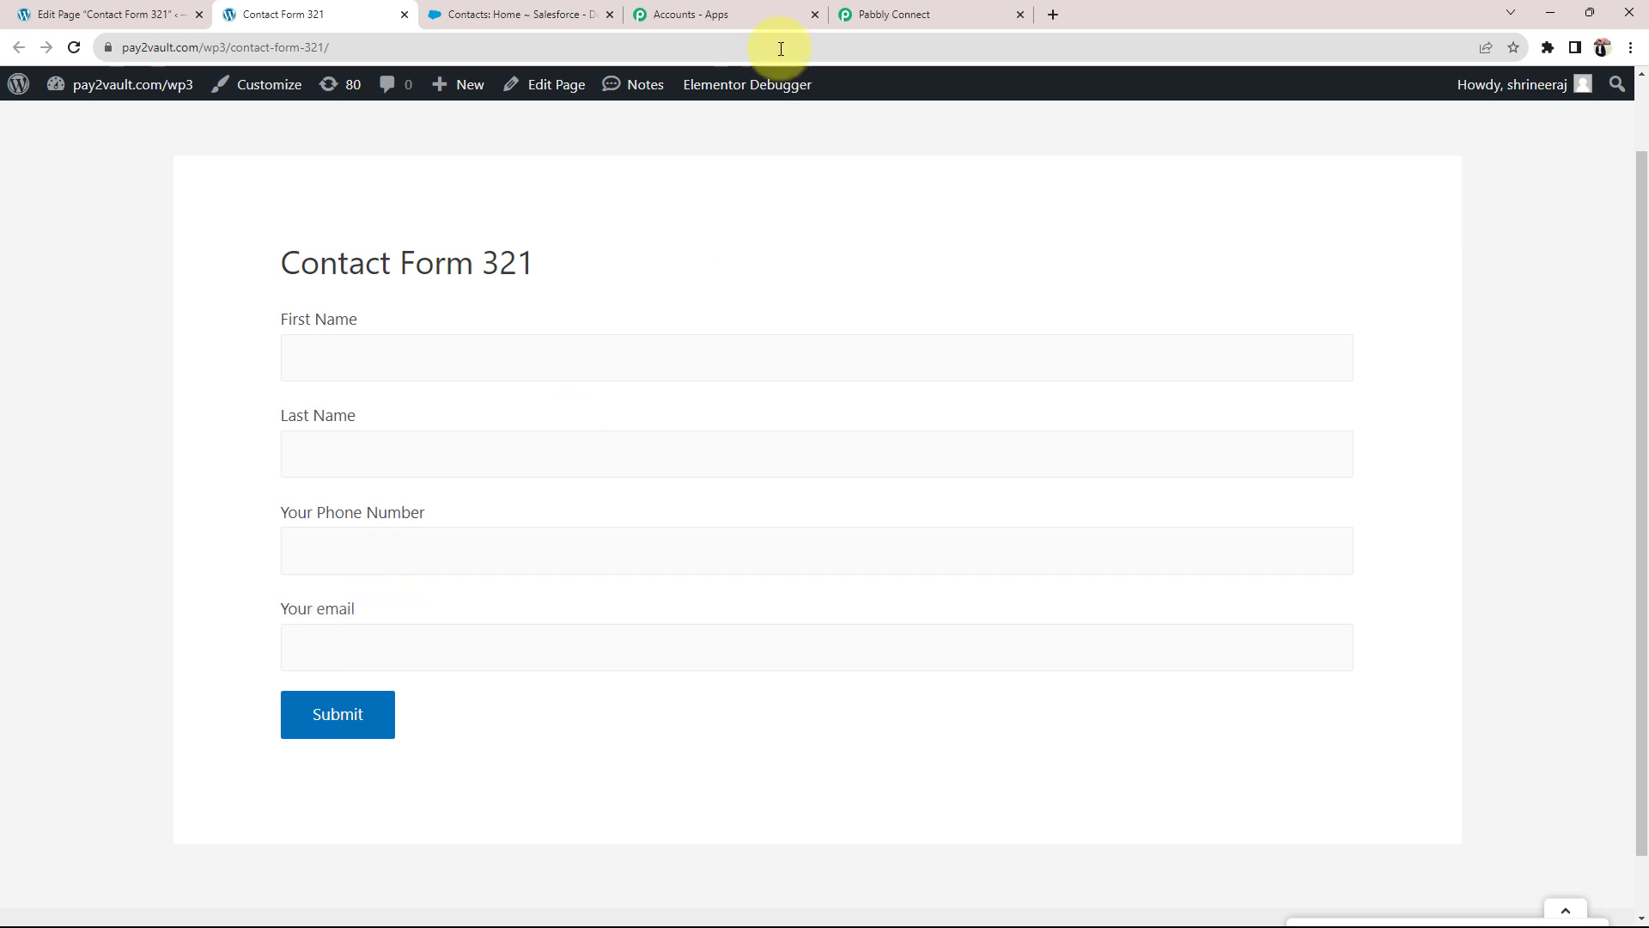
pyautogui.click(868, 14)
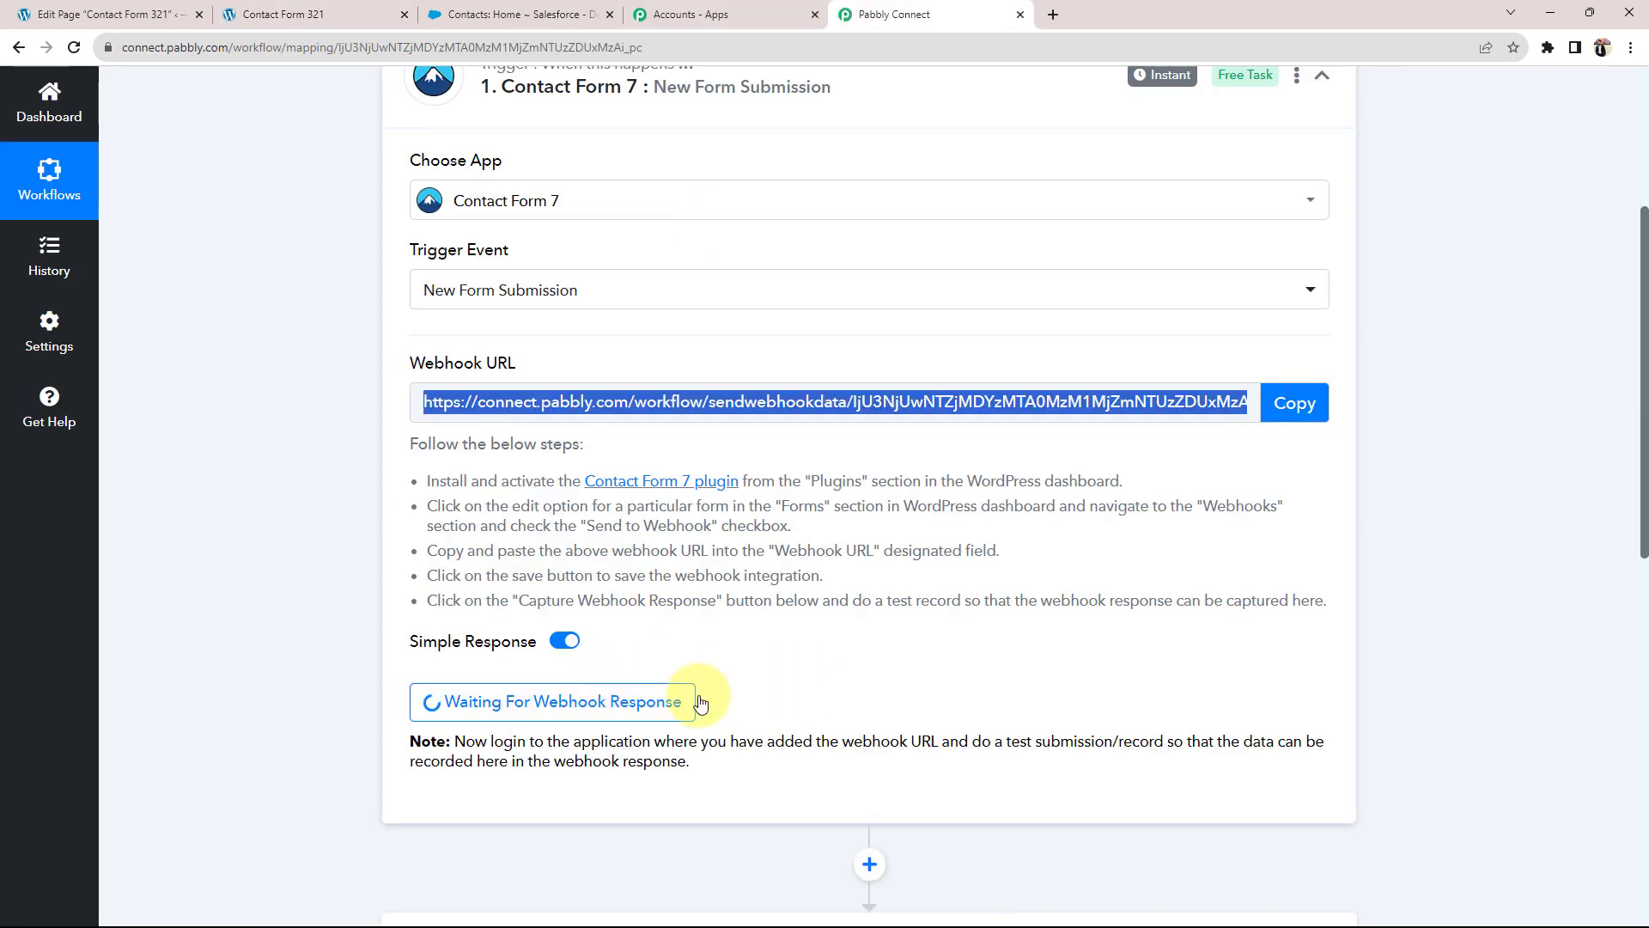
pyautogui.click(346, 12)
pyautogui.click(316, 362)
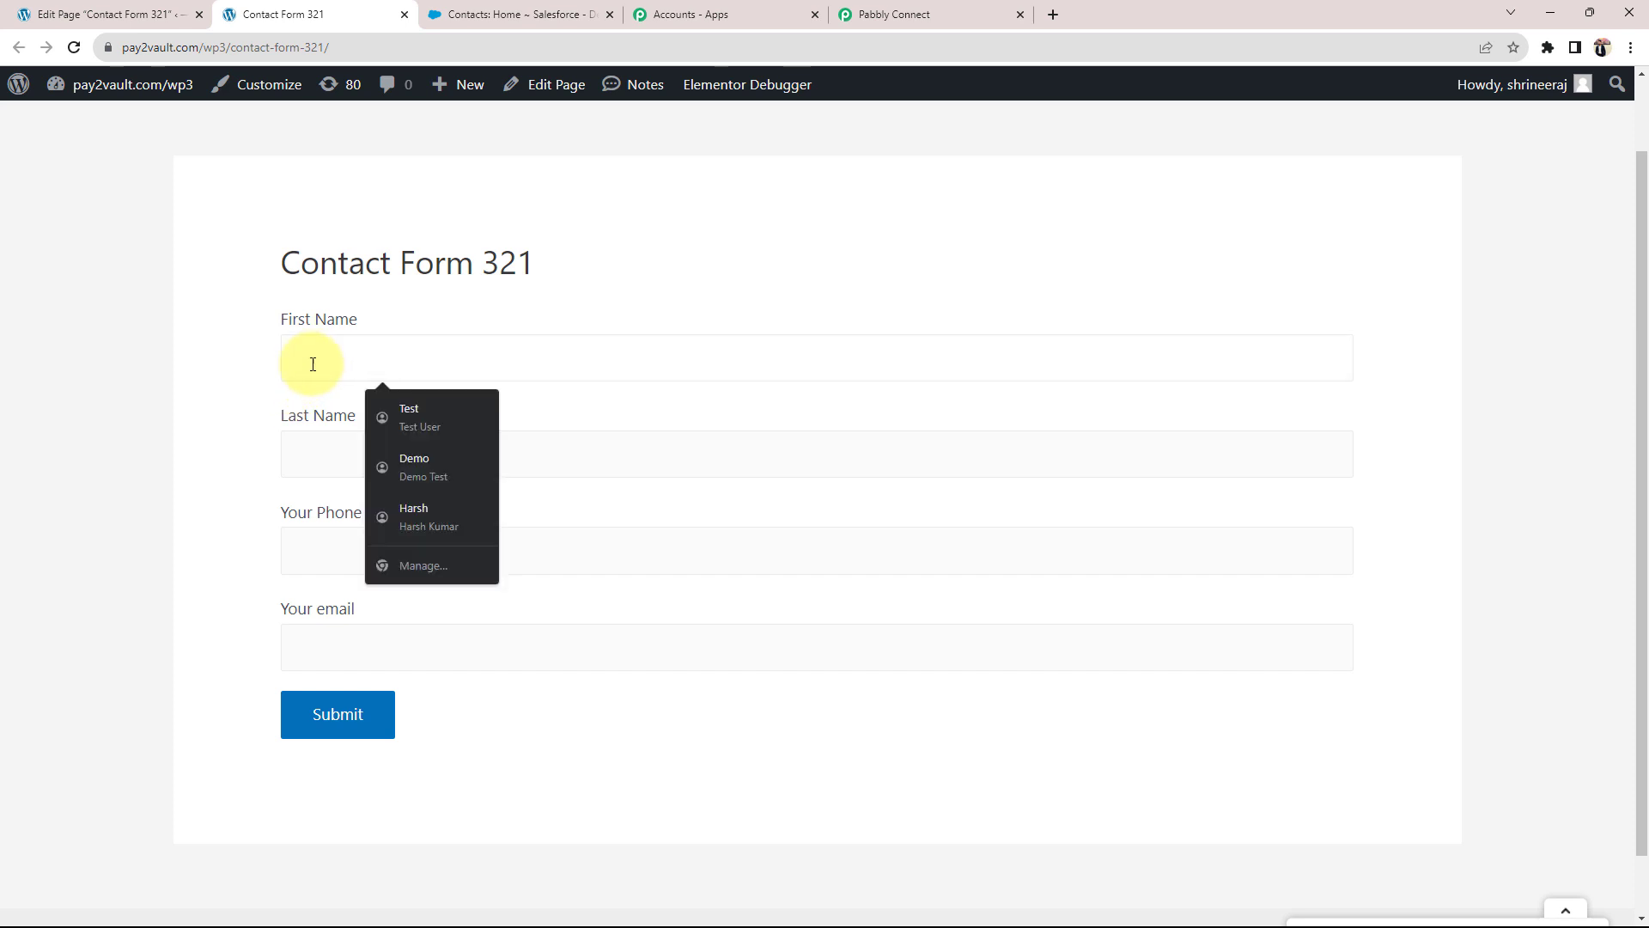
pyautogui.click(414, 515)
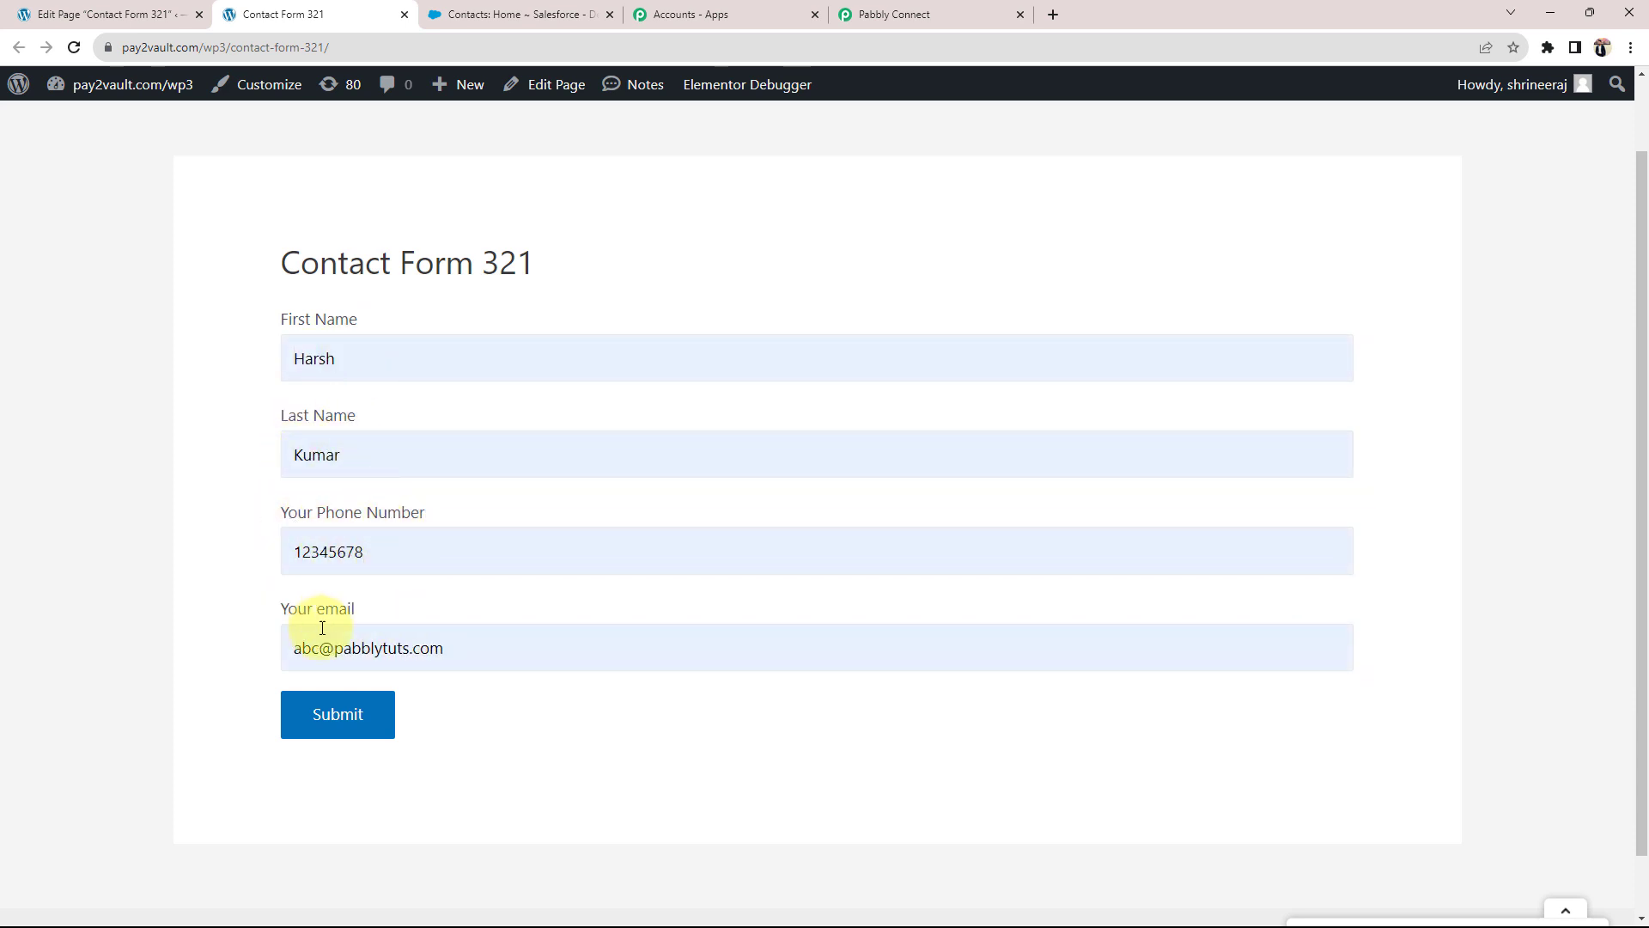
pyautogui.click(358, 736)
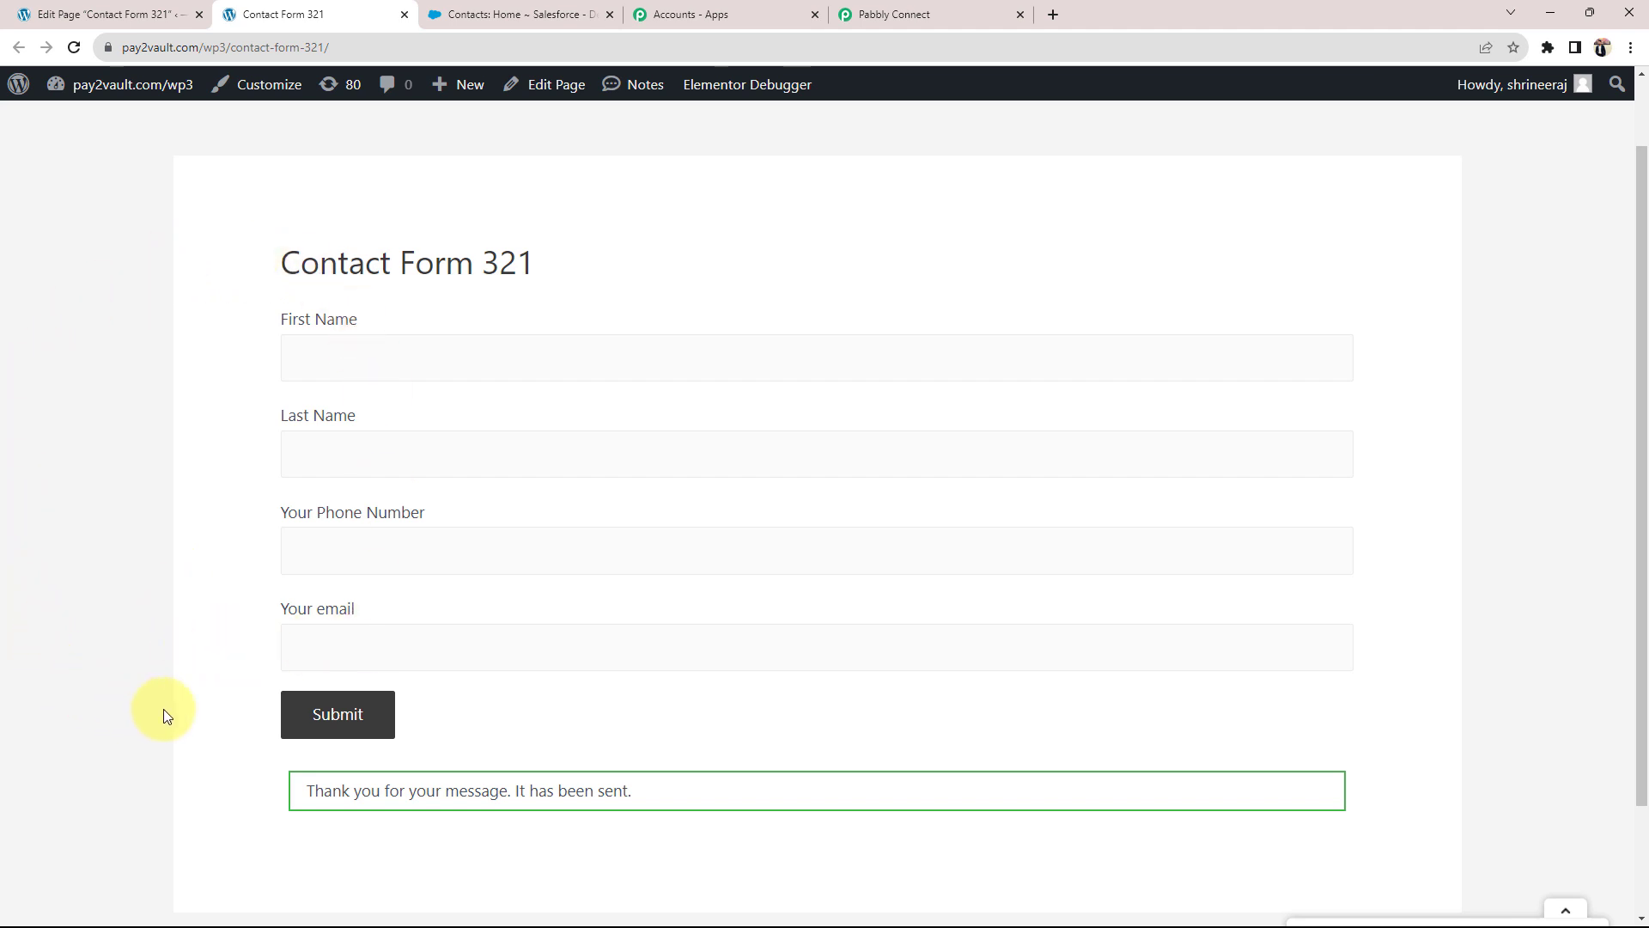
# Step: Inspect the captured email, first name, last name and phone values under Response Received
pyautogui.click(872, 15)
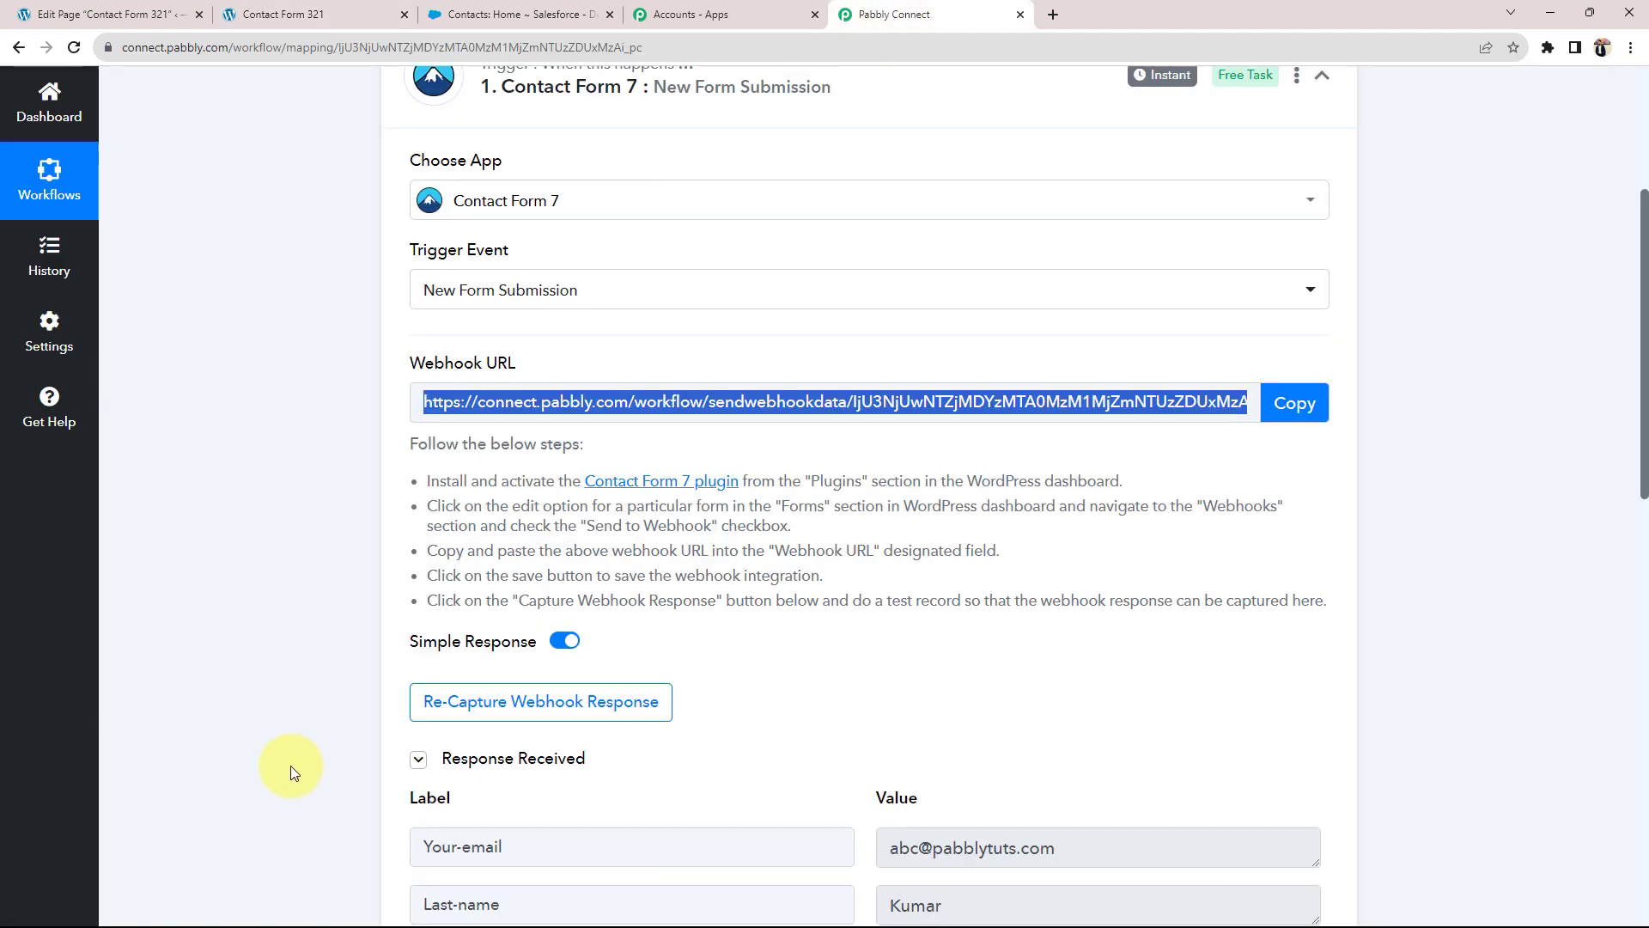
pyautogui.scroll(-4, 309, 752)
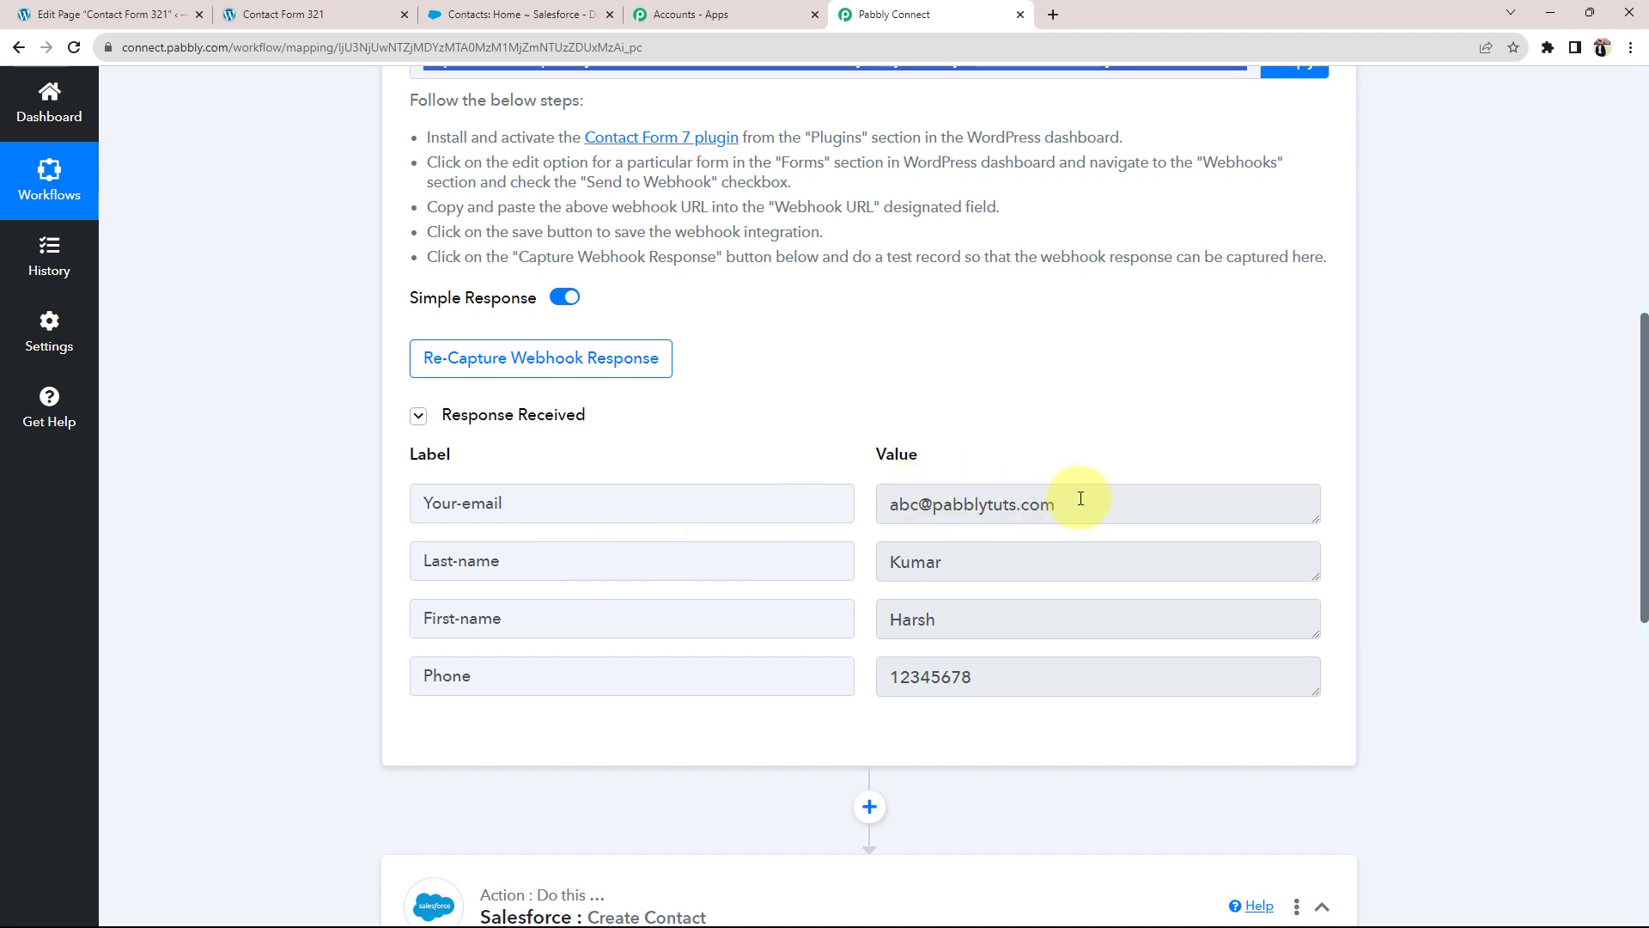
pyautogui.moveTo(1075, 501); pyautogui.dragTo(830, 498)
pyautogui.moveTo(958, 619); pyautogui.dragTo(818, 621)
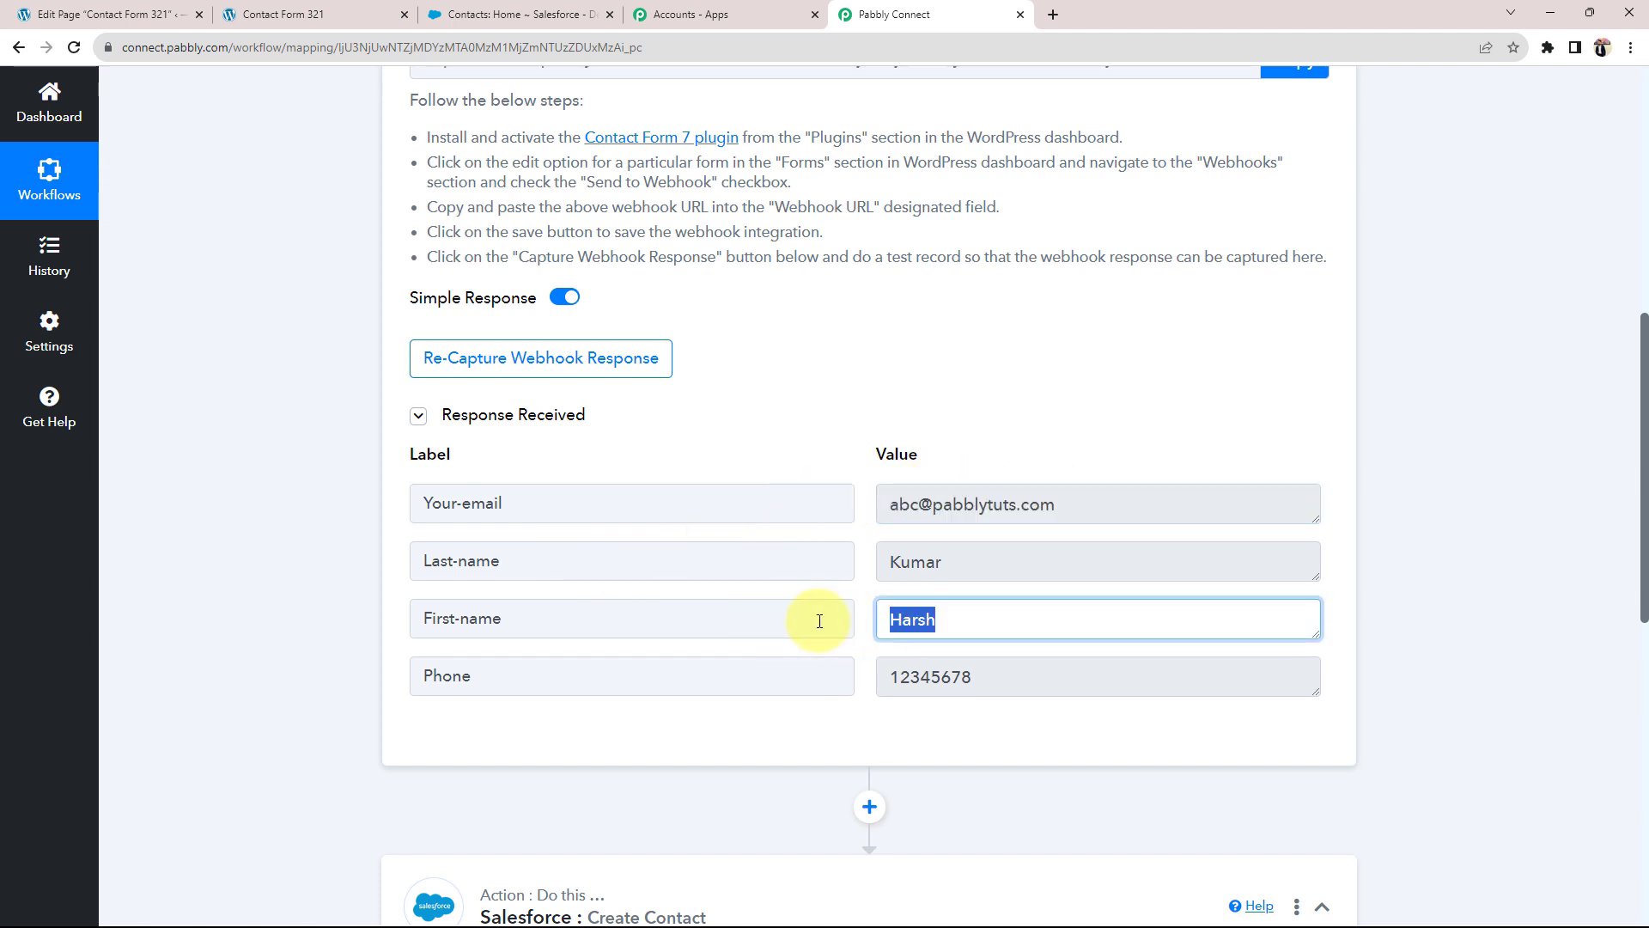
pyautogui.moveTo(988, 531); pyautogui.dragTo(846, 548)
pyautogui.moveTo(994, 573); pyautogui.dragTo(807, 691)
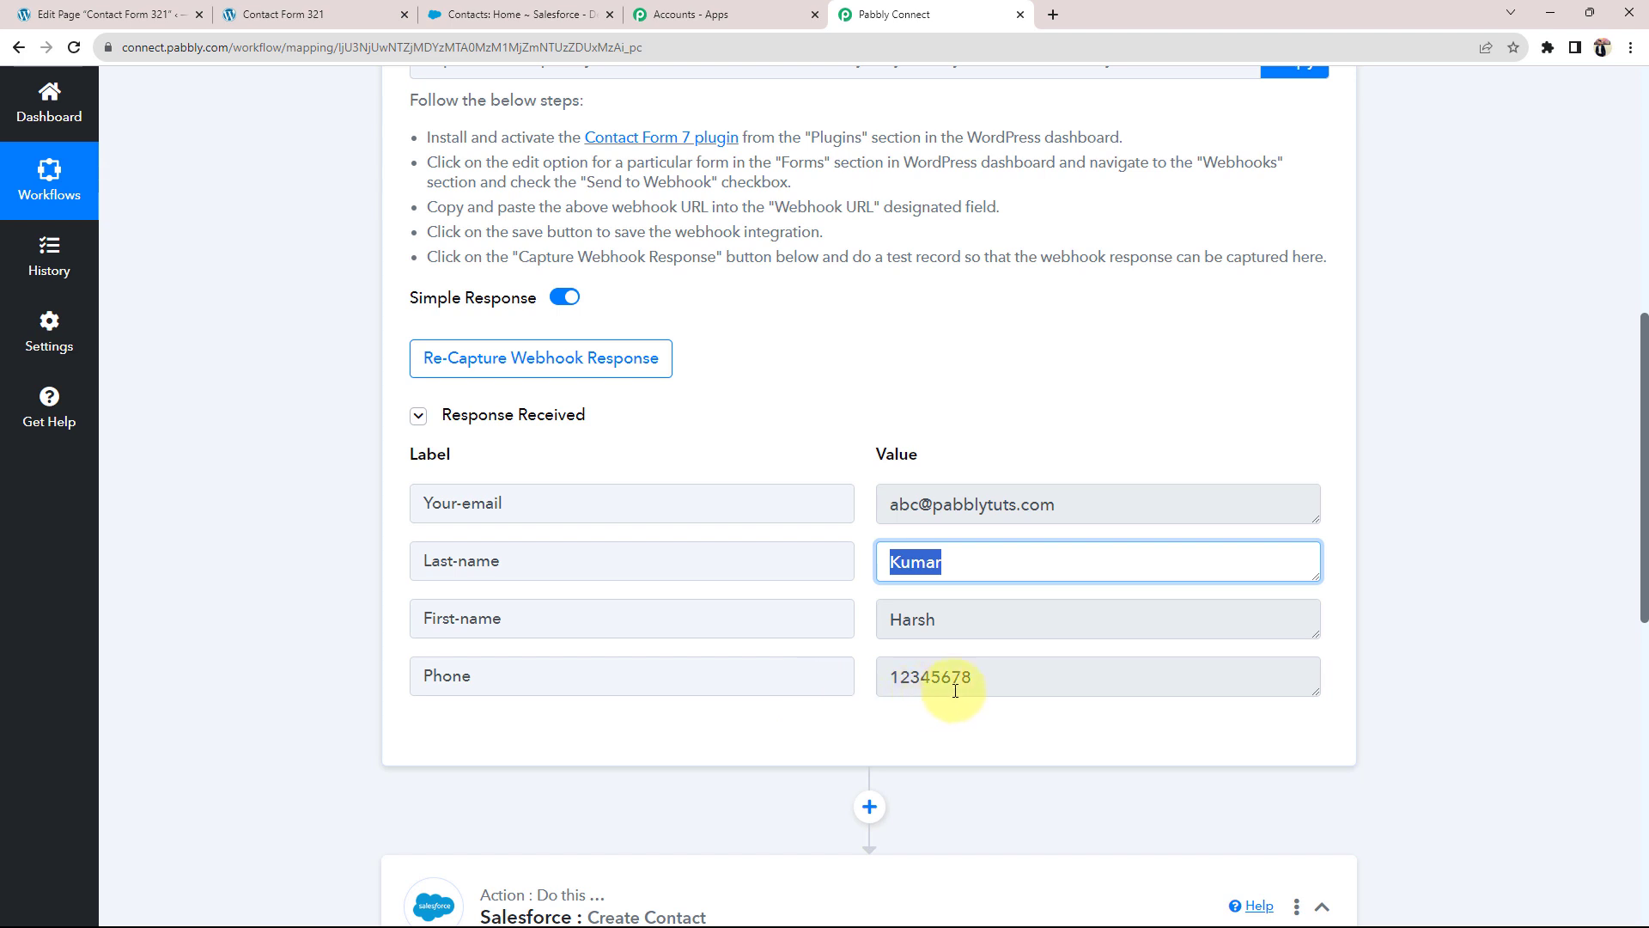
pyautogui.moveTo(987, 673); pyautogui.dragTo(144, 574)
pyautogui.click(220, 593)
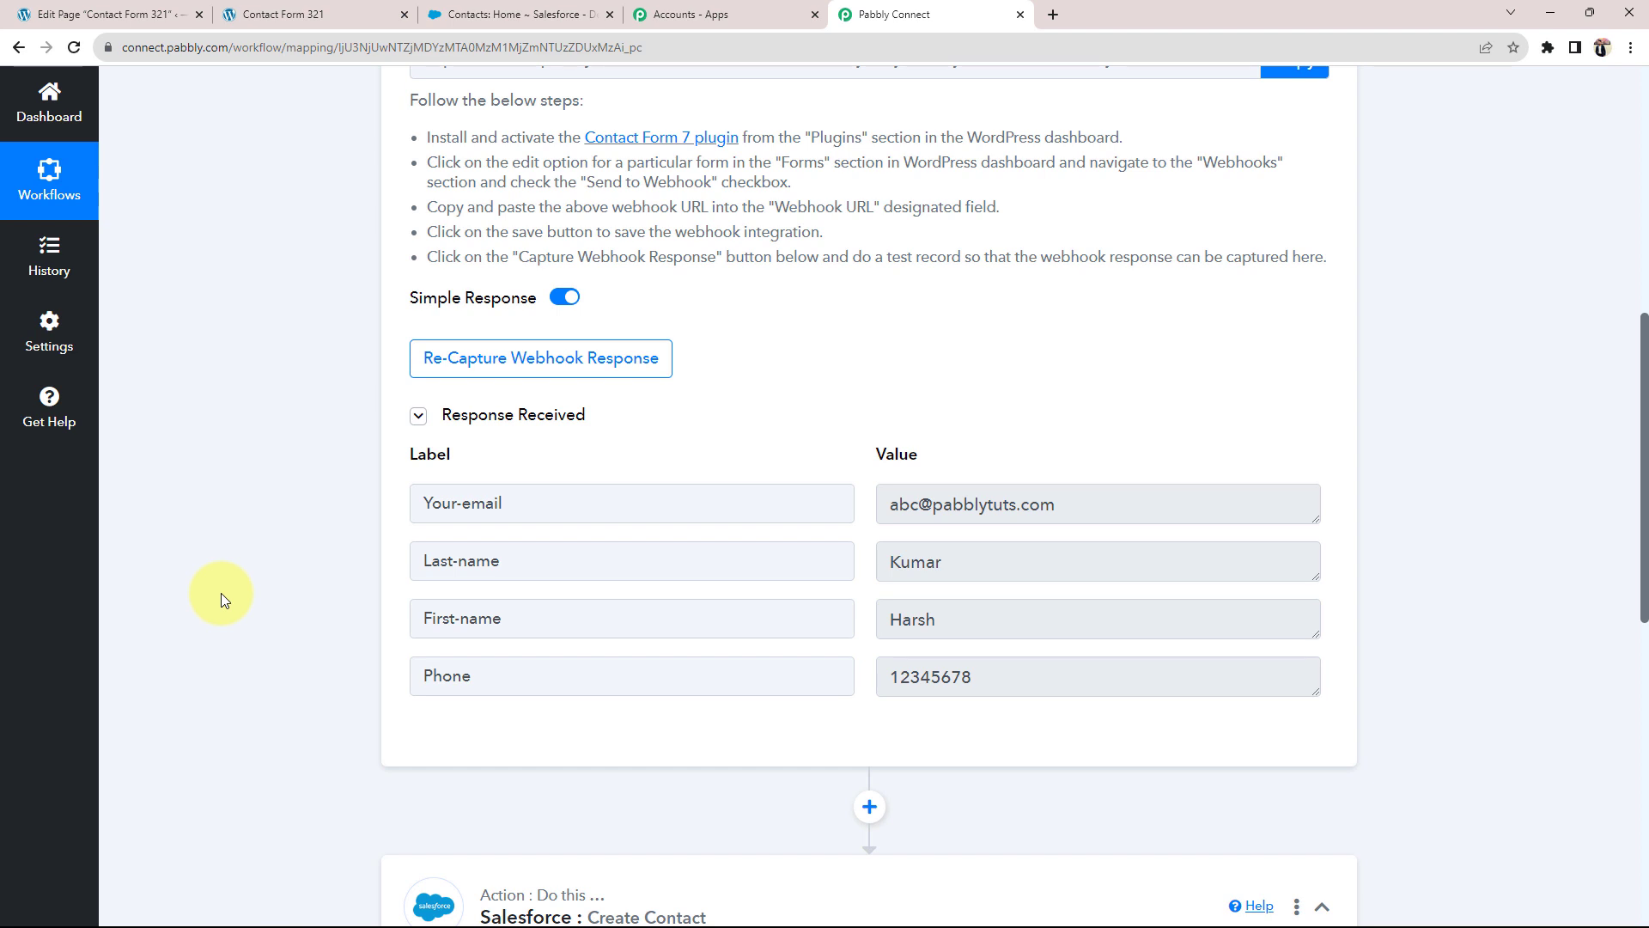
pyautogui.scroll(8, 220, 593)
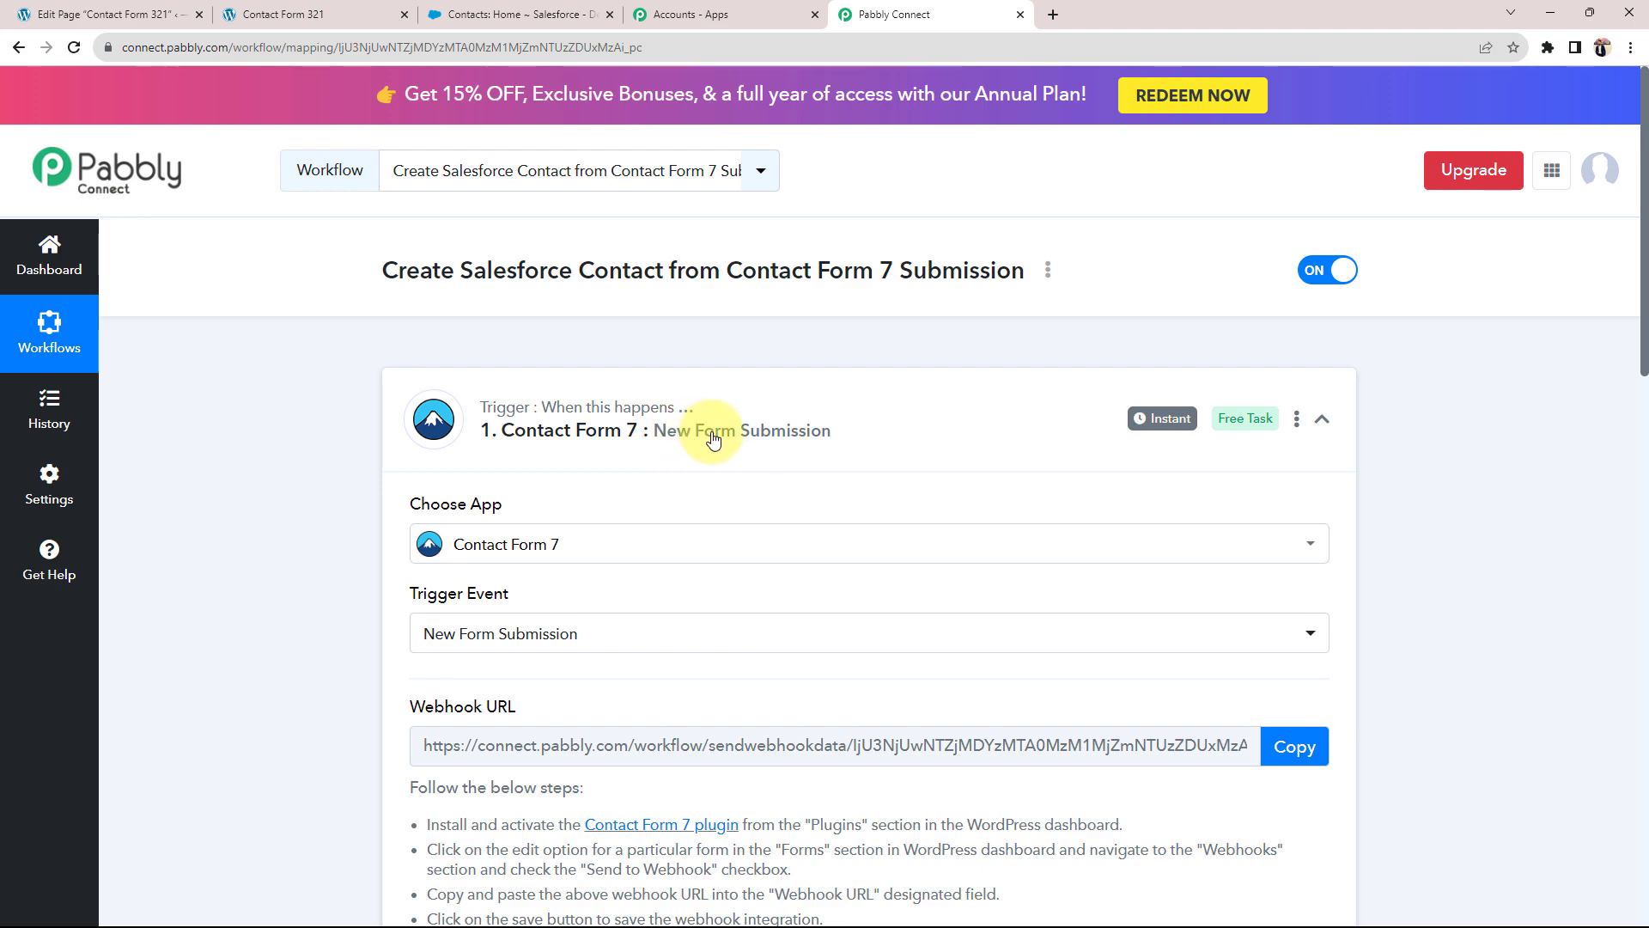
pyautogui.scroll(-4, 446, 688)
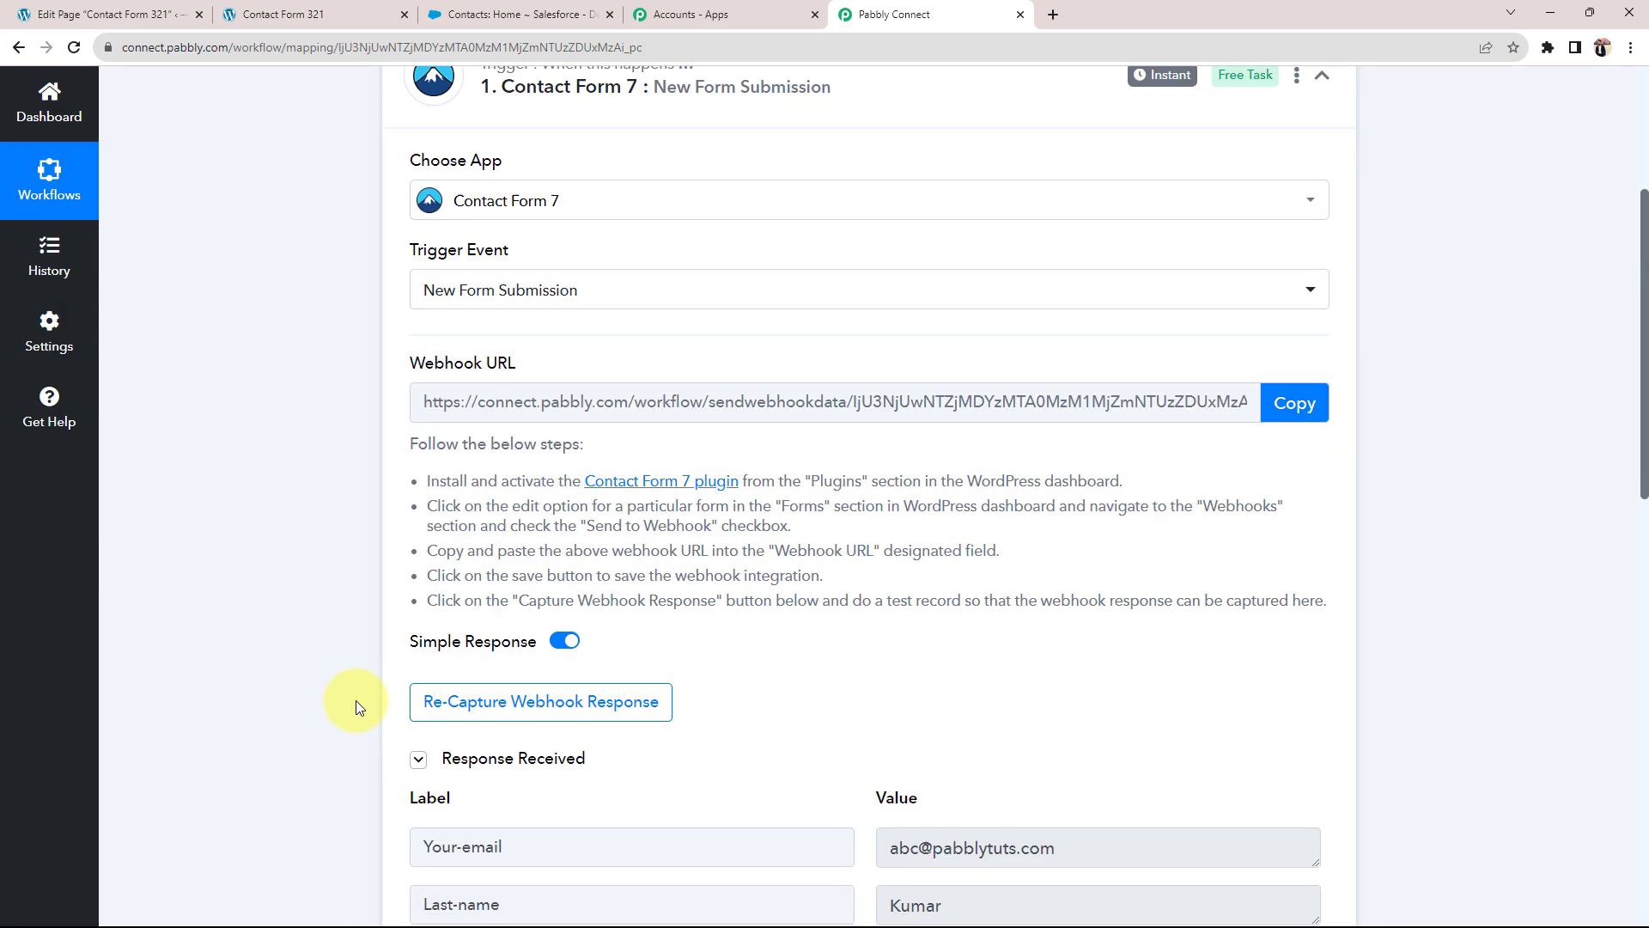
pyautogui.scroll(-7, 259, 699)
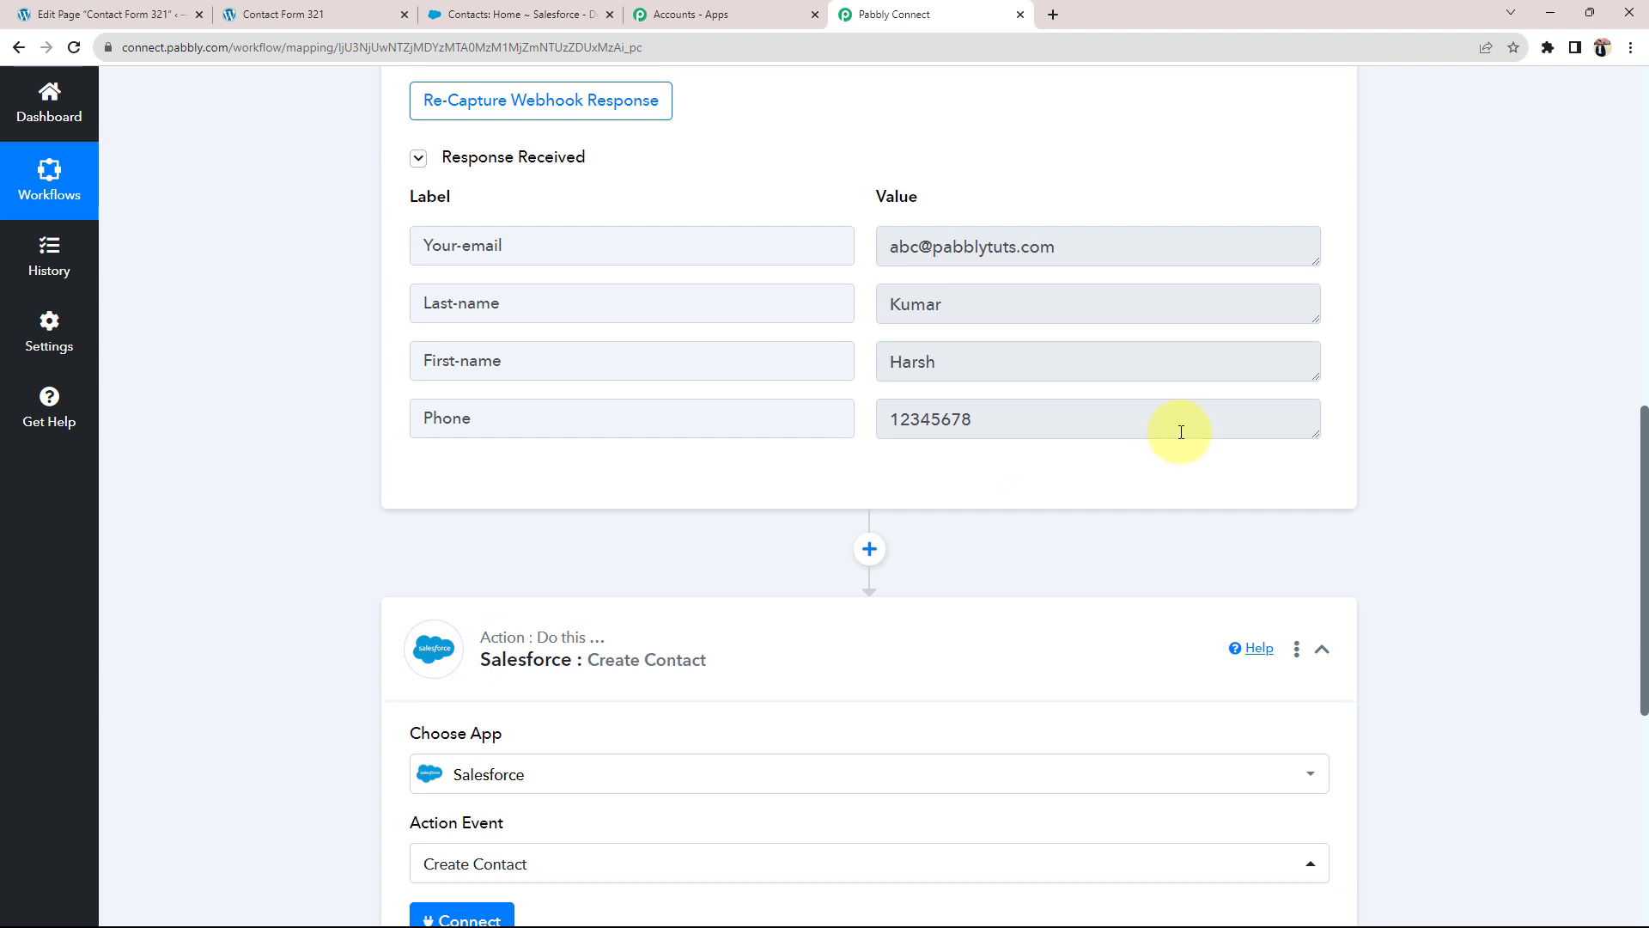
pyautogui.doubleClick(962, 361)
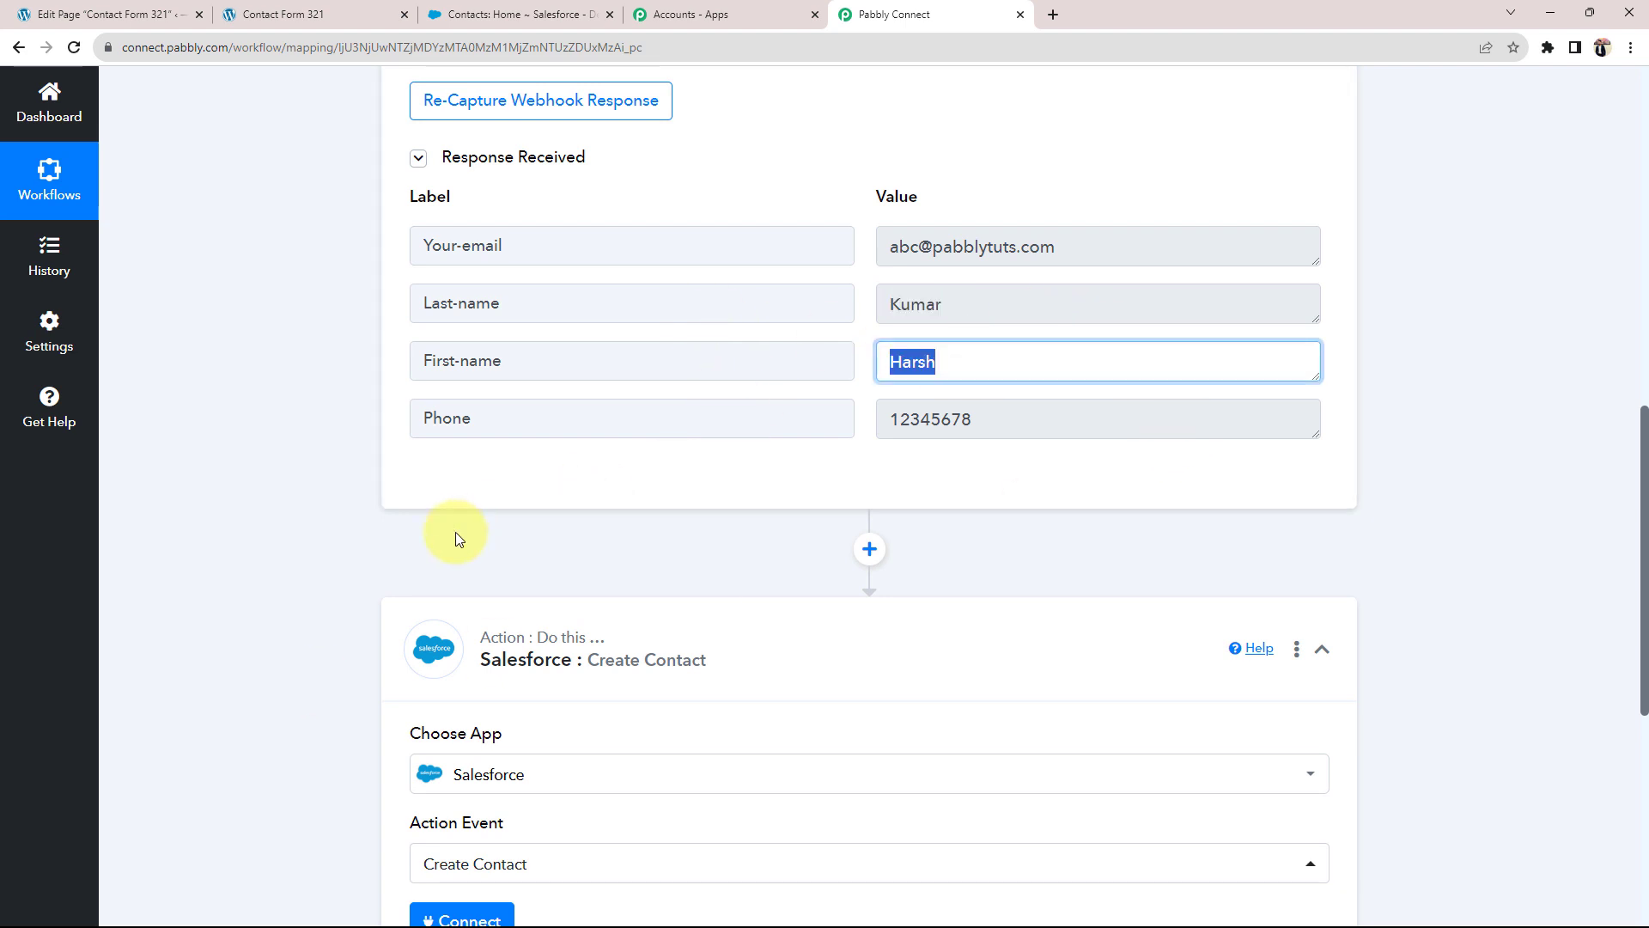
pyautogui.scroll(-3, 335, 563)
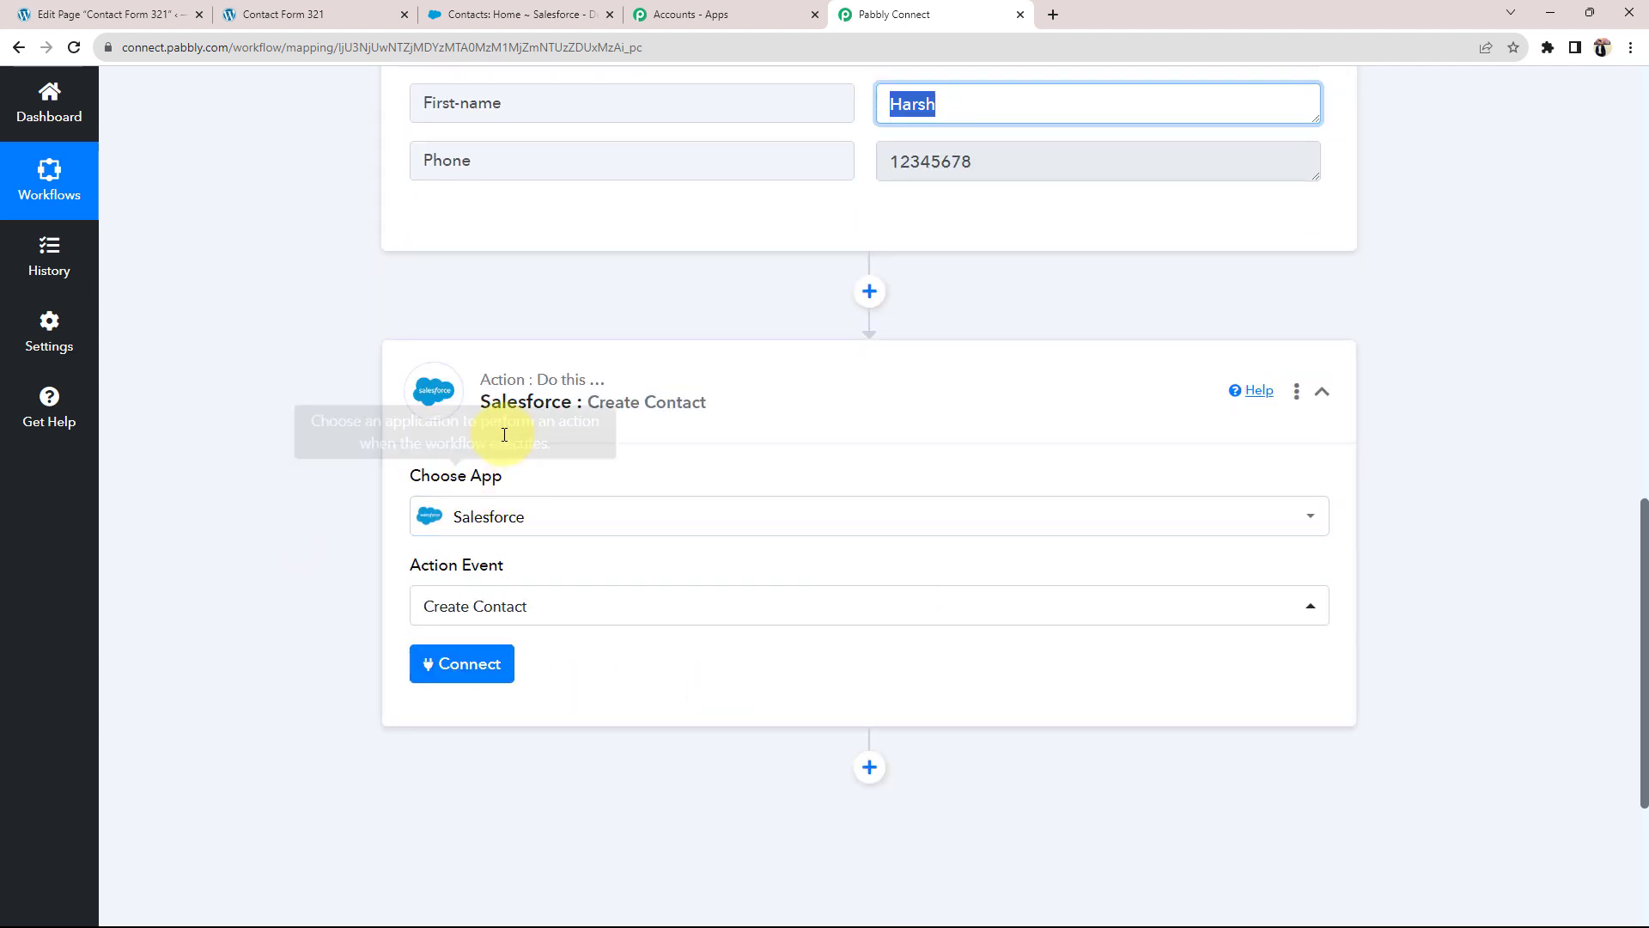
# Step: Add a new Salesforce connection to the Create Contact action and allow Pabbly access
pyautogui.click(439, 14)
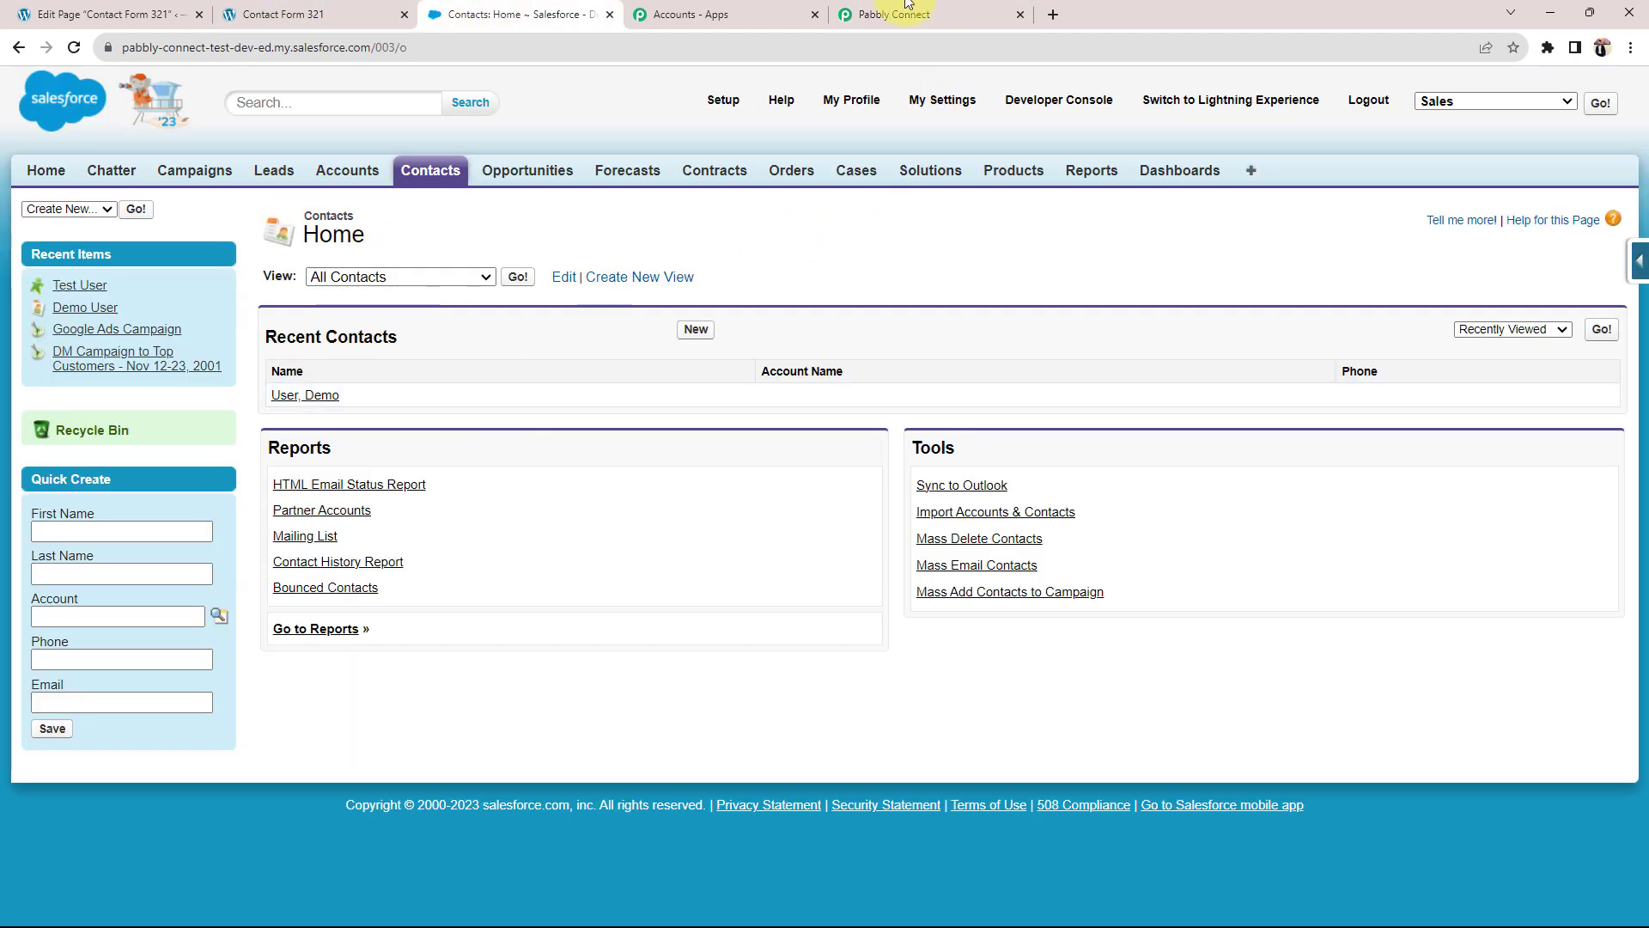
pyautogui.click(881, 9)
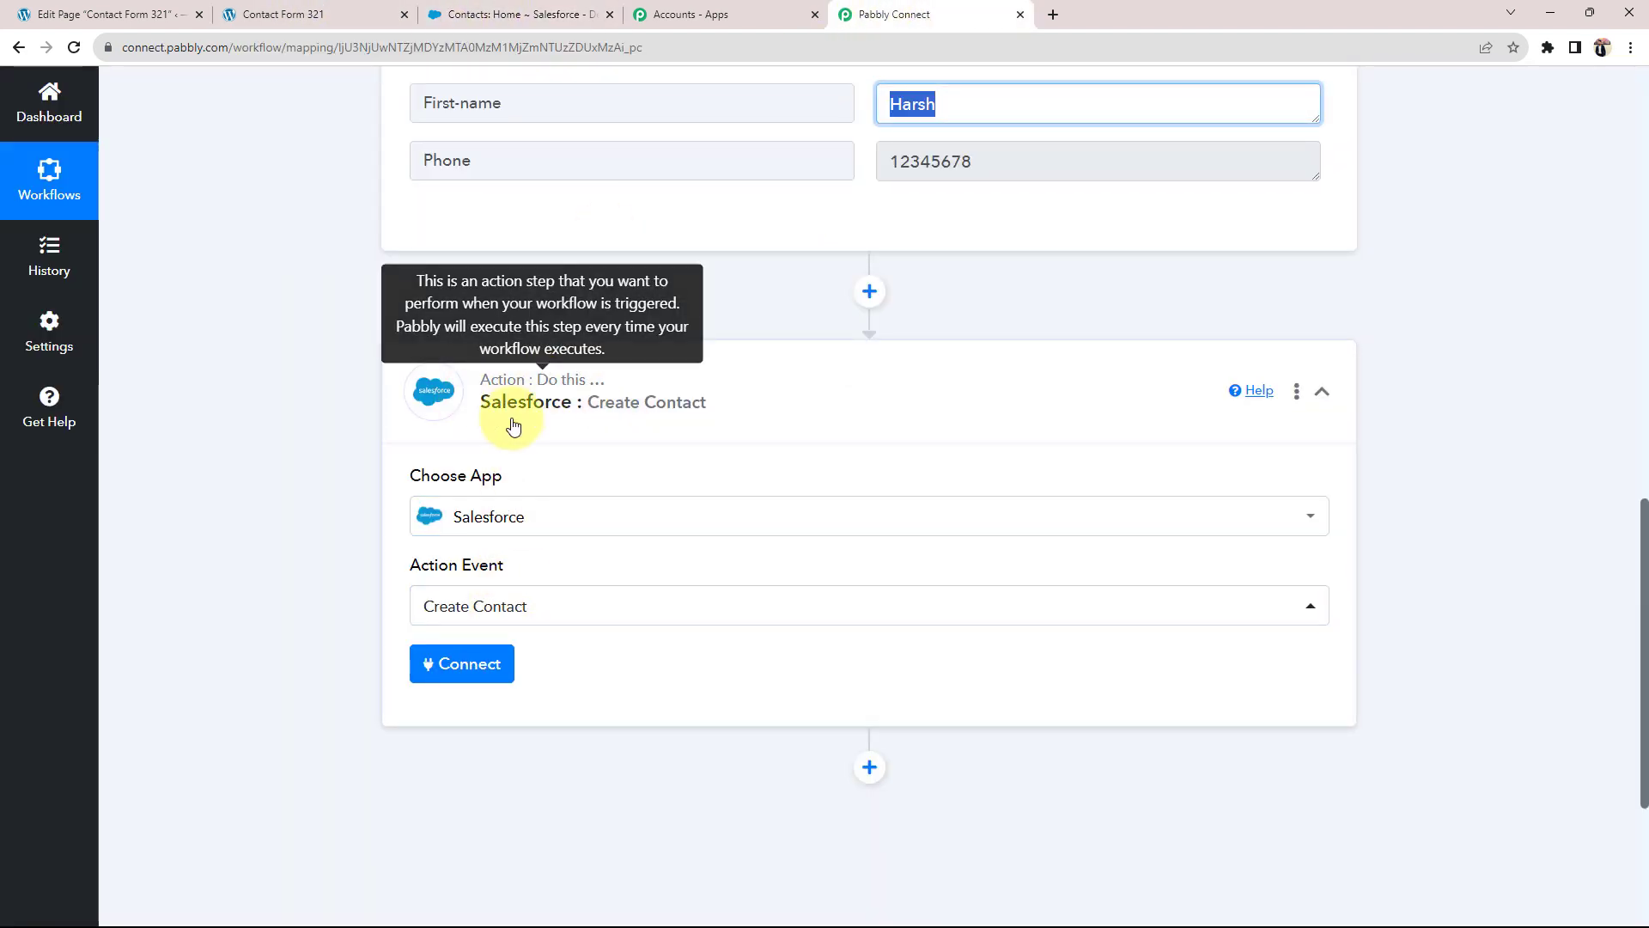
pyautogui.click(464, 664)
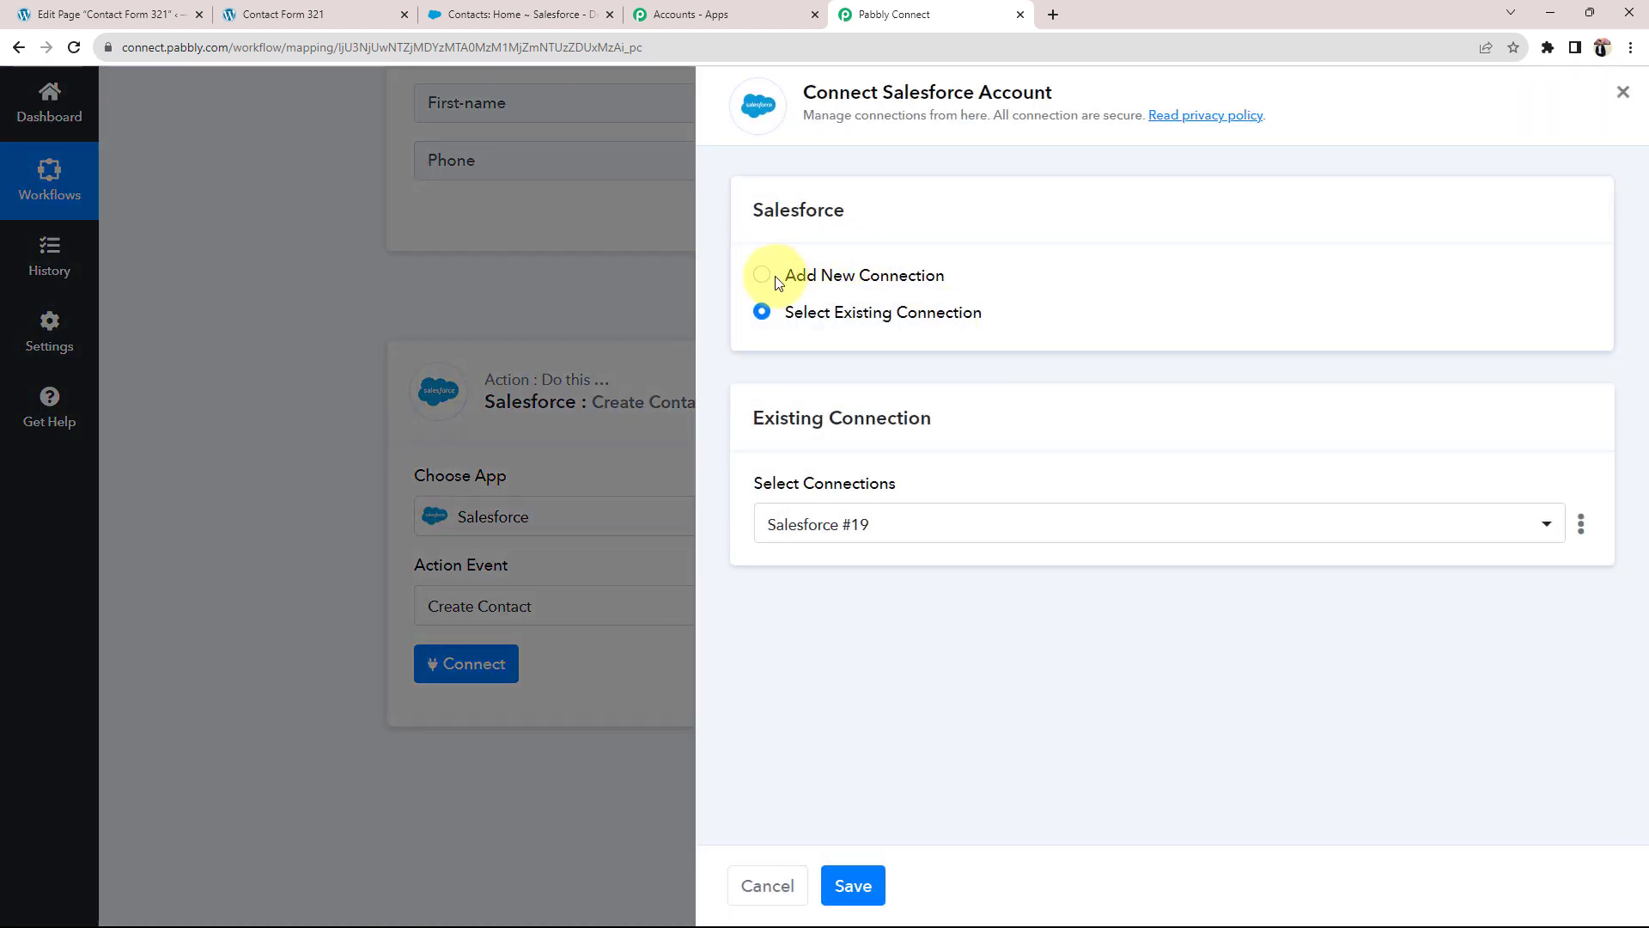
pyautogui.click(762, 275)
pyautogui.click(850, 503)
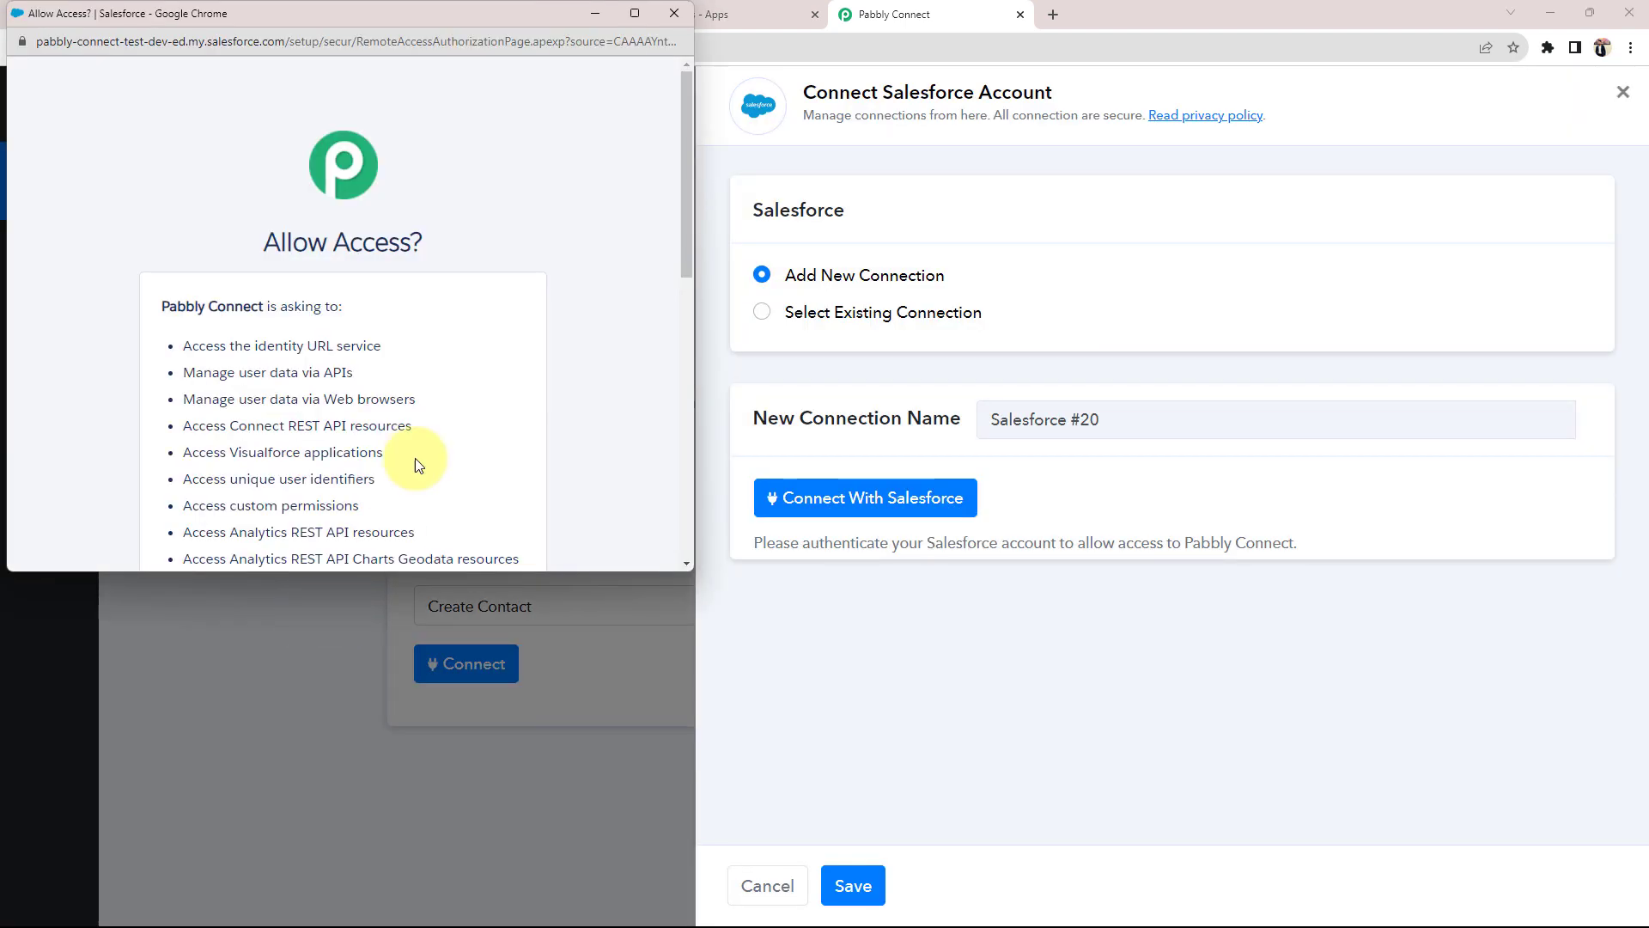
pyautogui.scroll(-10, 330, 303)
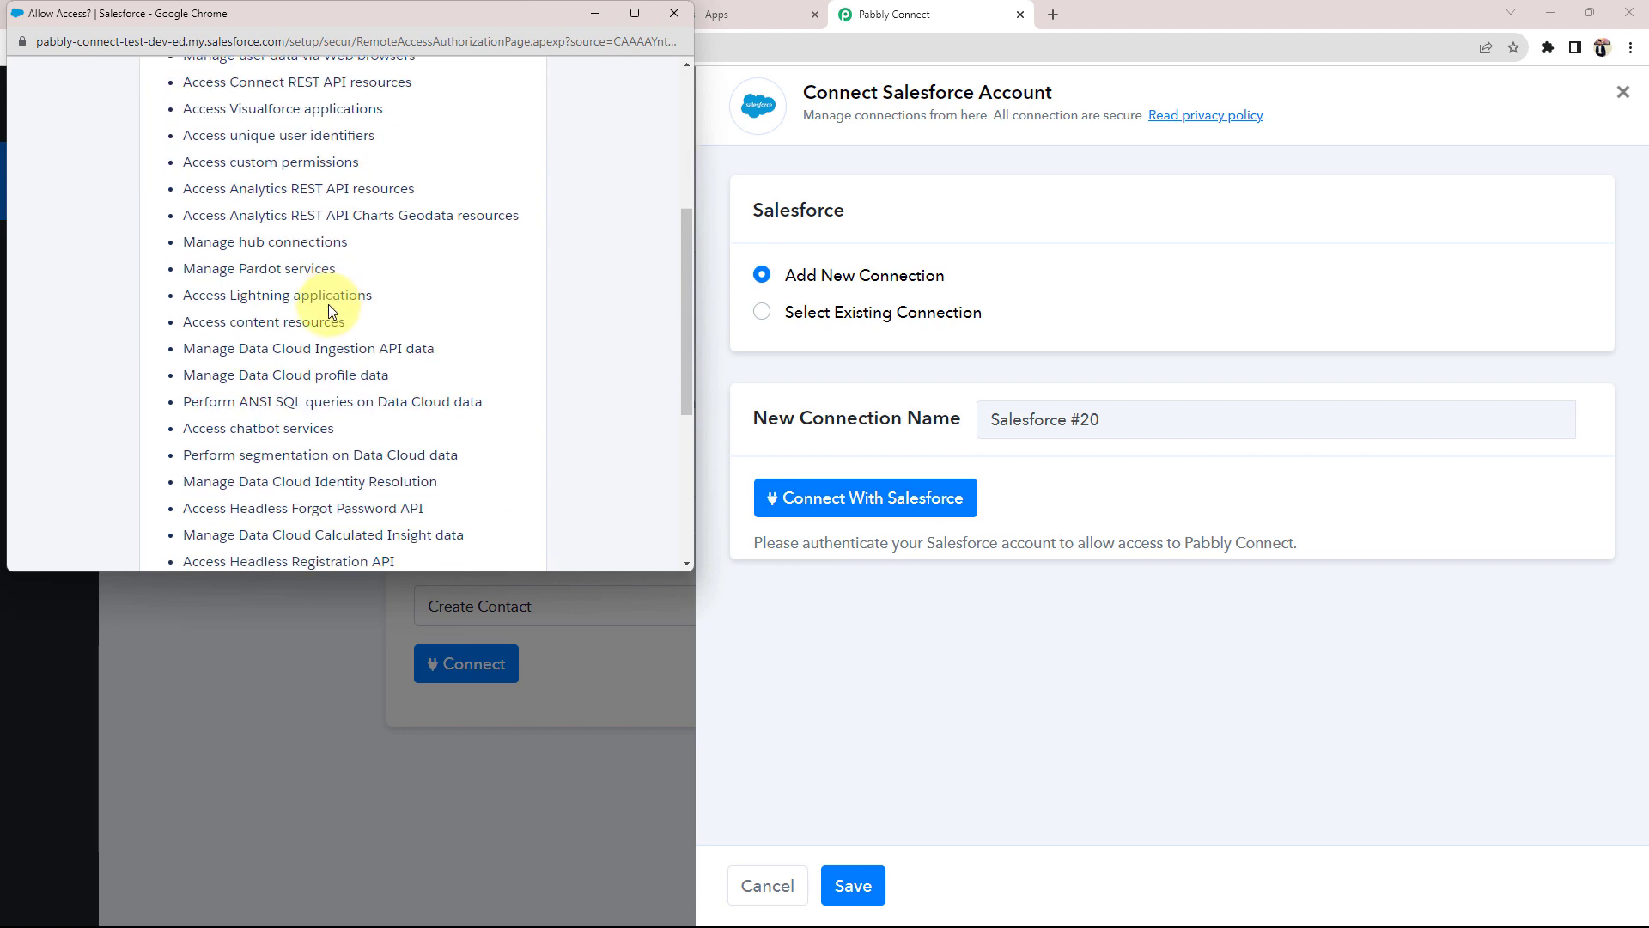
pyautogui.click(440, 429)
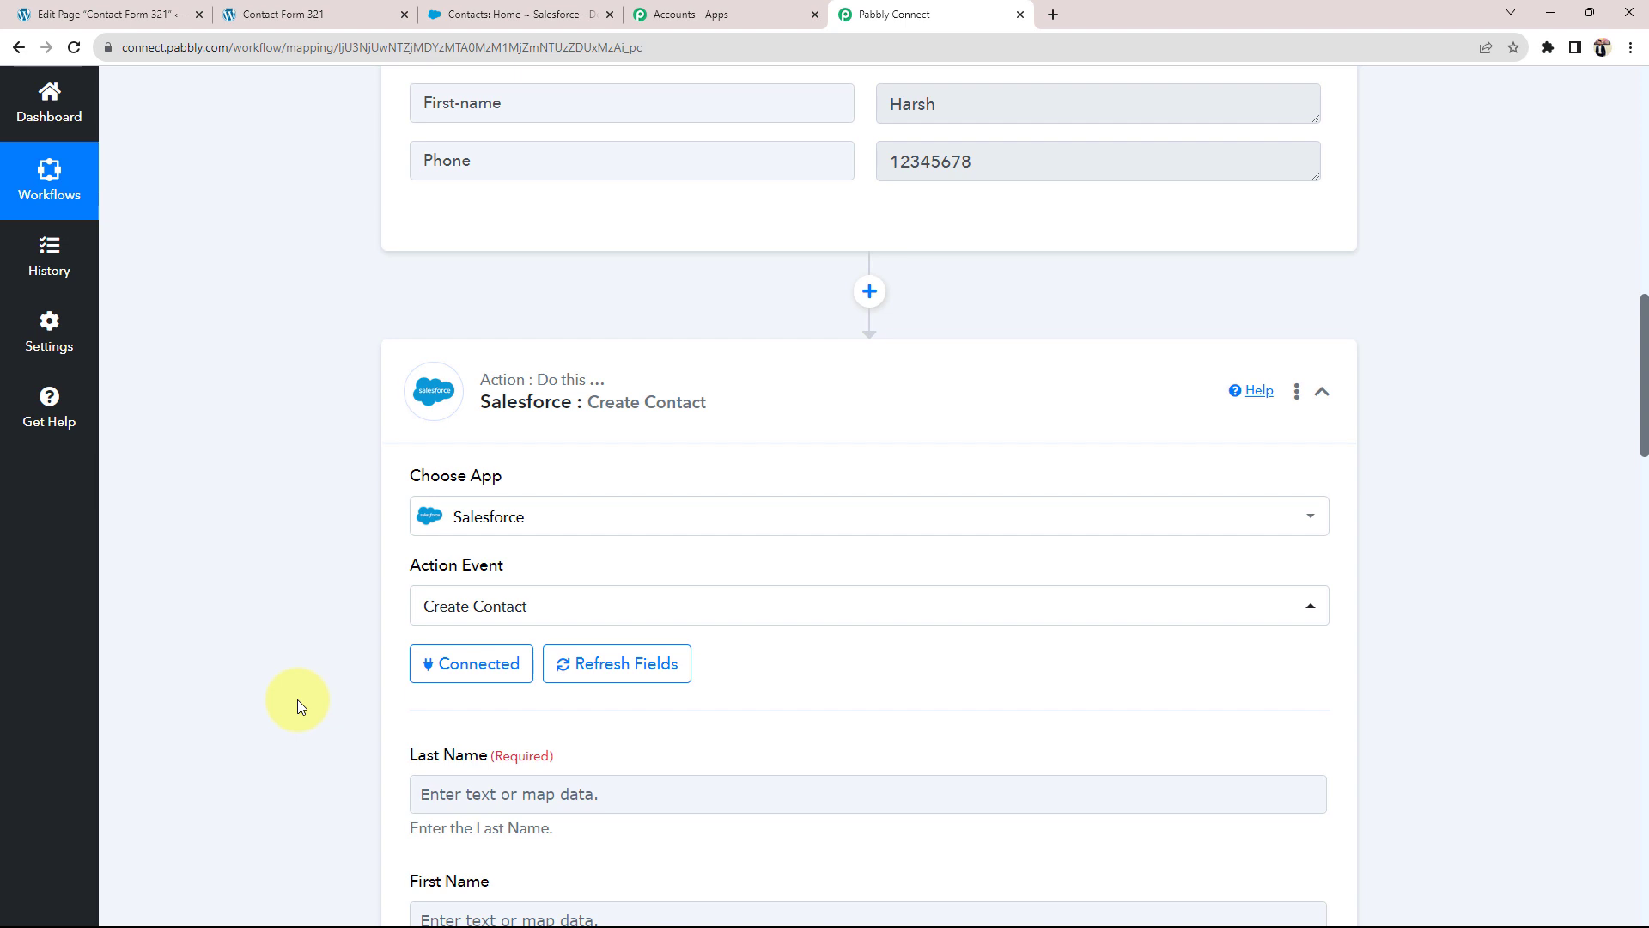
# Step: Review the Create Contact fields, noting the required Last Name and the First Name field
pyautogui.scroll(-4, 297, 700)
pyautogui.moveTo(501, 414); pyautogui.dragTo(558, 421)
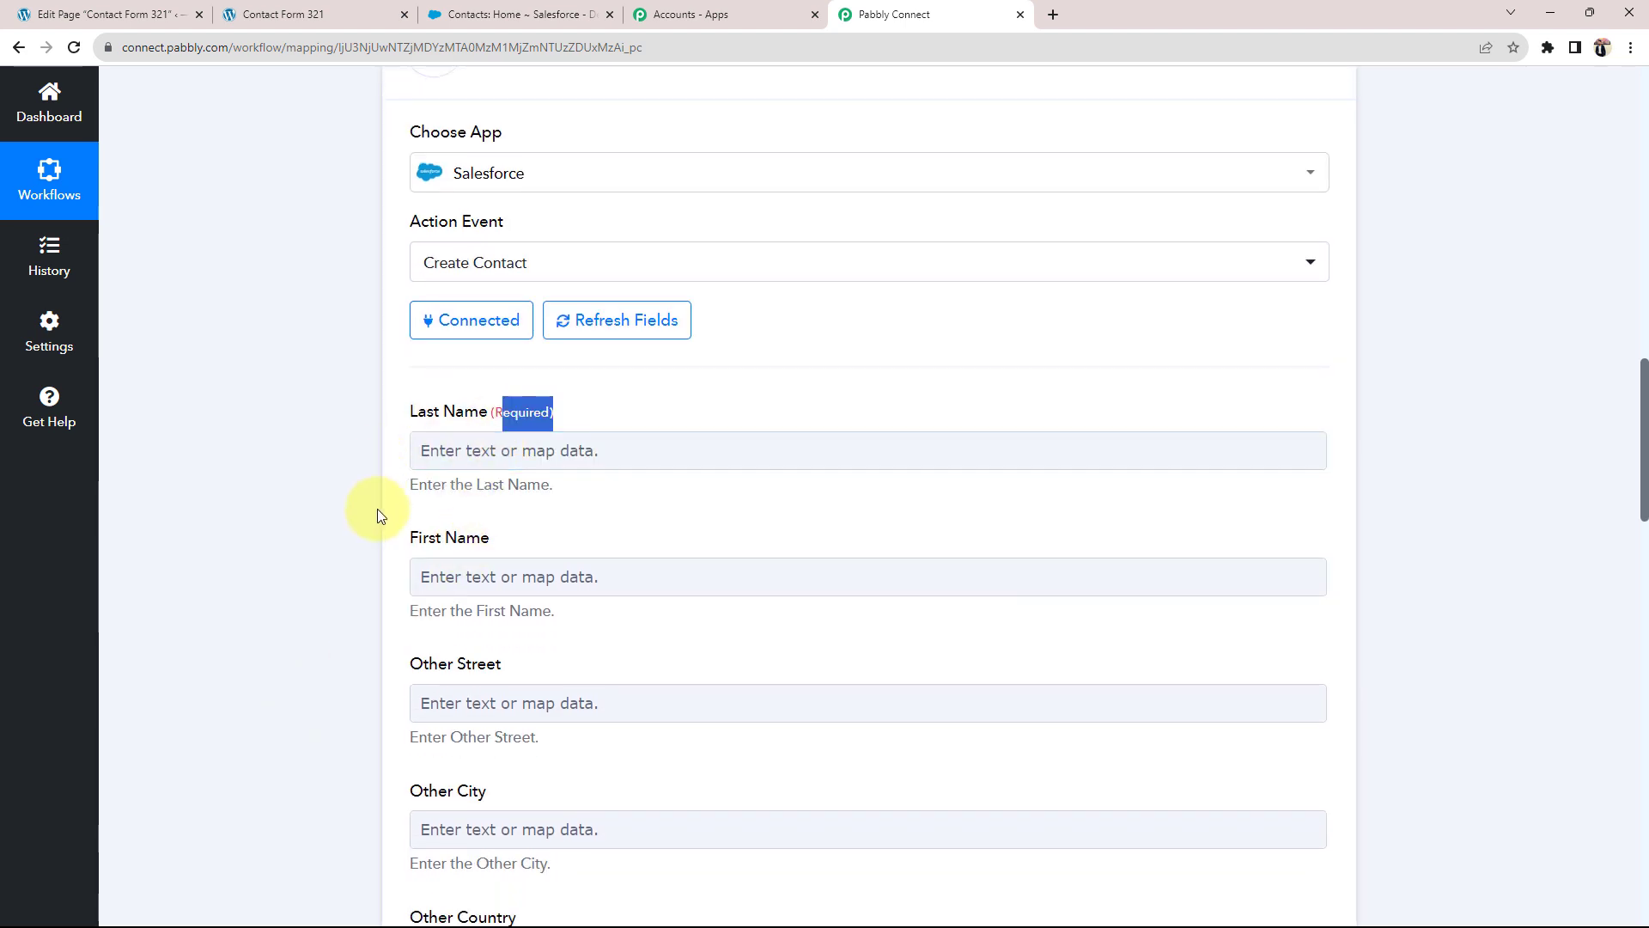
pyautogui.moveTo(408, 538); pyautogui.dragTo(493, 545)
pyautogui.click(420, 767)
pyautogui.scroll(-7, 241, 756)
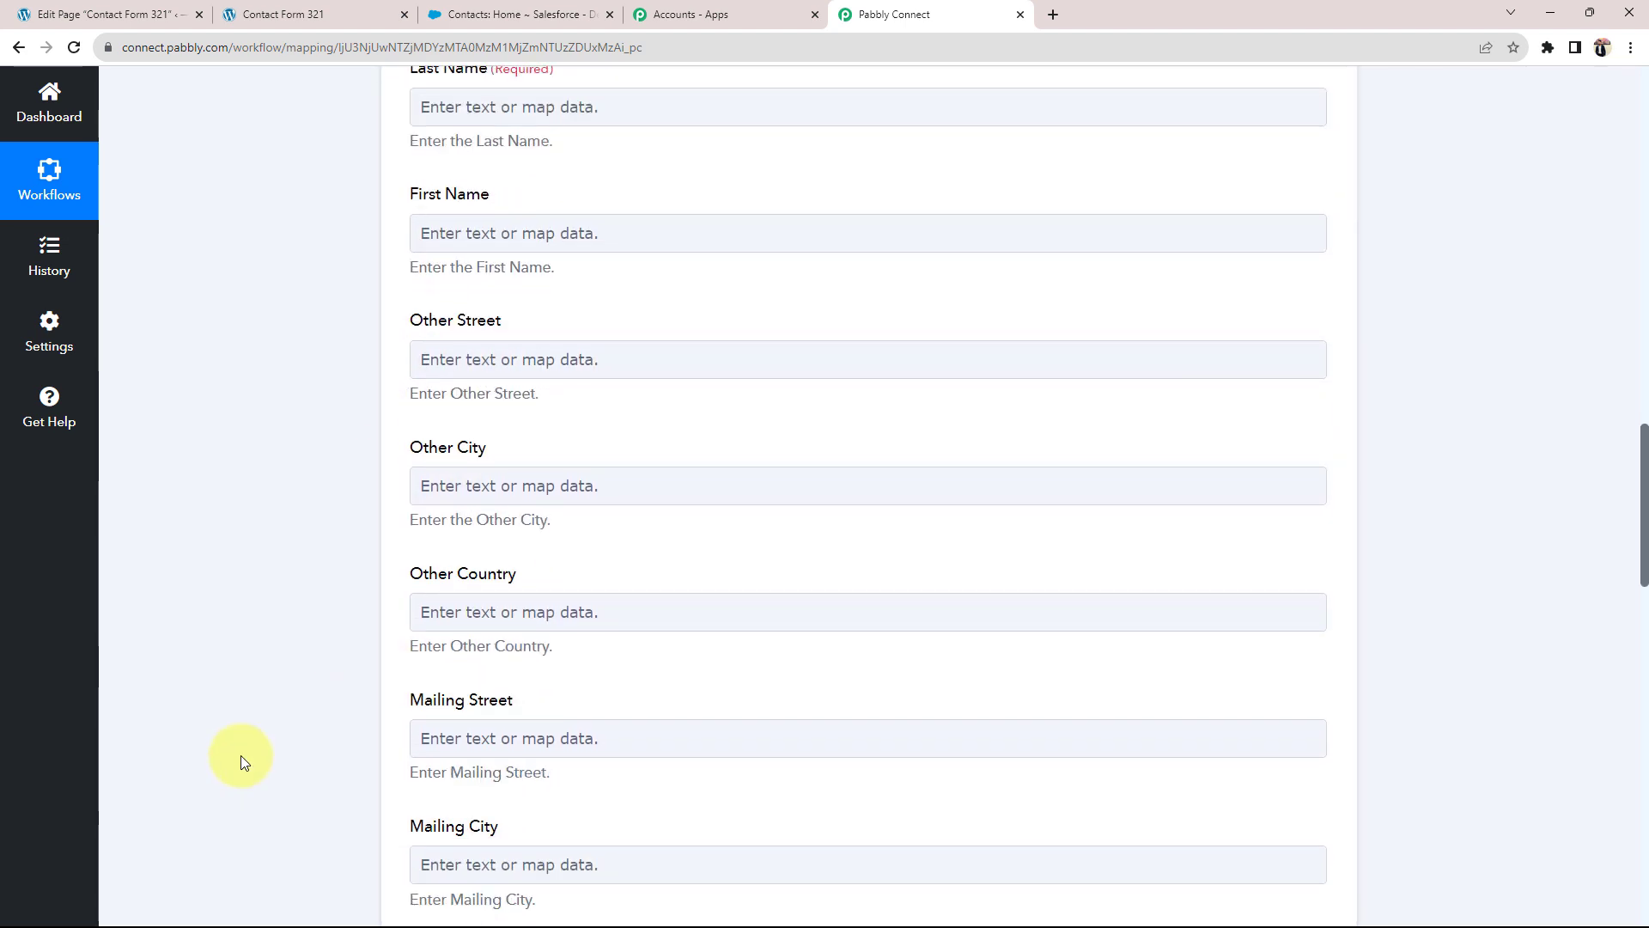
pyautogui.scroll(7, 240, 755)
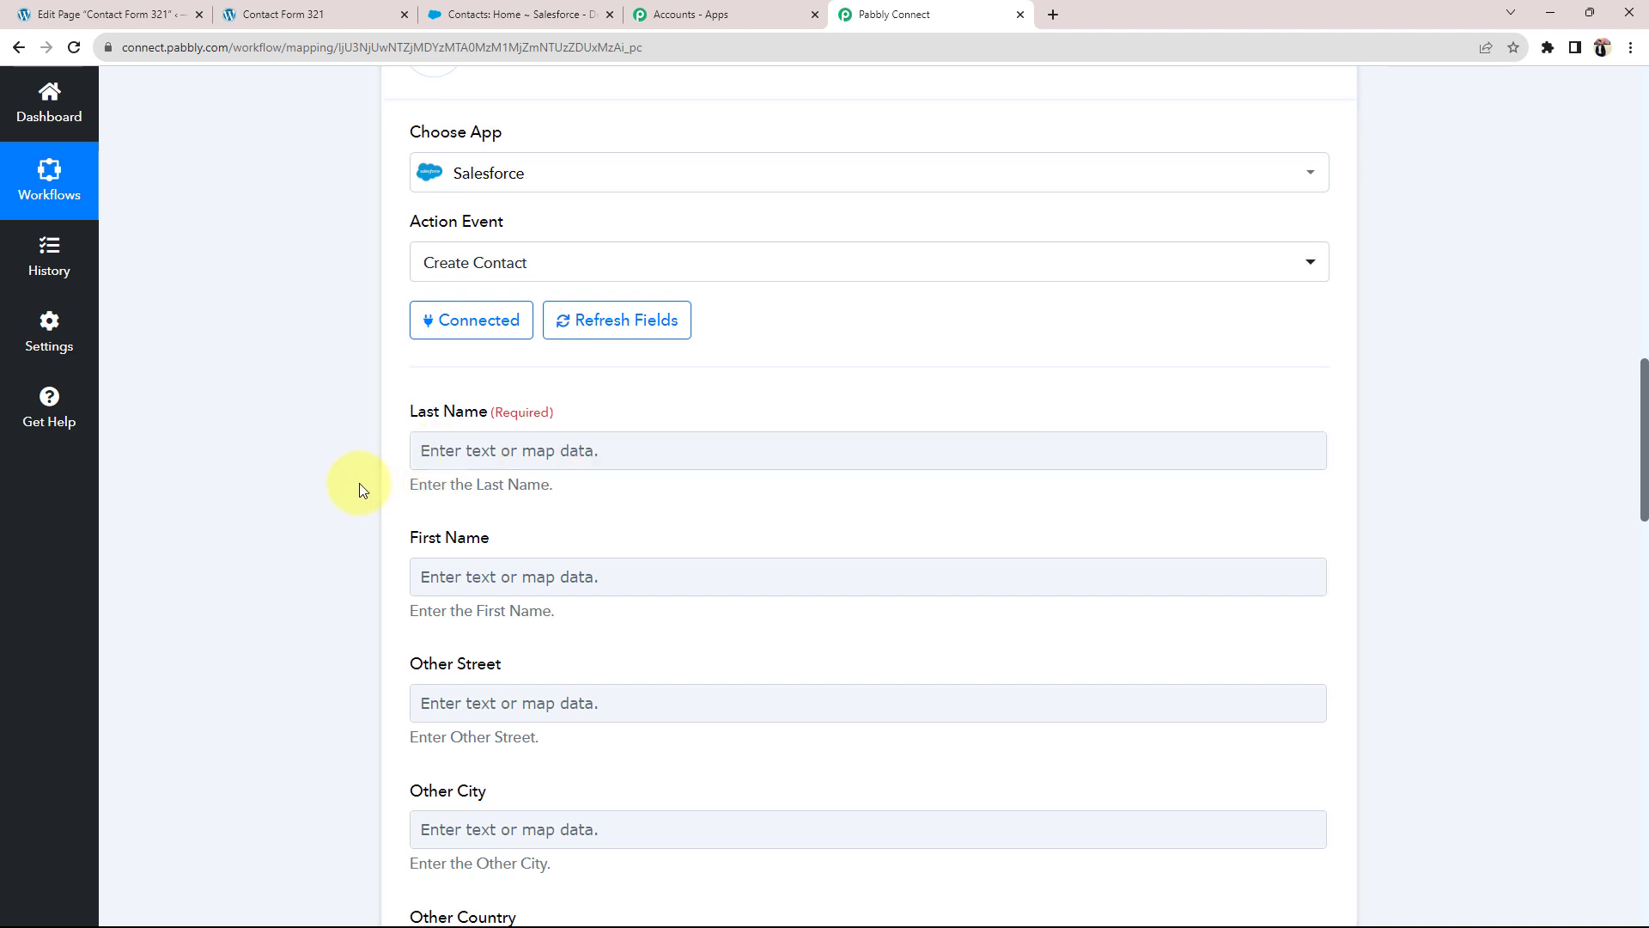
pyautogui.scroll(6, 359, 488)
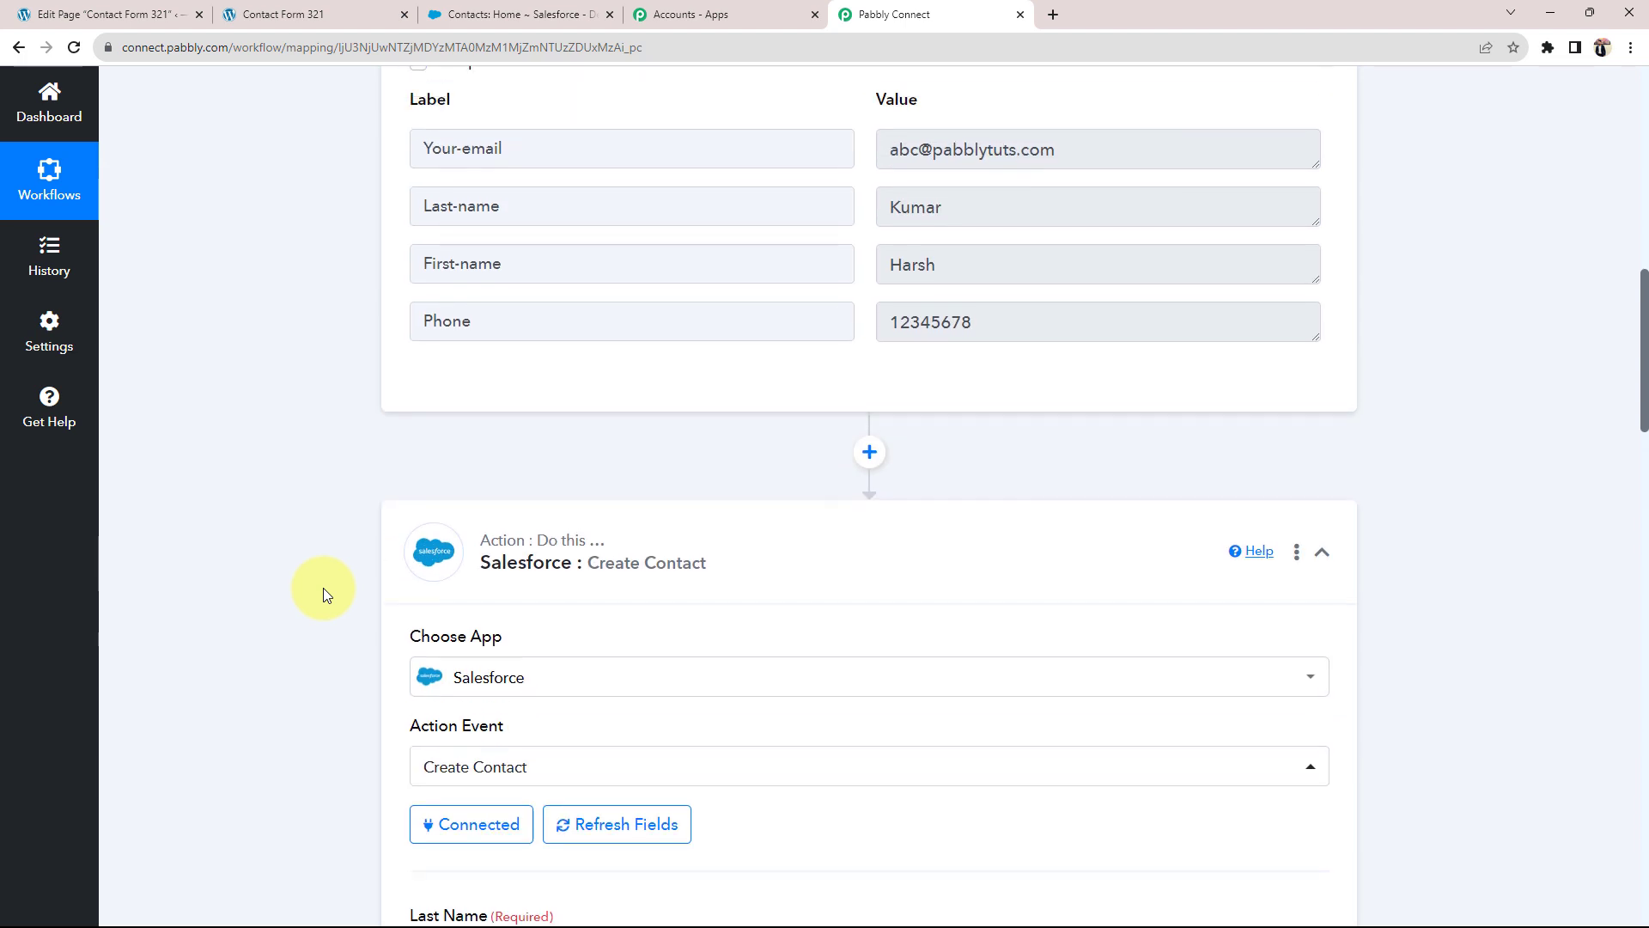
pyautogui.scroll(7, 323, 587)
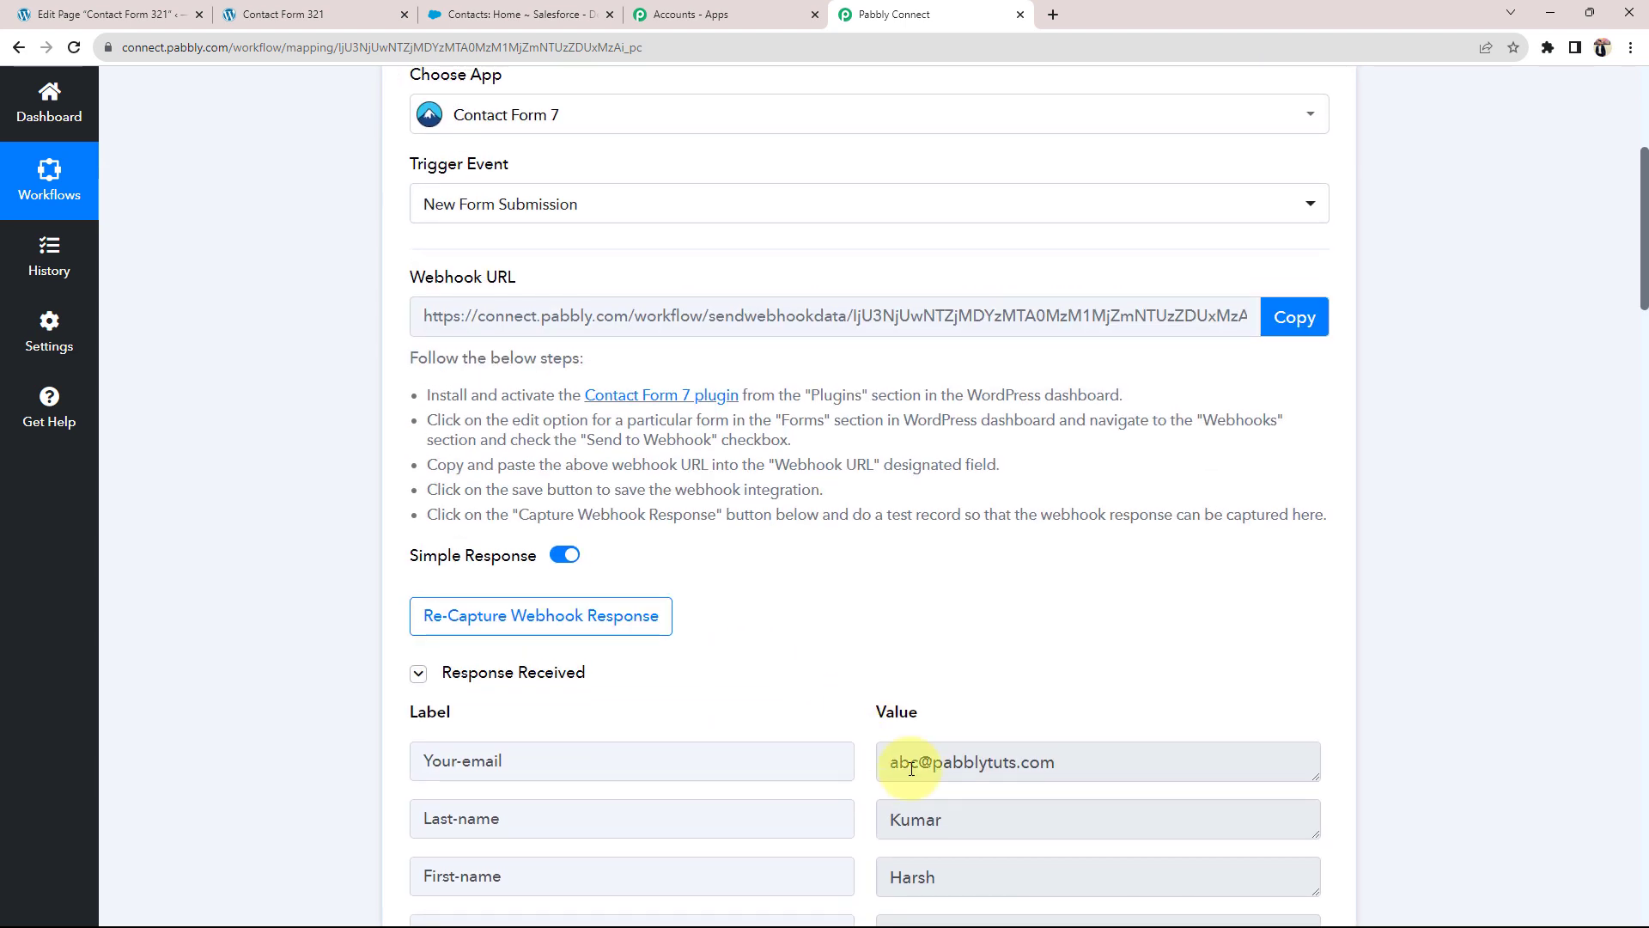
# Step: Bring up the Insert Data from Previous Step options for the Last Name field
pyautogui.scroll(-3, 912, 767)
pyautogui.moveTo(971, 630); pyautogui.dragTo(673, 629)
pyautogui.moveTo(970, 564); pyautogui.dragTo(618, 577)
pyautogui.moveTo(1068, 500); pyautogui.dragTo(295, 633)
pyautogui.scroll(-10, 295, 632)
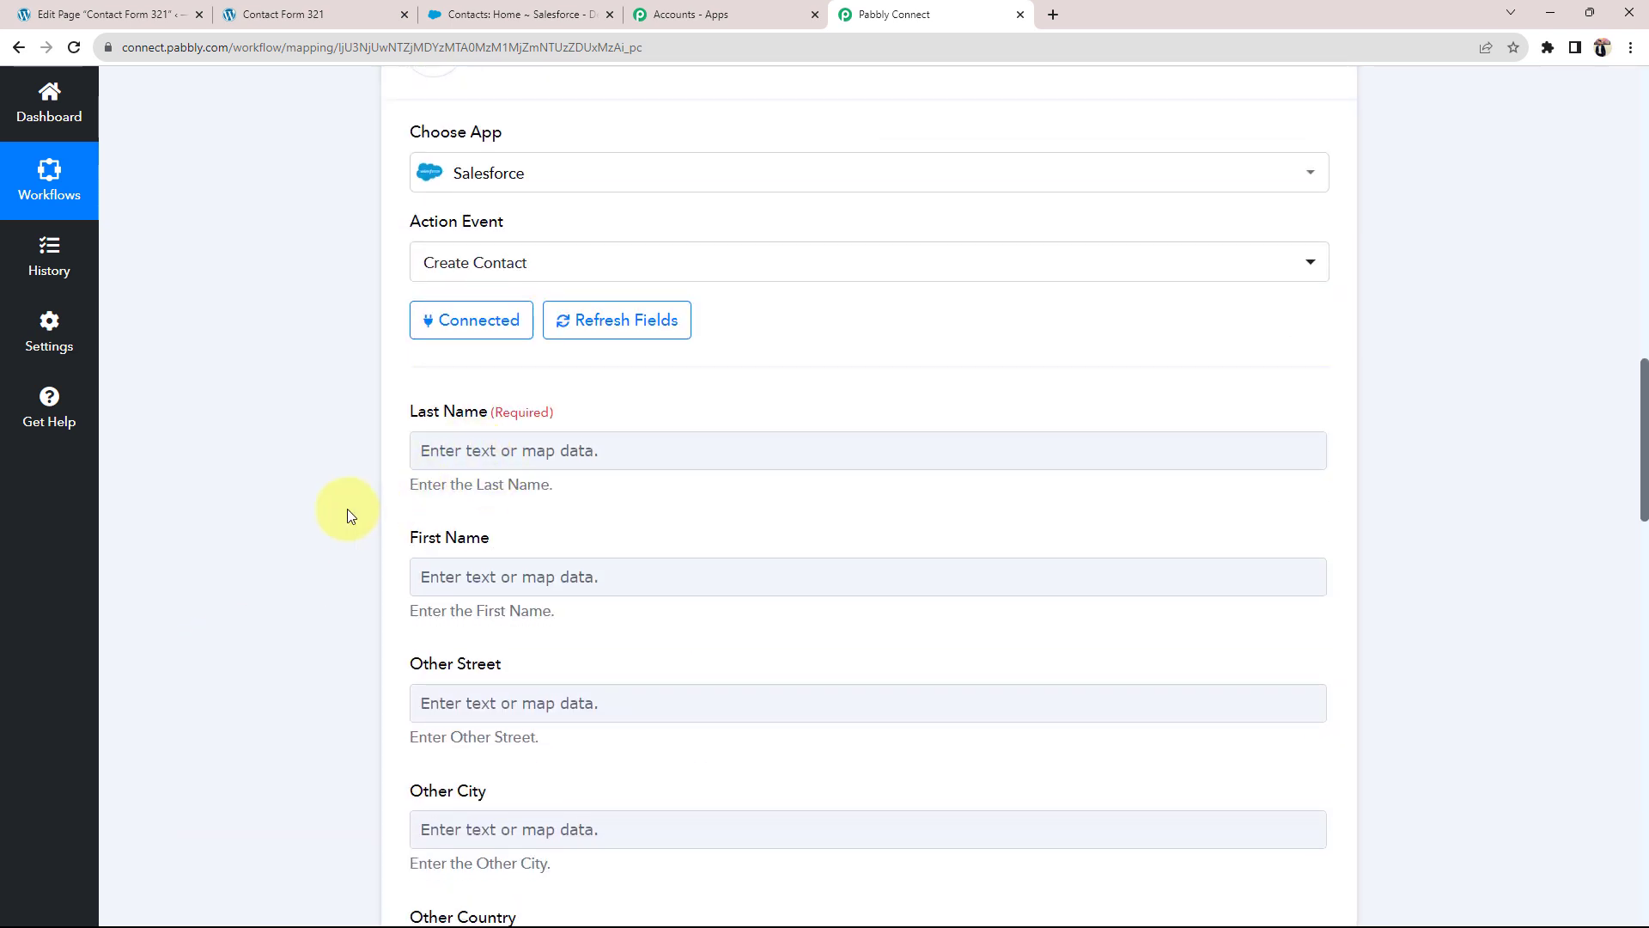
pyautogui.click(495, 451)
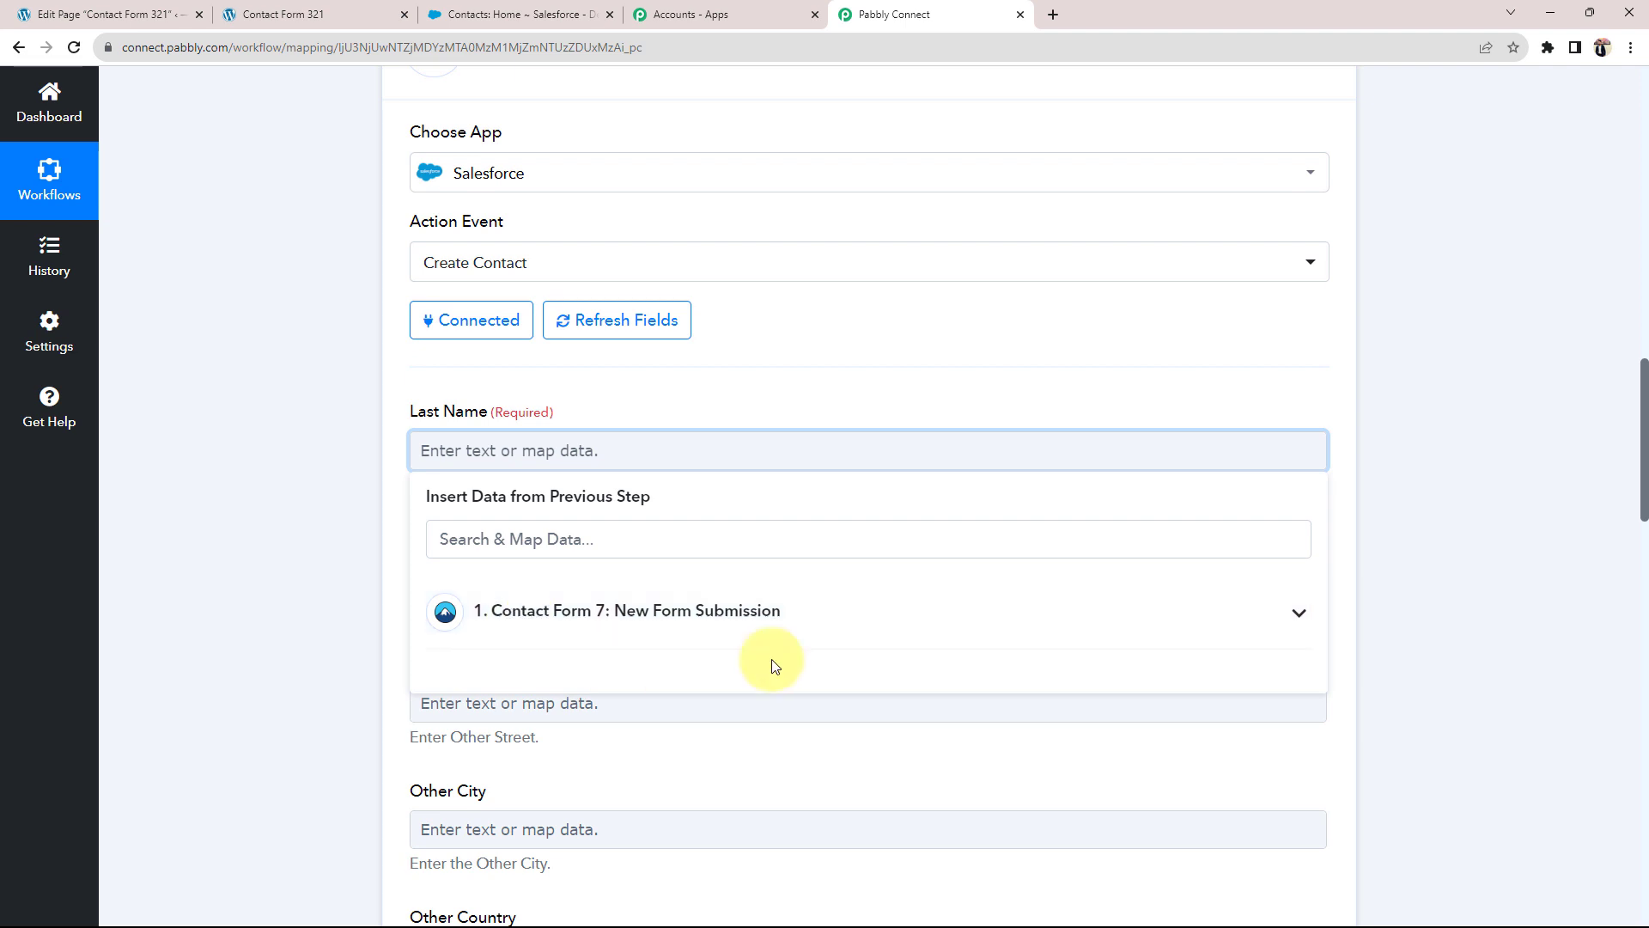
# Step: Map the form's Last-name into Last Name and First-name into First Name
pyautogui.click(1301, 612)
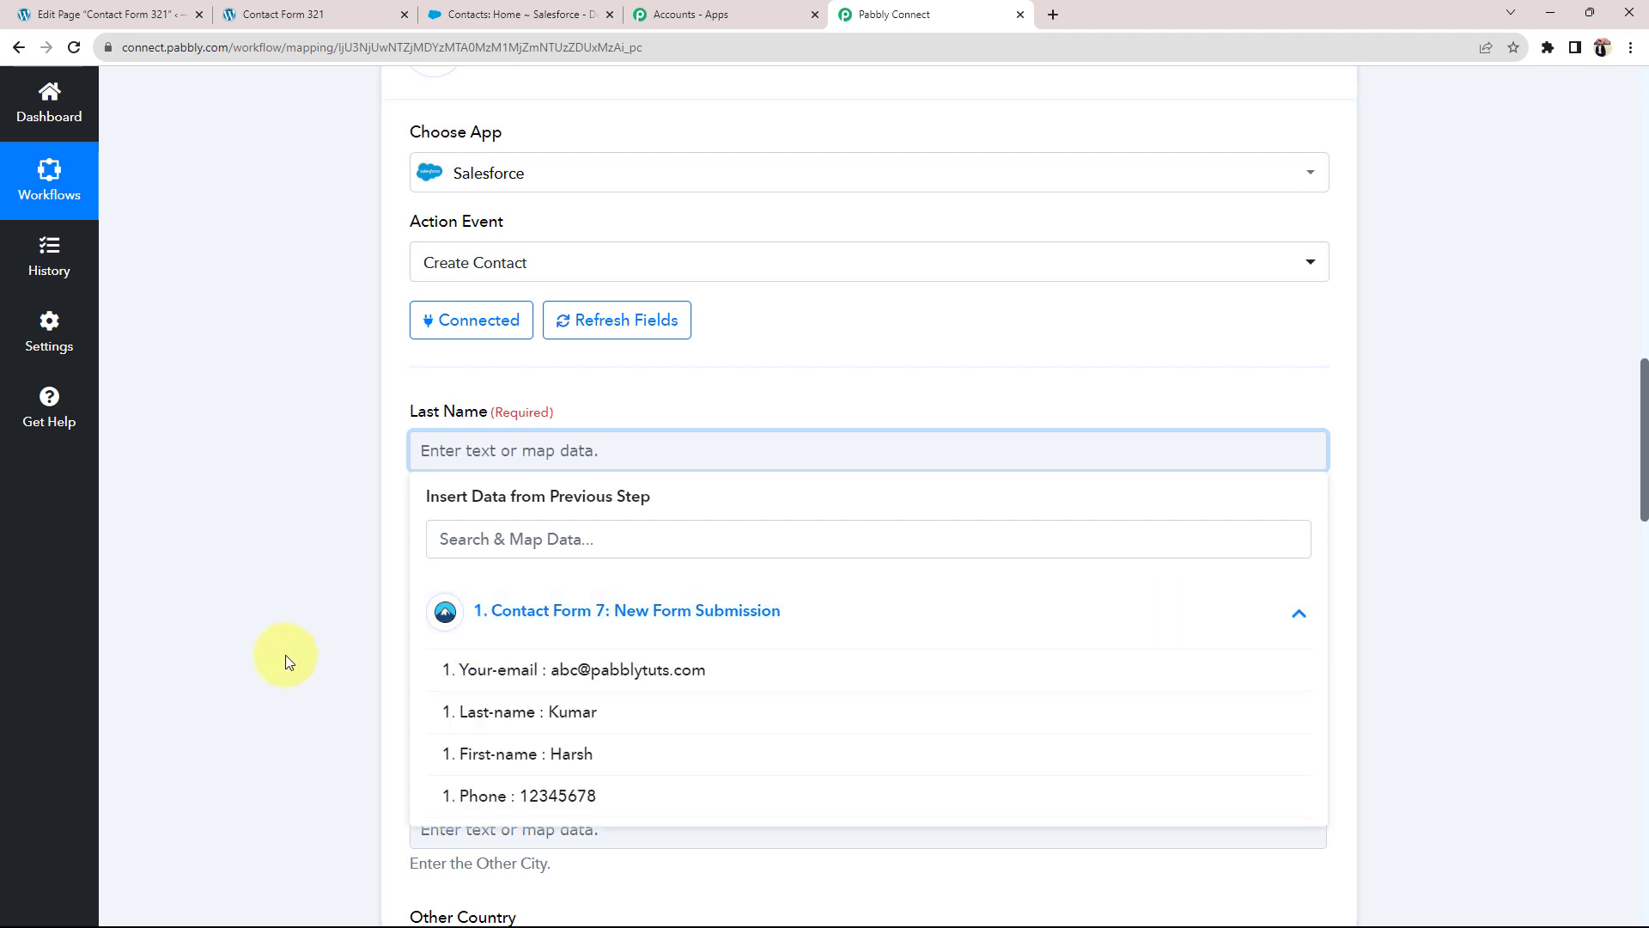
pyautogui.scroll(-1, 285, 655)
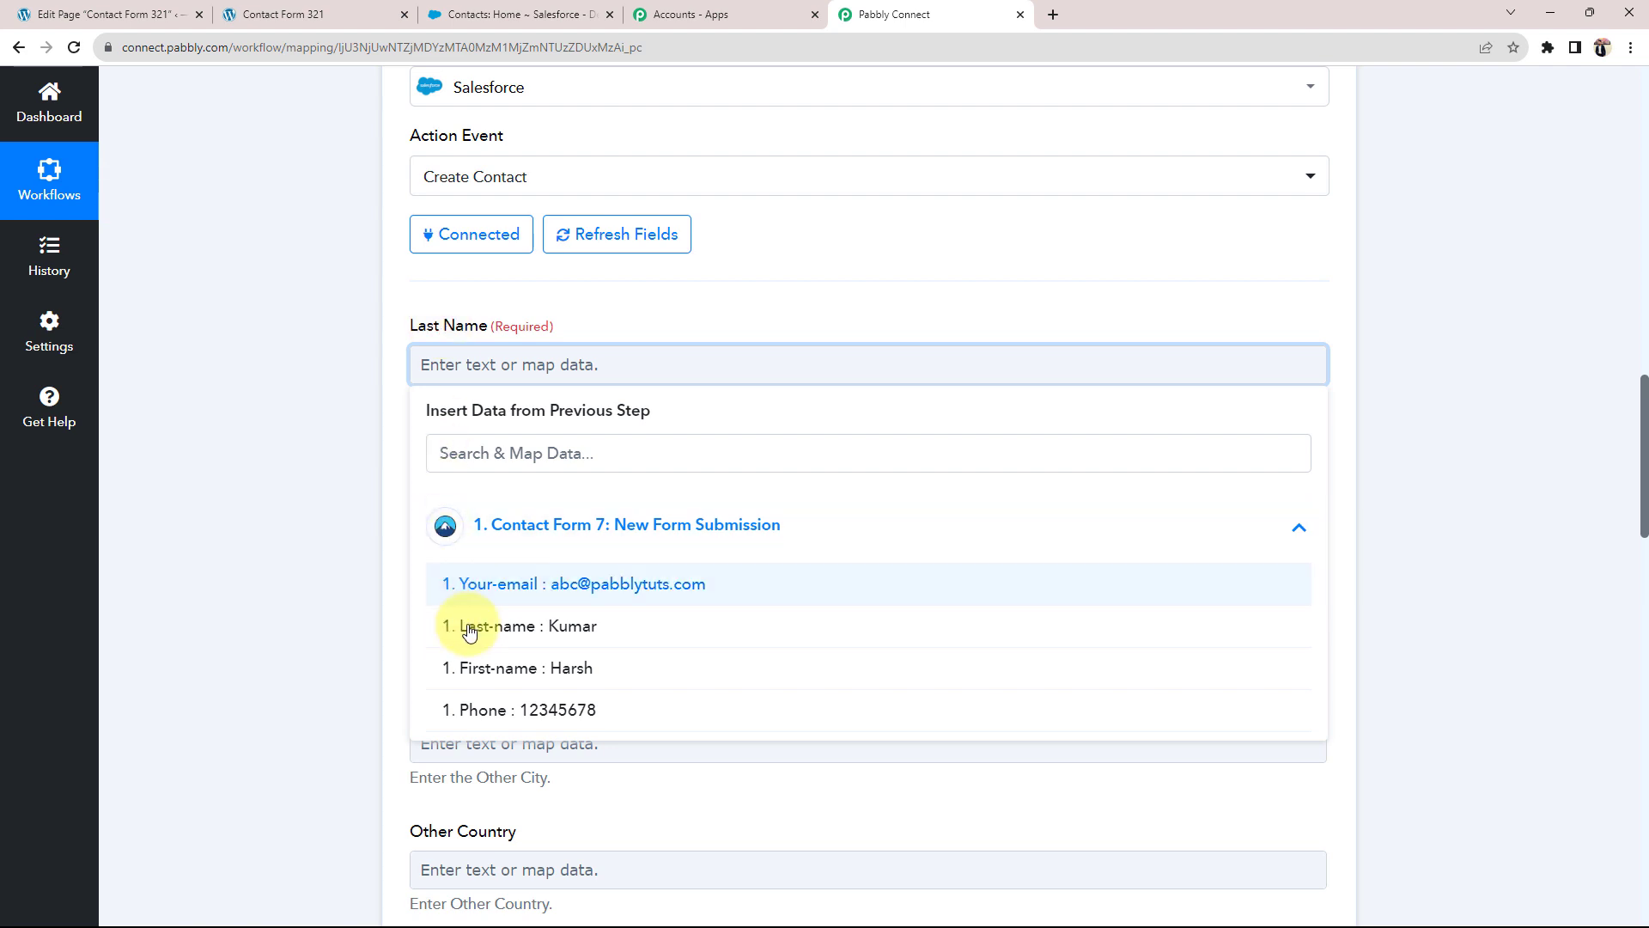
pyautogui.click(516, 627)
pyautogui.click(324, 465)
pyautogui.click(425, 508)
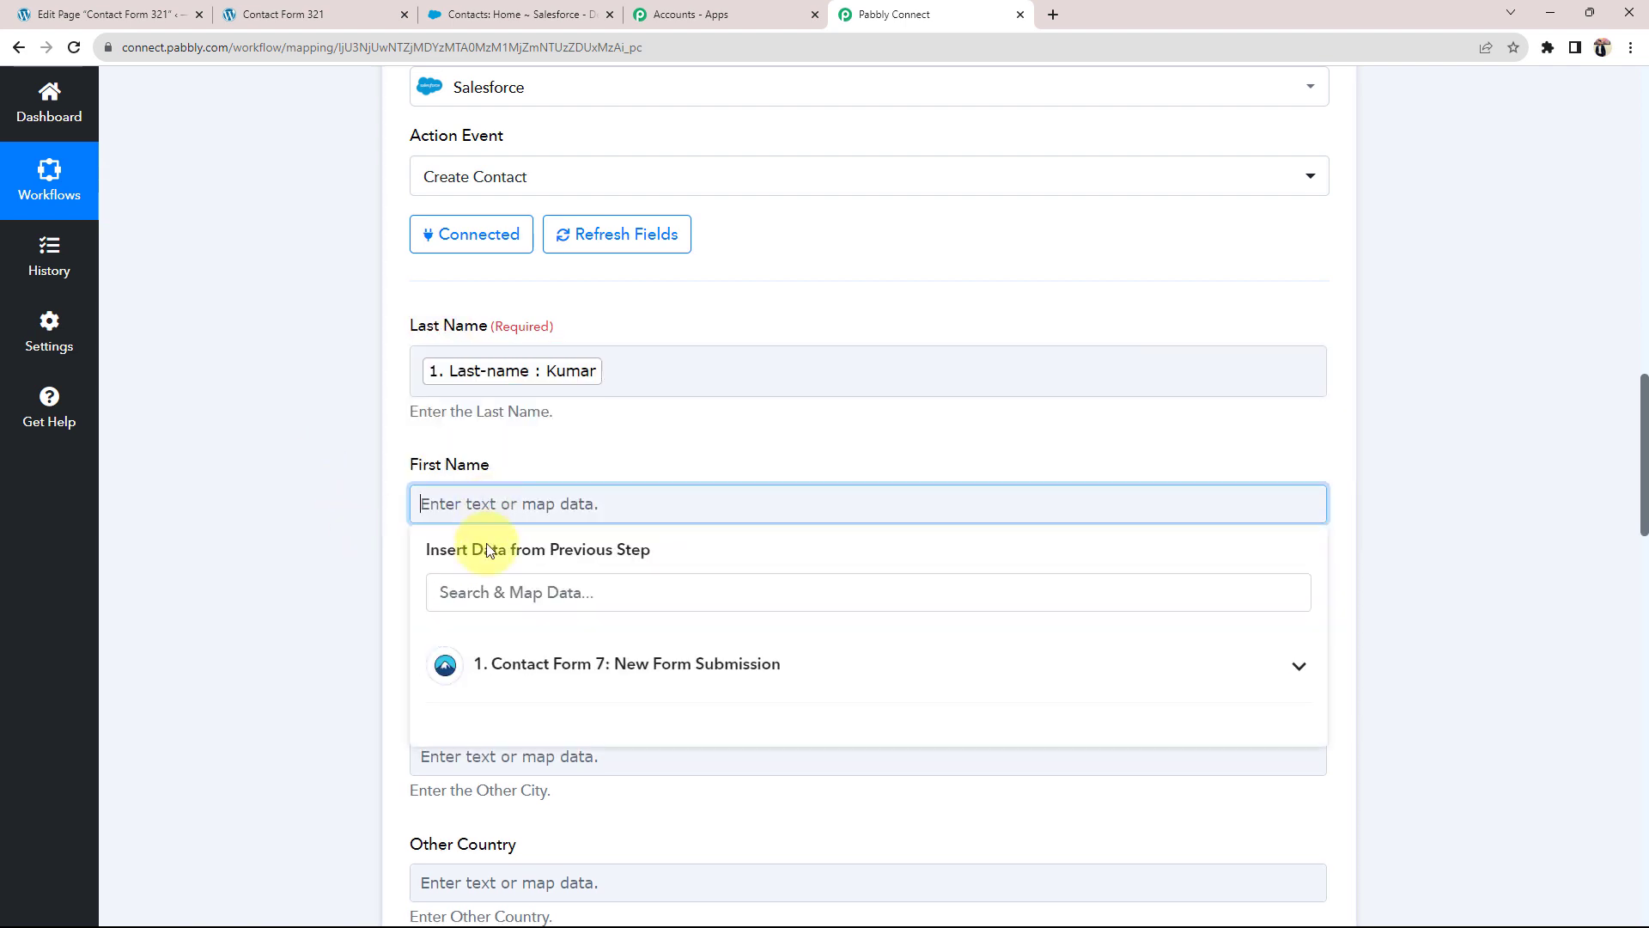
pyautogui.click(516, 667)
pyautogui.click(498, 812)
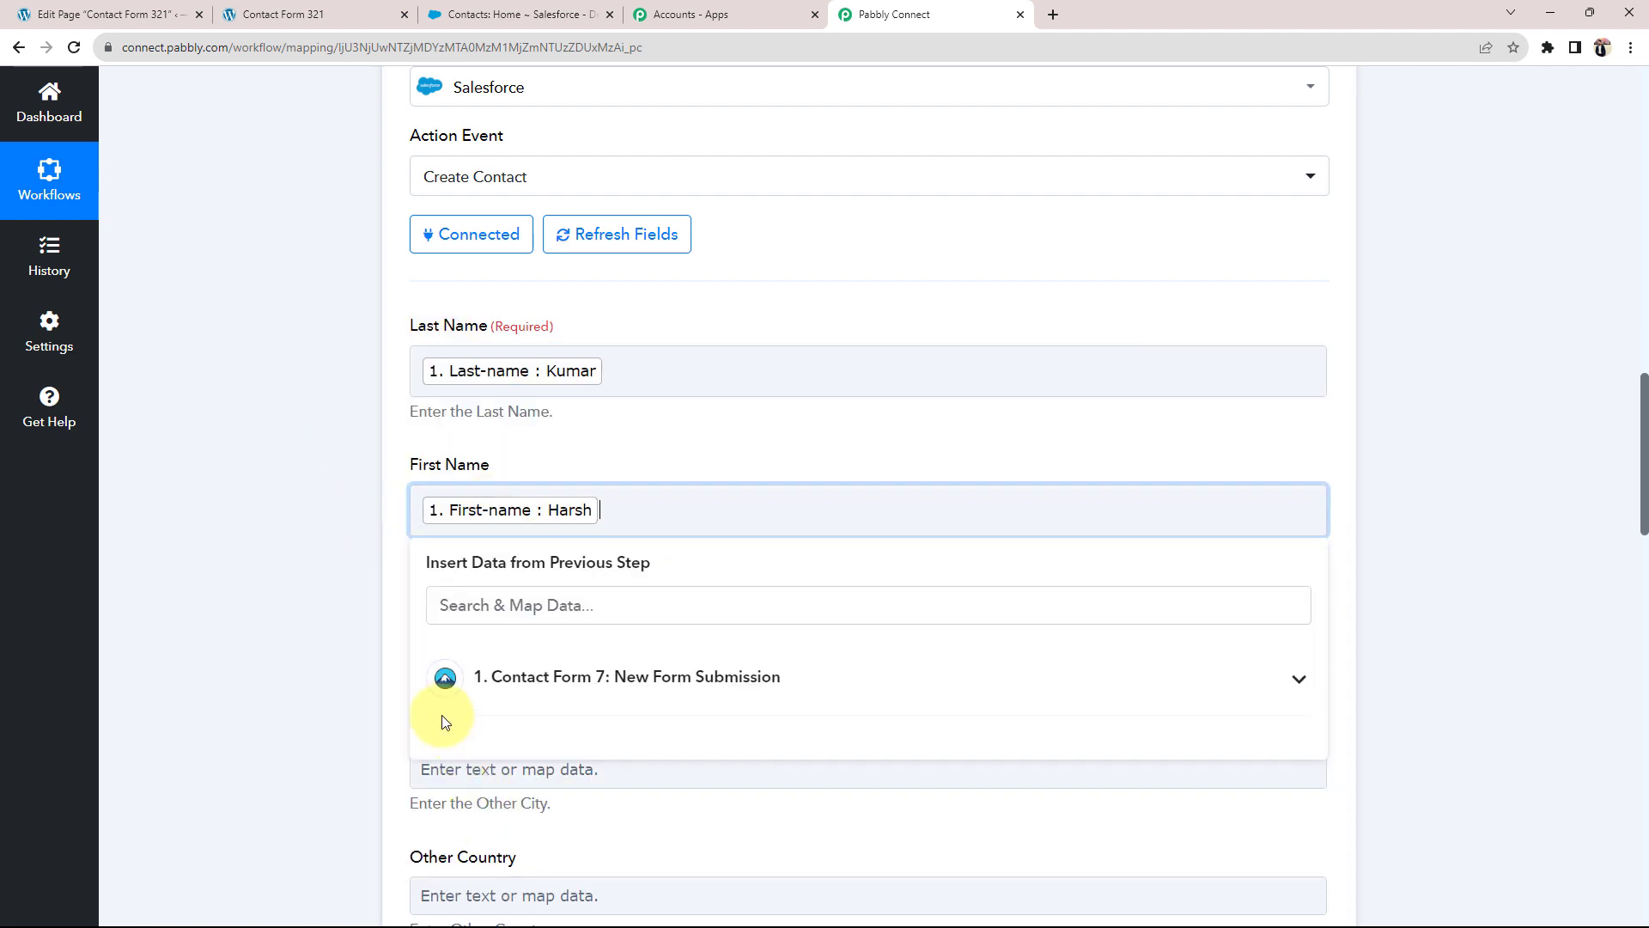
pyautogui.click(309, 643)
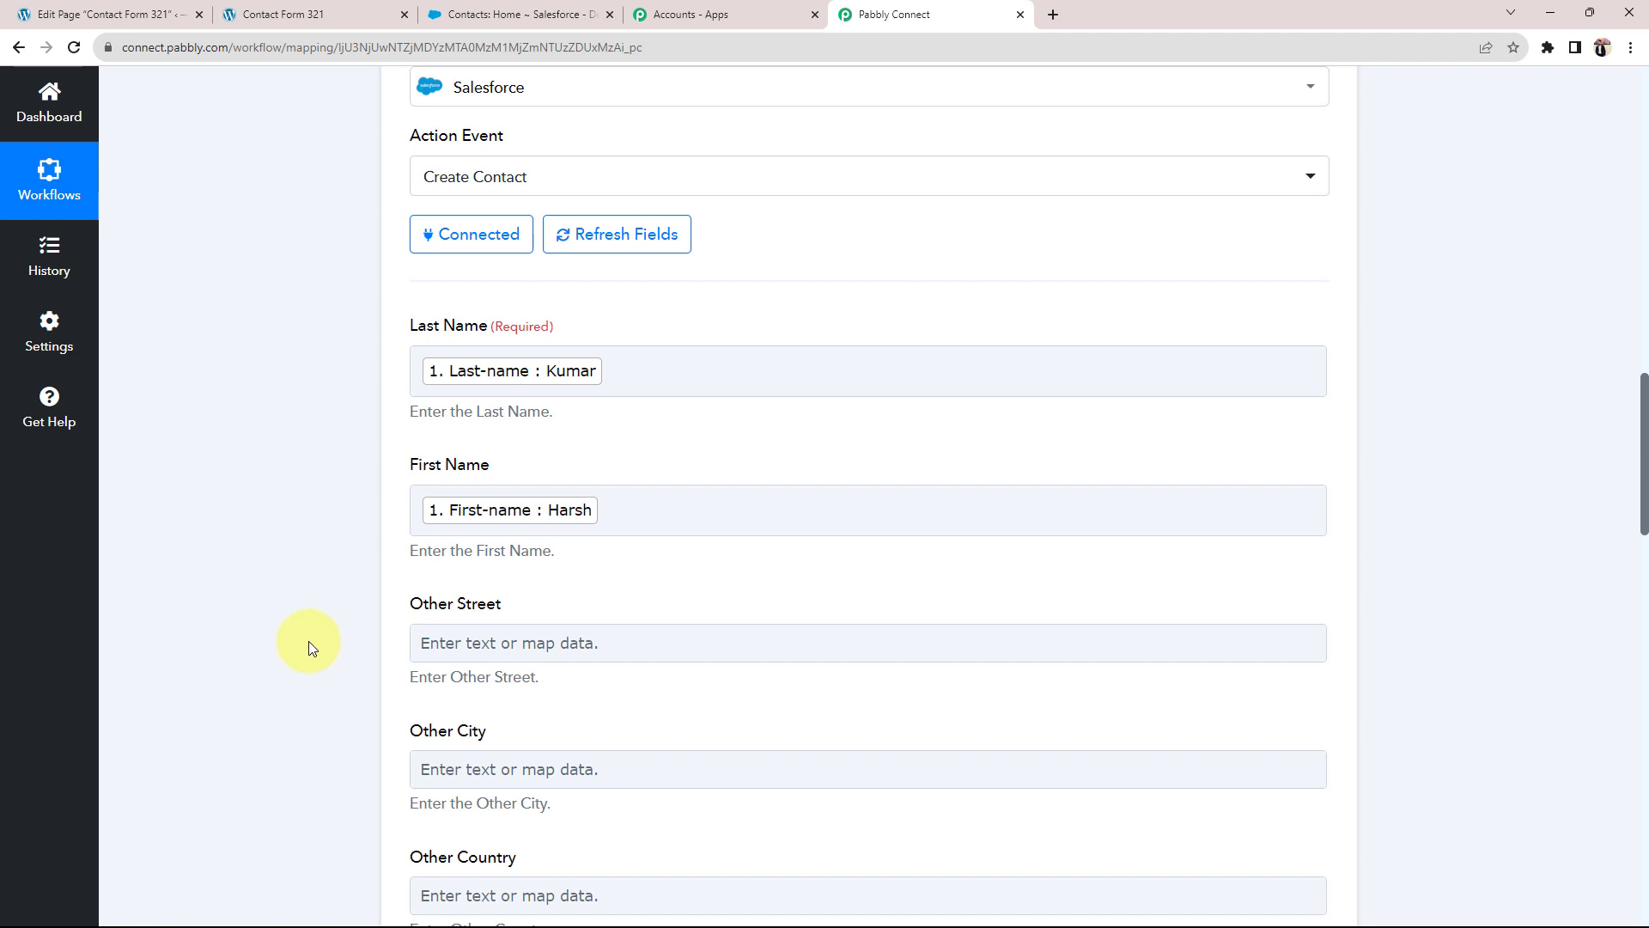
# Step: Map the form's Phone value into the Mobile Phone field
pyautogui.scroll(-6, 309, 646)
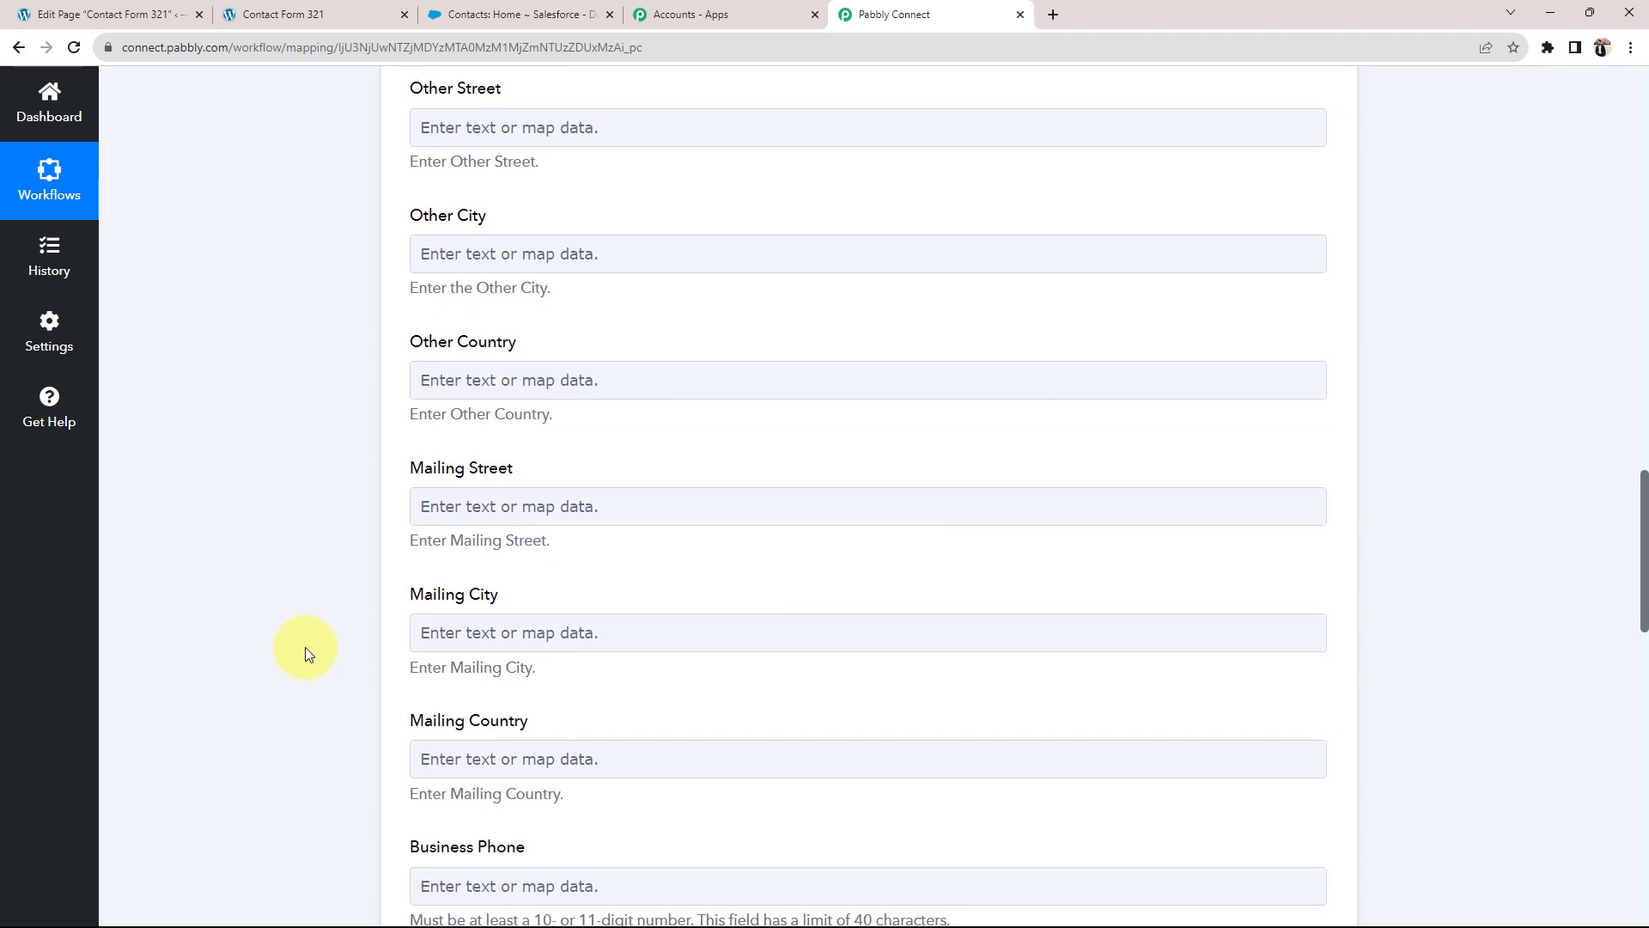
pyautogui.scroll(-2, 306, 648)
pyautogui.scroll(-1, 306, 649)
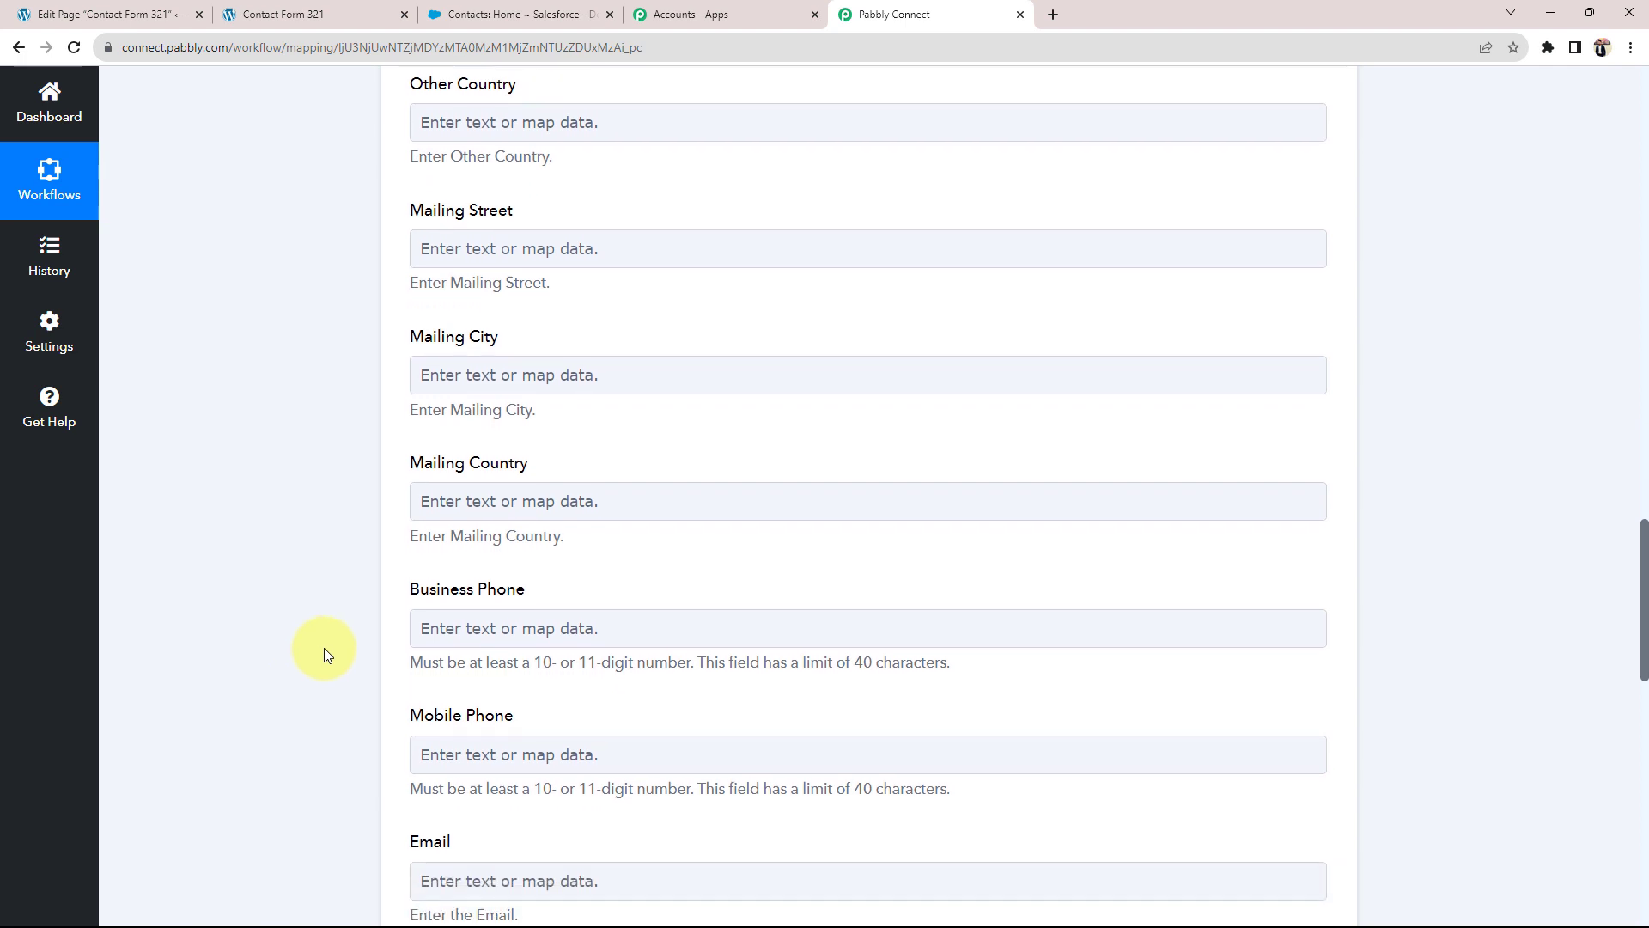
pyautogui.moveTo(552, 91); pyautogui.dragTo(405, 86)
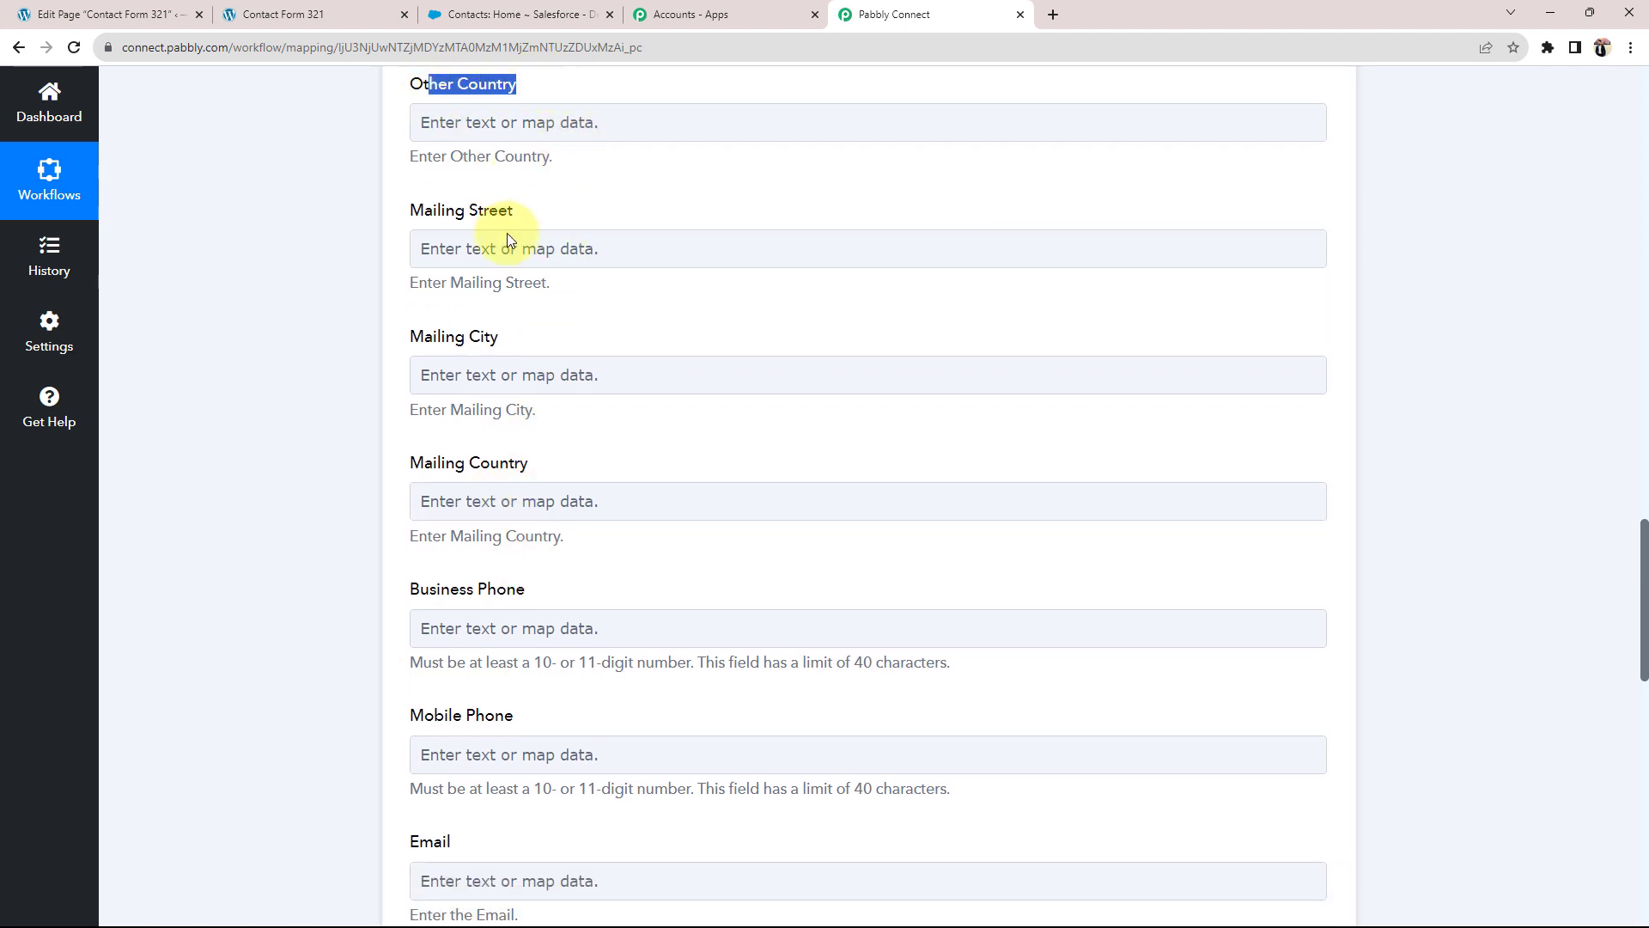
pyautogui.click(368, 249)
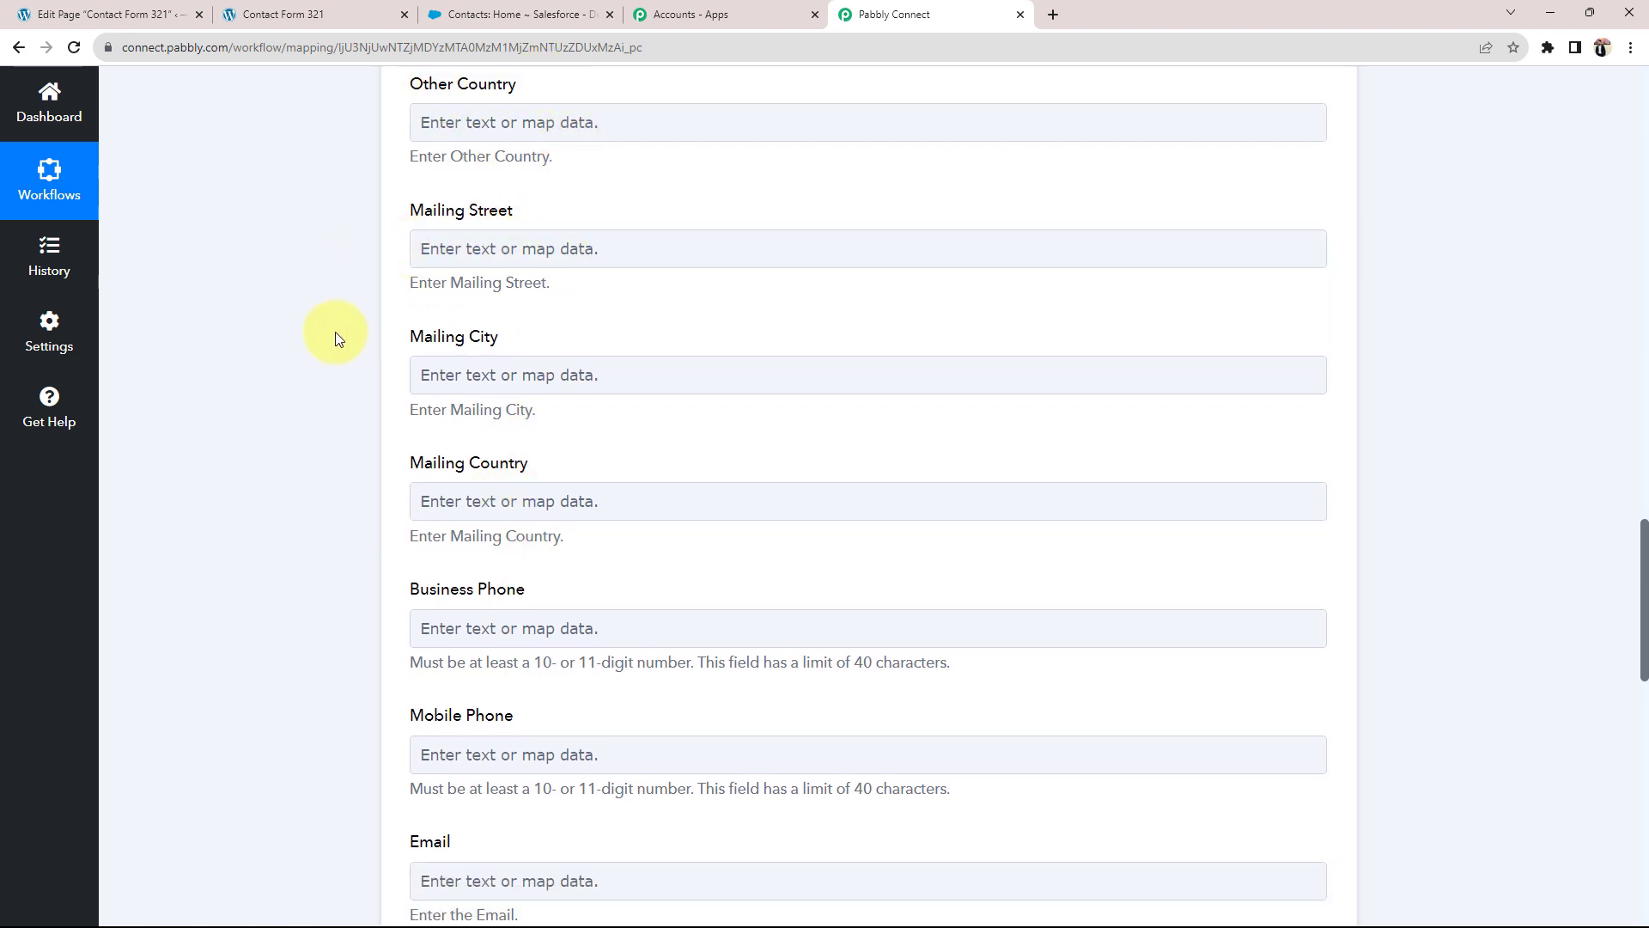
pyautogui.scroll(-3, 312, 348)
pyautogui.moveTo(410, 332); pyautogui.dragTo(495, 334)
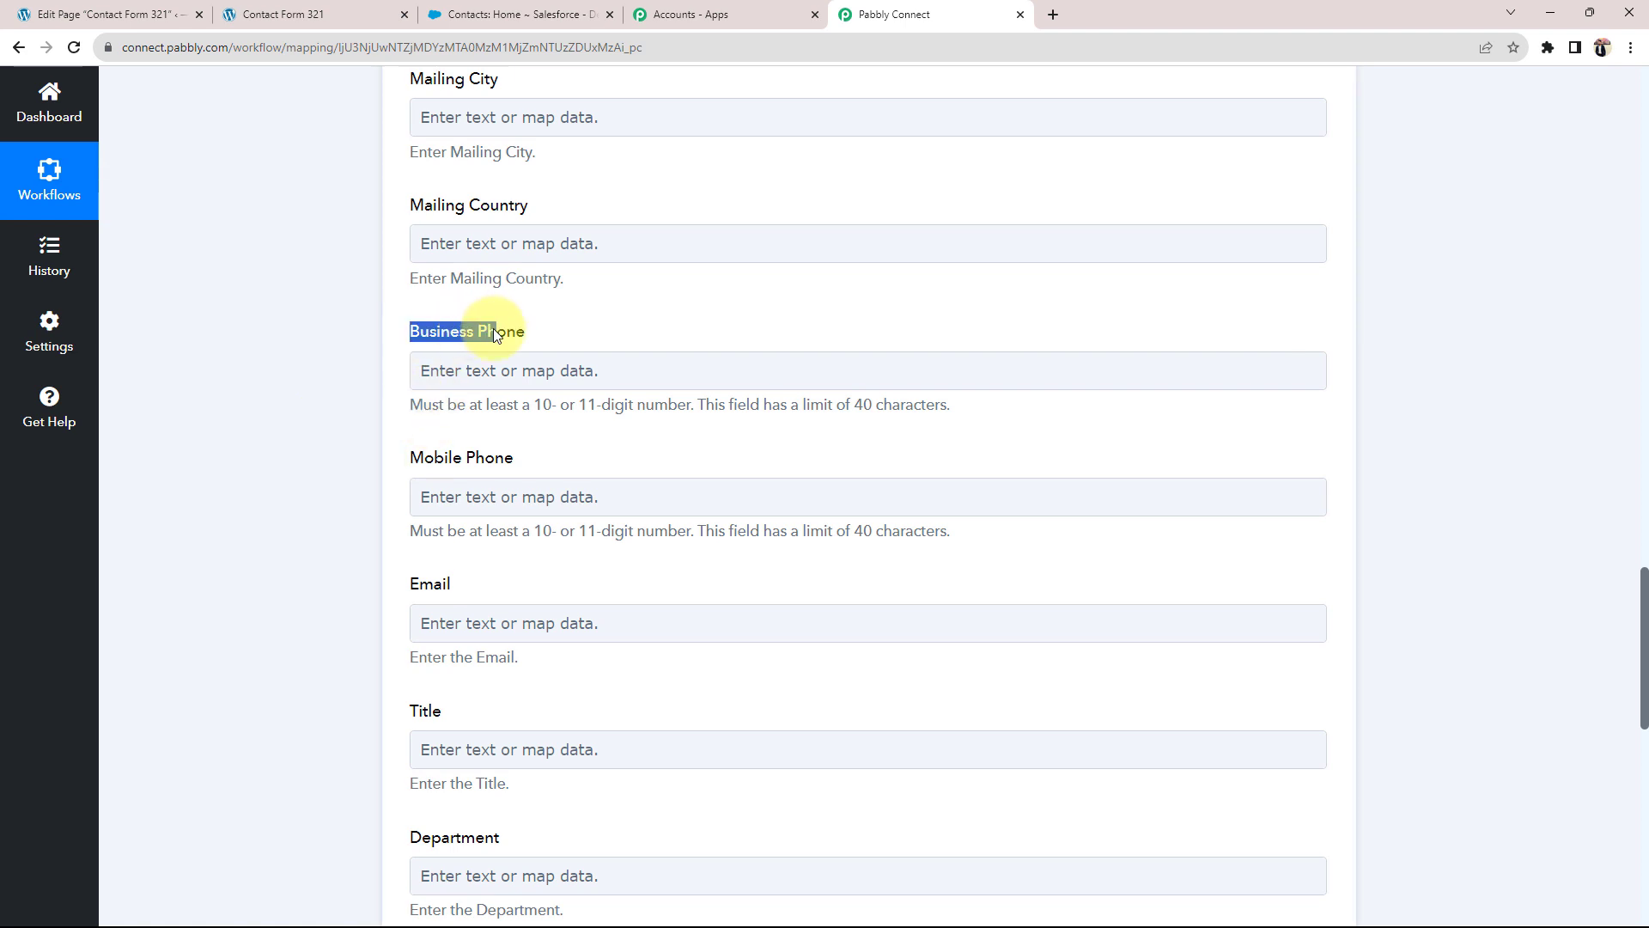
pyautogui.click(318, 439)
pyautogui.click(464, 496)
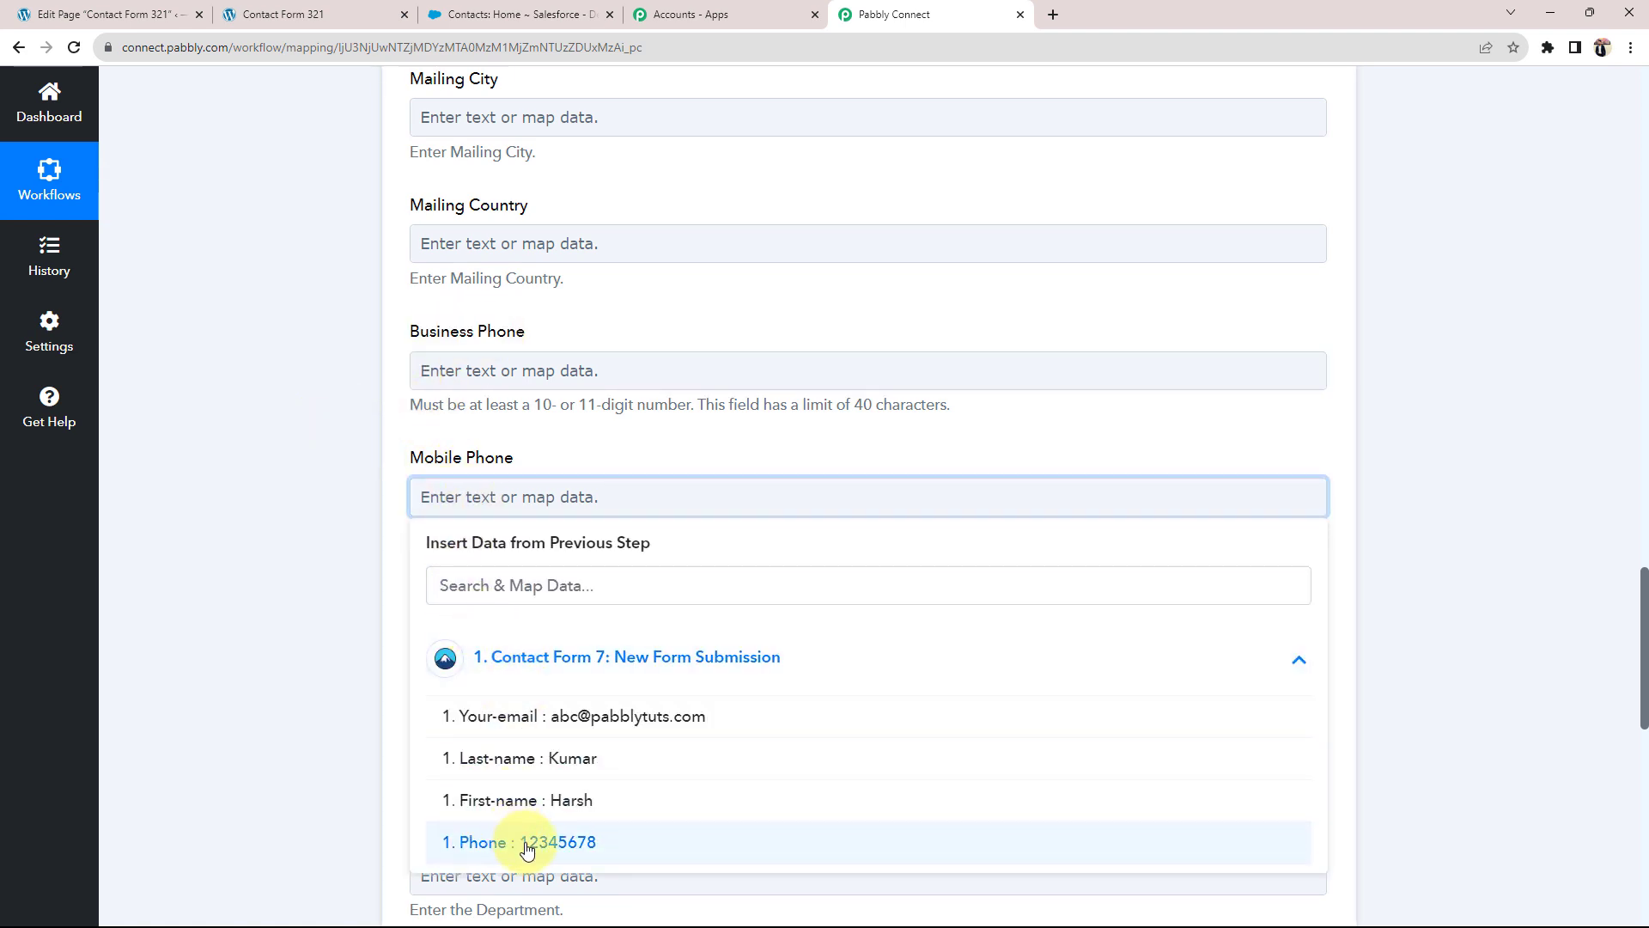
pyautogui.click(534, 840)
pyautogui.click(316, 683)
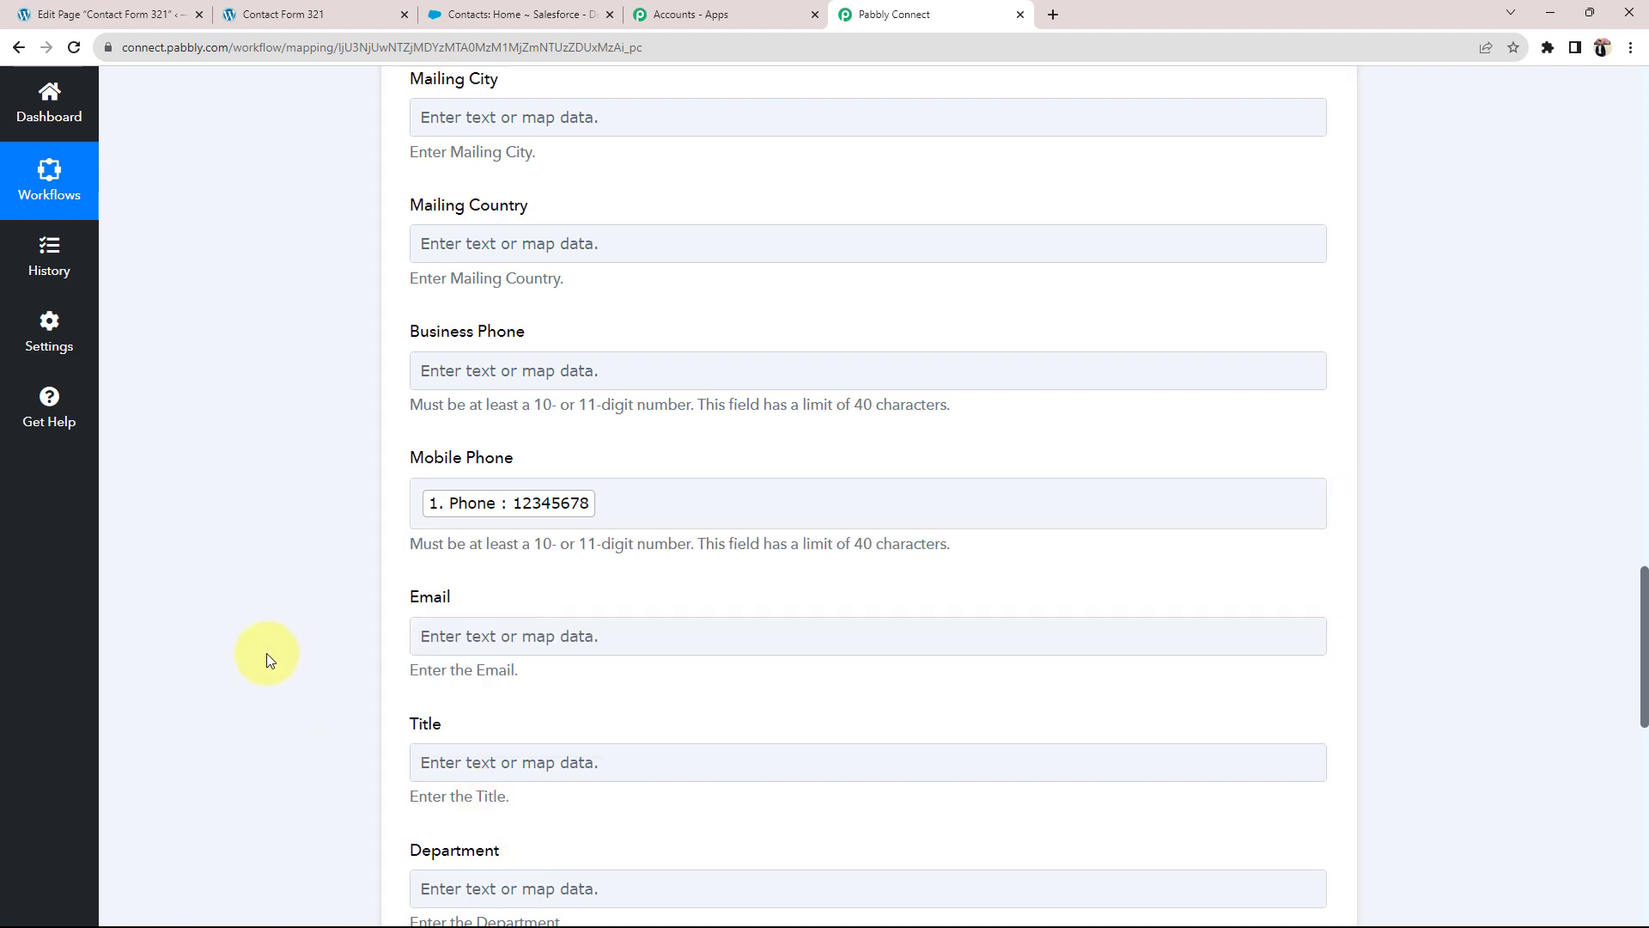
# Step: Map the form's Your-email into the Email field
pyautogui.scroll(-2, 266, 653)
pyautogui.click(517, 463)
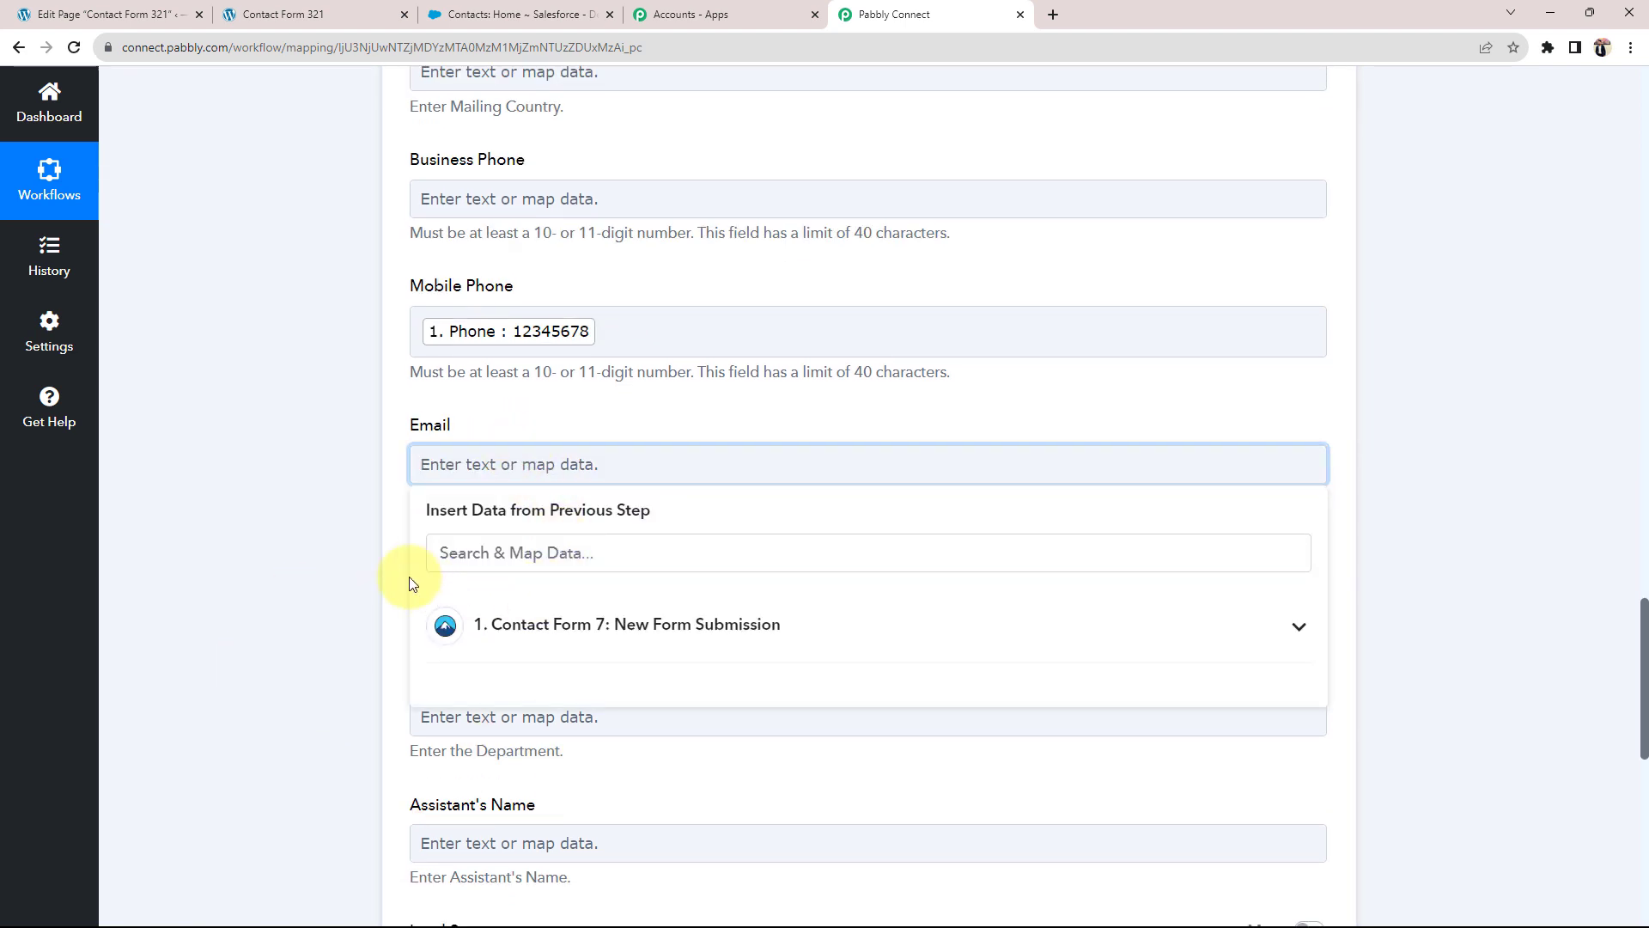
pyautogui.click(525, 625)
pyautogui.click(519, 678)
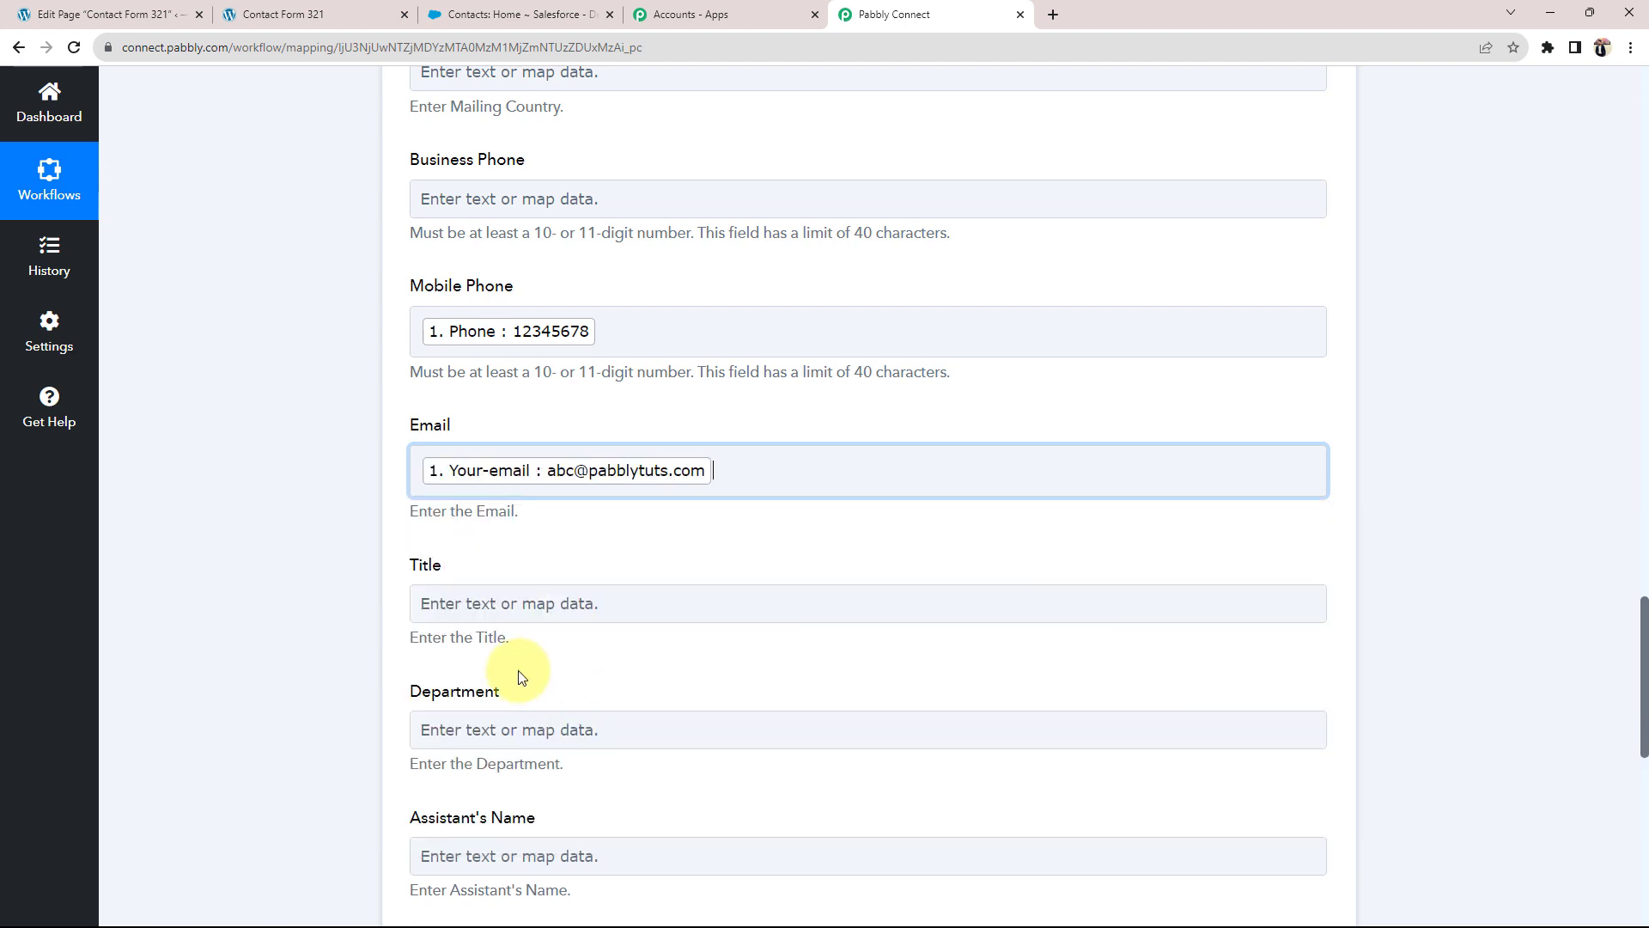
pyautogui.click(225, 577)
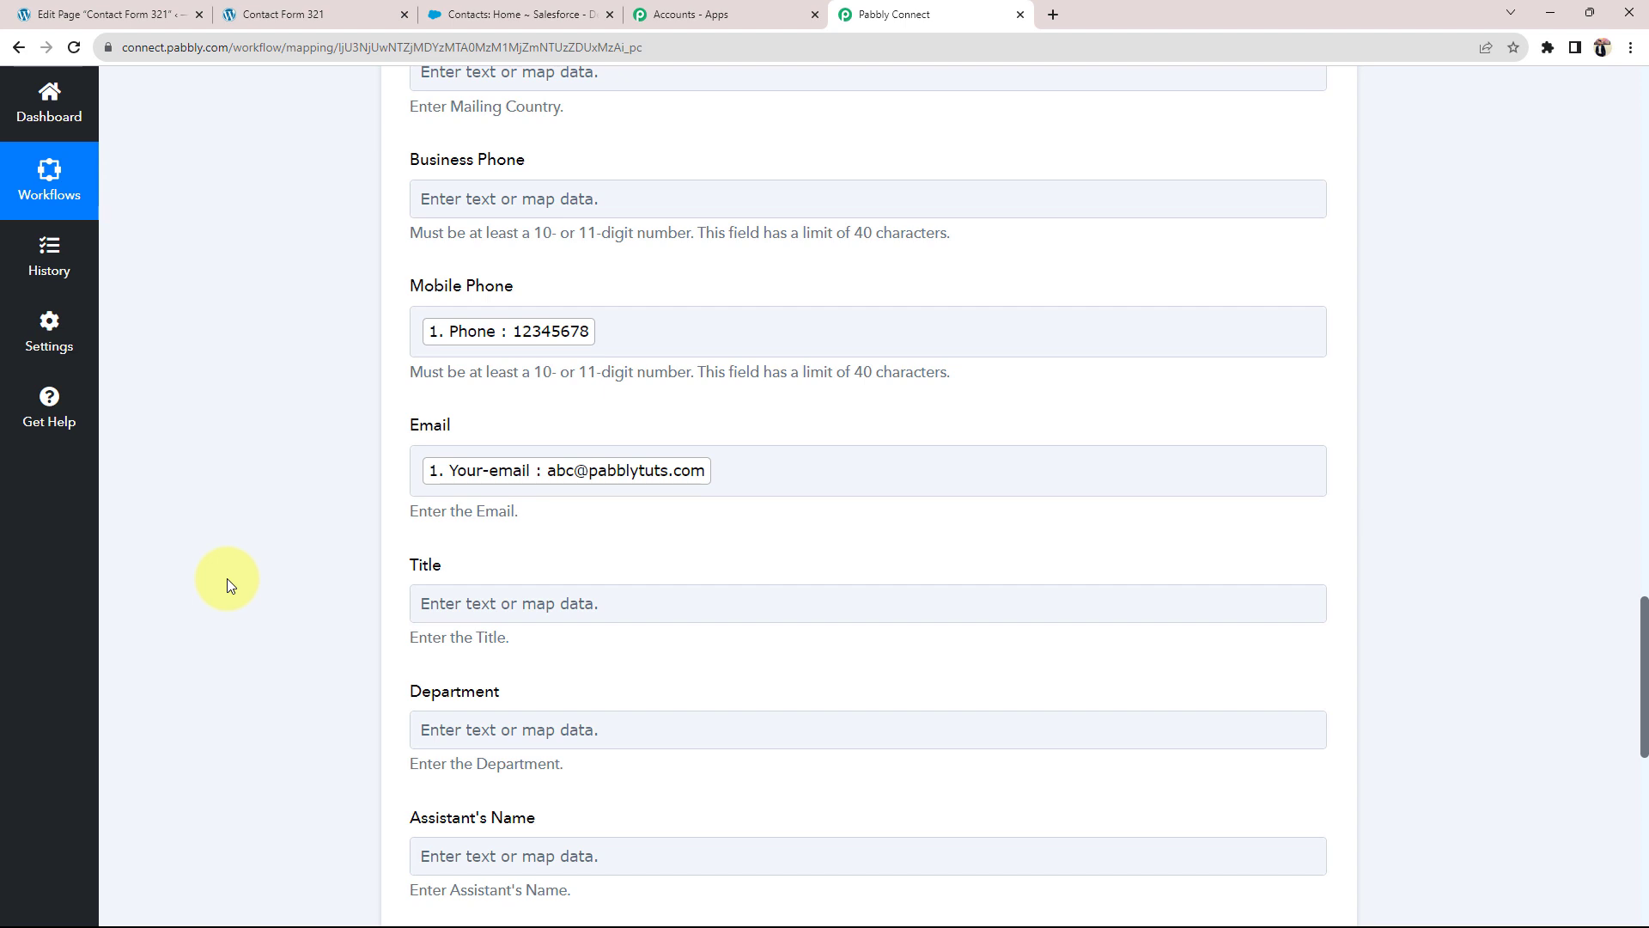
# Step: Set Lead Source to Phone Inquiry
pyautogui.scroll(-3, 210, 595)
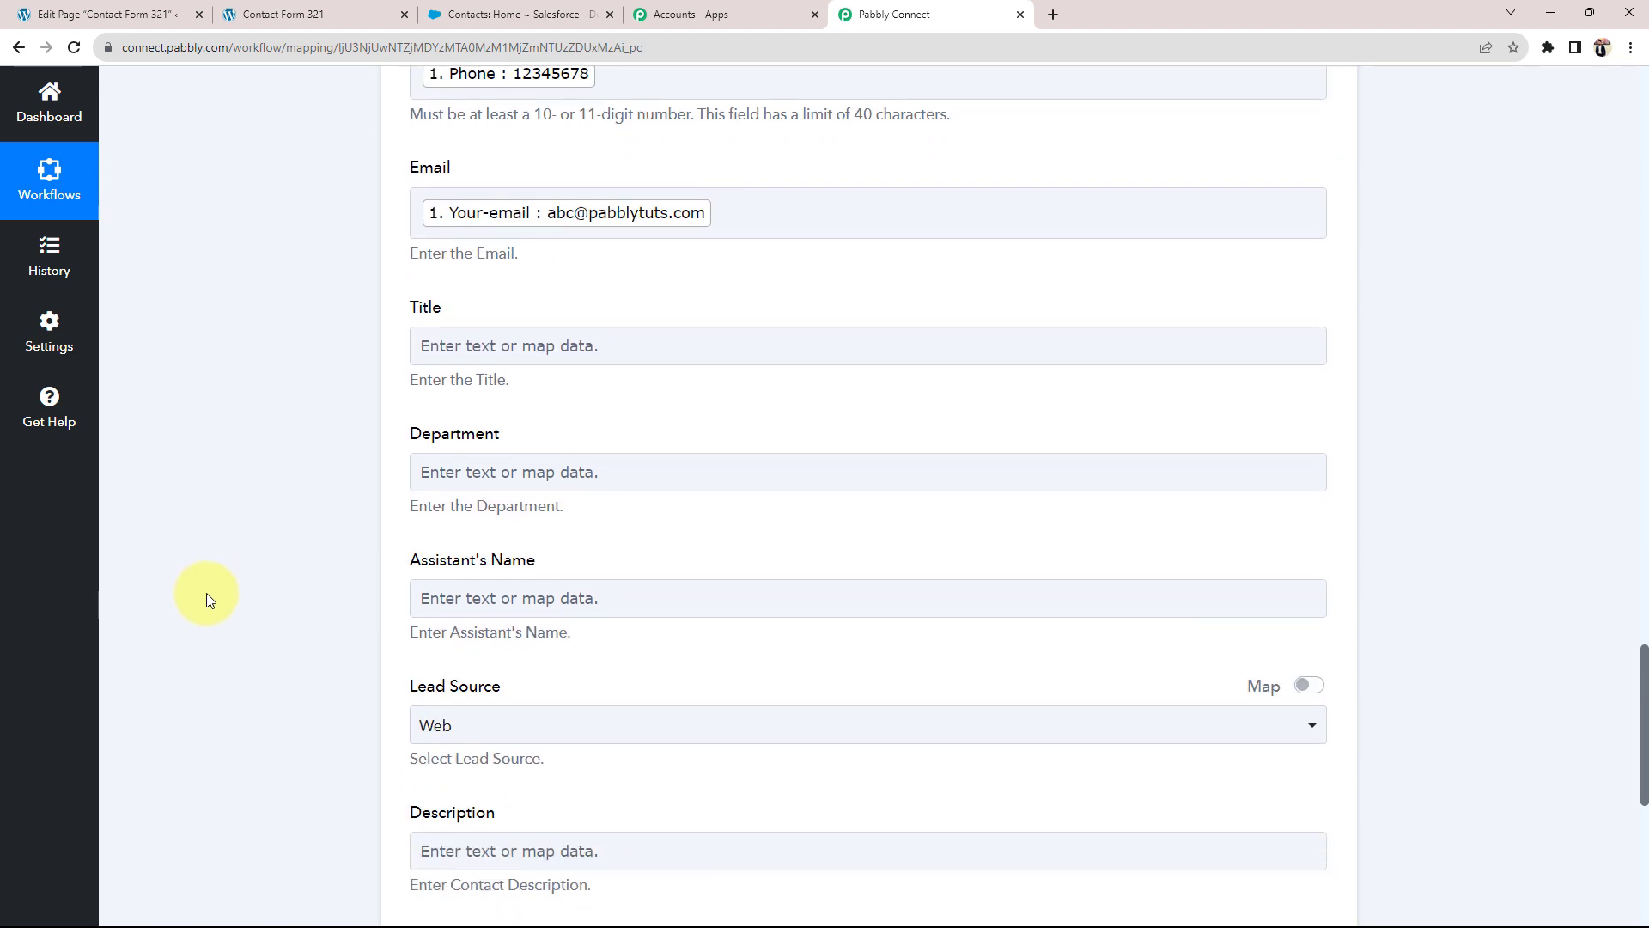
pyautogui.scroll(-2, 210, 595)
pyautogui.click(429, 556)
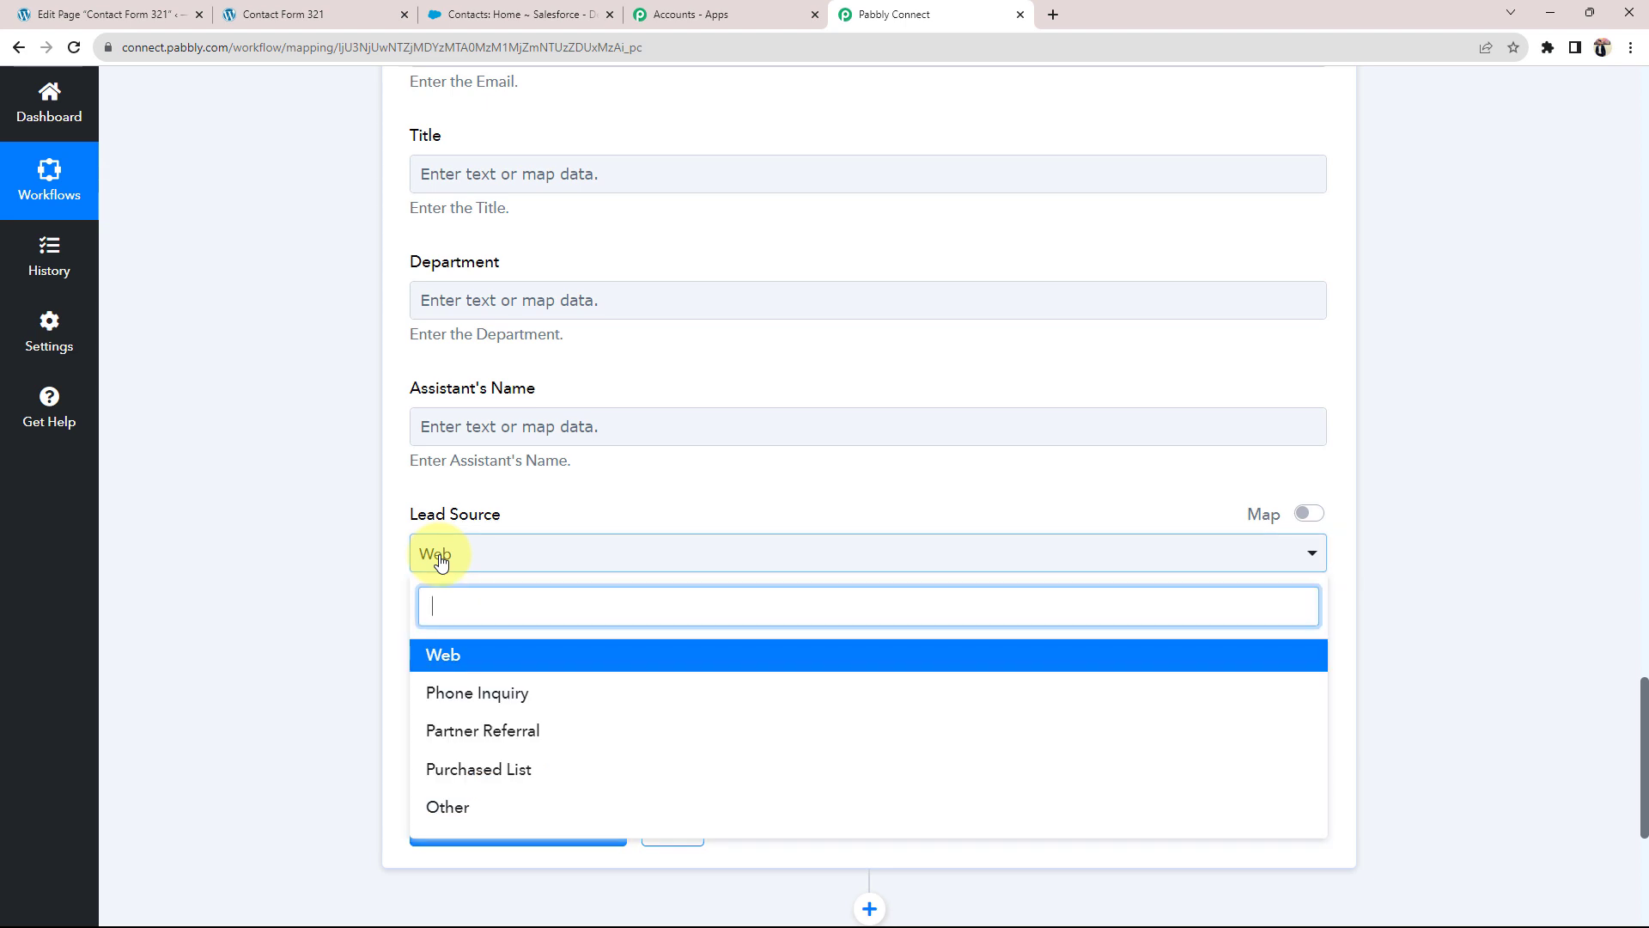
pyautogui.click(432, 692)
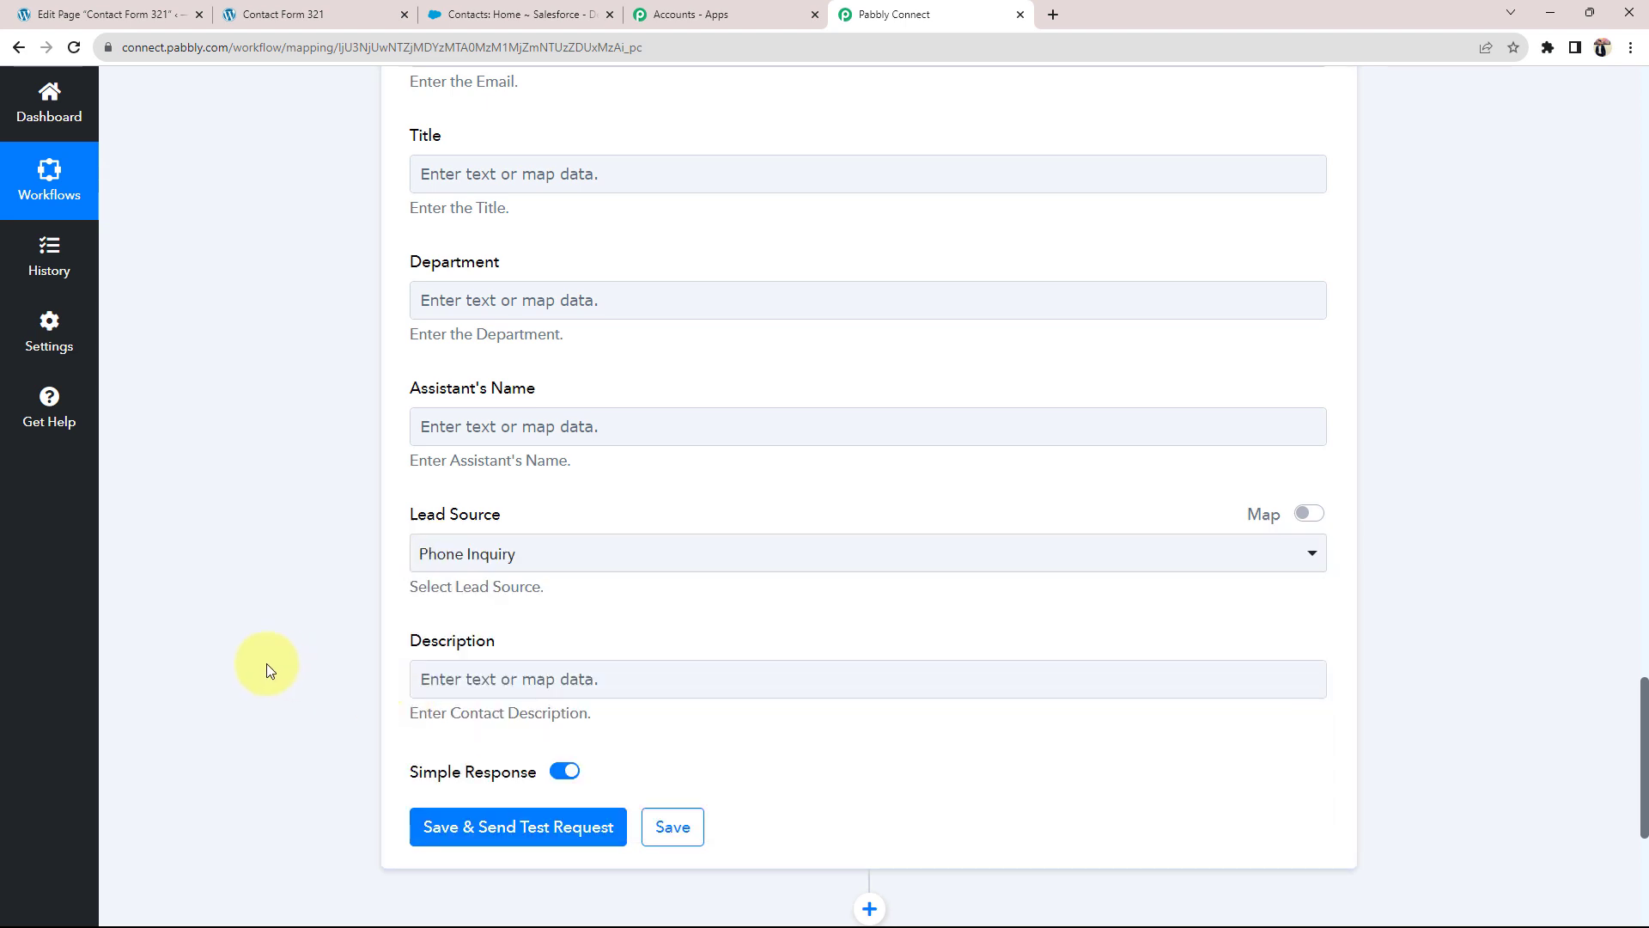
pyautogui.scroll(15, 266, 664)
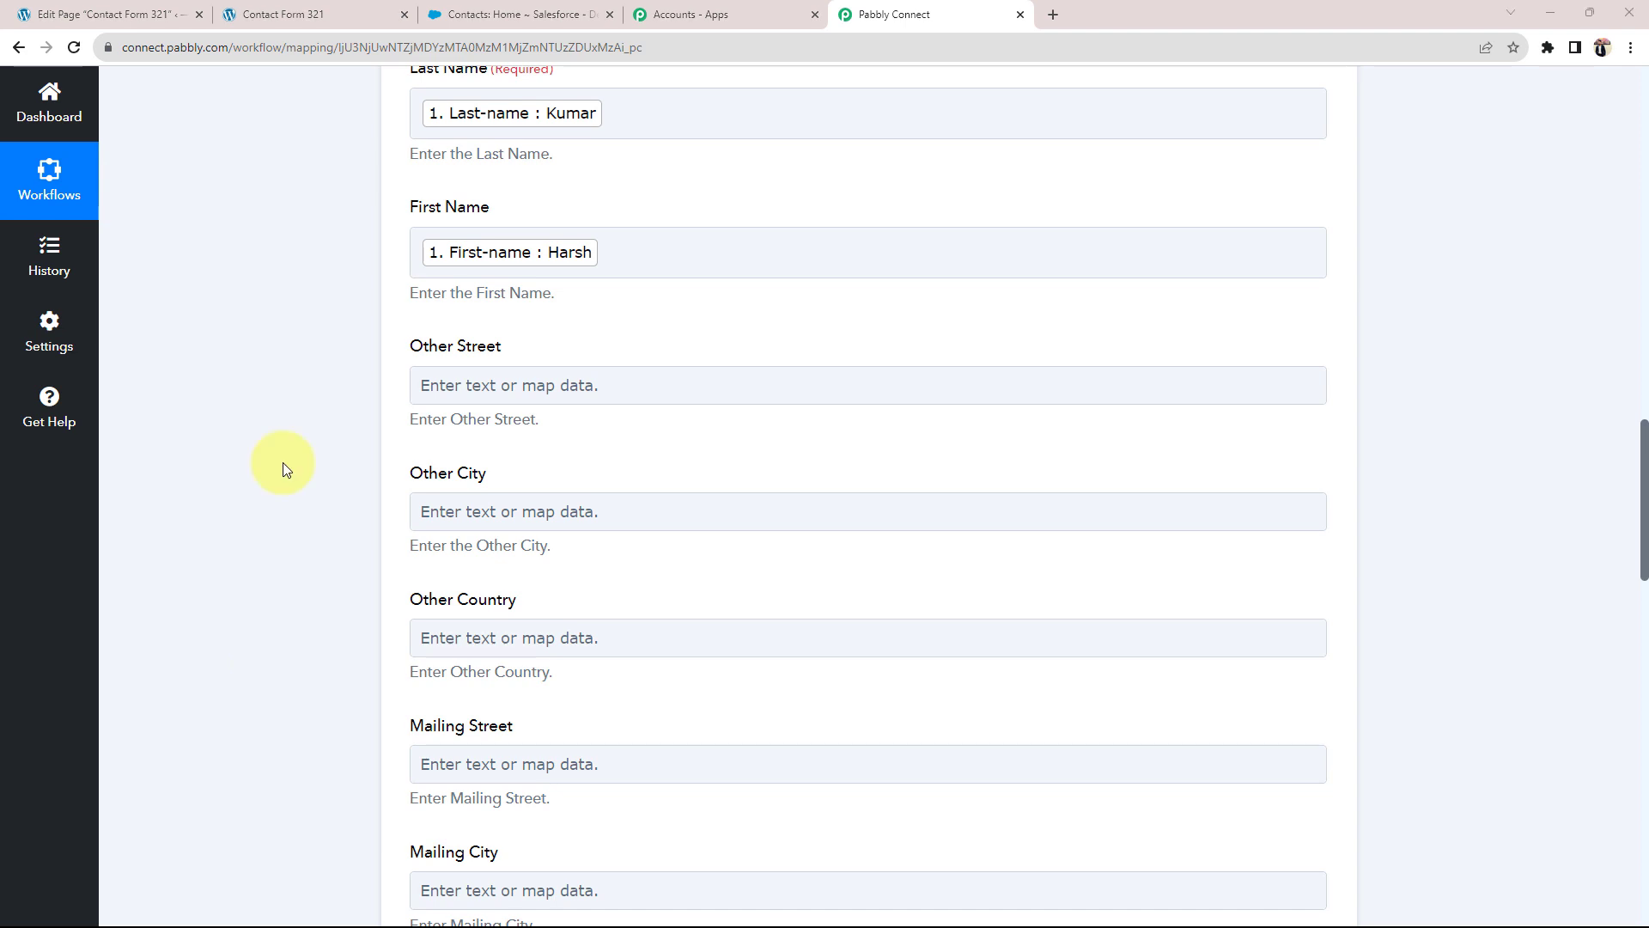
pyautogui.scroll(3, 282, 463)
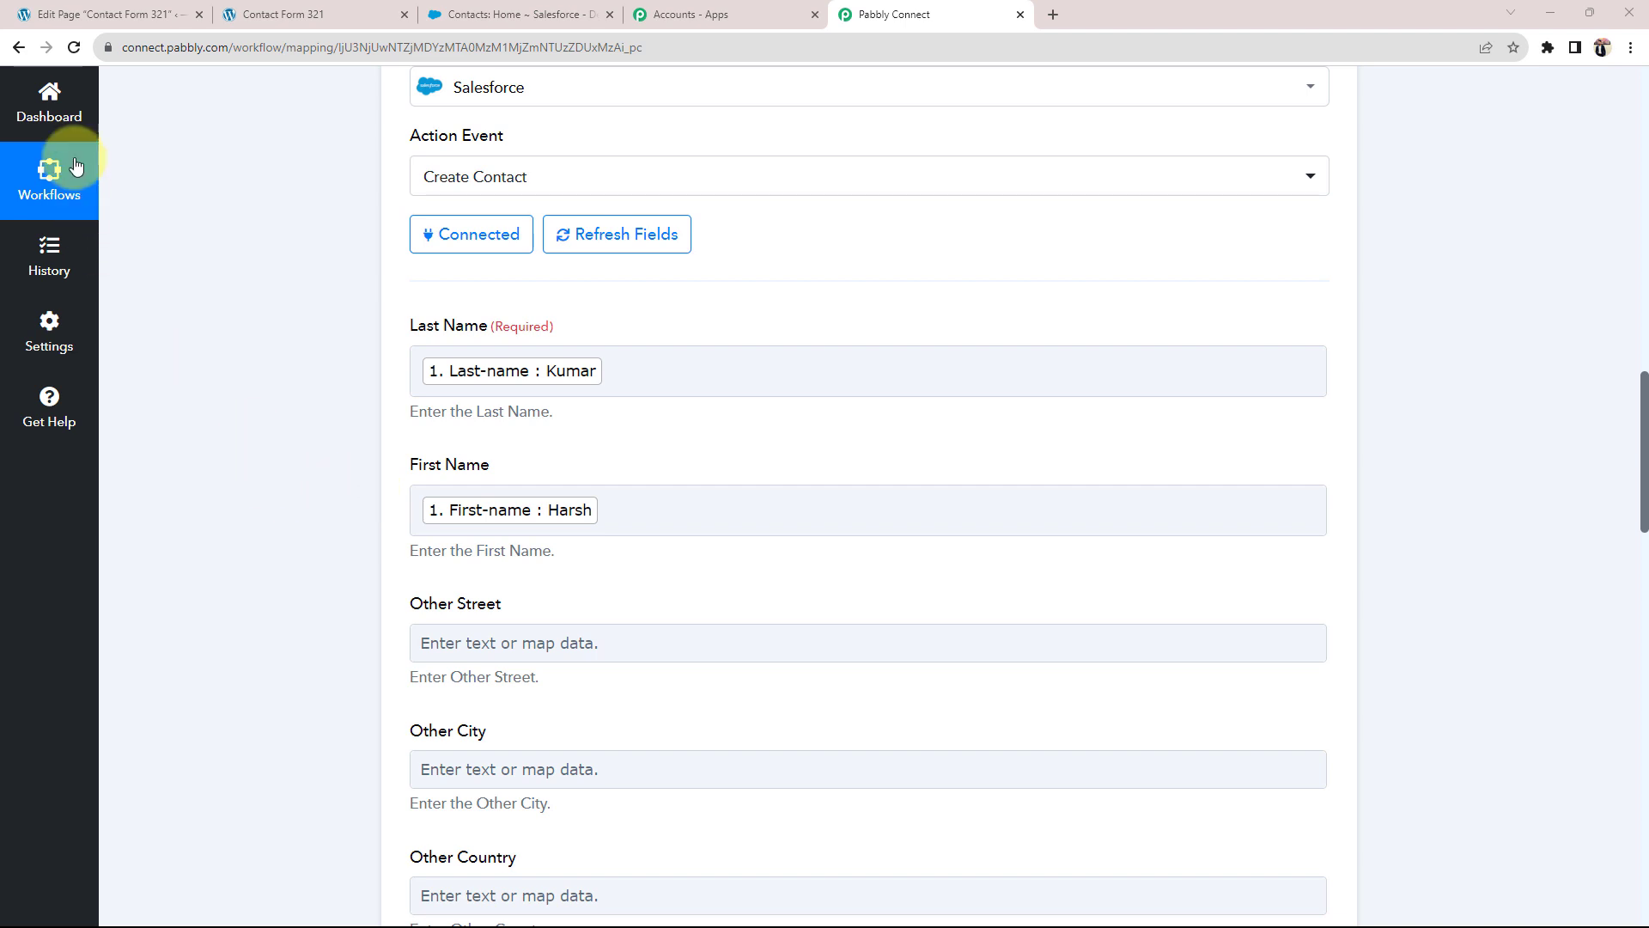
pyautogui.scroll(5, 294, 559)
pyautogui.scroll(4, 294, 560)
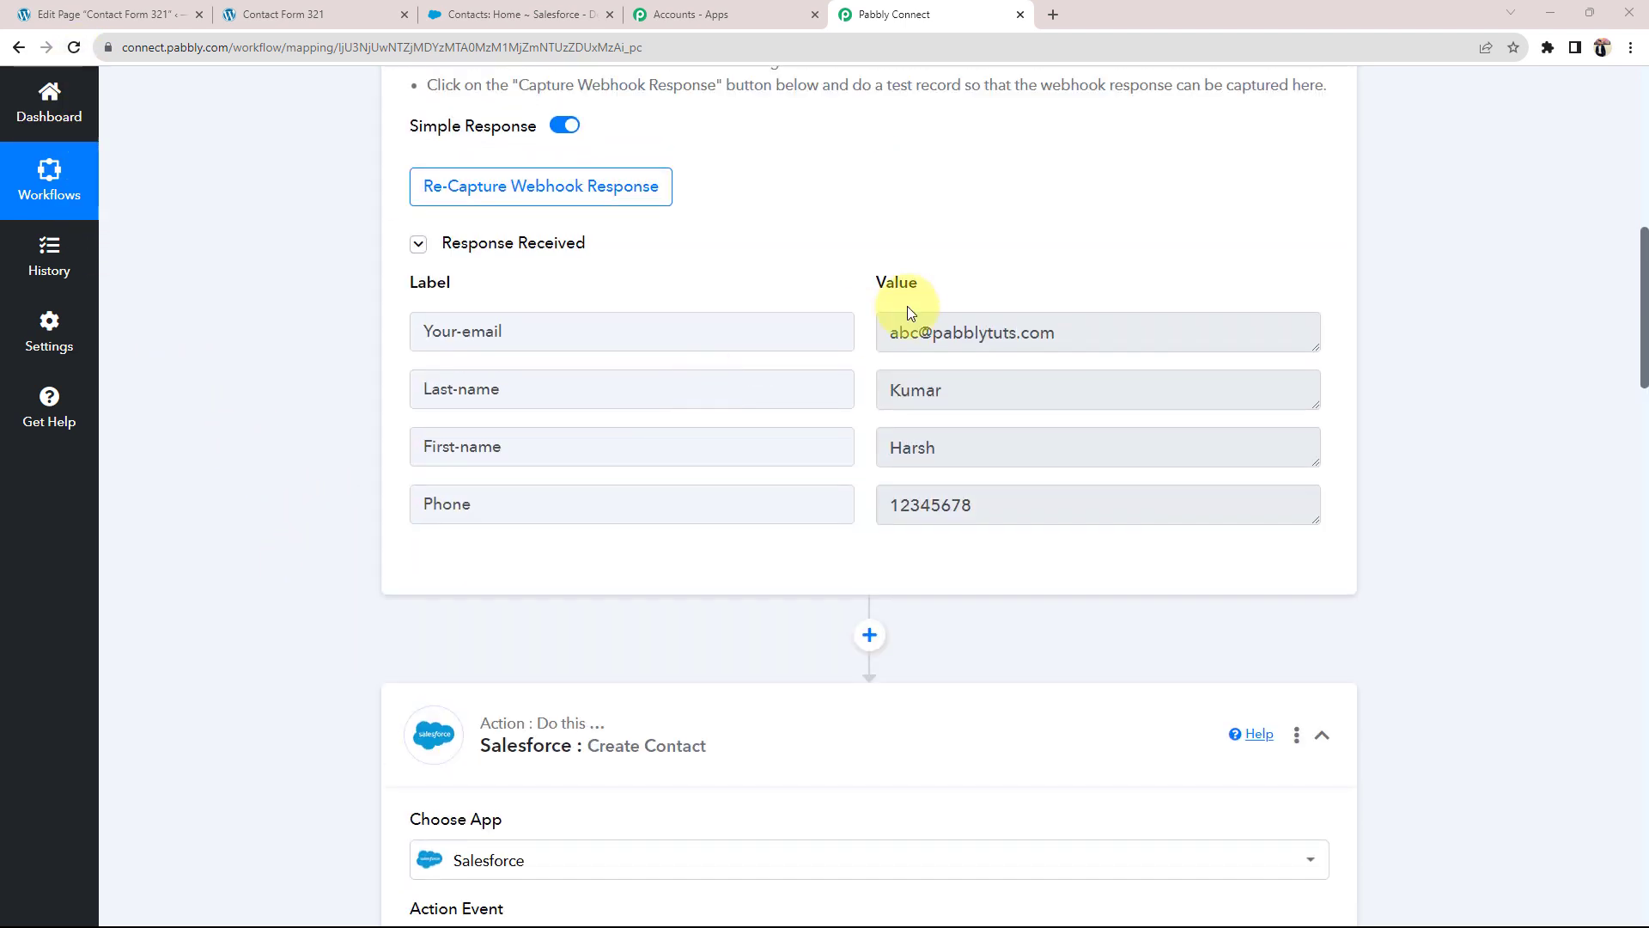
pyautogui.moveTo(1159, 332); pyautogui.dragTo(895, 334)
pyautogui.click(921, 402)
pyautogui.moveTo(945, 448); pyautogui.dragTo(868, 443)
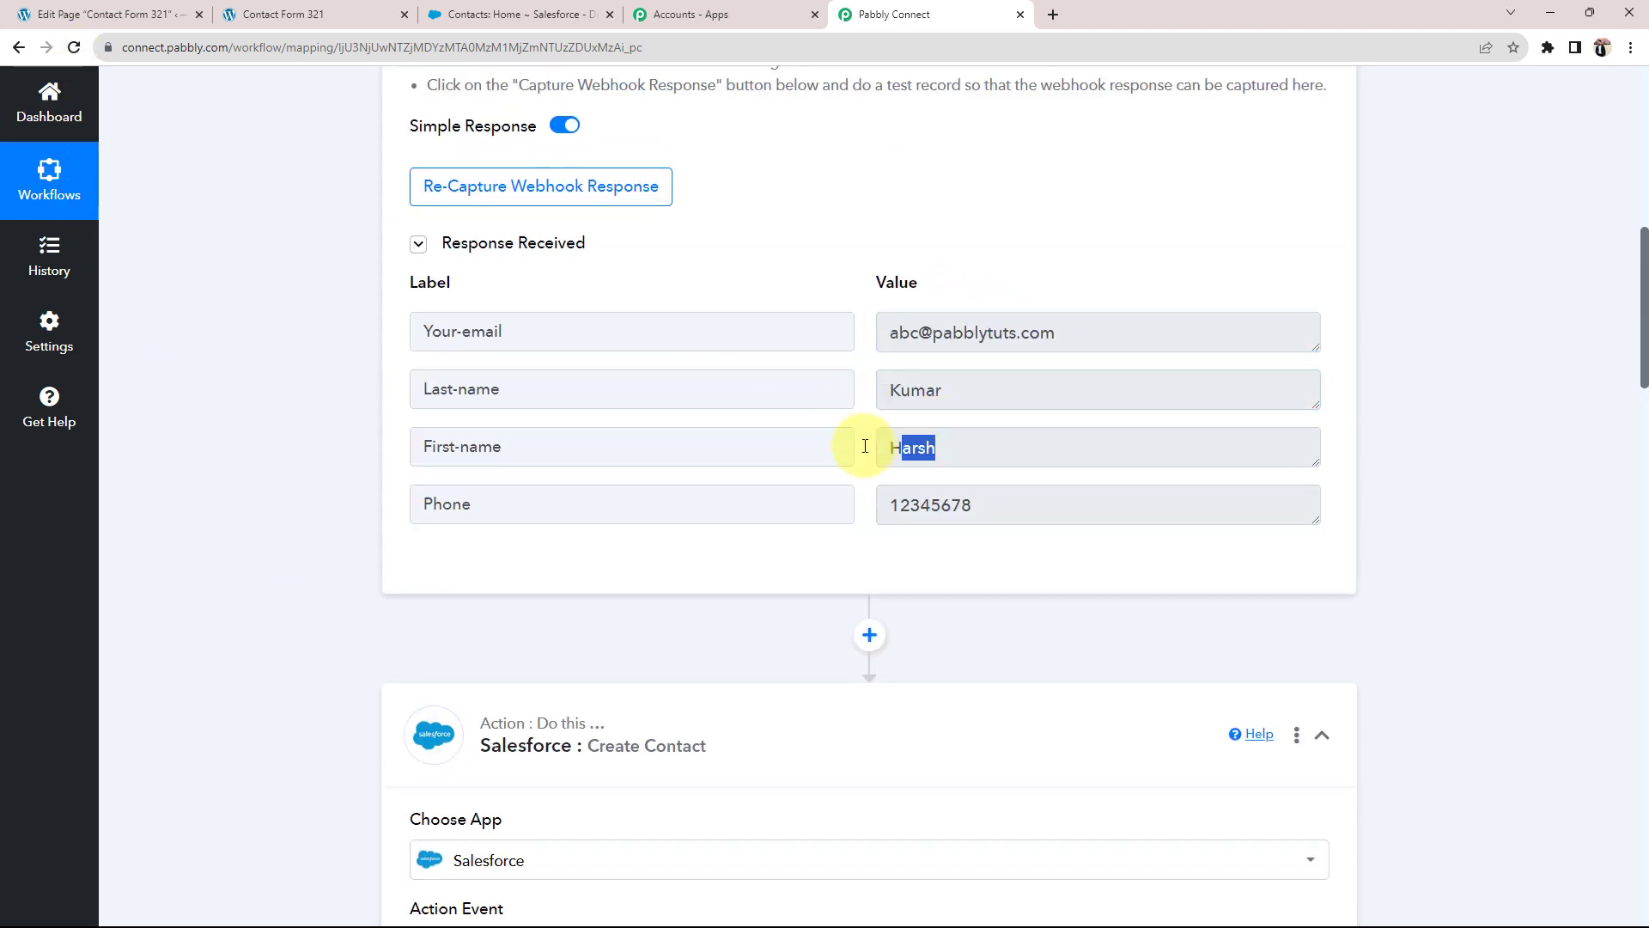
pyautogui.moveTo(979, 505); pyautogui.dragTo(869, 505)
pyautogui.scroll(-4, 331, 641)
pyautogui.scroll(-3, 327, 653)
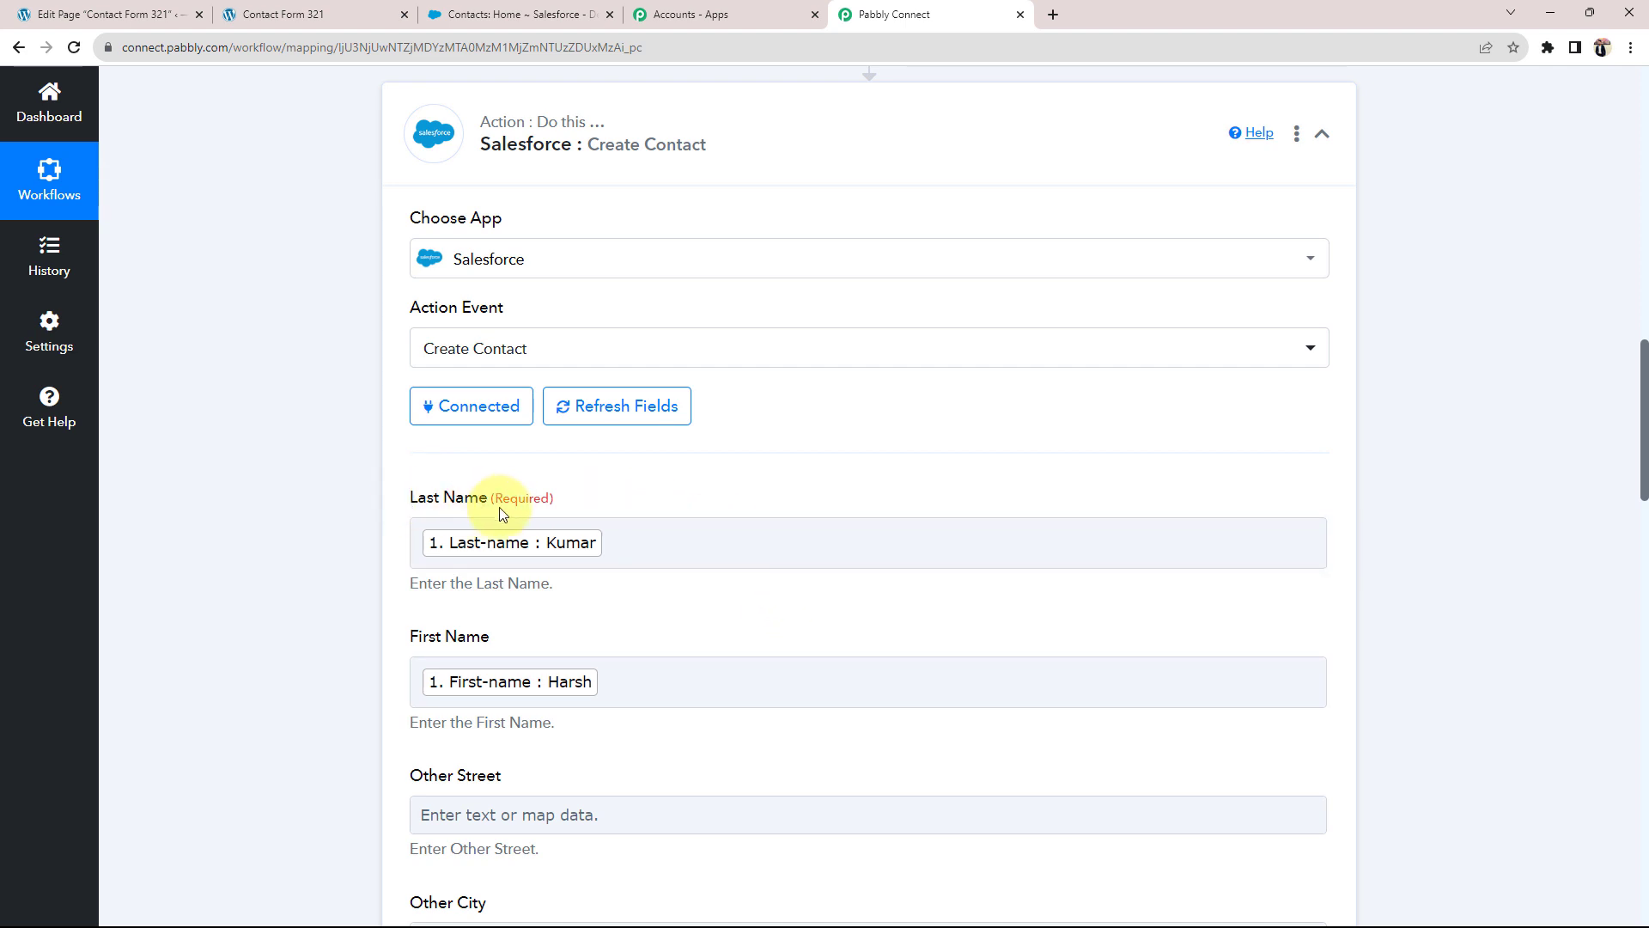
pyautogui.click(710, 539)
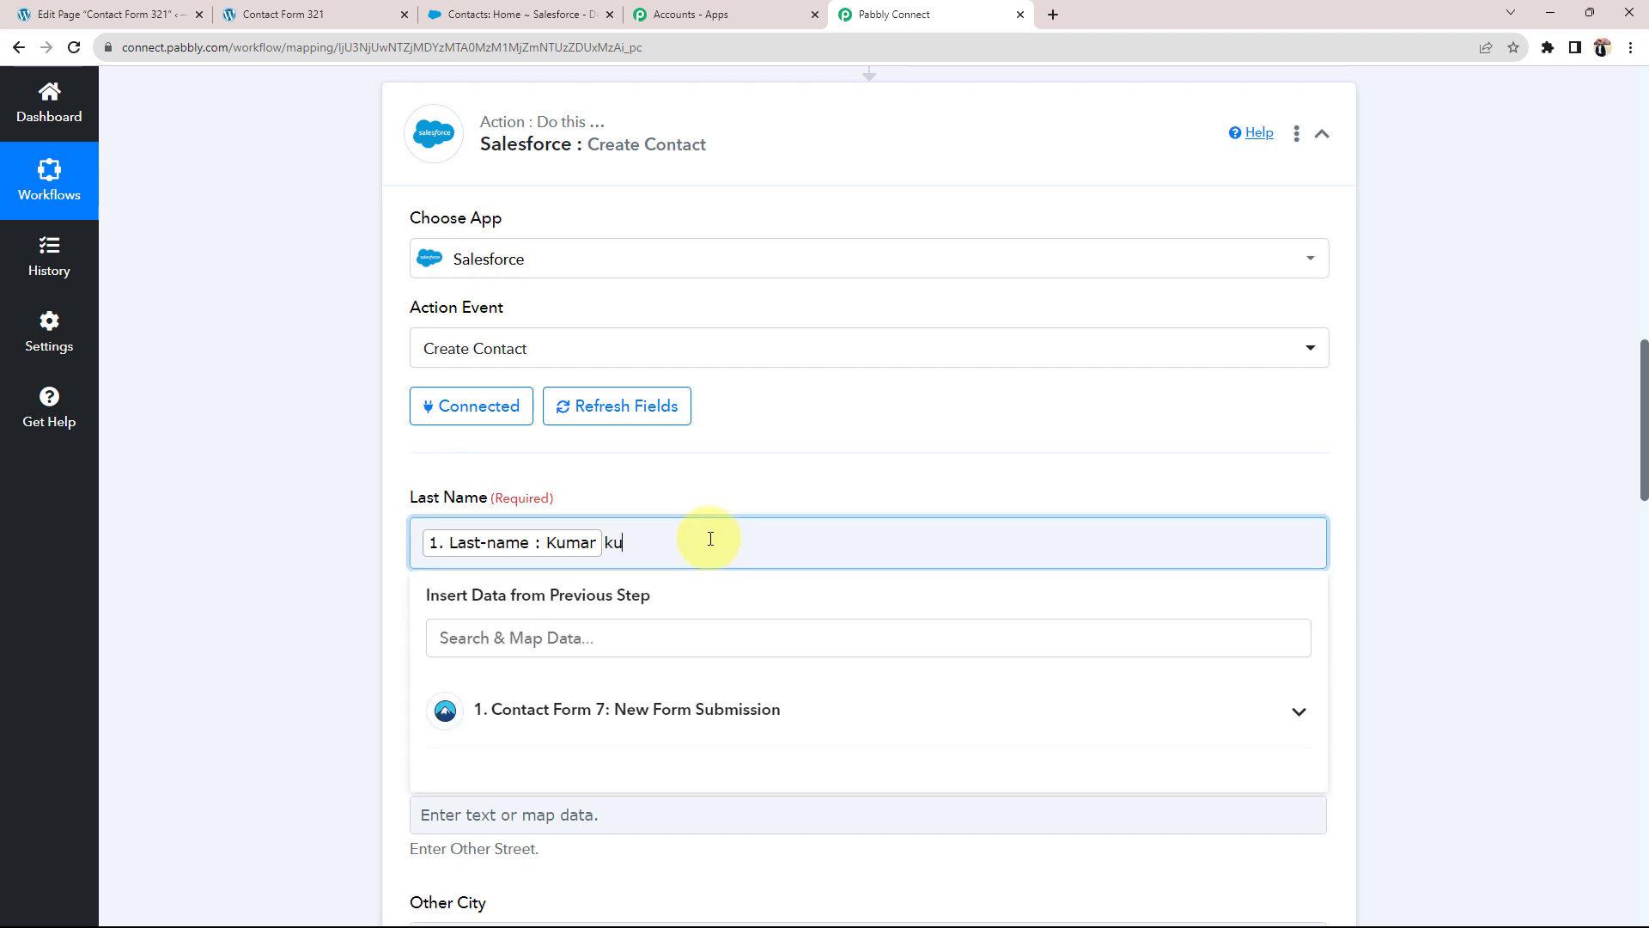
pyautogui.write('kumar')
pyautogui.click(333, 559)
pyautogui.scroll(8, 334, 559)
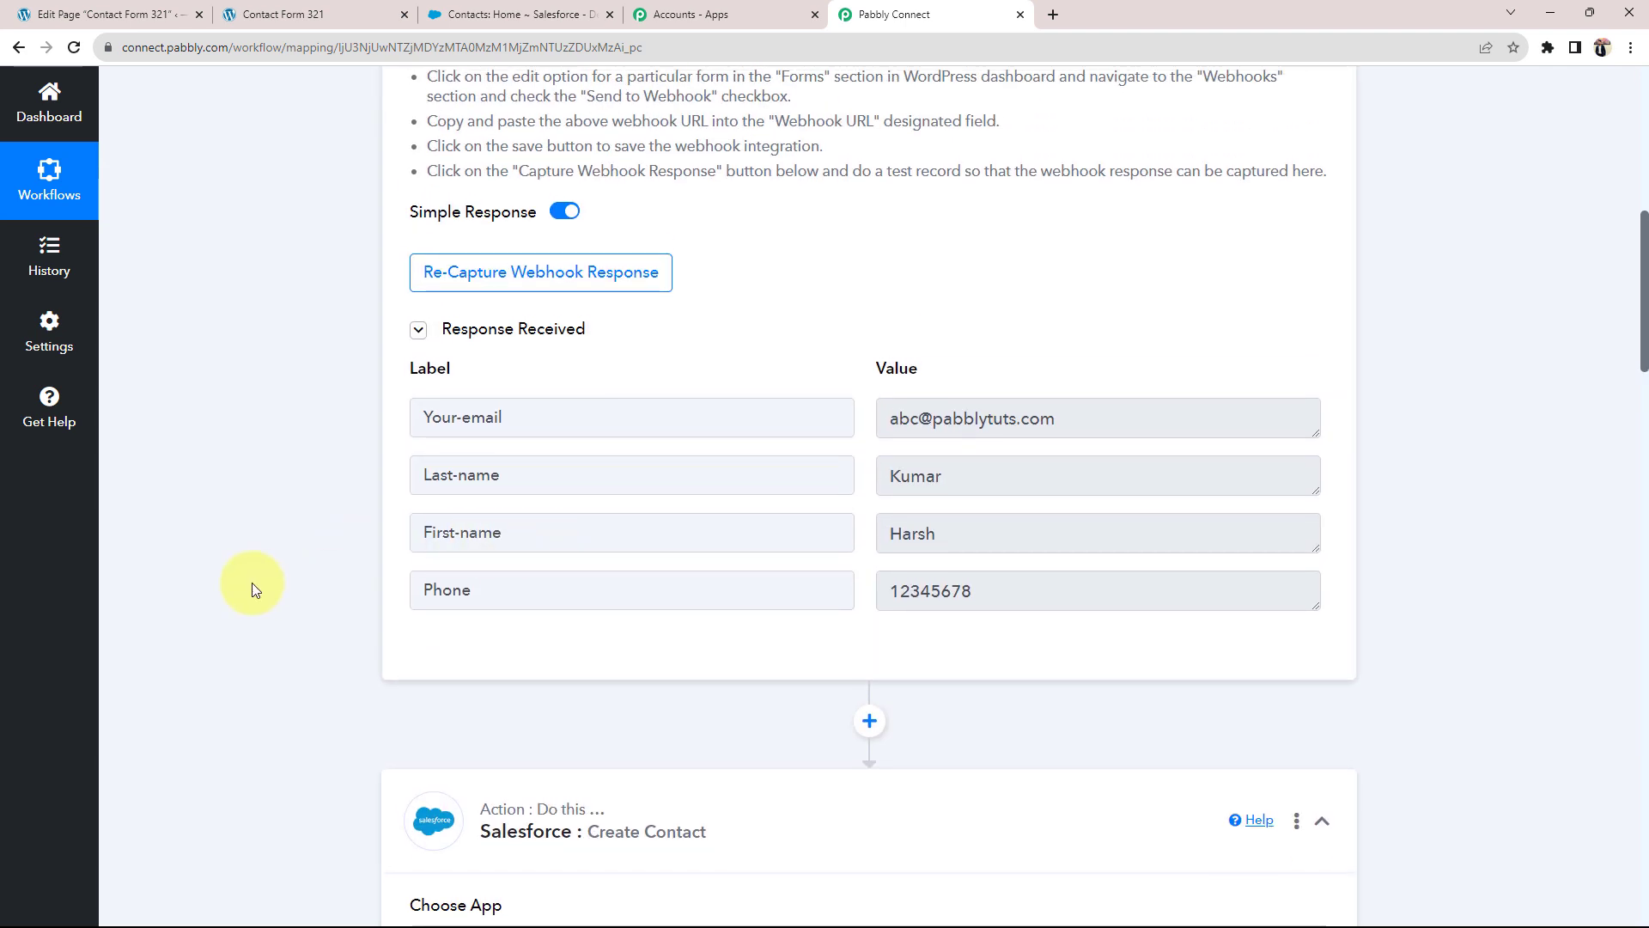
pyautogui.scroll(-3, 250, 590)
pyautogui.scroll(-1, 427, 721)
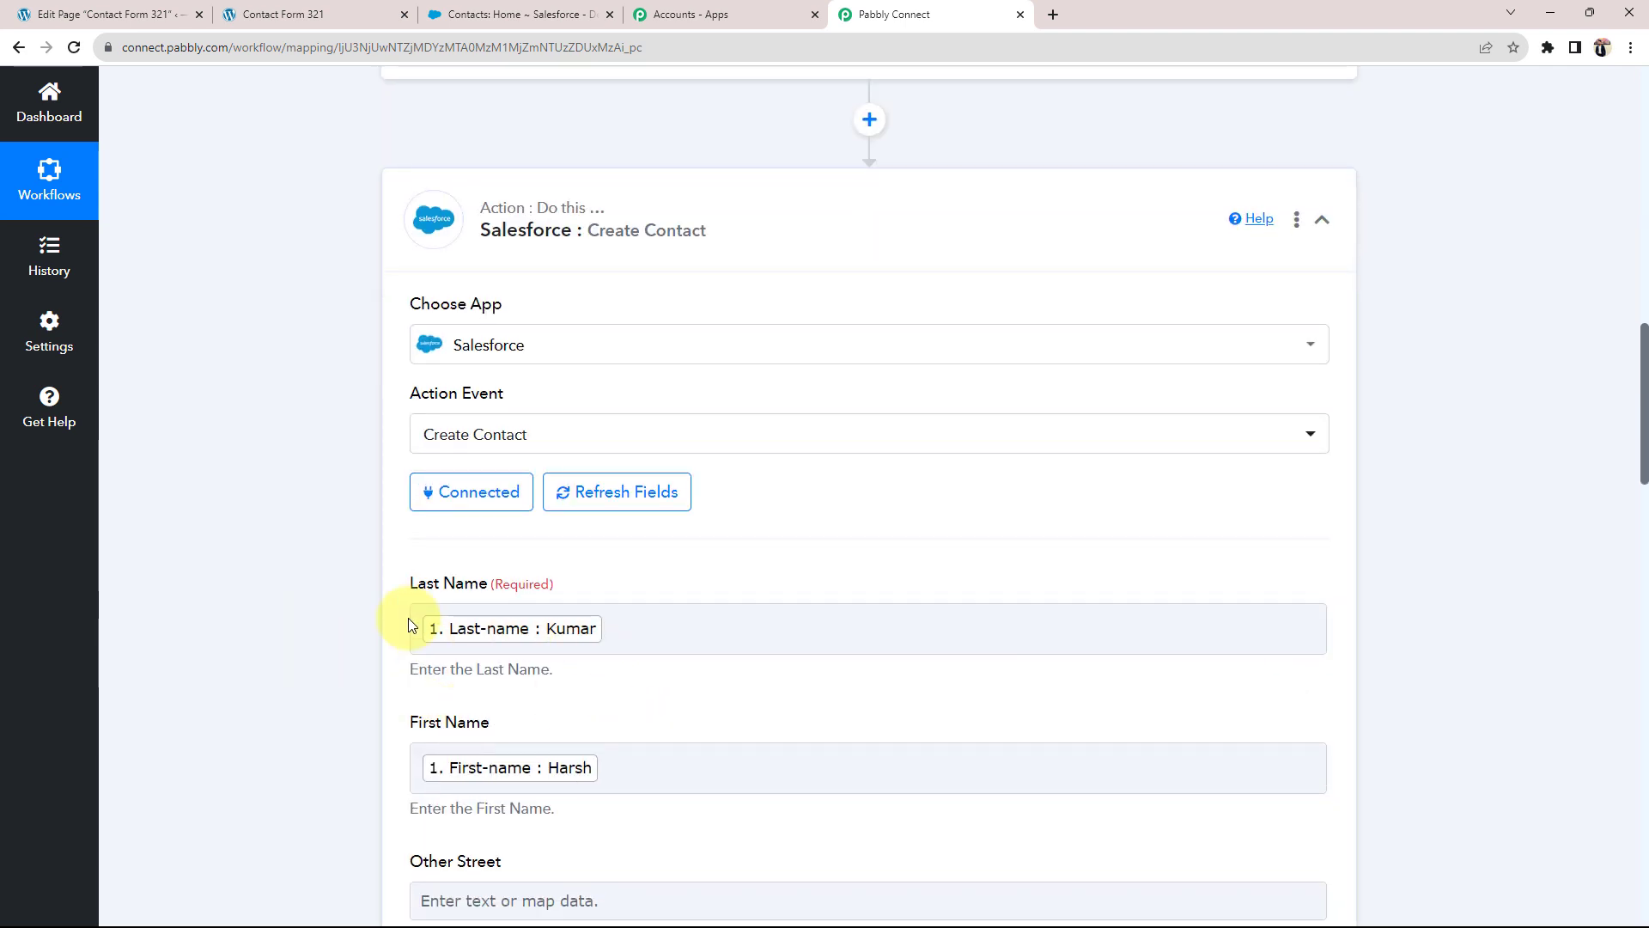
pyautogui.scroll(-10, 409, 617)
pyautogui.scroll(-13, 405, 624)
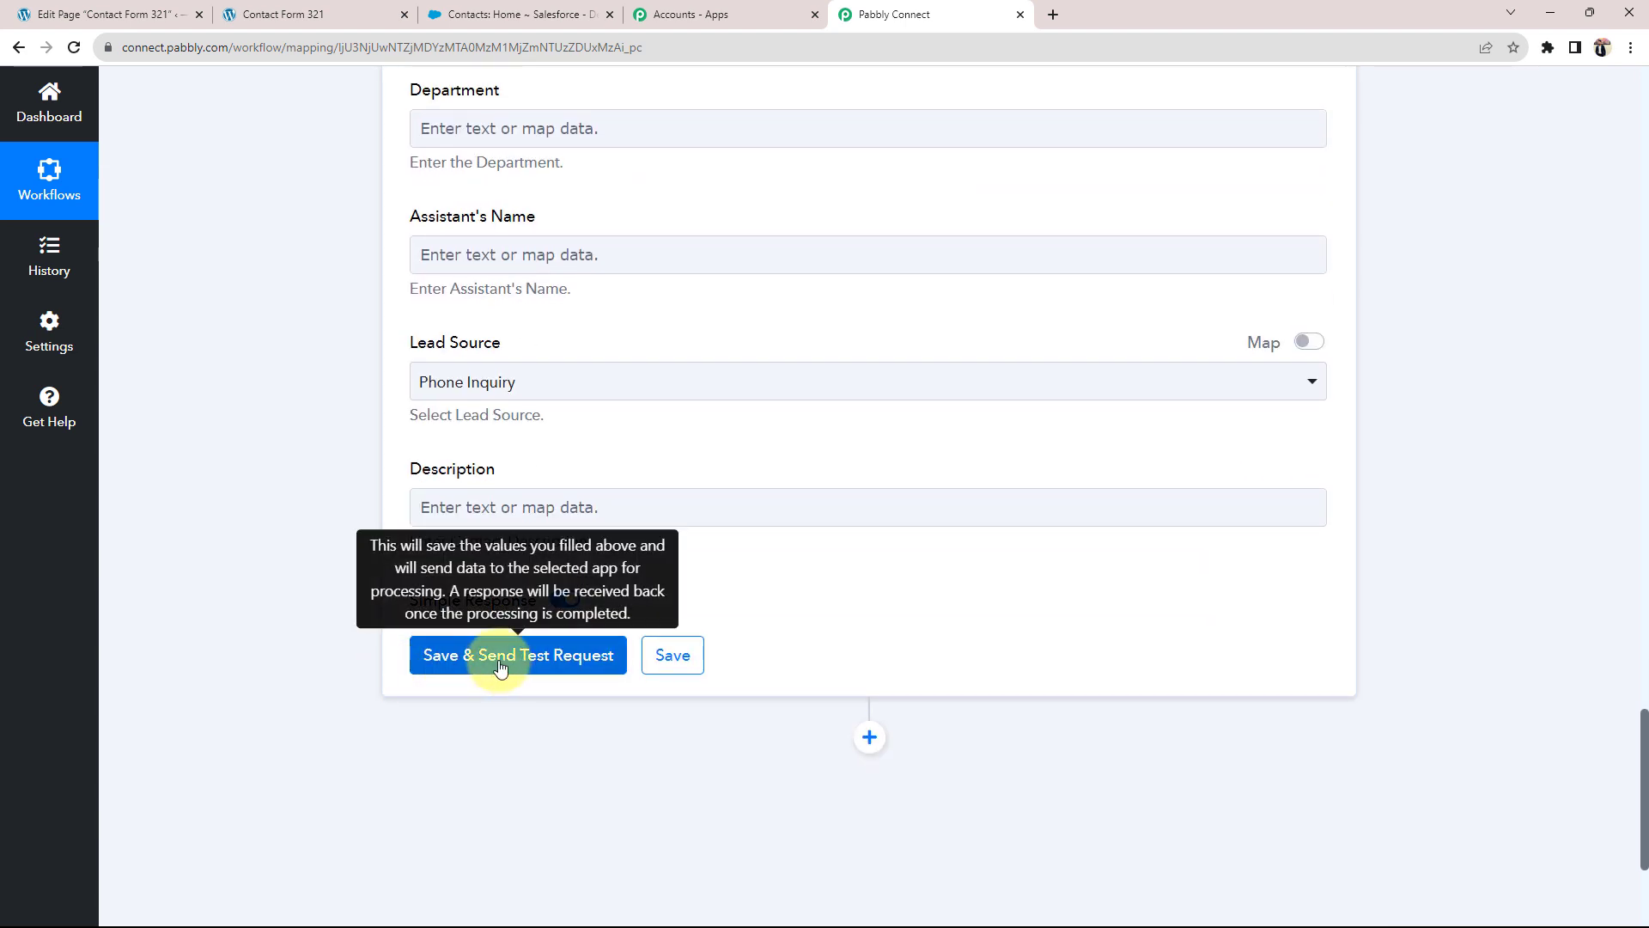
# Step: Save the Create Contact action, send the test request, and confirm the response's contact Id and Success 1
pyautogui.click(516, 653)
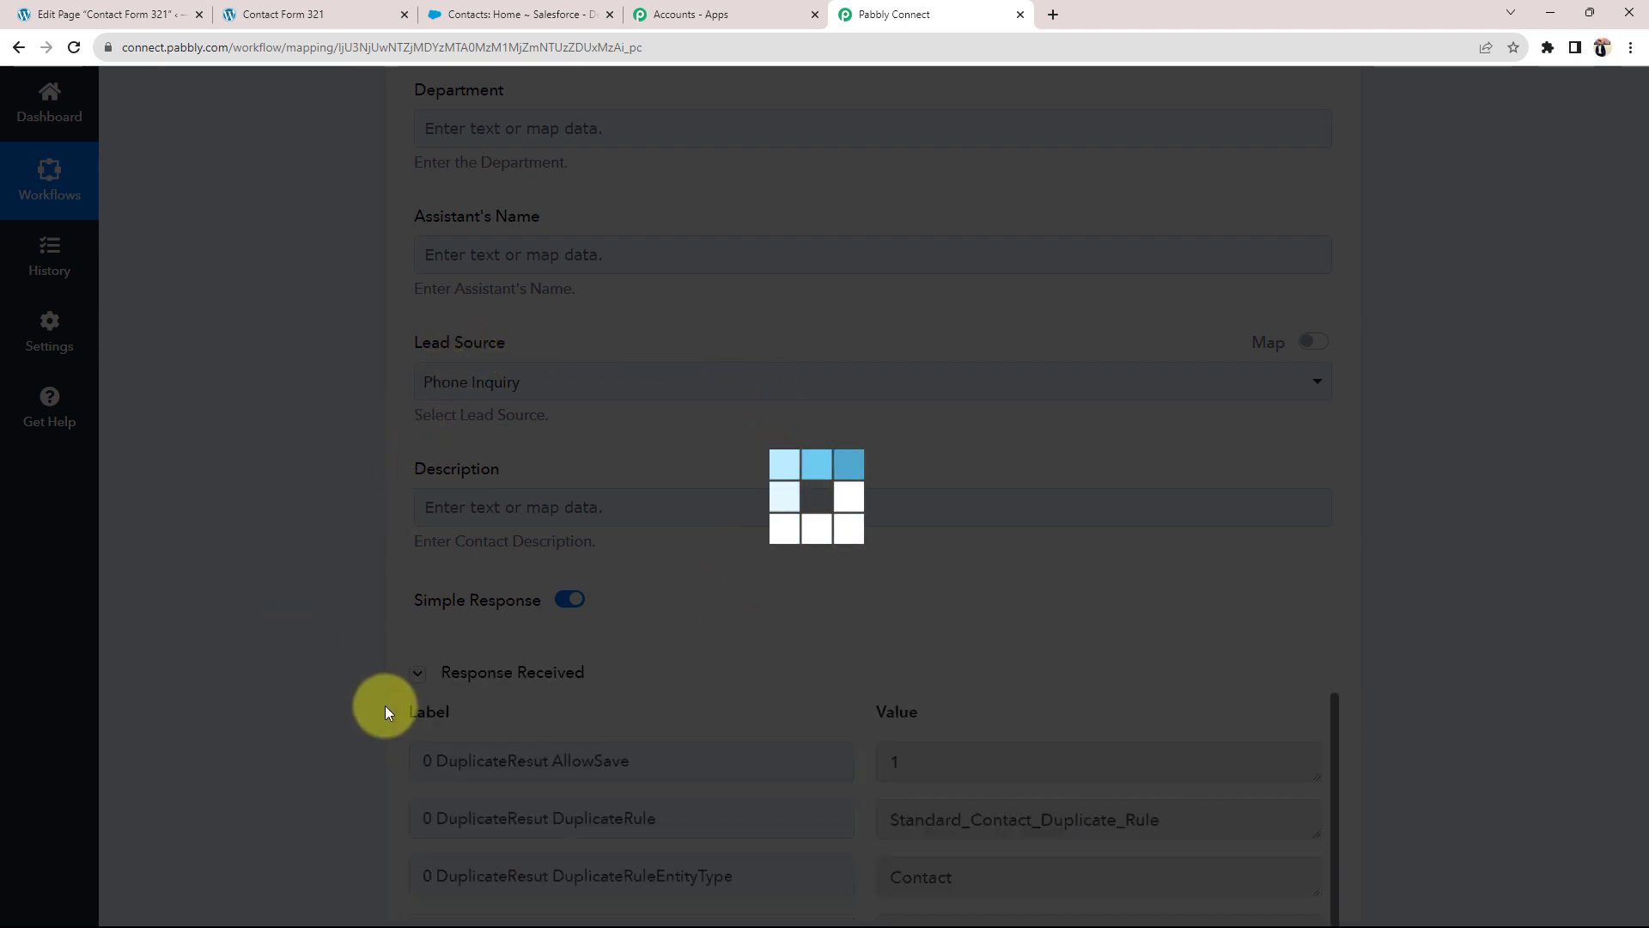
pyautogui.scroll(-2, 385, 711)
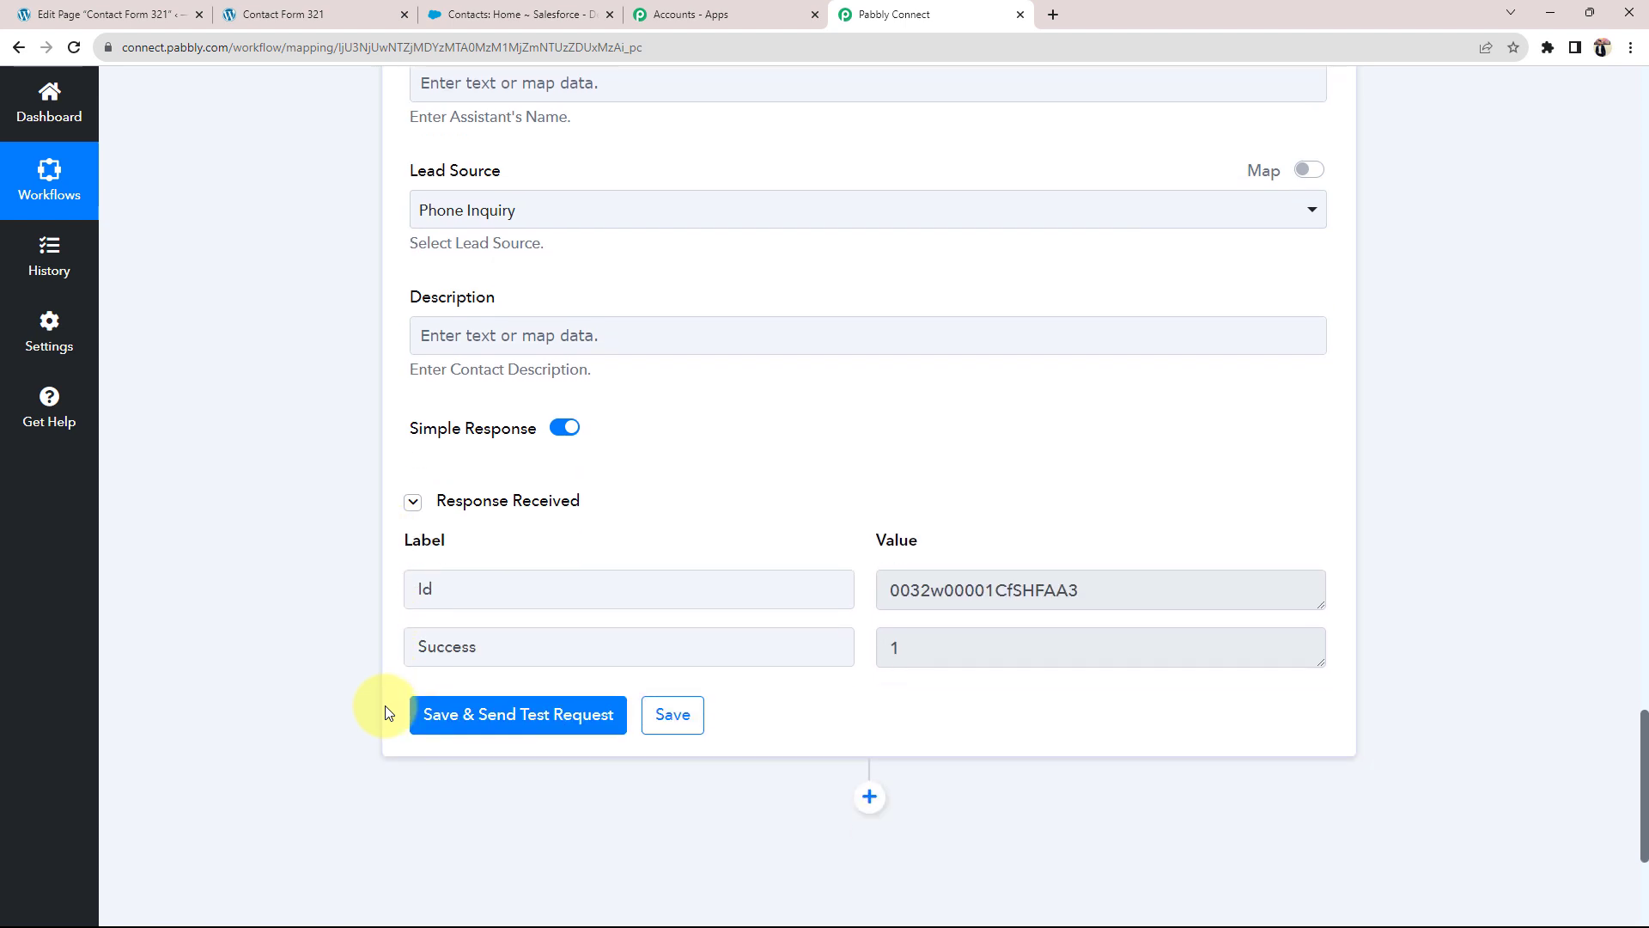
pyautogui.moveTo(1113, 586); pyautogui.dragTo(843, 611)
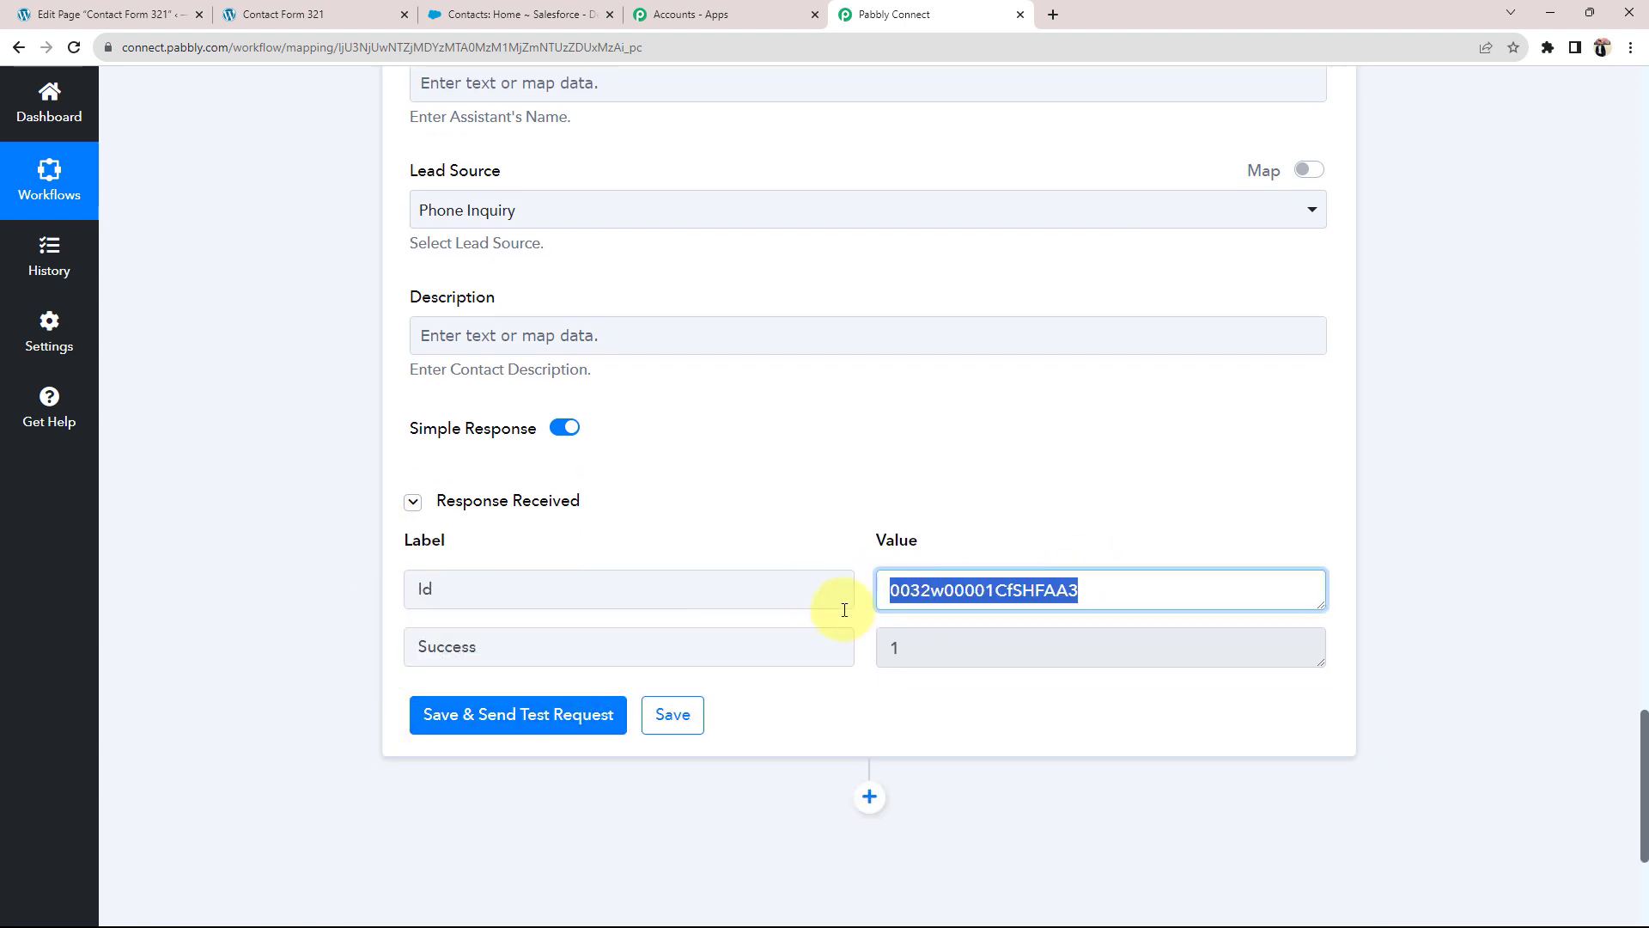
pyautogui.moveTo(918, 649); pyautogui.dragTo(837, 641)
pyautogui.click(337, 457)
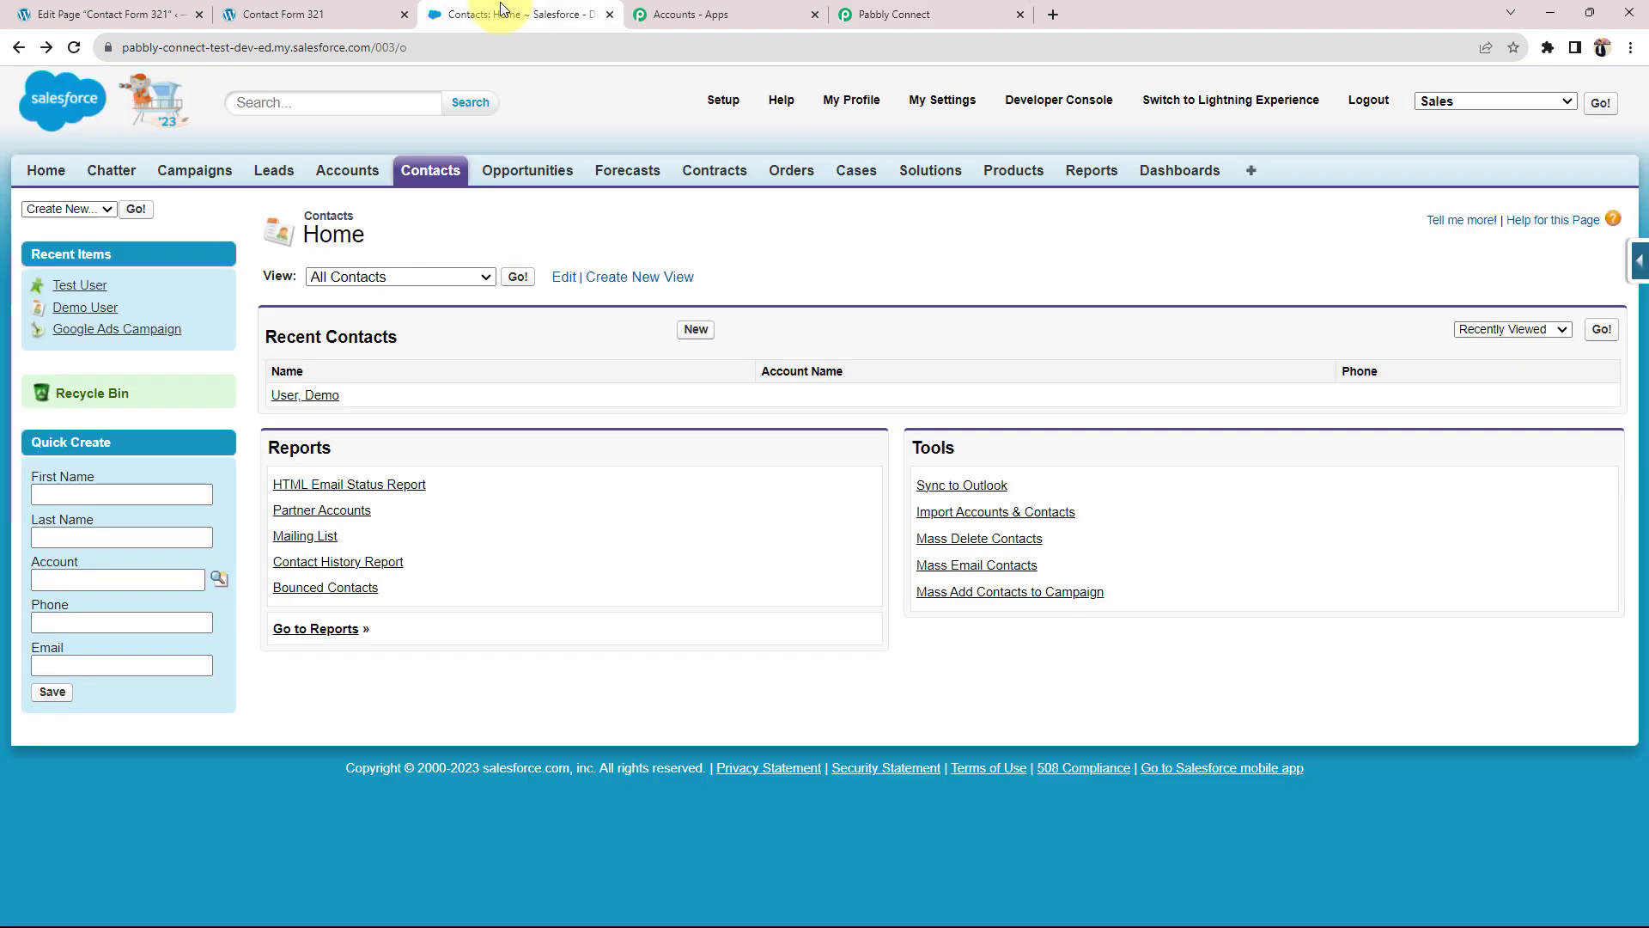
# Step: Reload the Salesforce contacts list and open the newly created contact's record
pyautogui.click(455, 15)
pyautogui.click(73, 48)
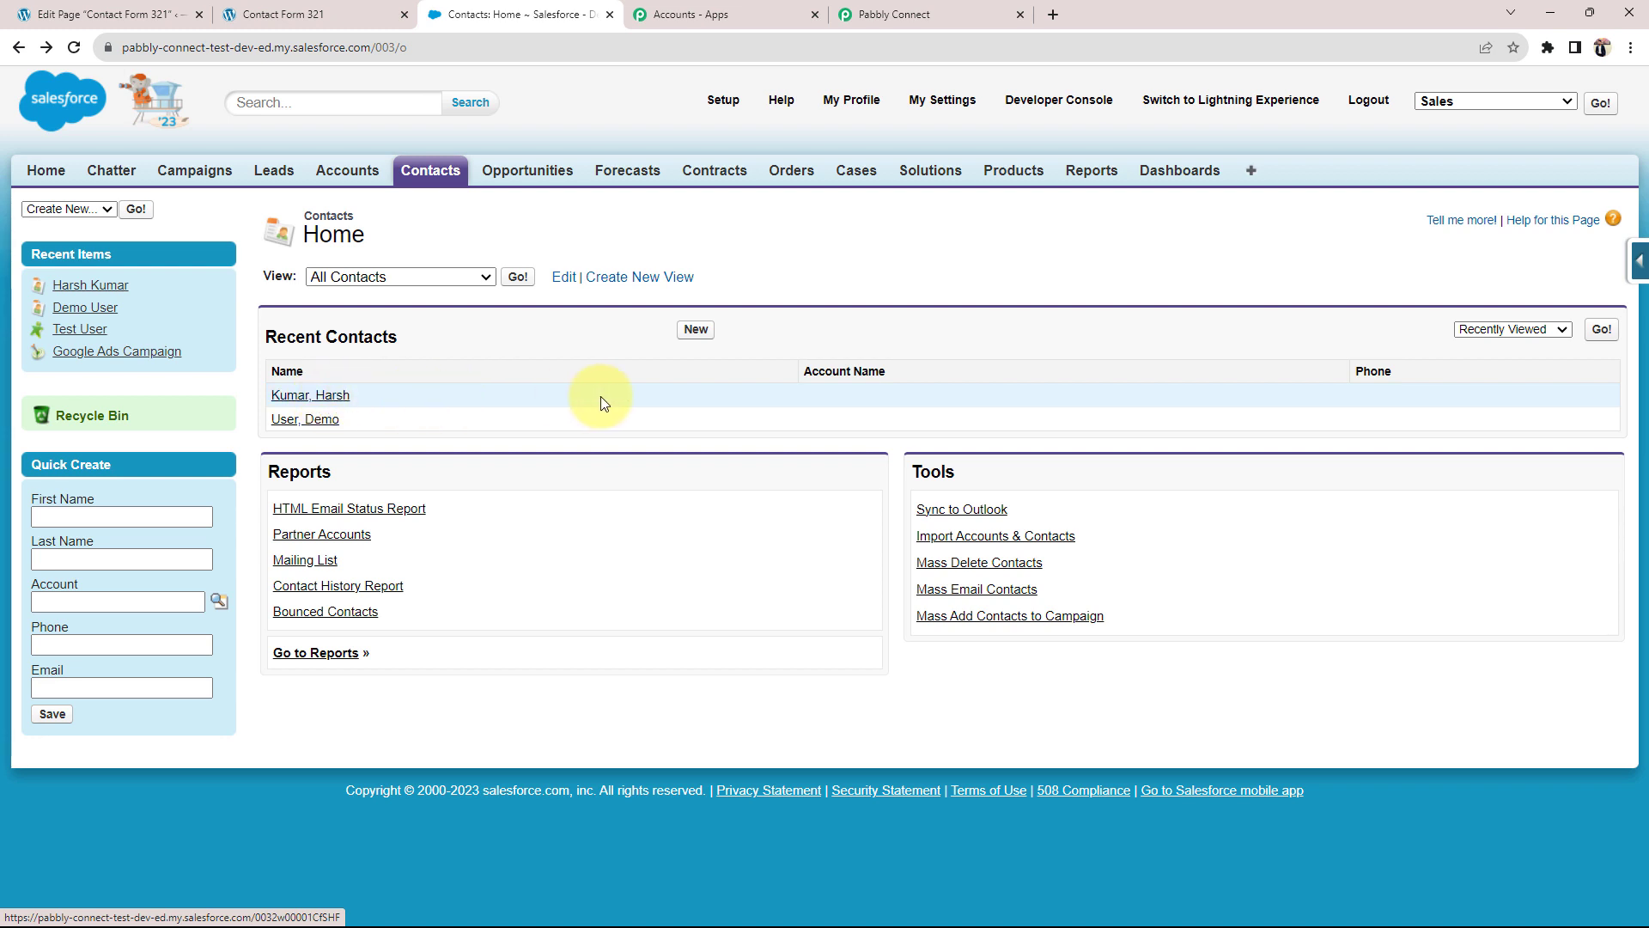
pyautogui.click(296, 397)
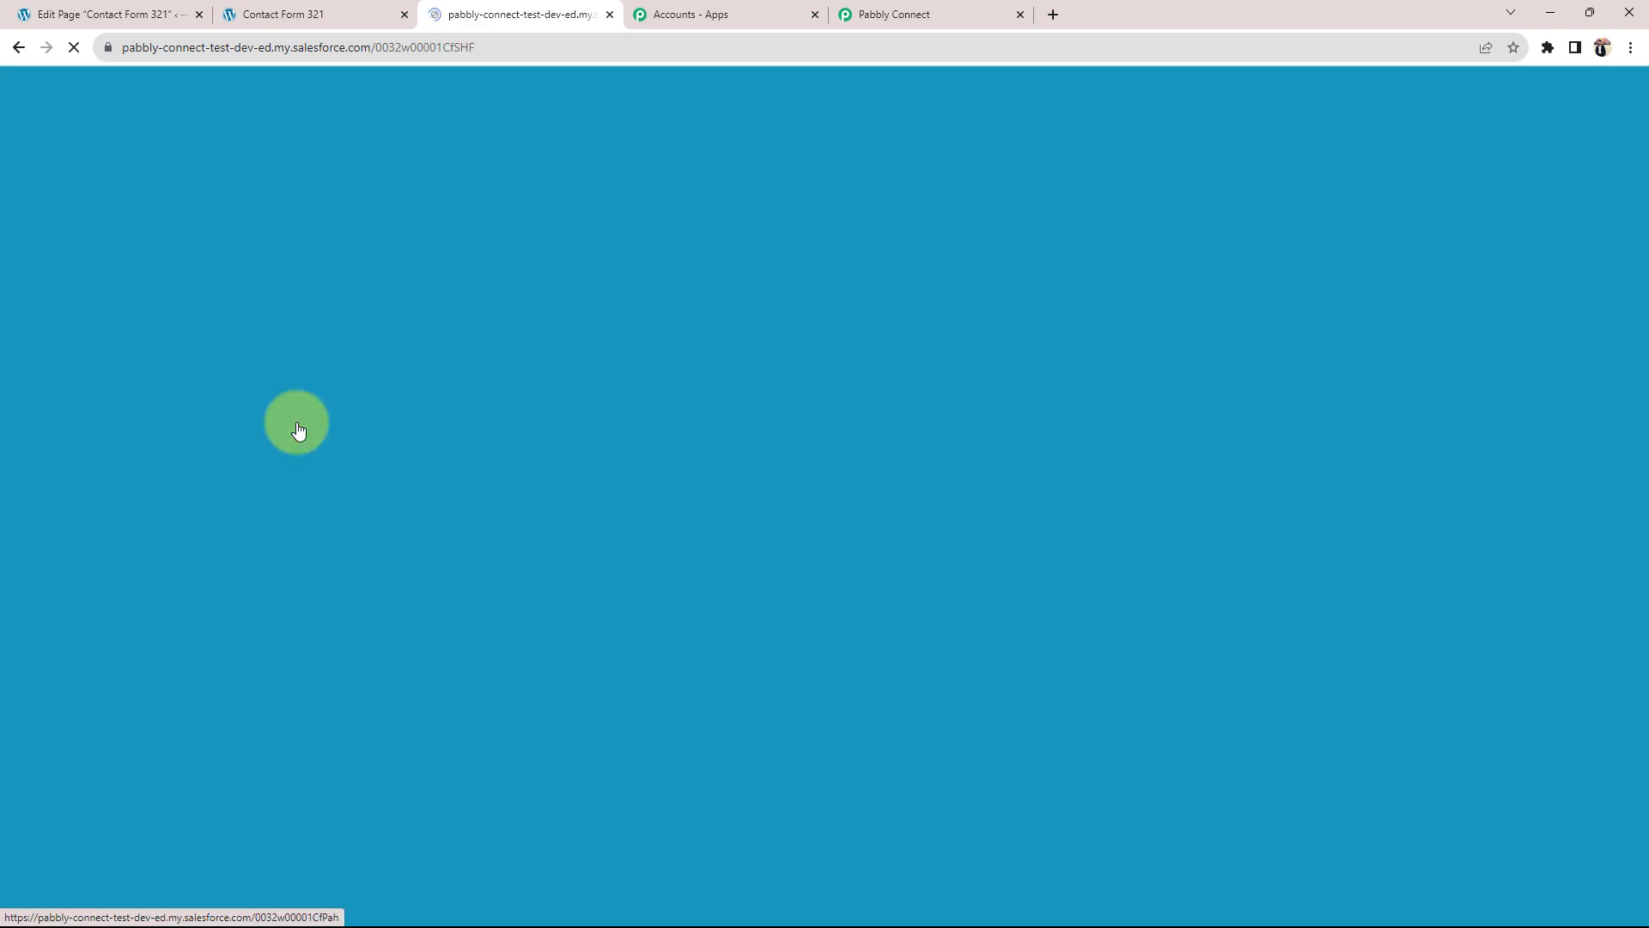
pyautogui.scroll(-1, 266, 631)
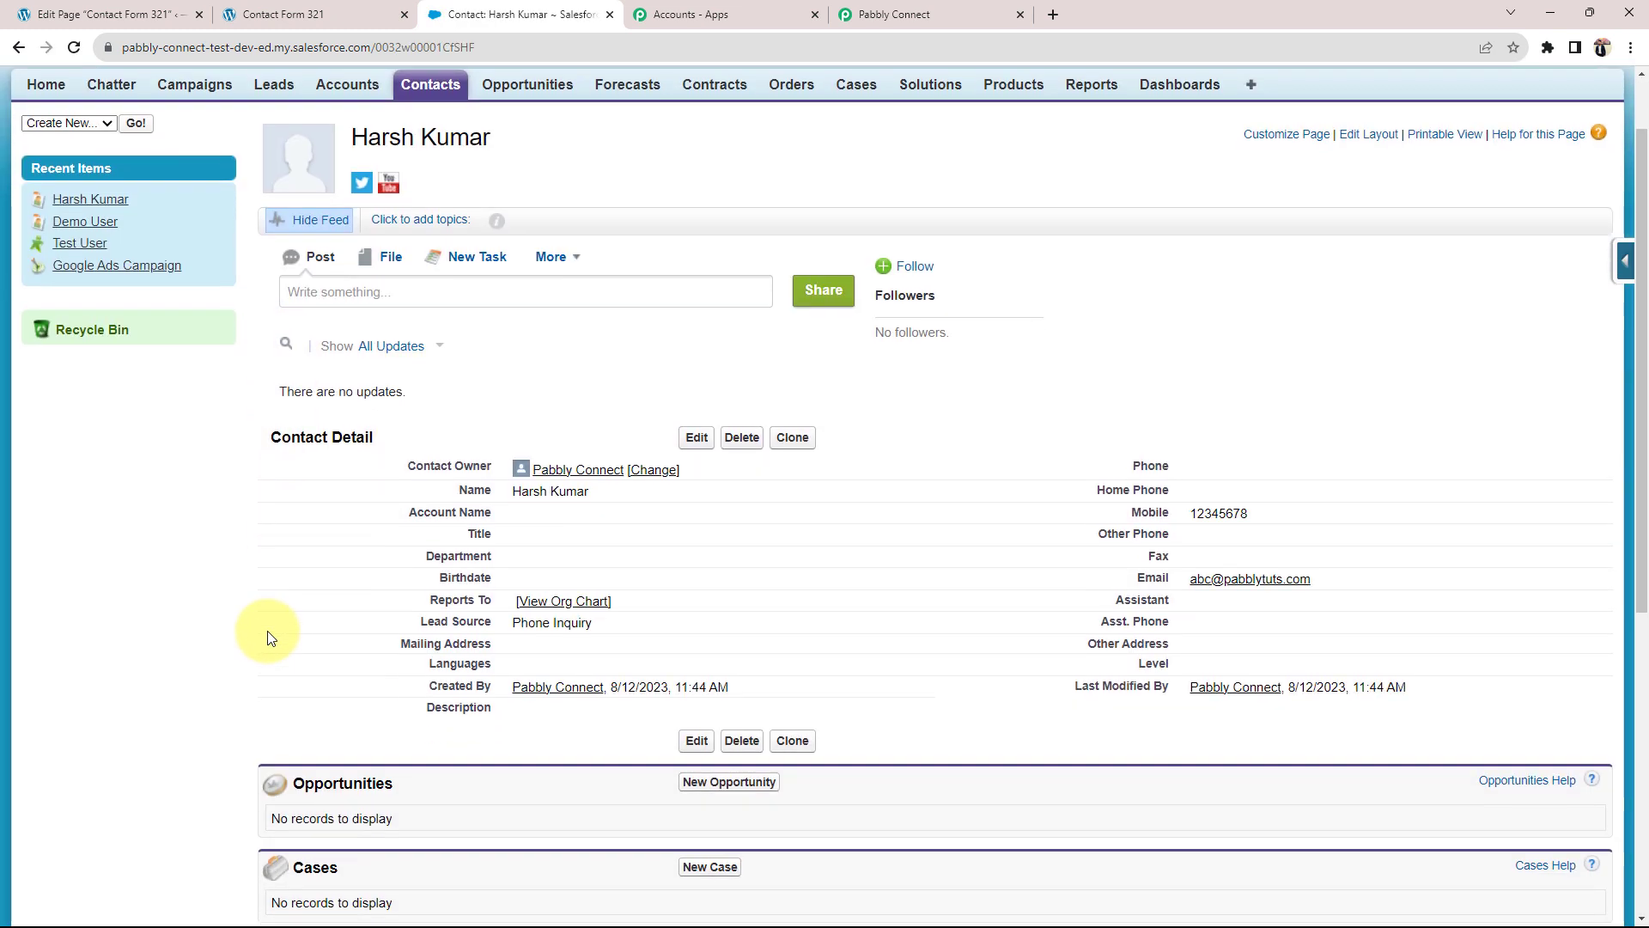
# Step: Check the contact's Lead Source Phone Inquiry, mobile, email and Created By values, then return to Pabbly Connect
pyautogui.tripleClick(601, 632)
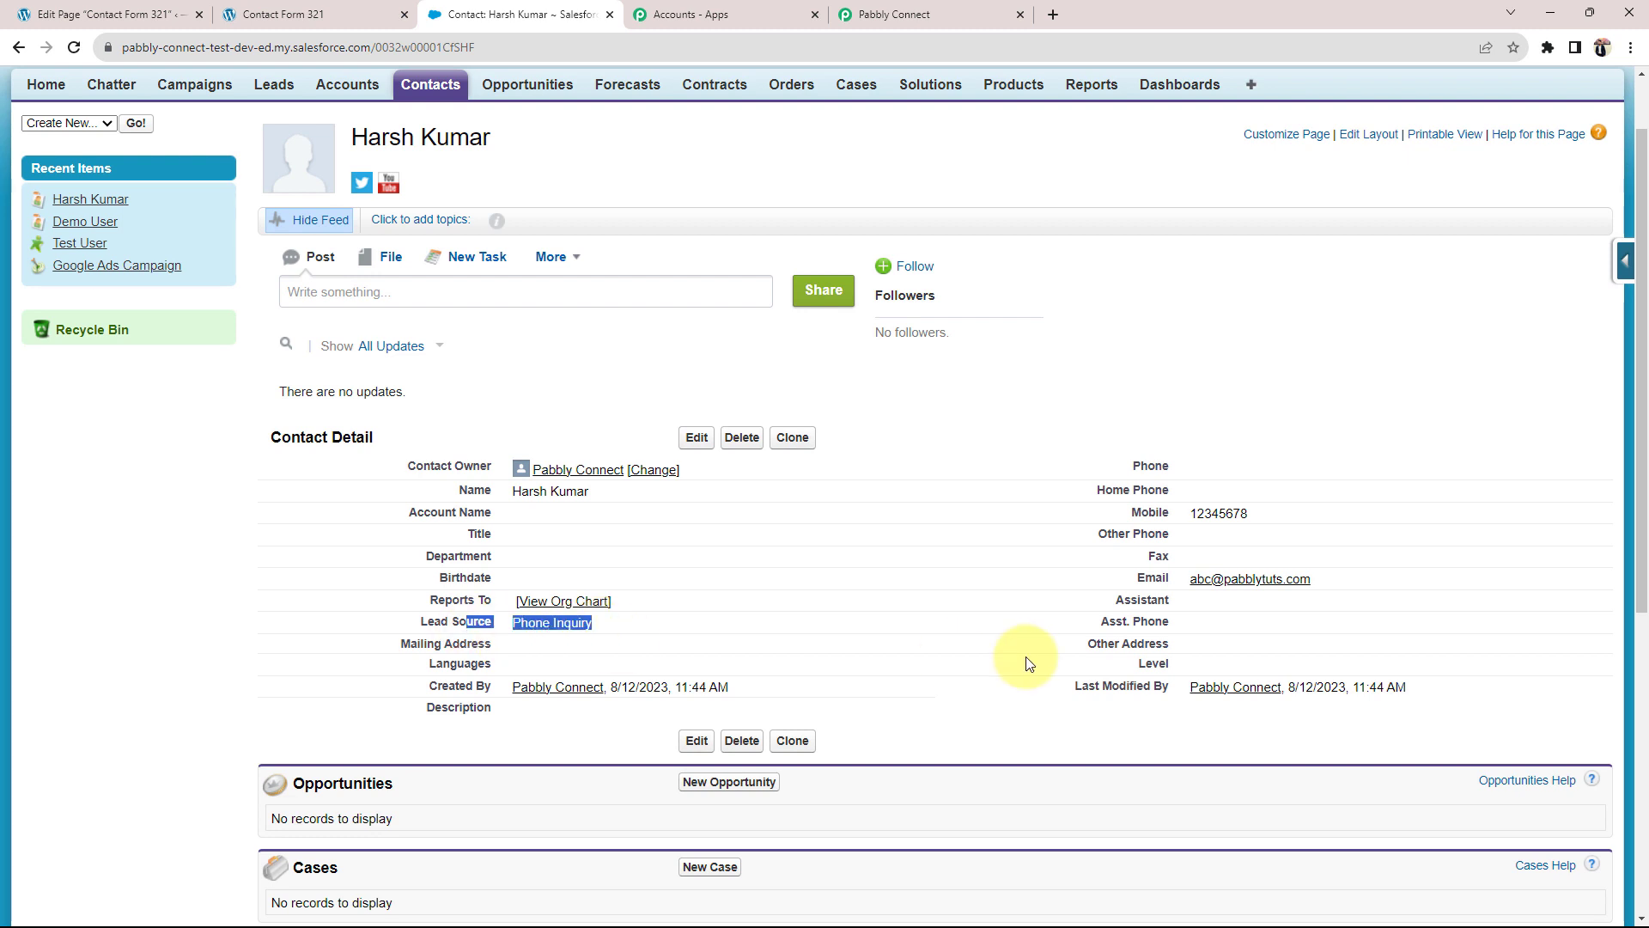
pyautogui.doubleClick(1229, 513)
pyautogui.moveTo(1344, 582); pyautogui.dragTo(1228, 583)
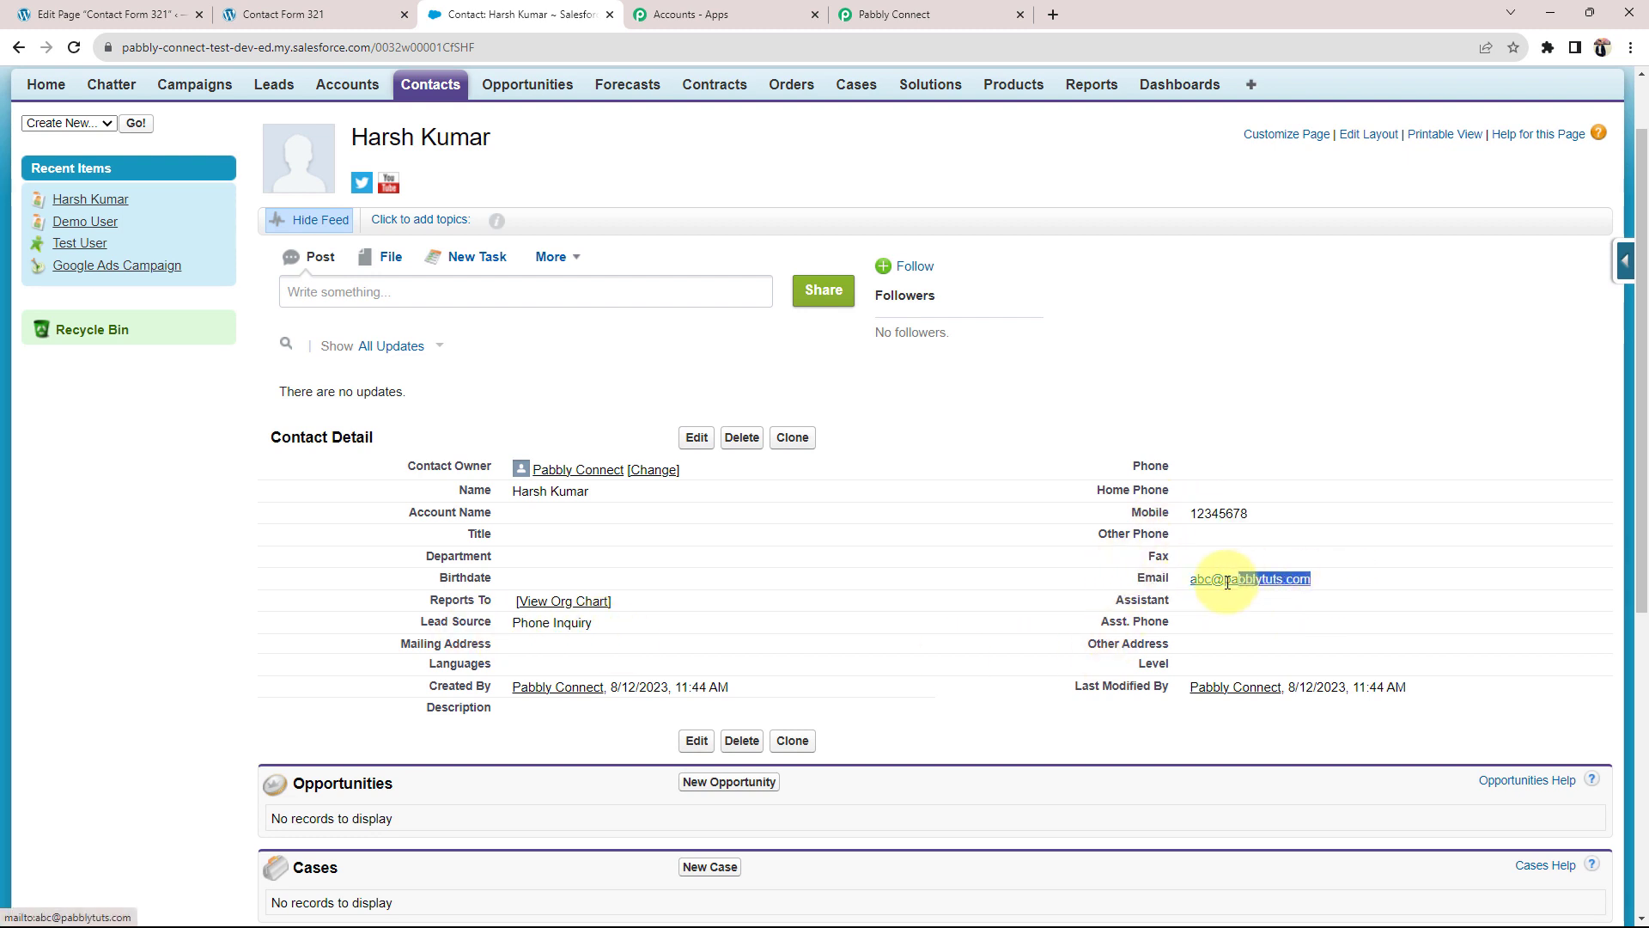
pyautogui.moveTo(732, 687); pyautogui.dragTo(508, 675)
pyautogui.click(229, 593)
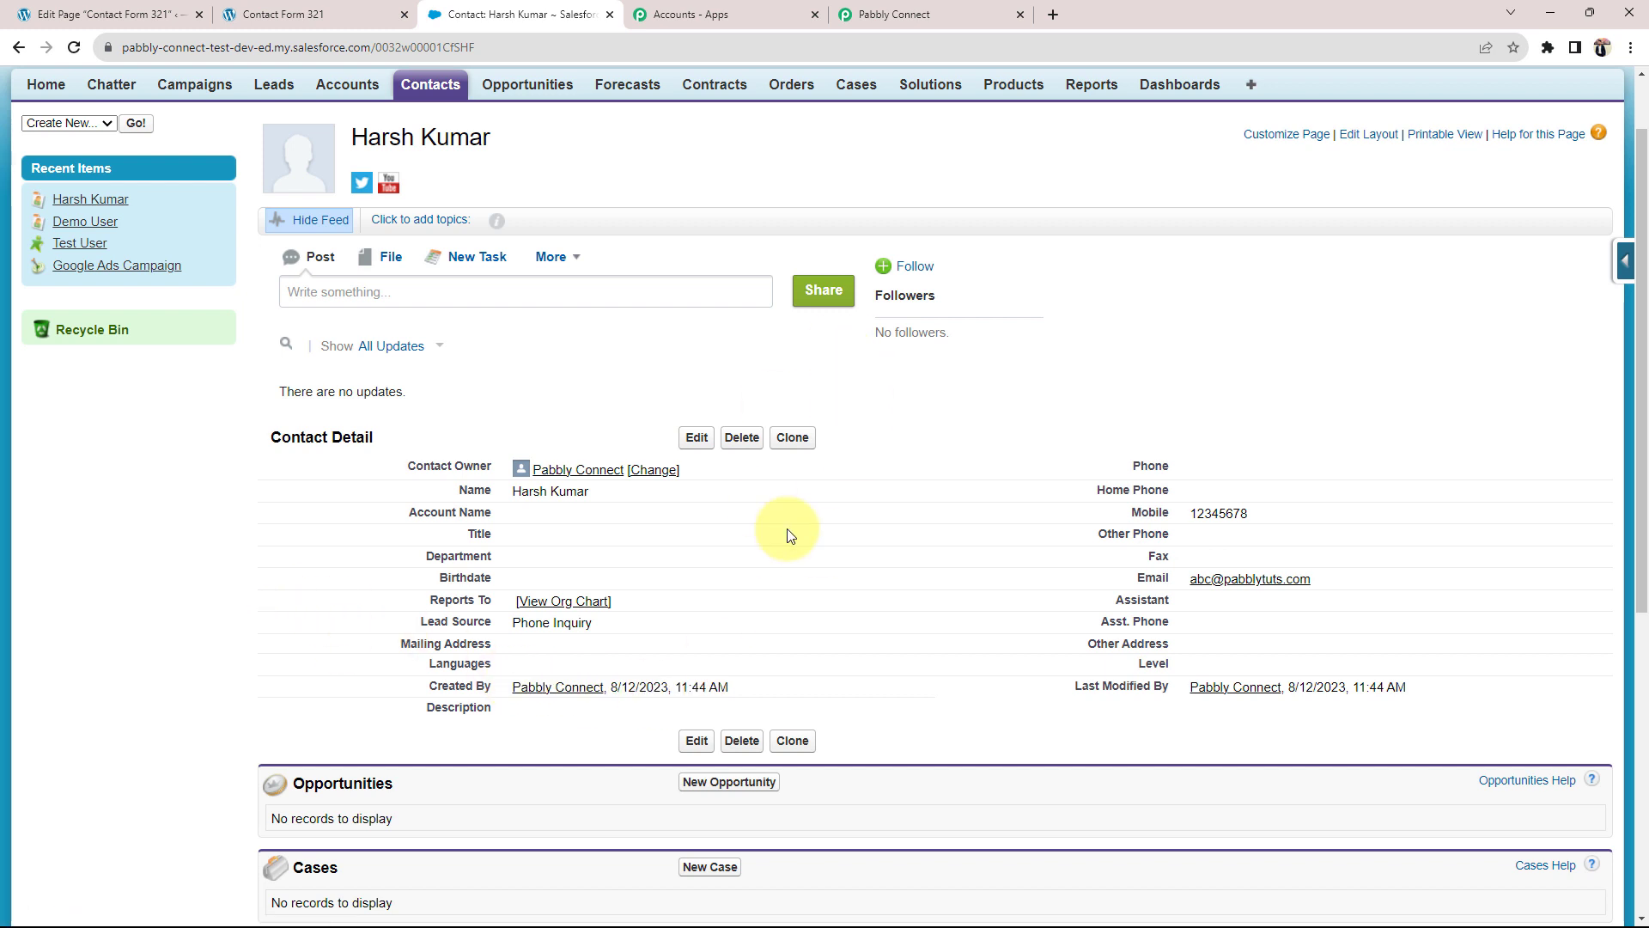
pyautogui.click(984, 14)
pyautogui.scroll(20, 246, 513)
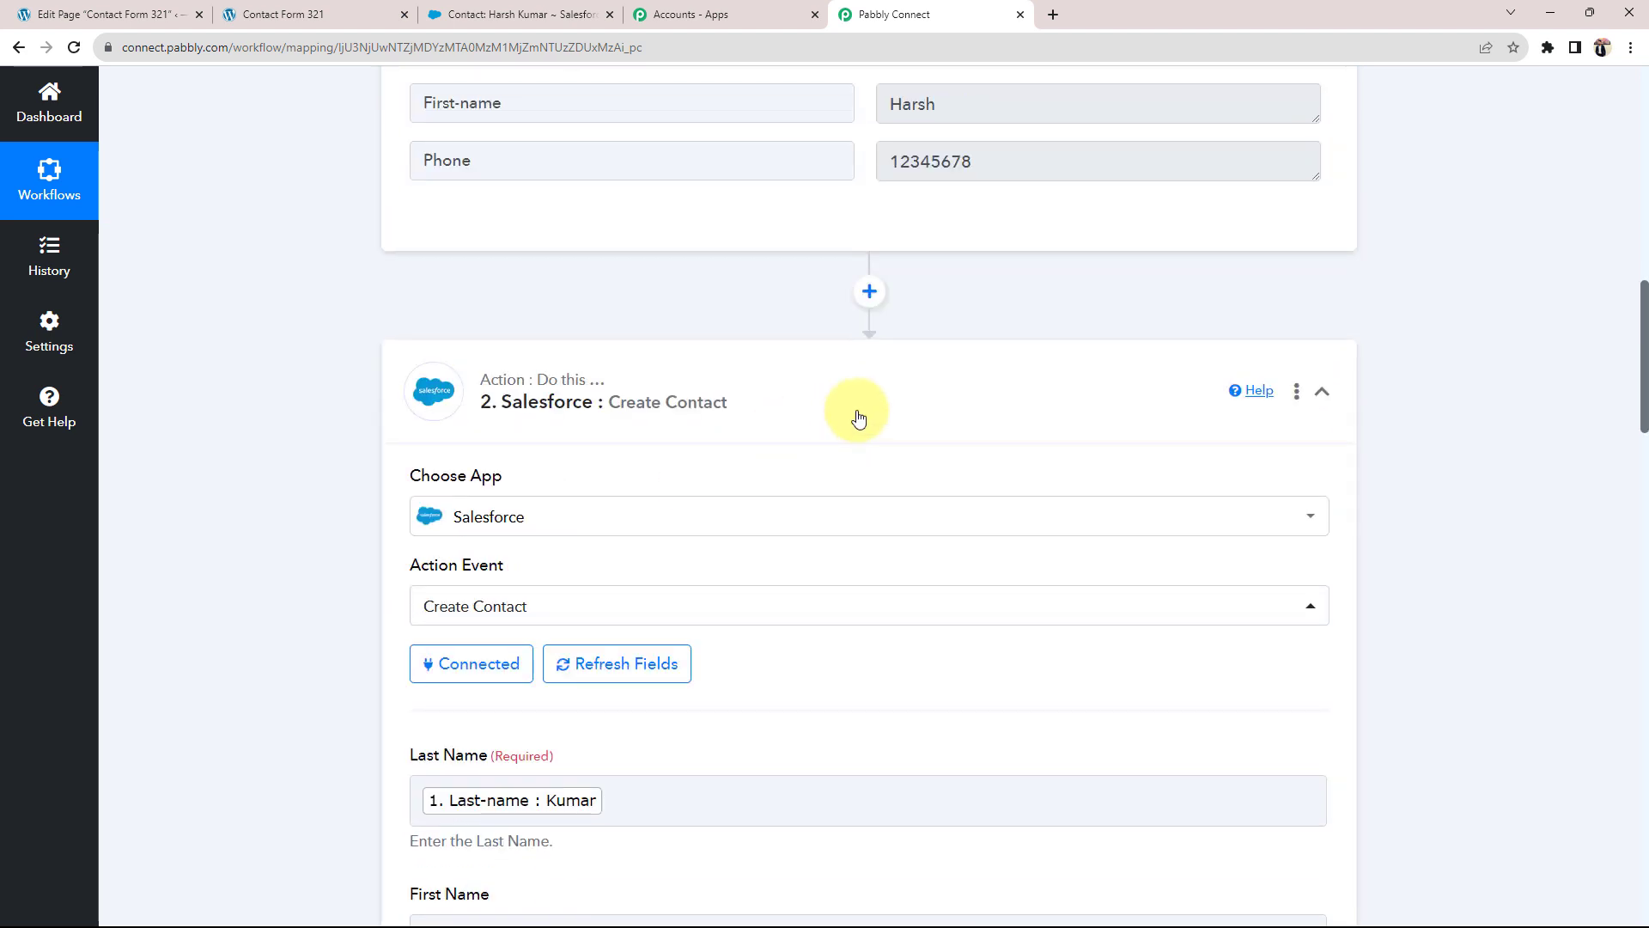
# Step: Collapse the Salesforce Create Contact and Contact Form 7 trigger steps, then go to the WordPress page editor
pyautogui.click(857, 411)
pyautogui.scroll(14, 857, 411)
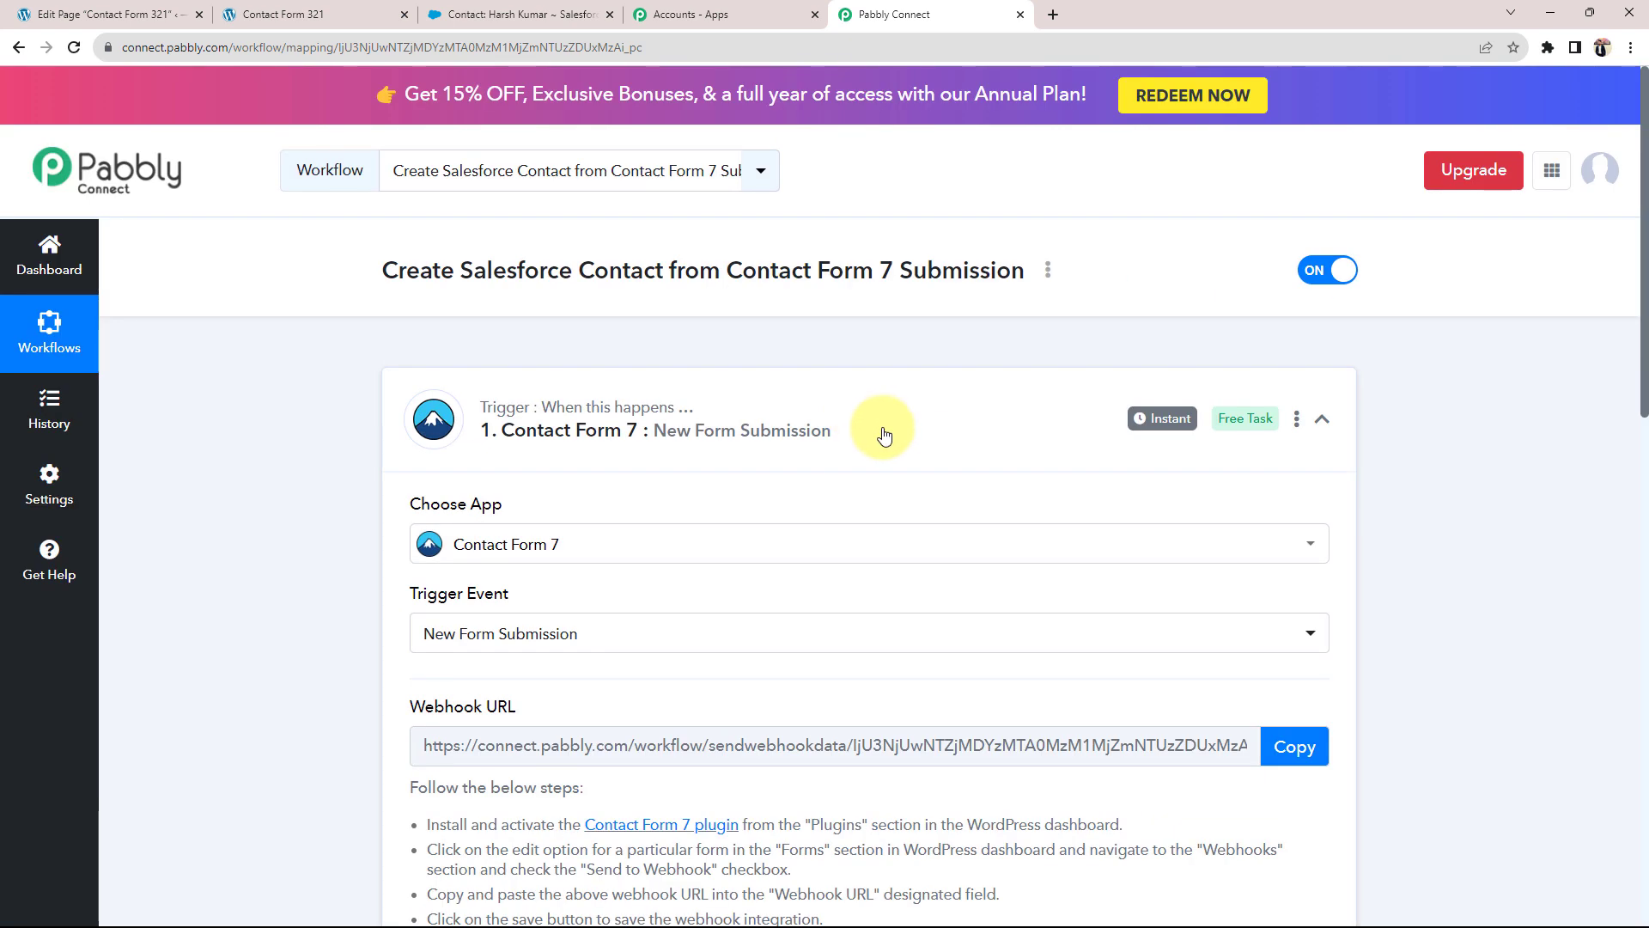
pyautogui.click(876, 430)
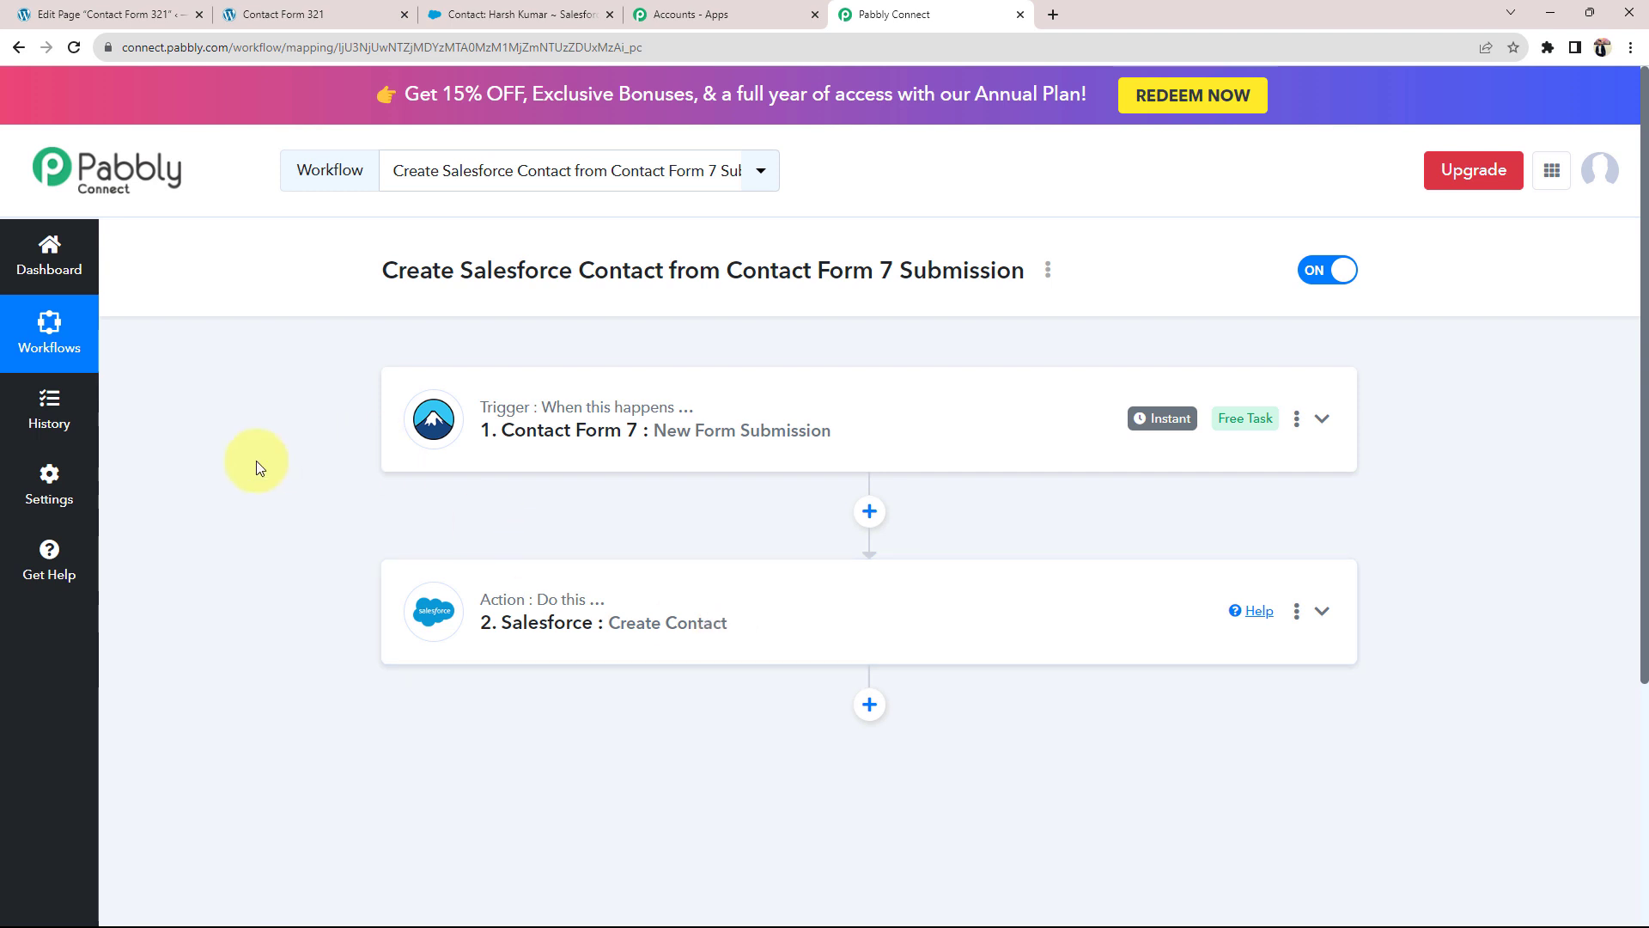
pyautogui.click(112, 14)
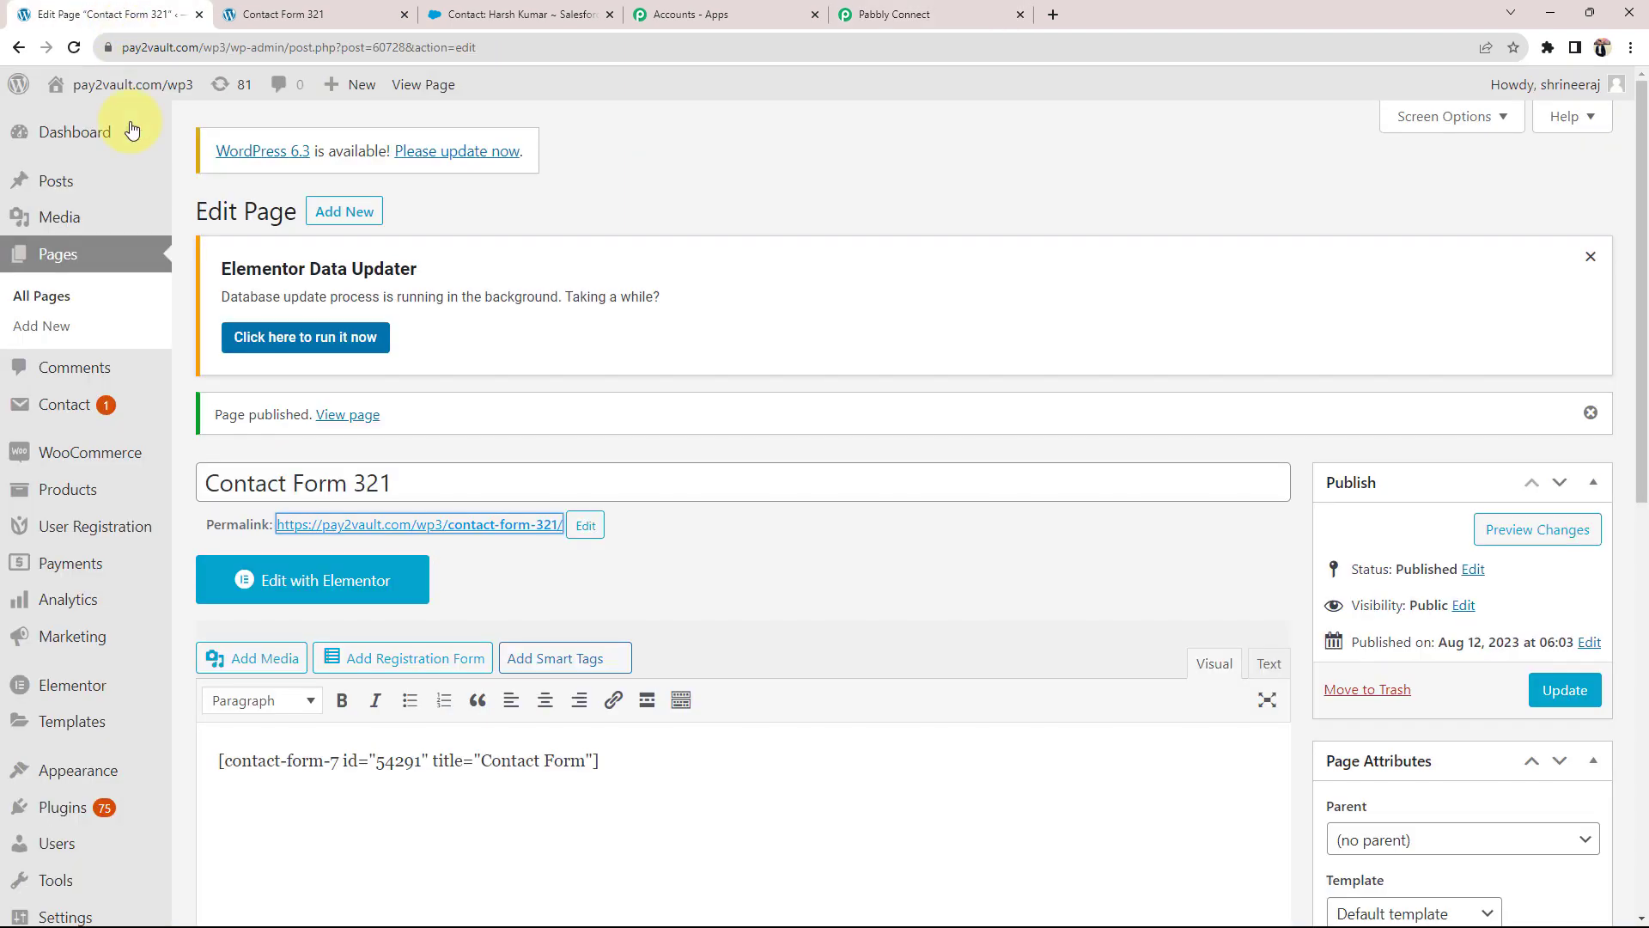
# Step: Open the published Contact Form 321 page and autofill the form with the saved test entry
pyautogui.click(463, 532)
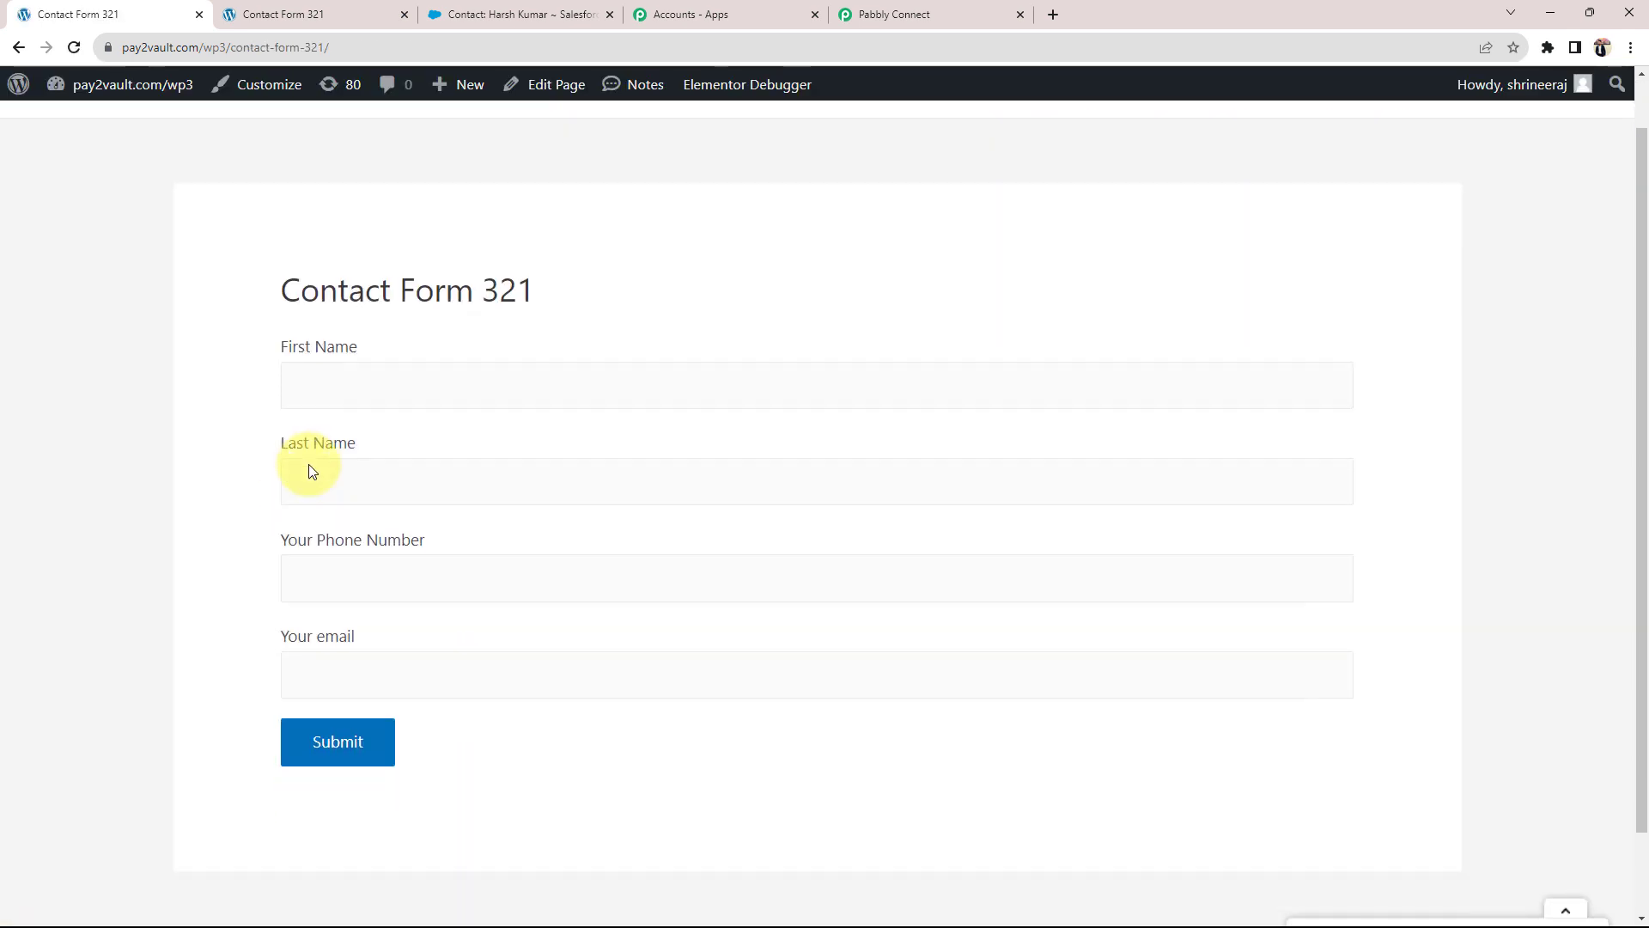
pyautogui.scroll(-1, 310, 471)
pyautogui.click(361, 289)
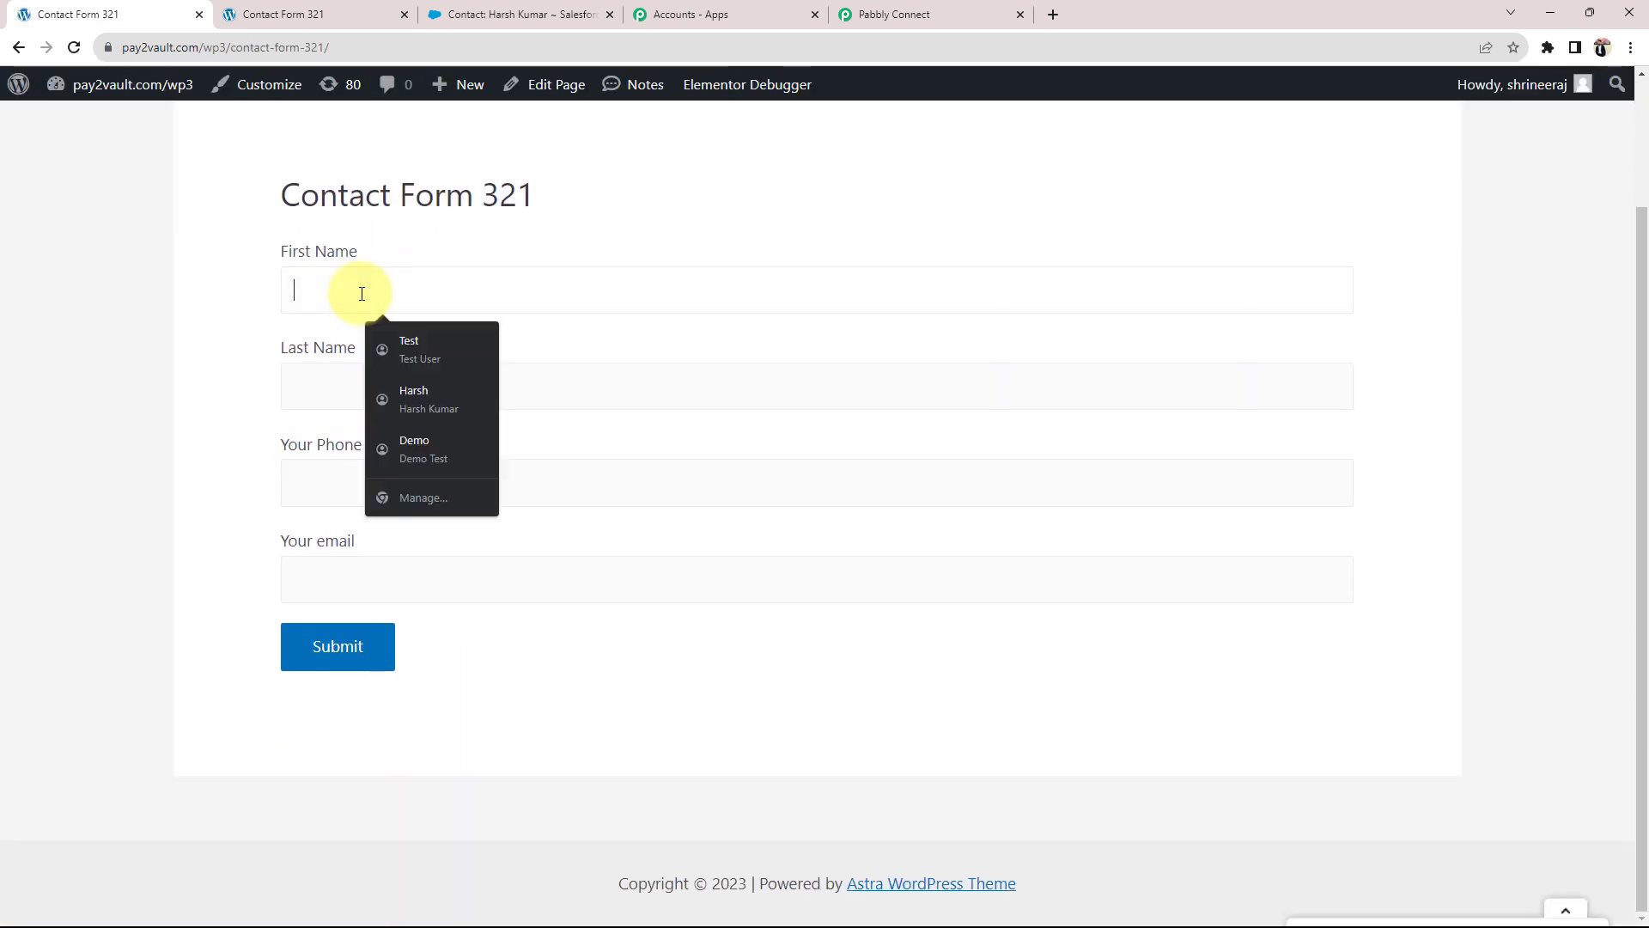
pyautogui.click(387, 357)
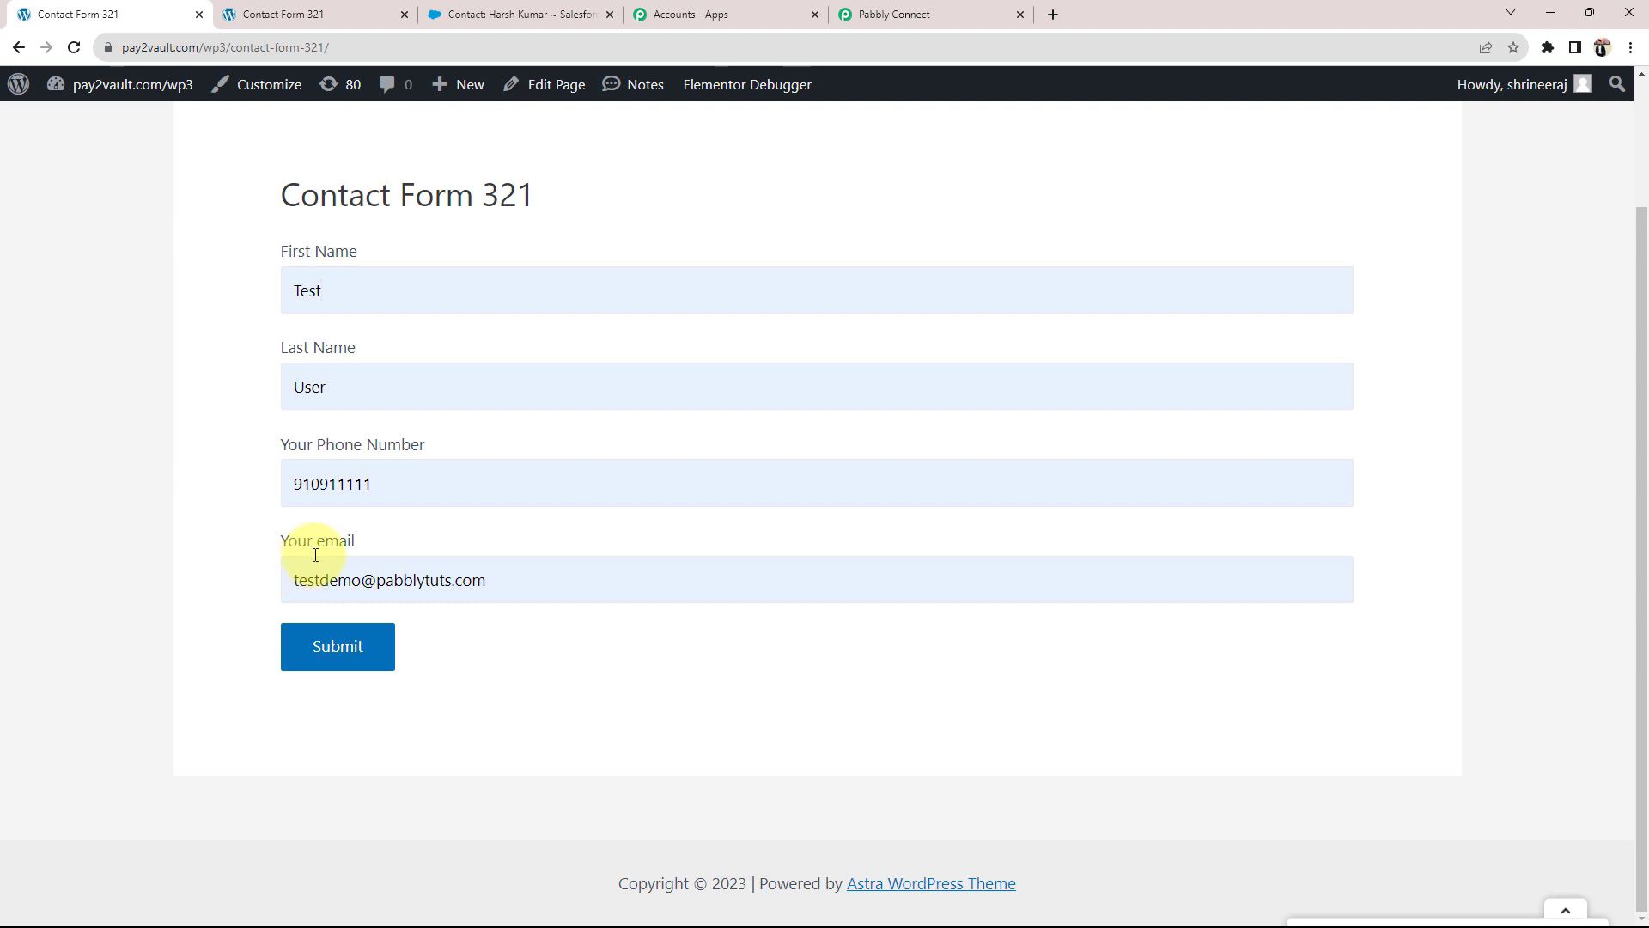
# Step: Change the first name to Test 123, alter the phone and email, and submit the form
pyautogui.write('123')
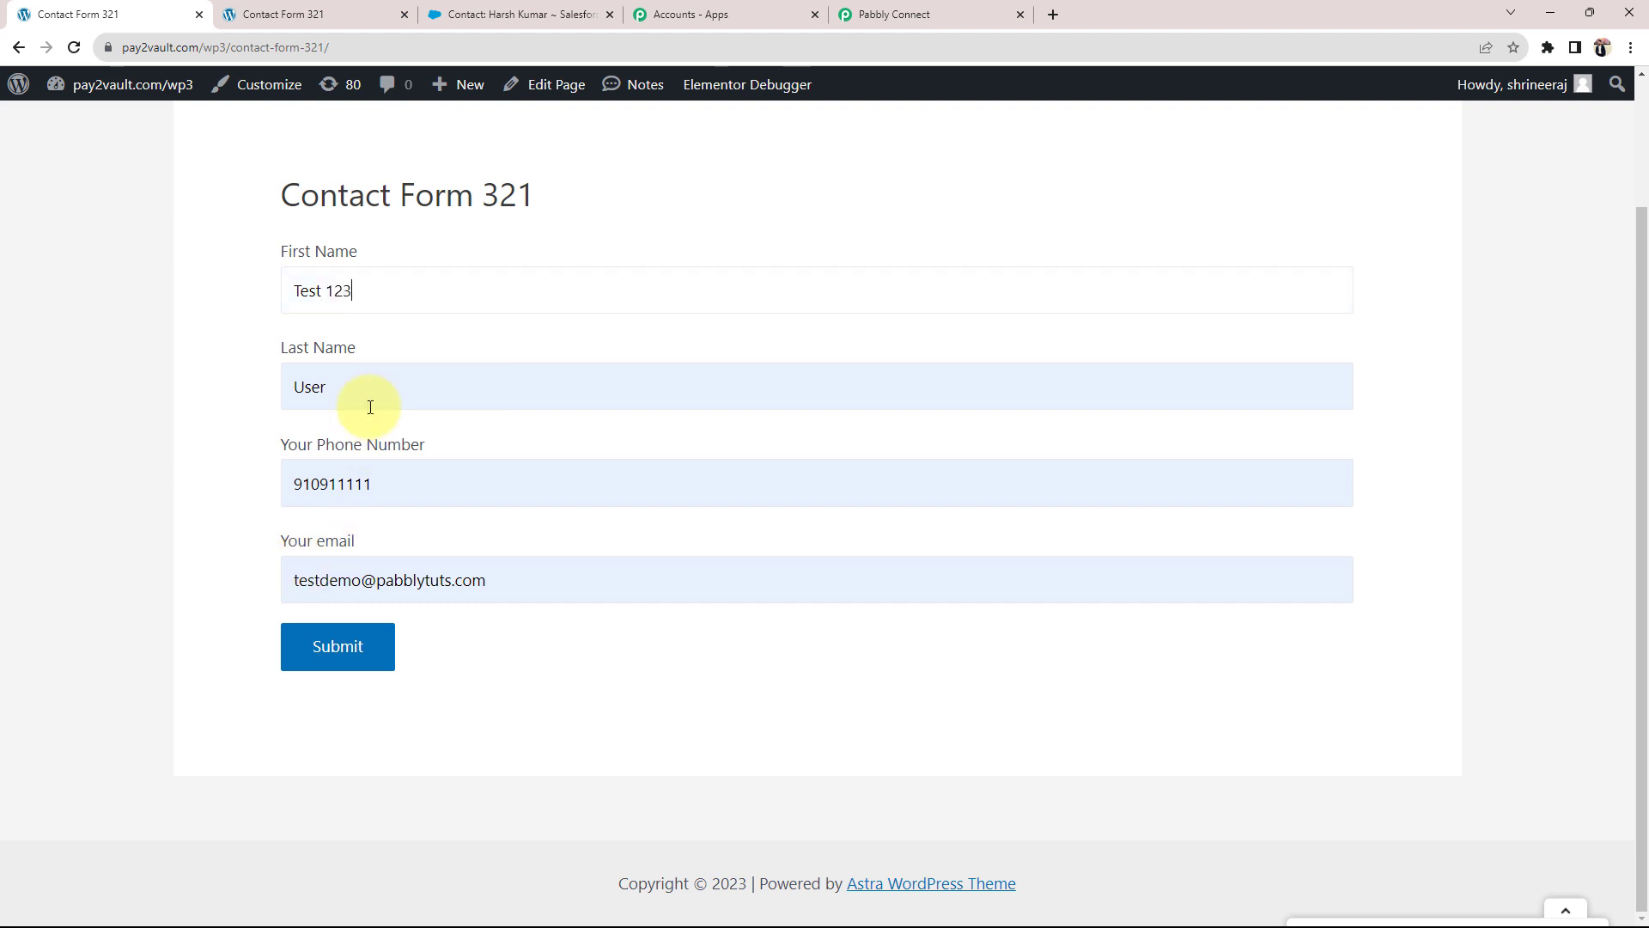
pyautogui.click(400, 479)
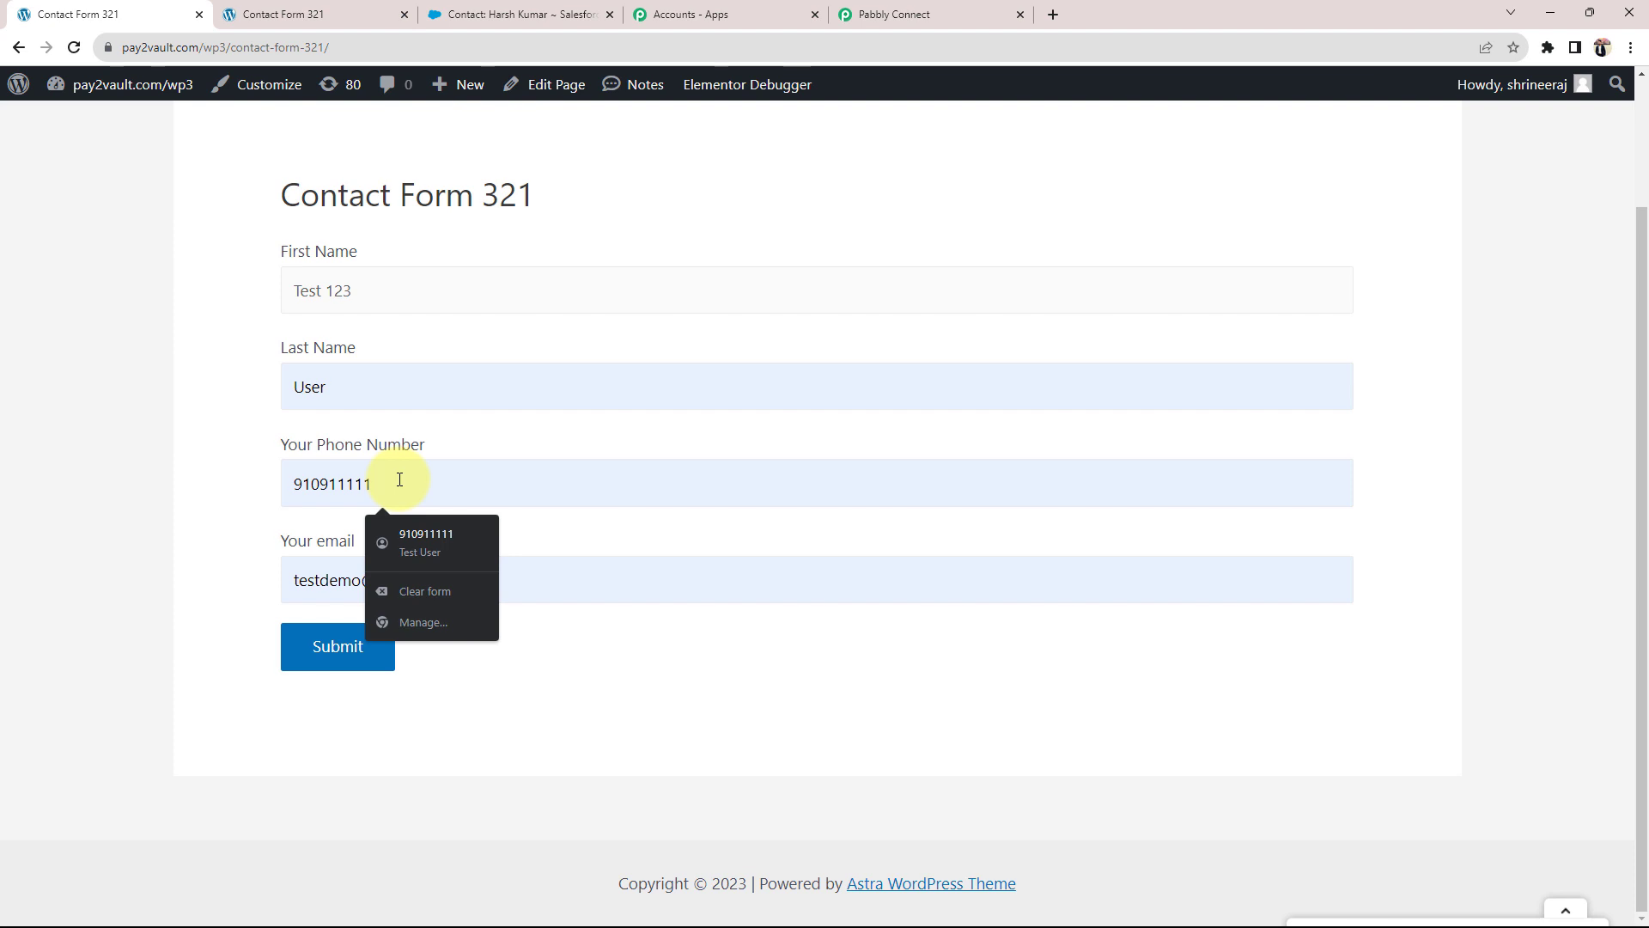
pyautogui.press('BackSpace')
pyautogui.write('21')
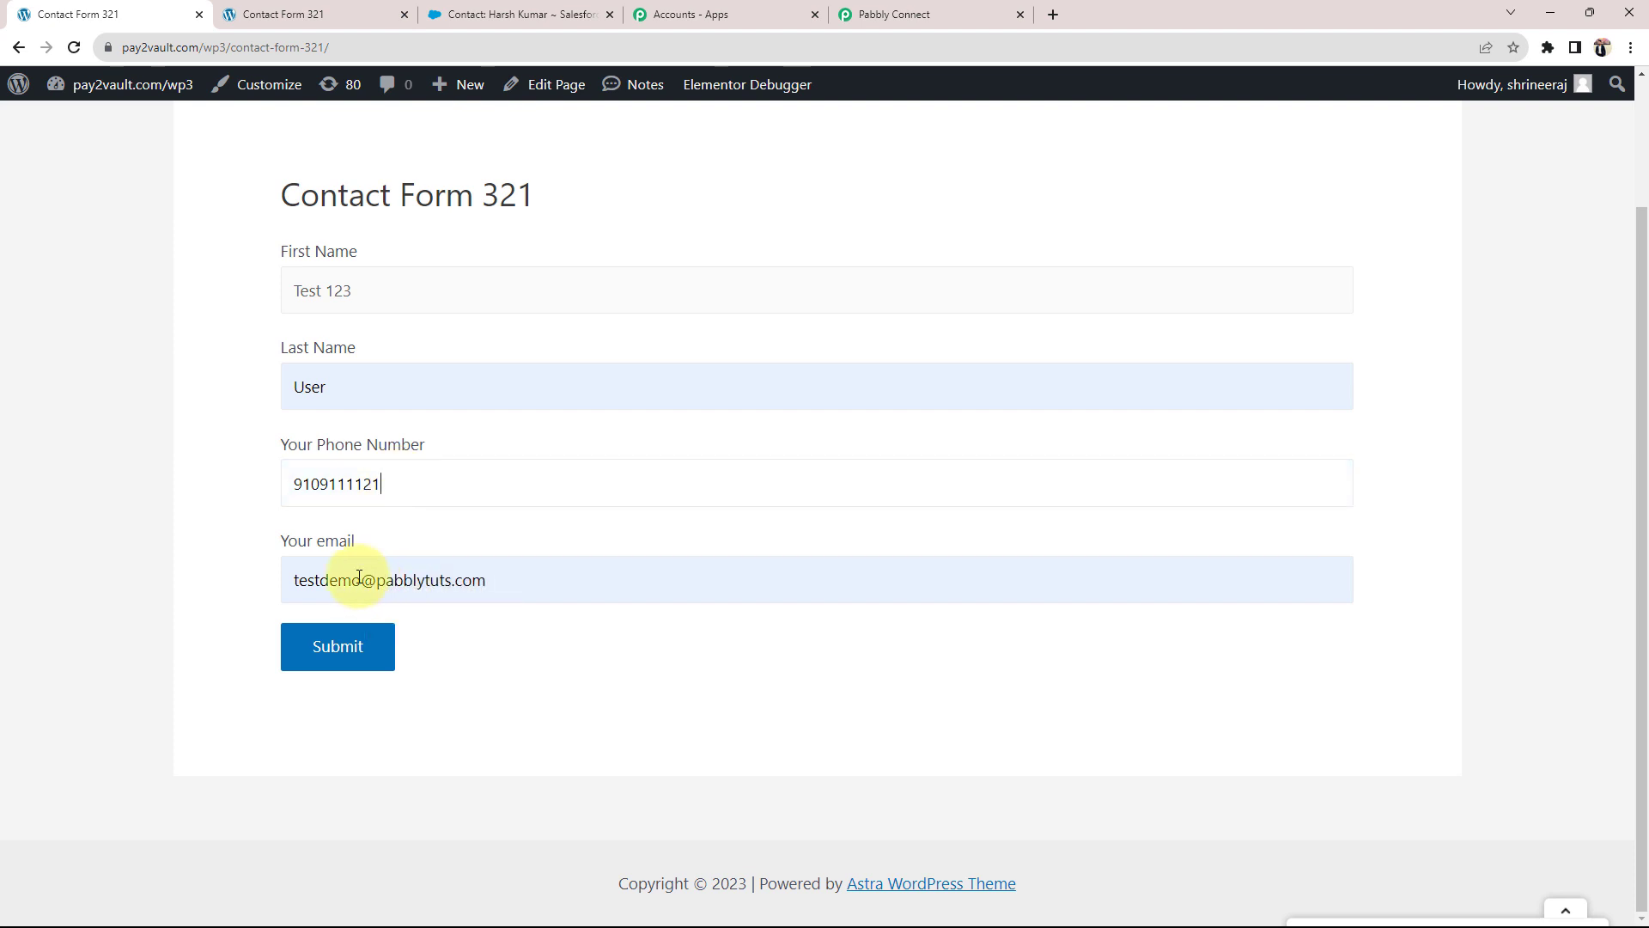
pyautogui.click(359, 577)
pyautogui.write('32')
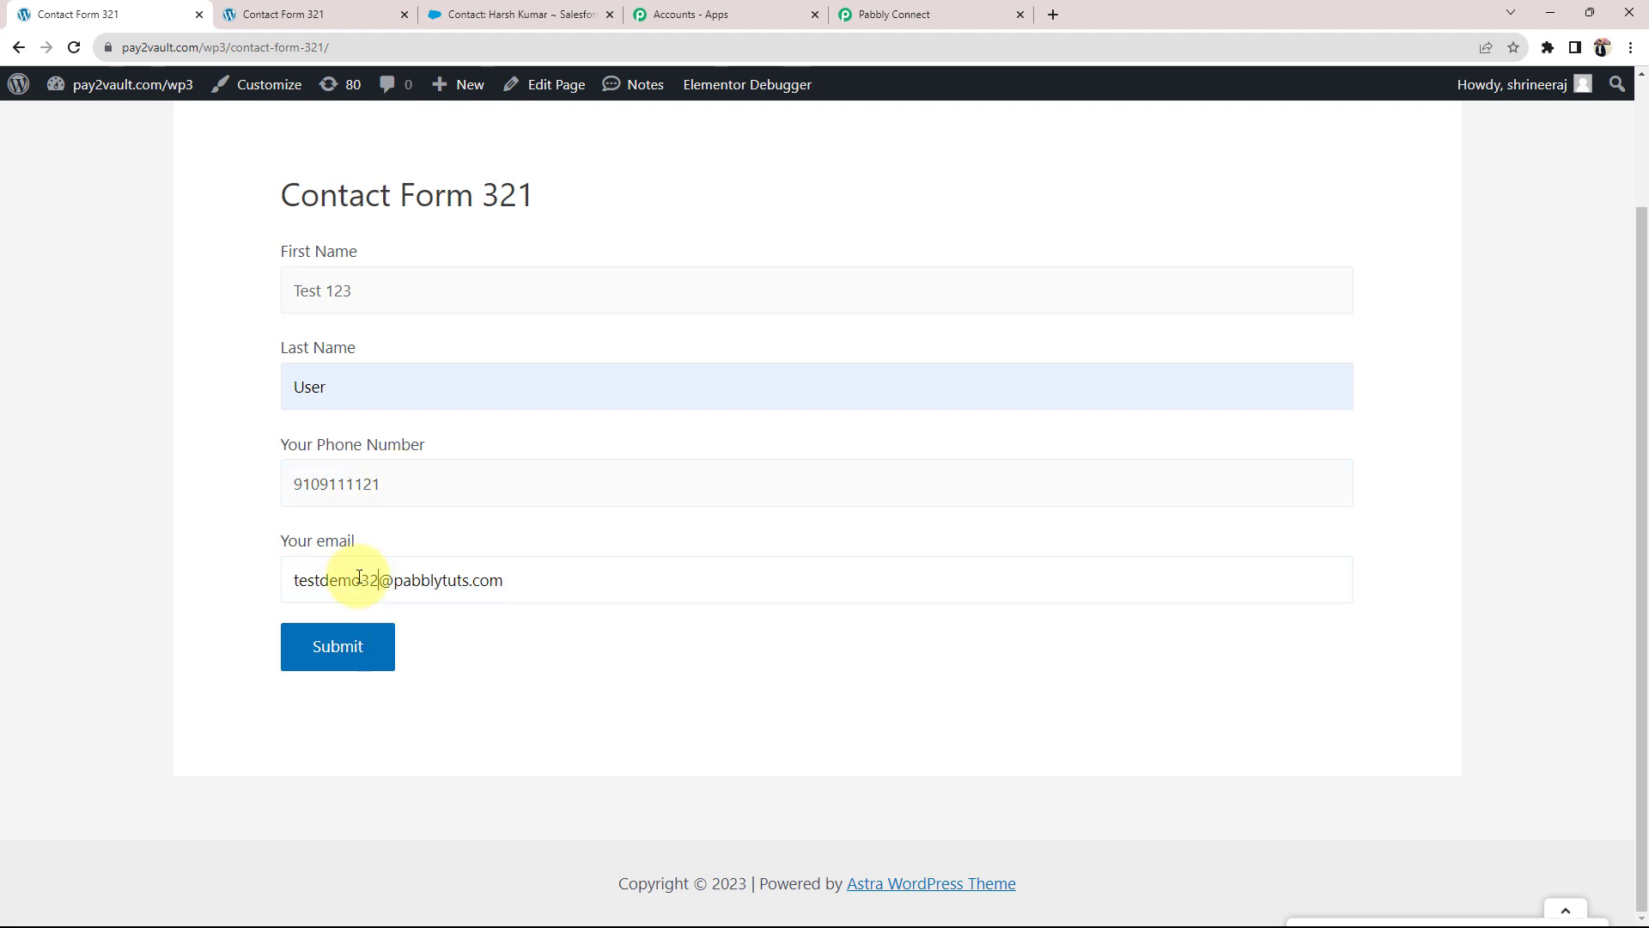
pyautogui.write('1')
pyautogui.click(353, 660)
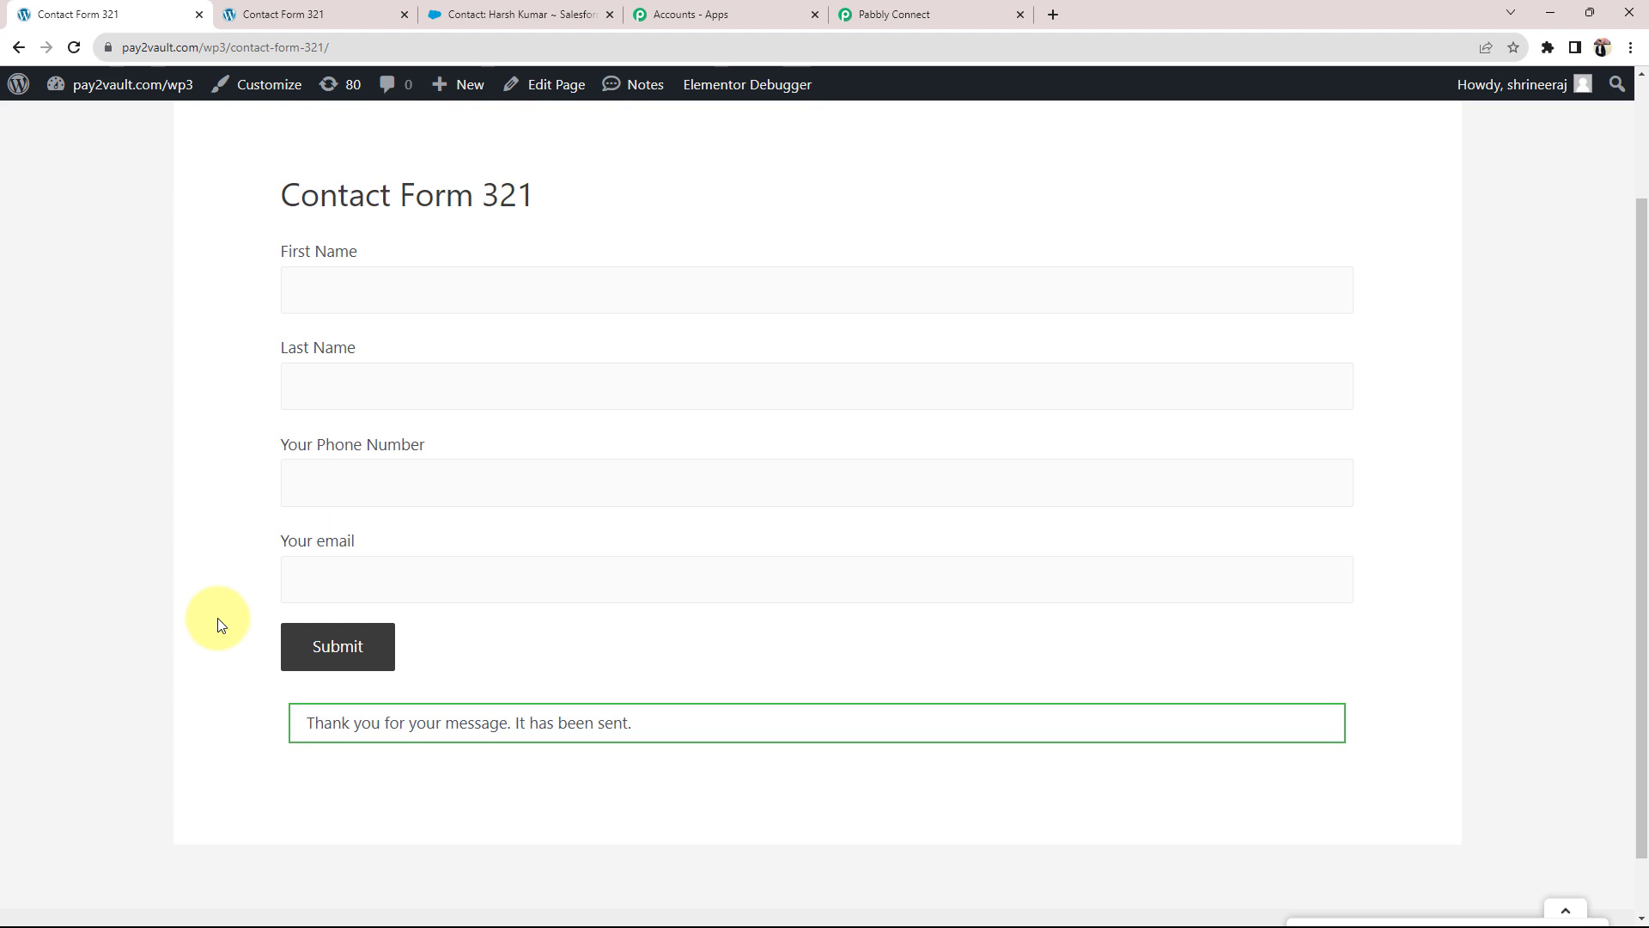
pyautogui.click(567, 14)
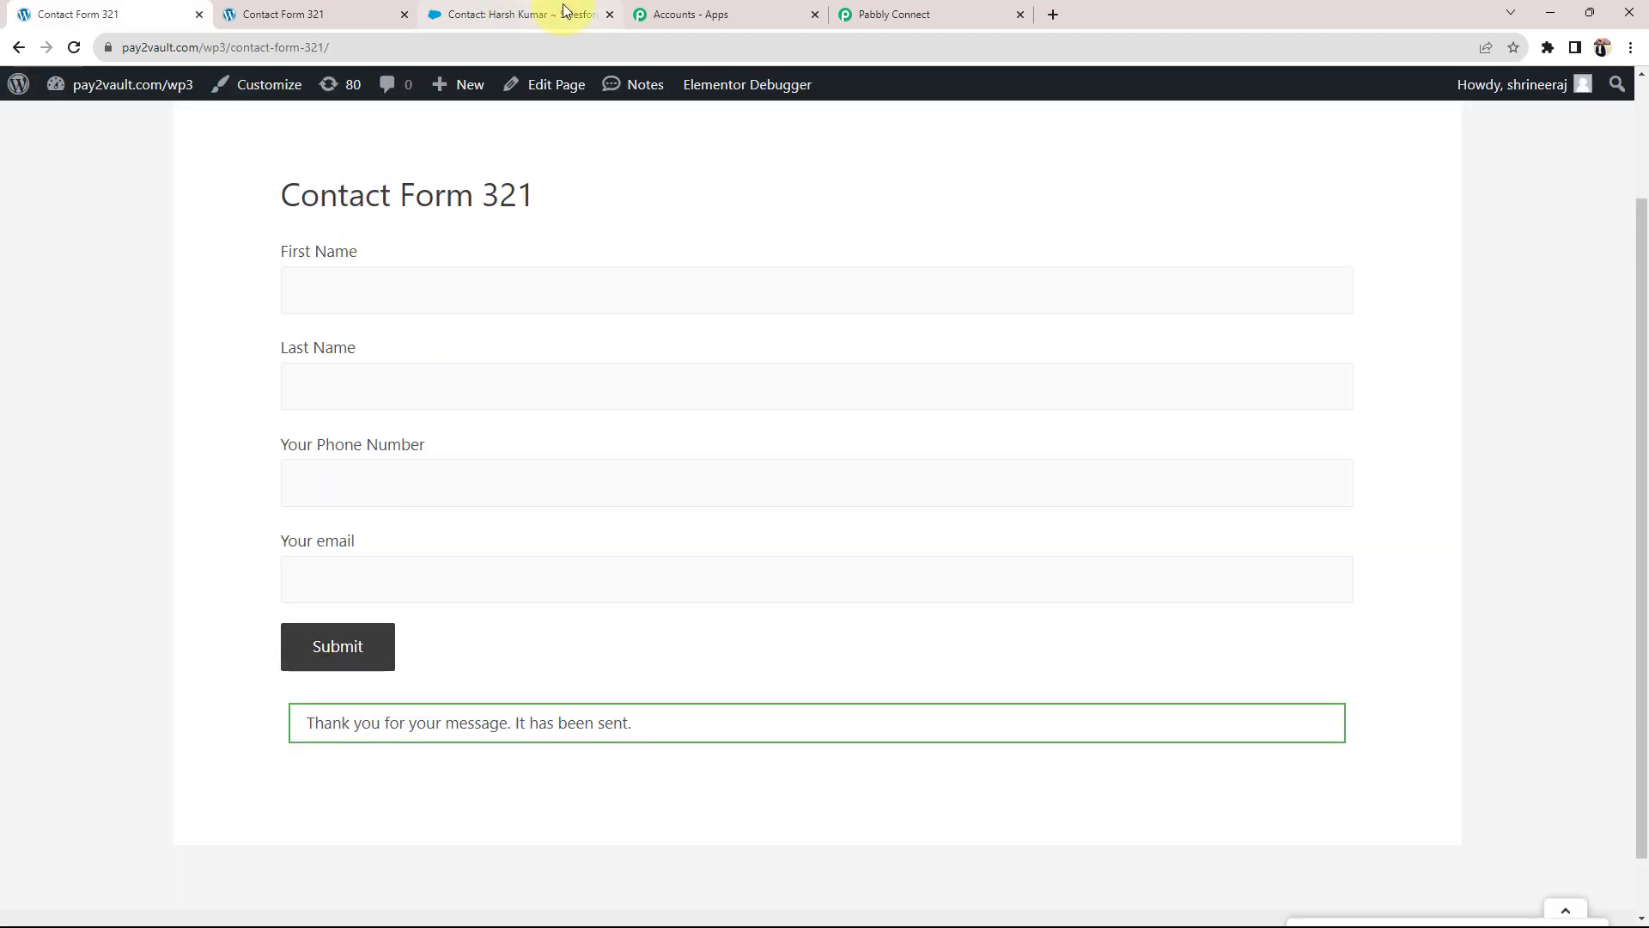
pyautogui.click(563, 11)
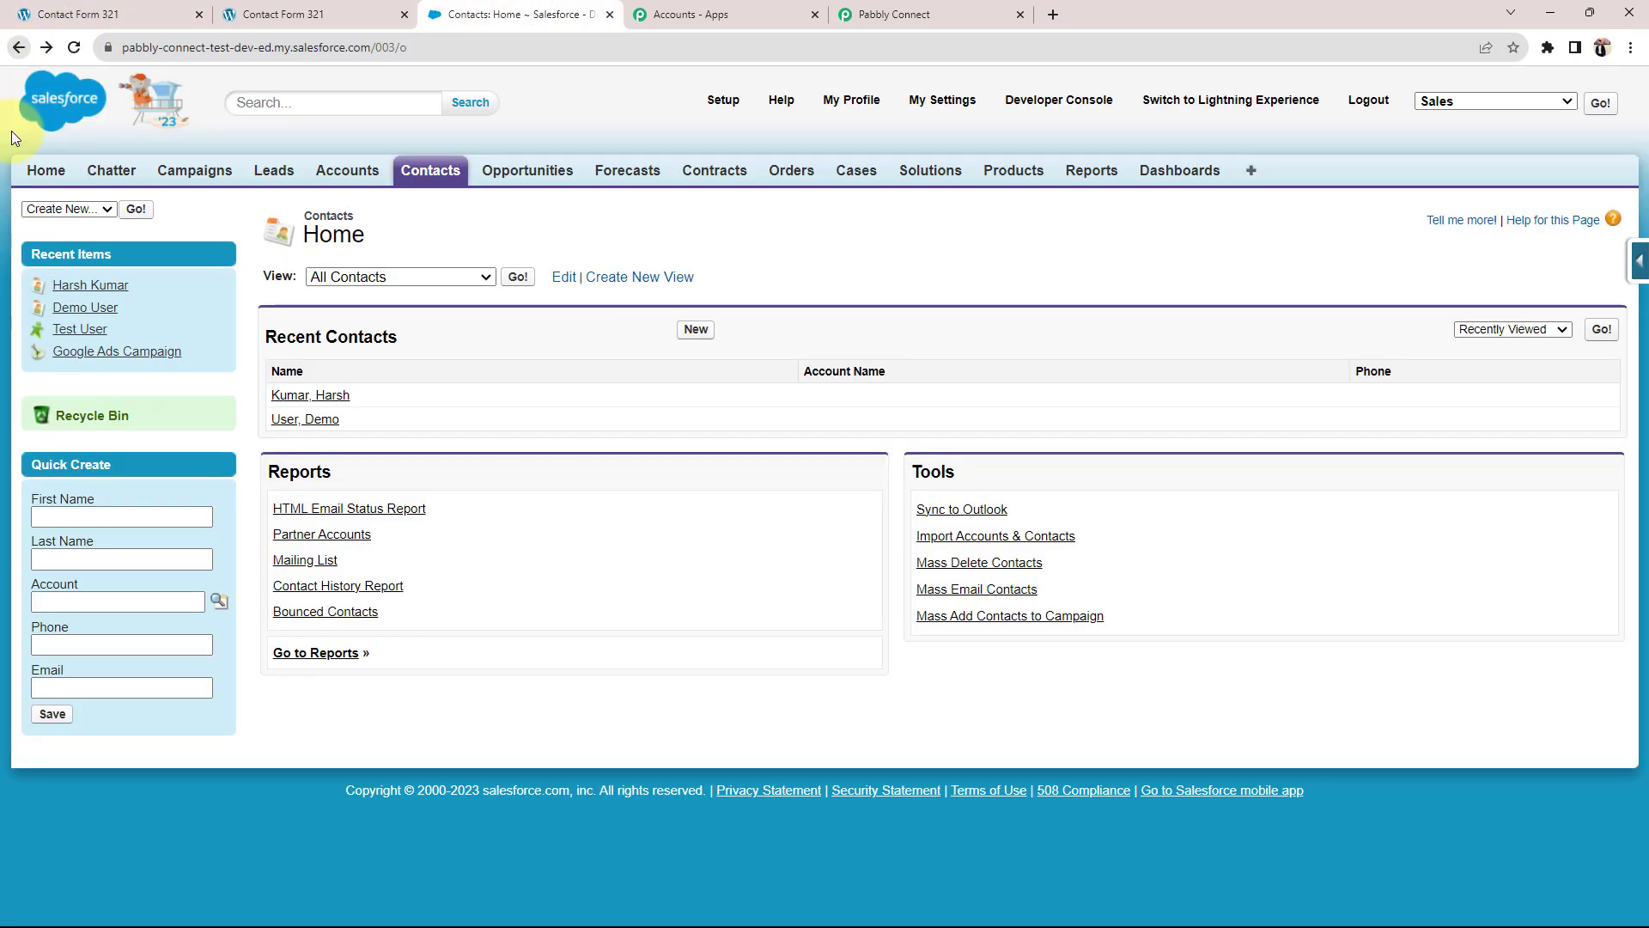
# Step: Go back to Salesforce Contacts home, reload, and open the new Test 123 User contact
pyautogui.click(19, 48)
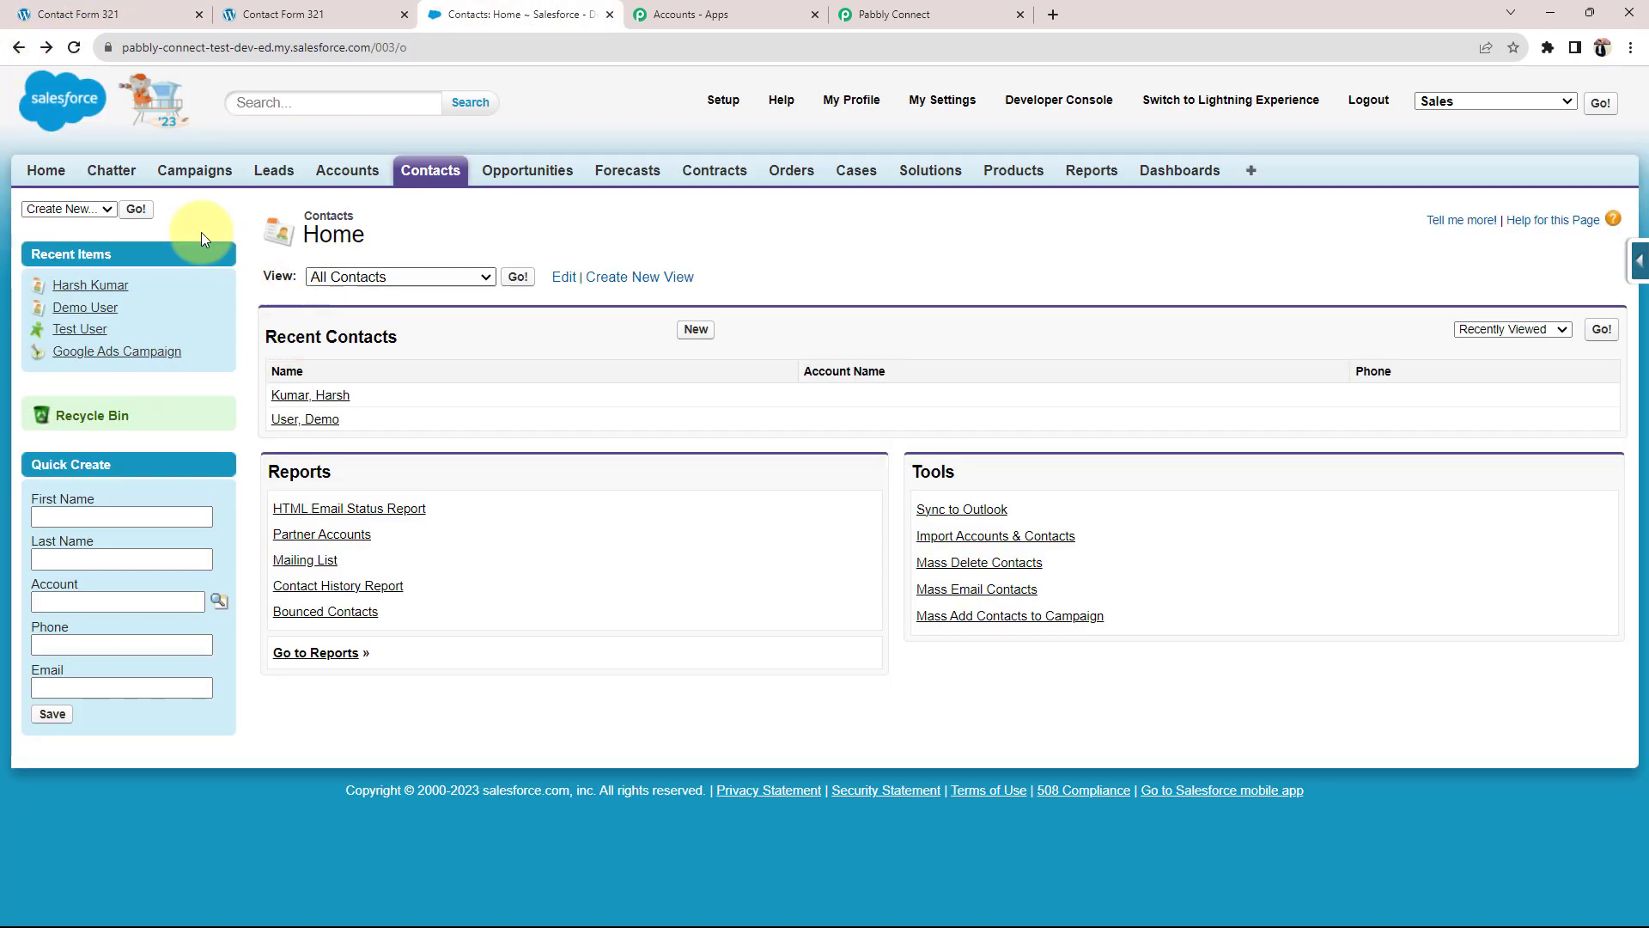
pyautogui.click(71, 47)
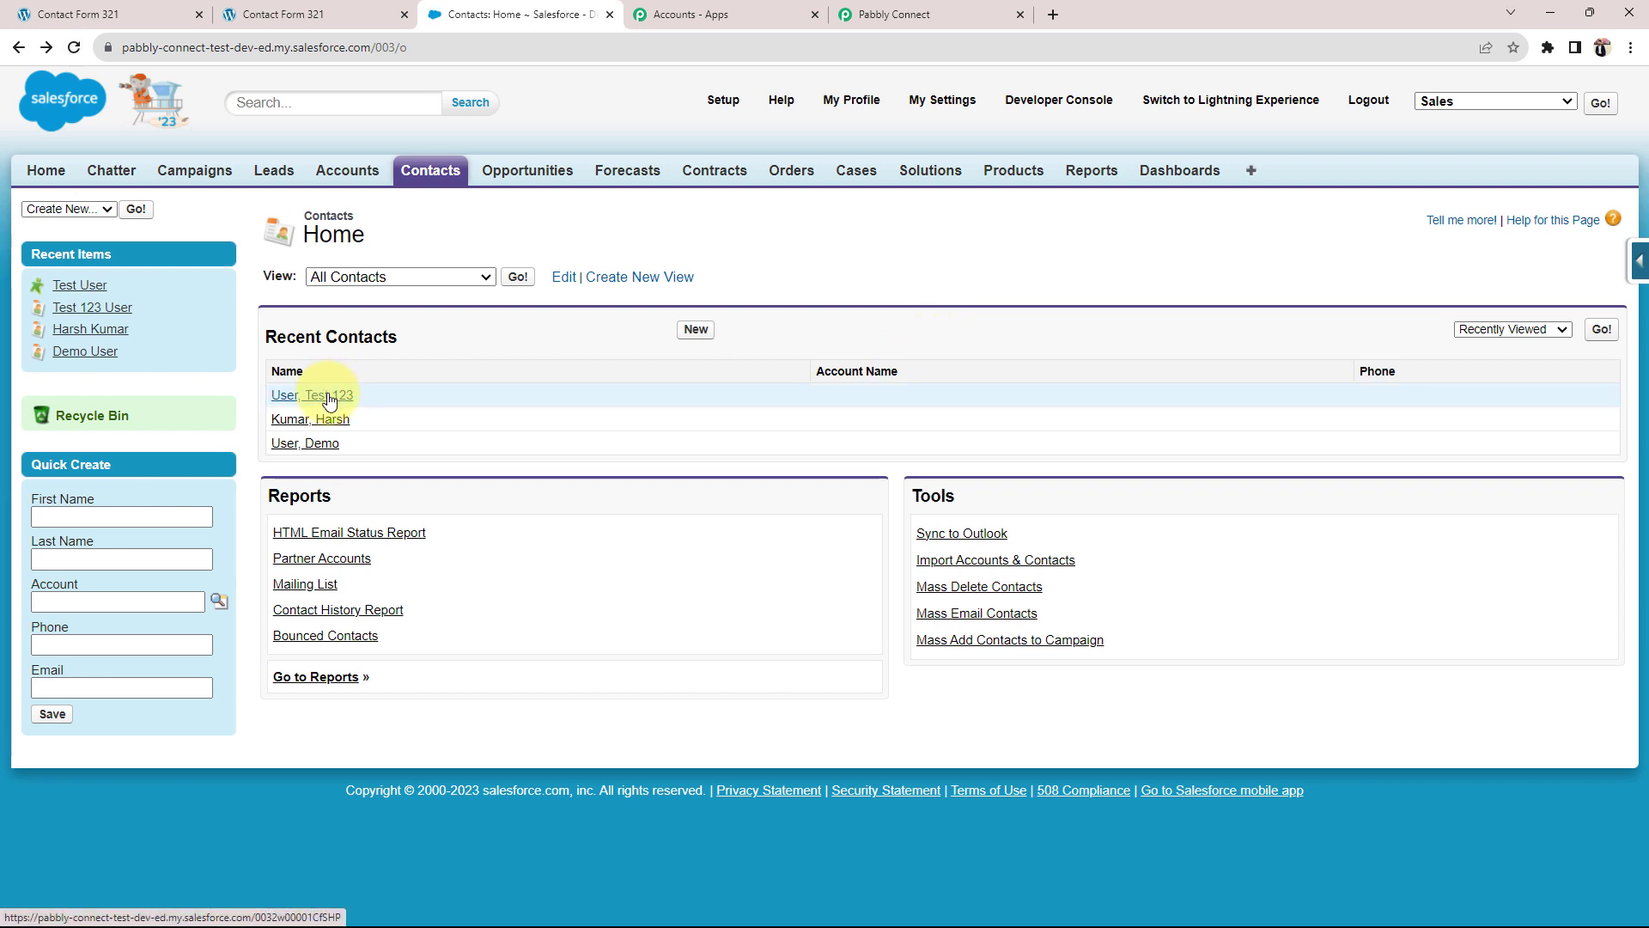
pyautogui.click(329, 397)
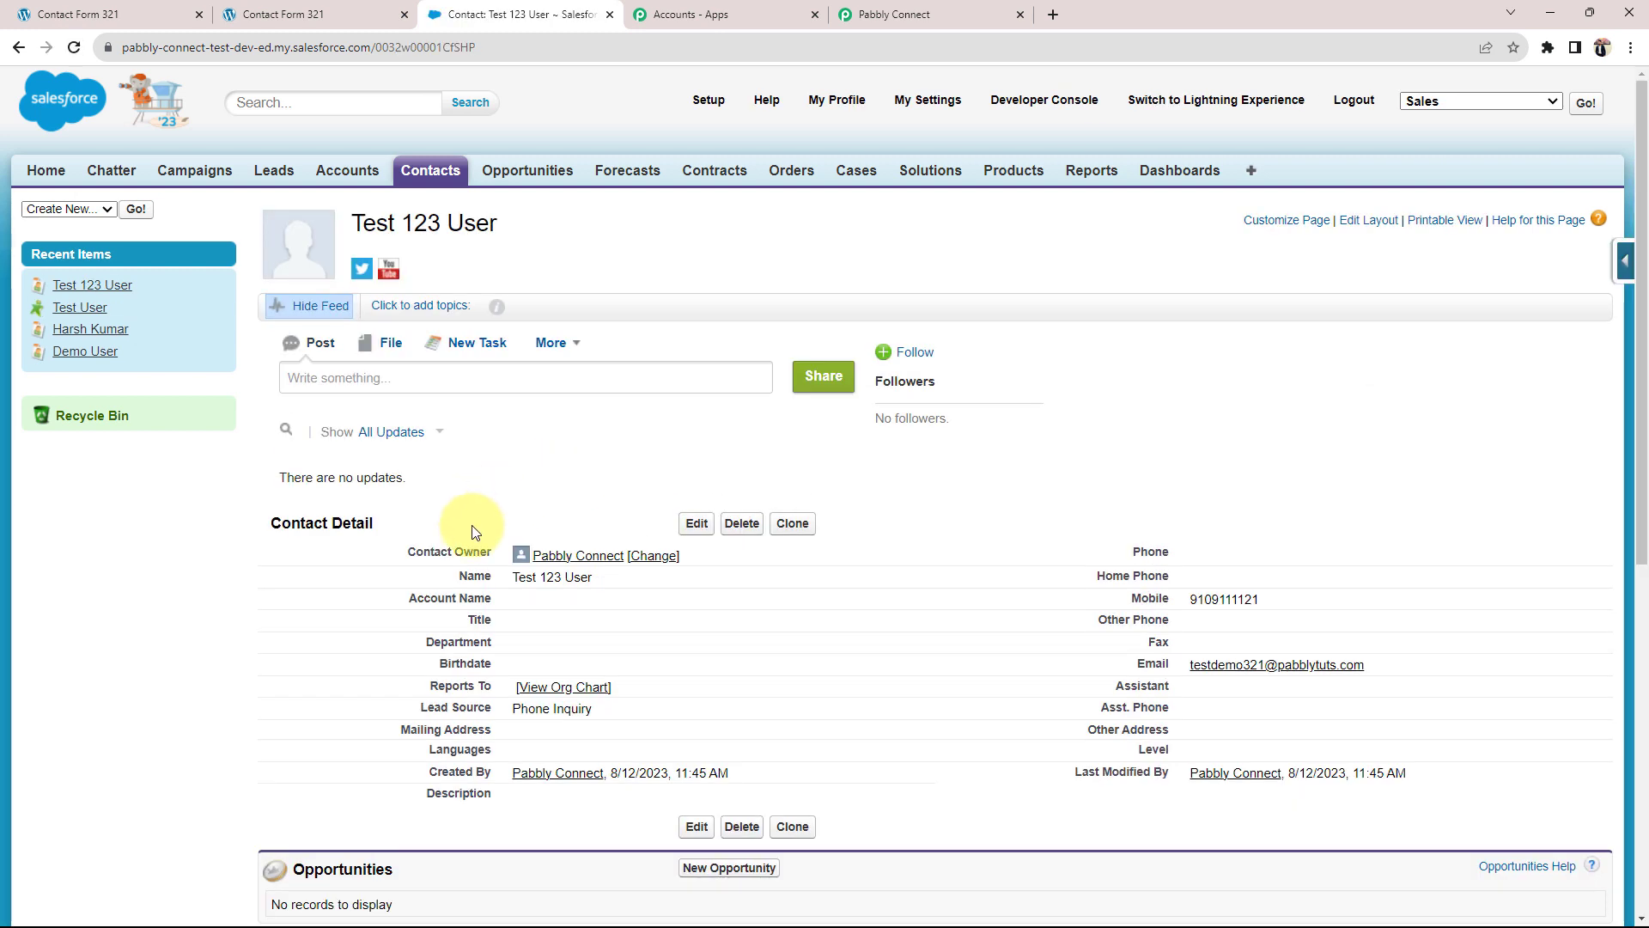
# Step: Verify the contact's mobile, email, Lead Source and name Test 123 User, then return to Pabbly Connect
pyautogui.doubleClick(1245, 599)
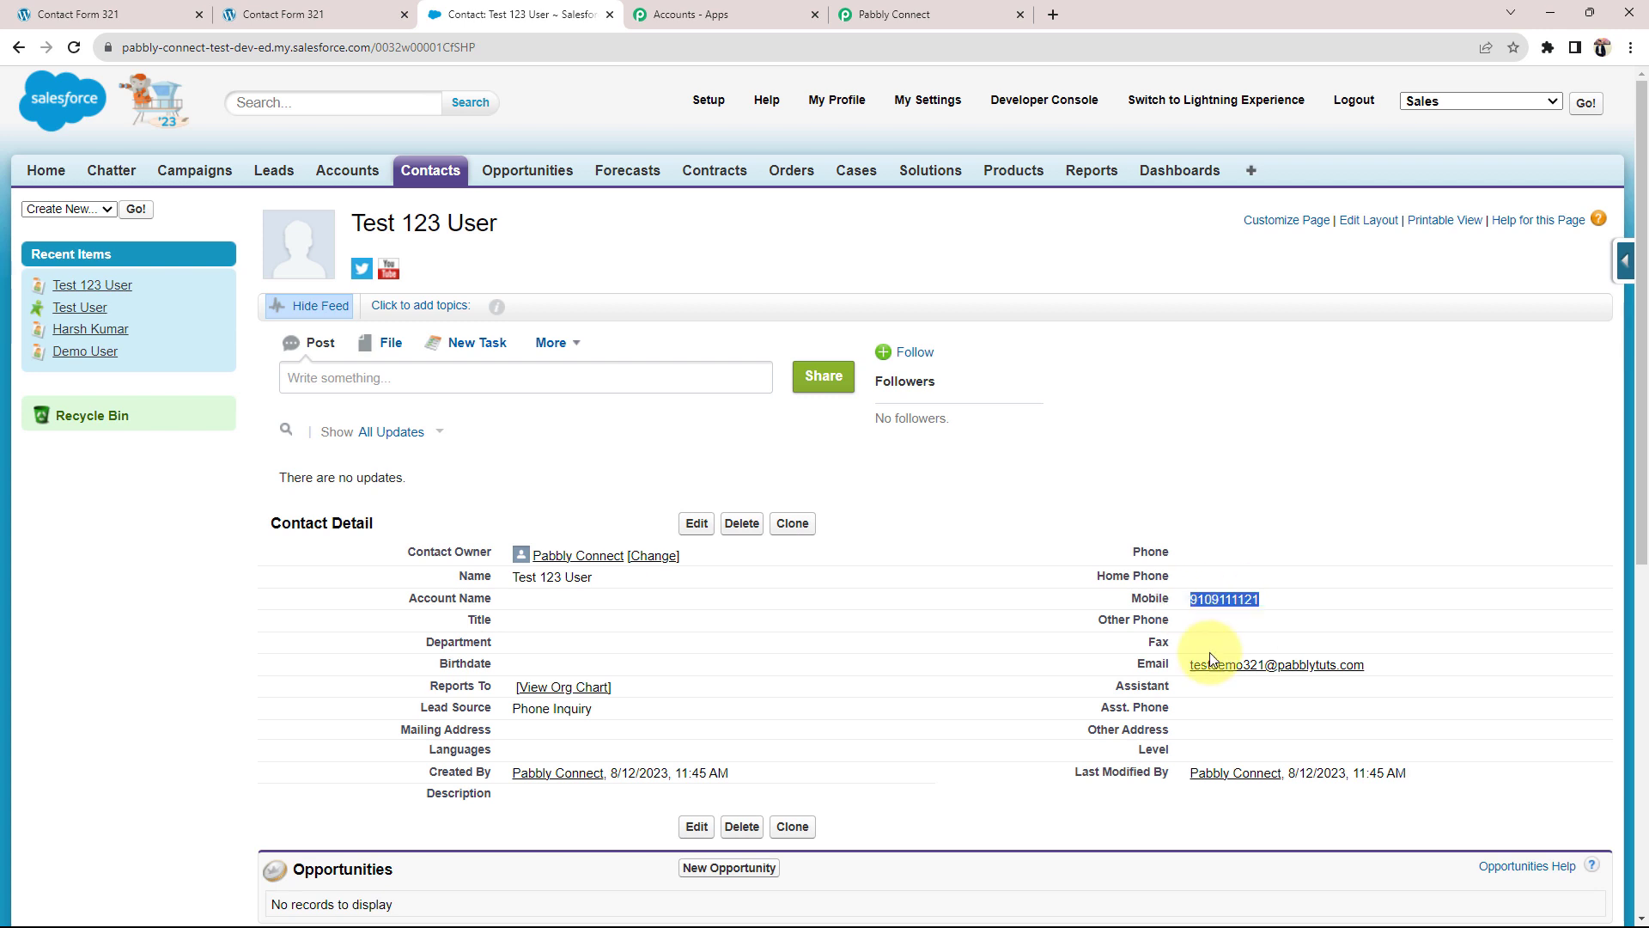
pyautogui.moveTo(1378, 674); pyautogui.dragTo(1182, 671)
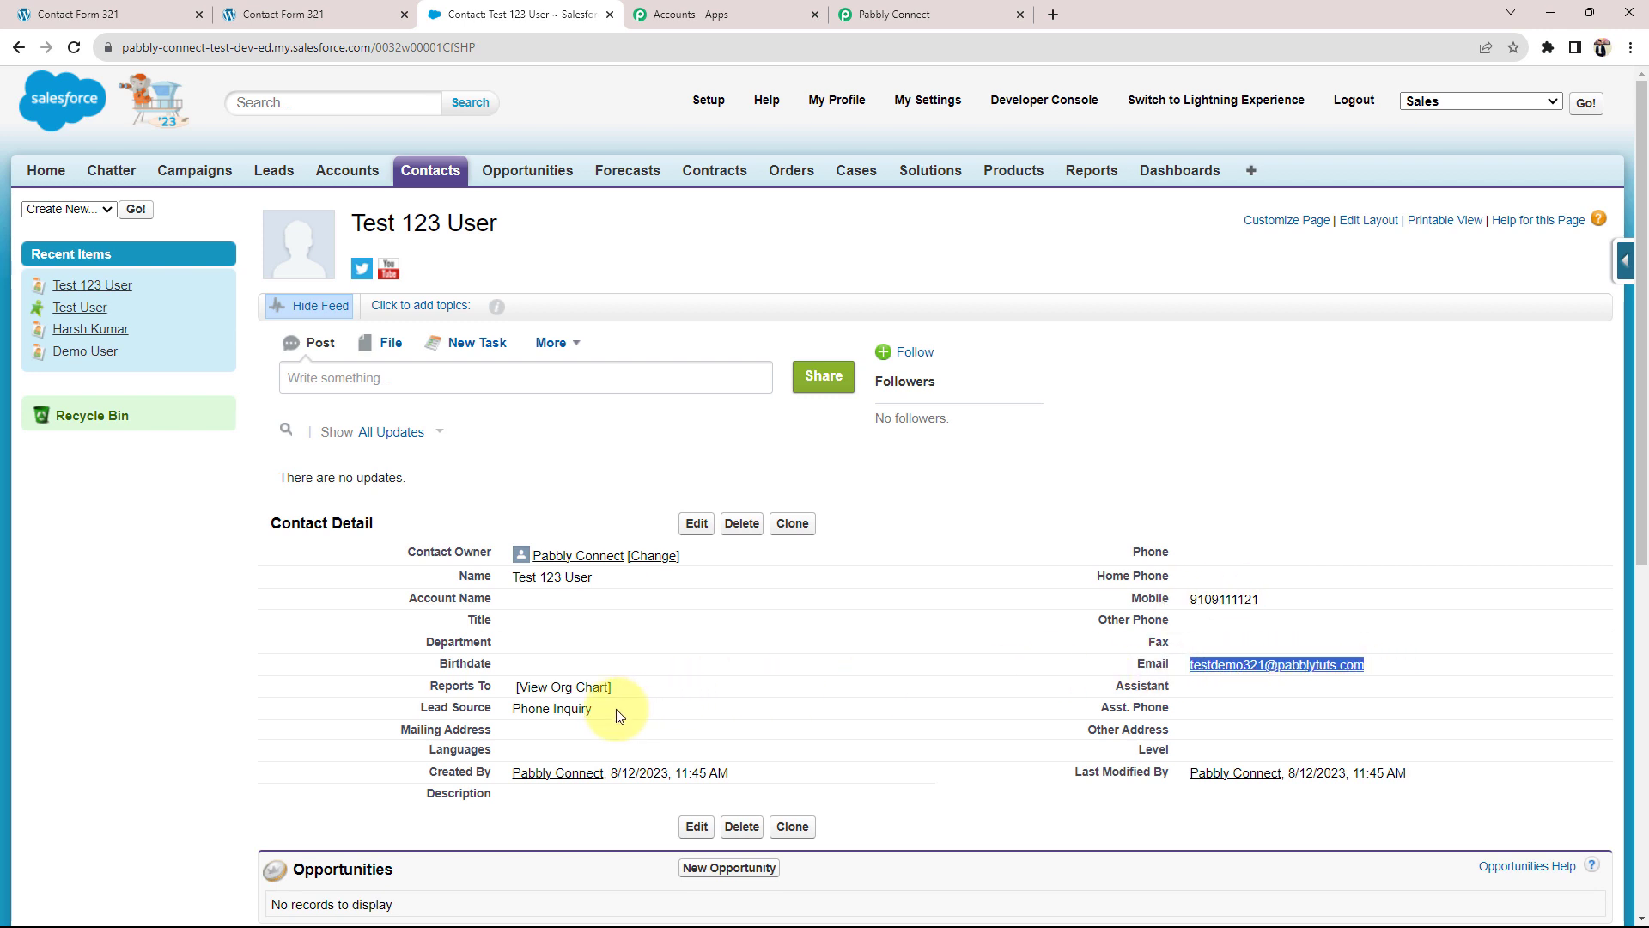
pyautogui.moveTo(614, 711); pyautogui.dragTo(450, 702)
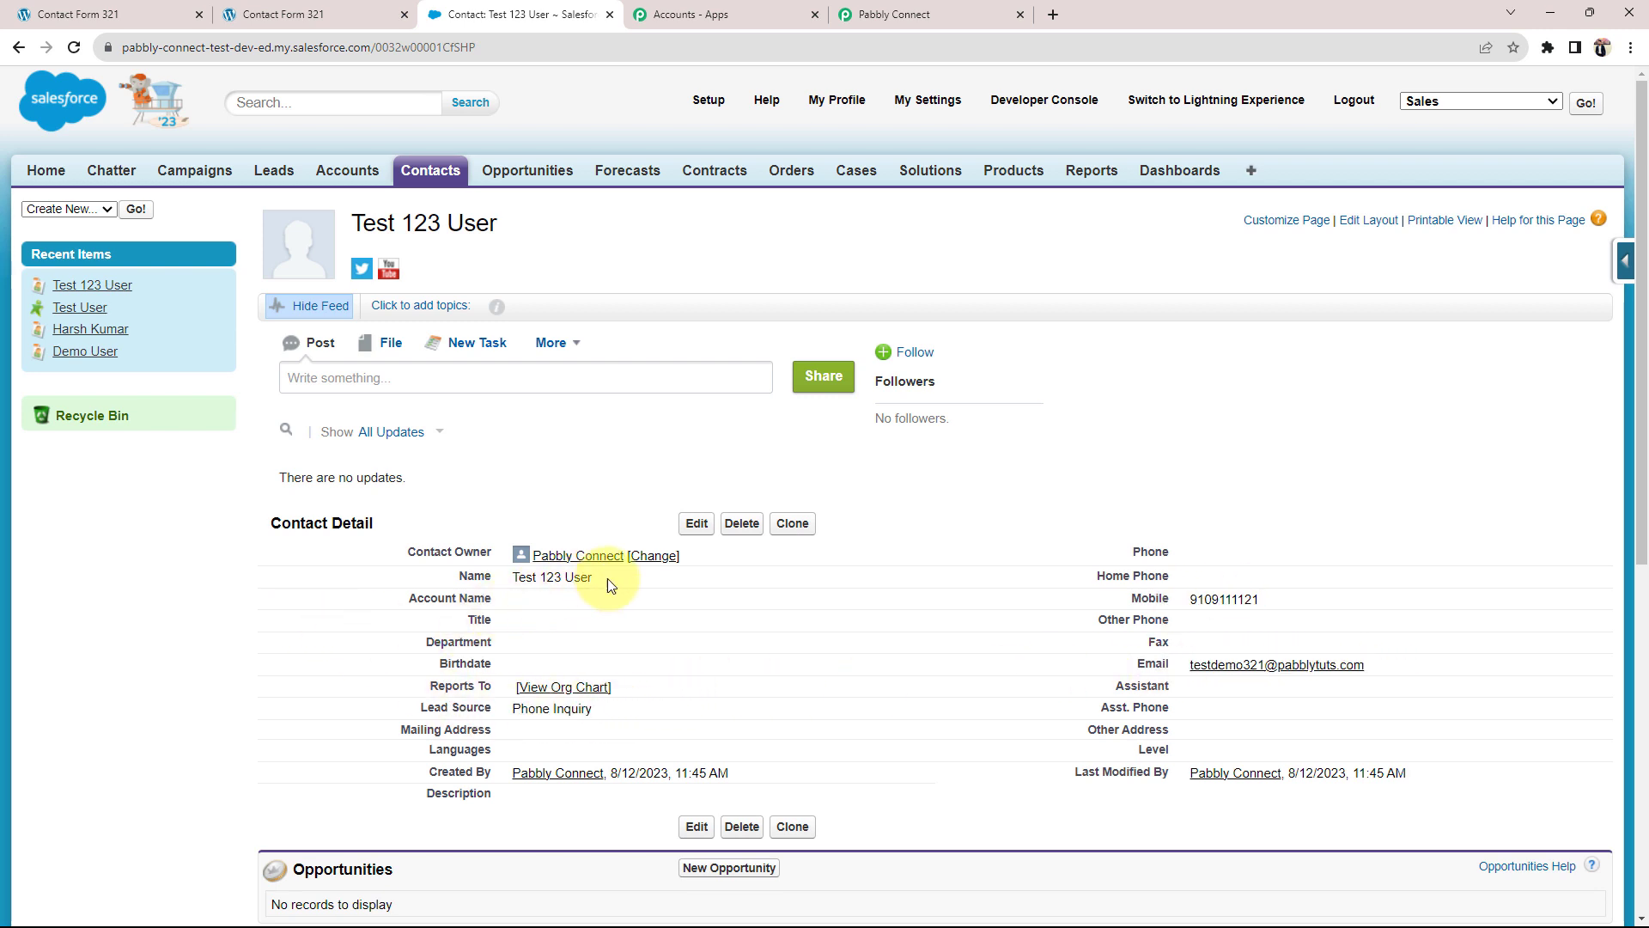
pyautogui.moveTo(606, 579); pyautogui.dragTo(486, 584)
pyautogui.click(326, 630)
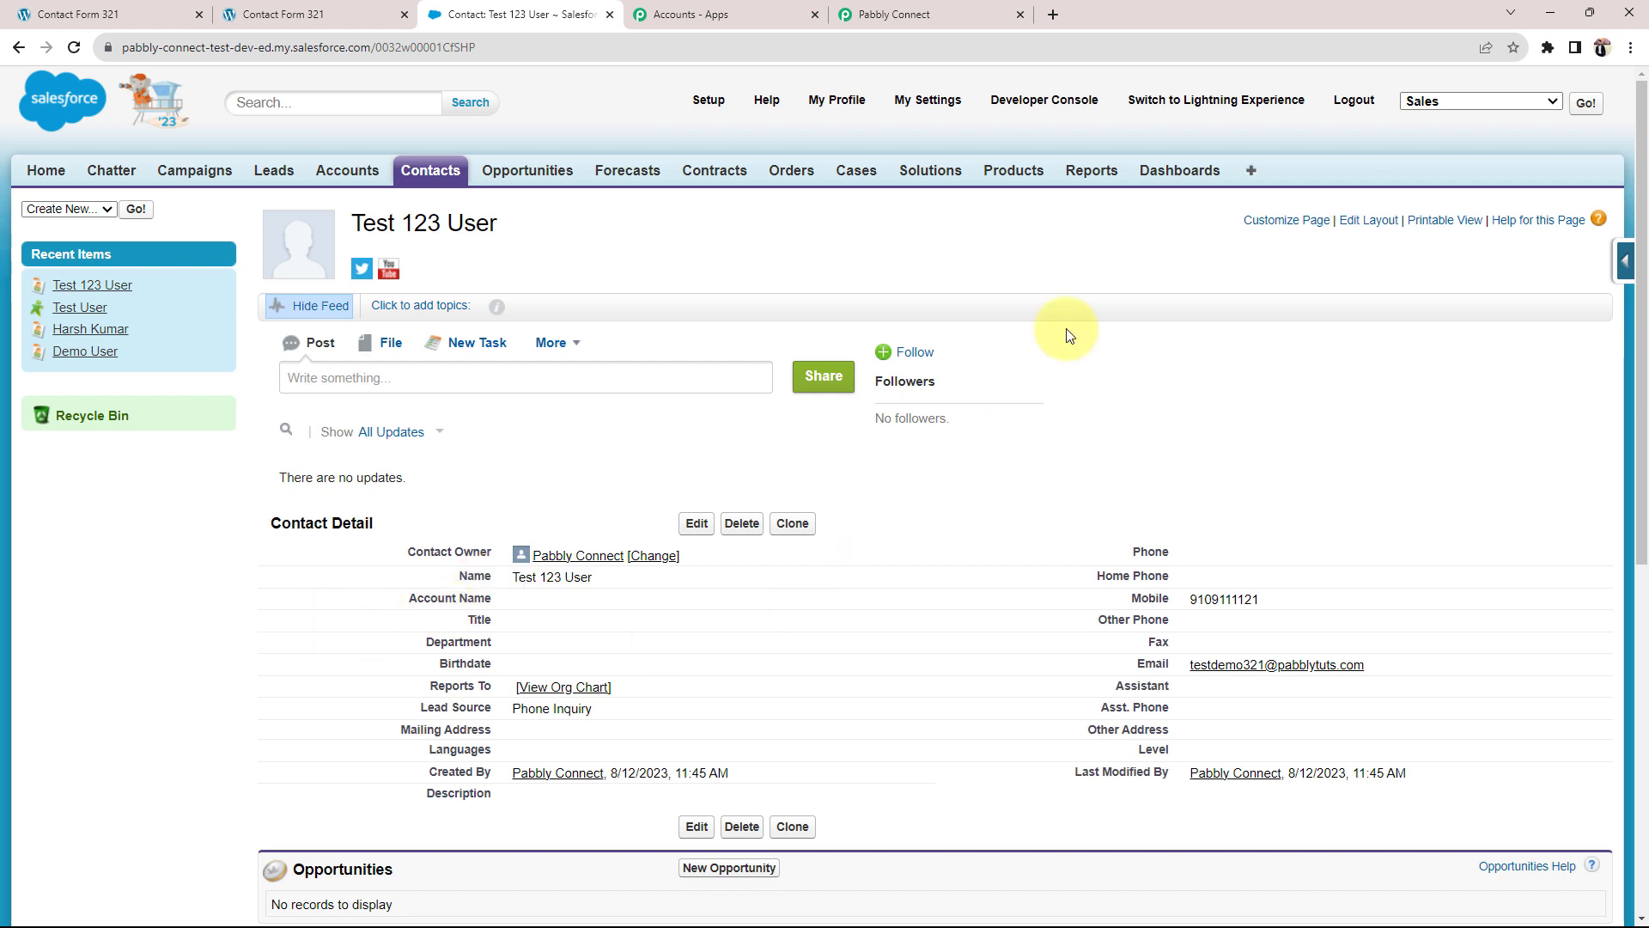
pyautogui.click(963, 13)
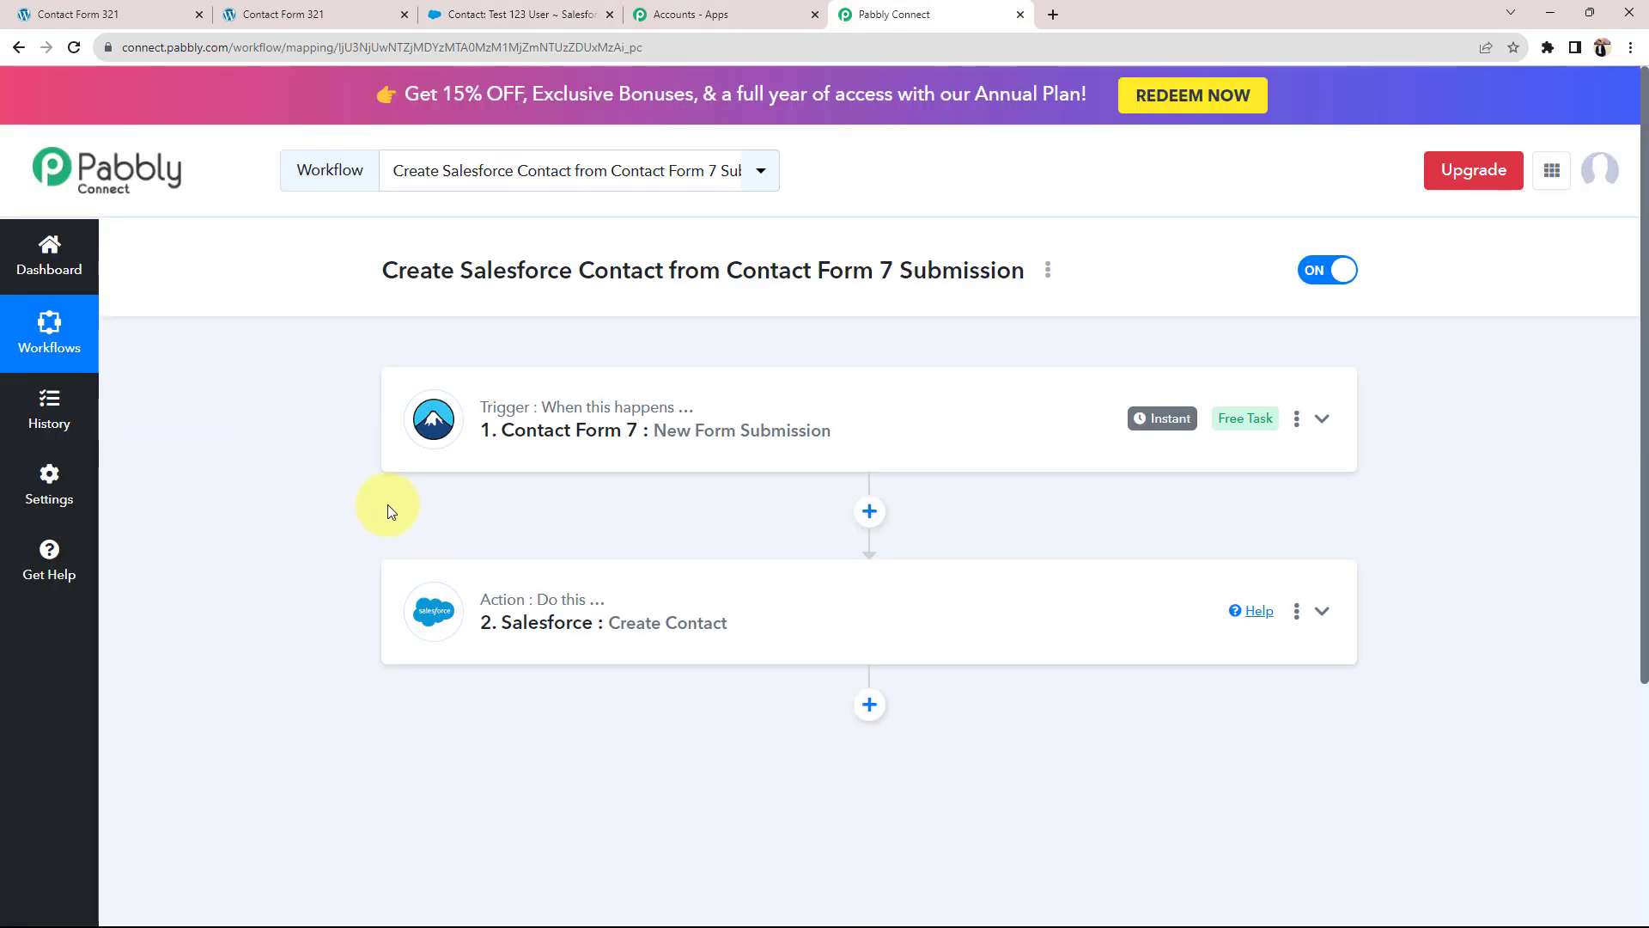